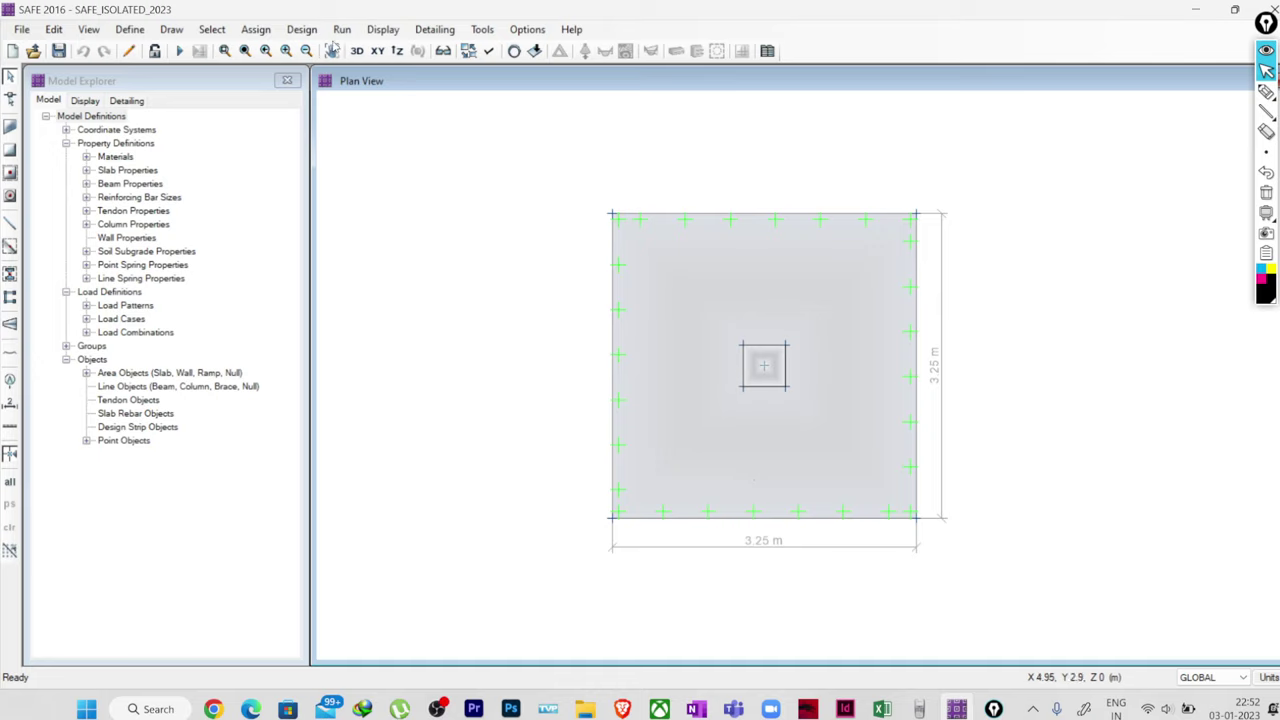
Display the slab surface loads of load pattern Q in the Gravity direction on the plan.
{"action": "left_click", "coordinate": [383, 29]}
{"action": "left_click", "coordinate": [420, 77]}
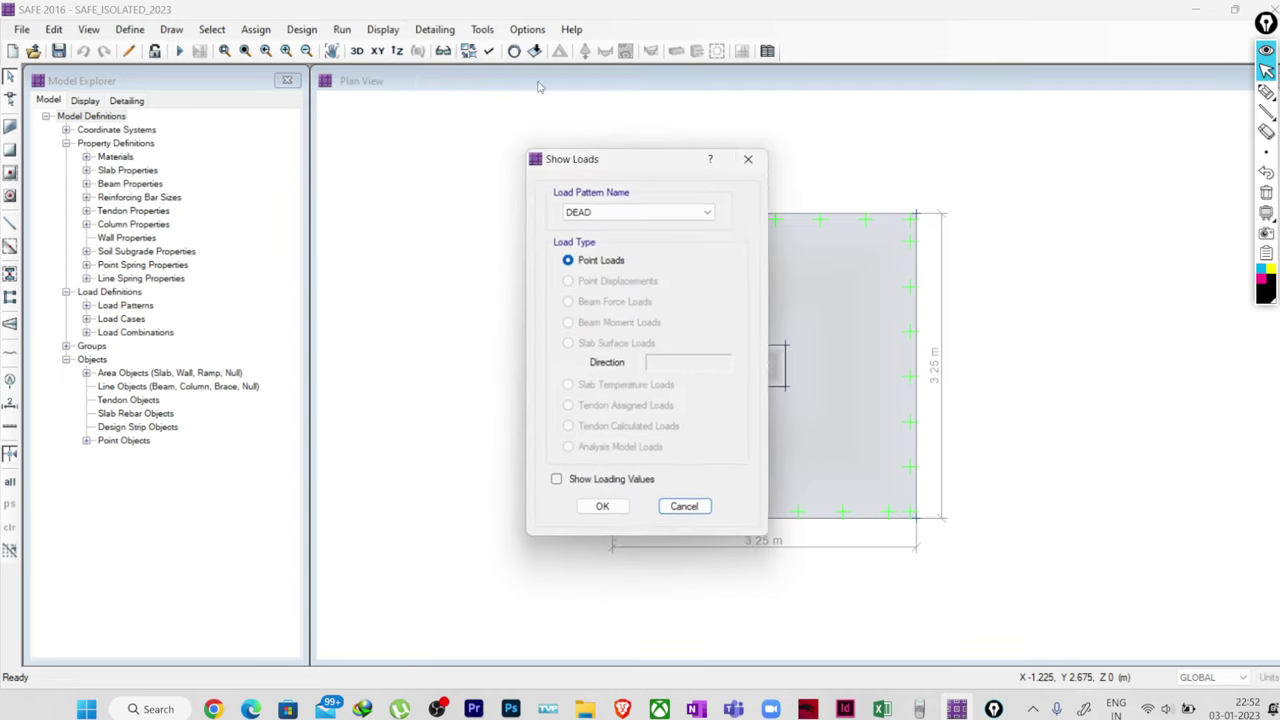
{"action": "left_click_drag", "start_coordinate": [647, 172], "coordinate": [345, 172]}
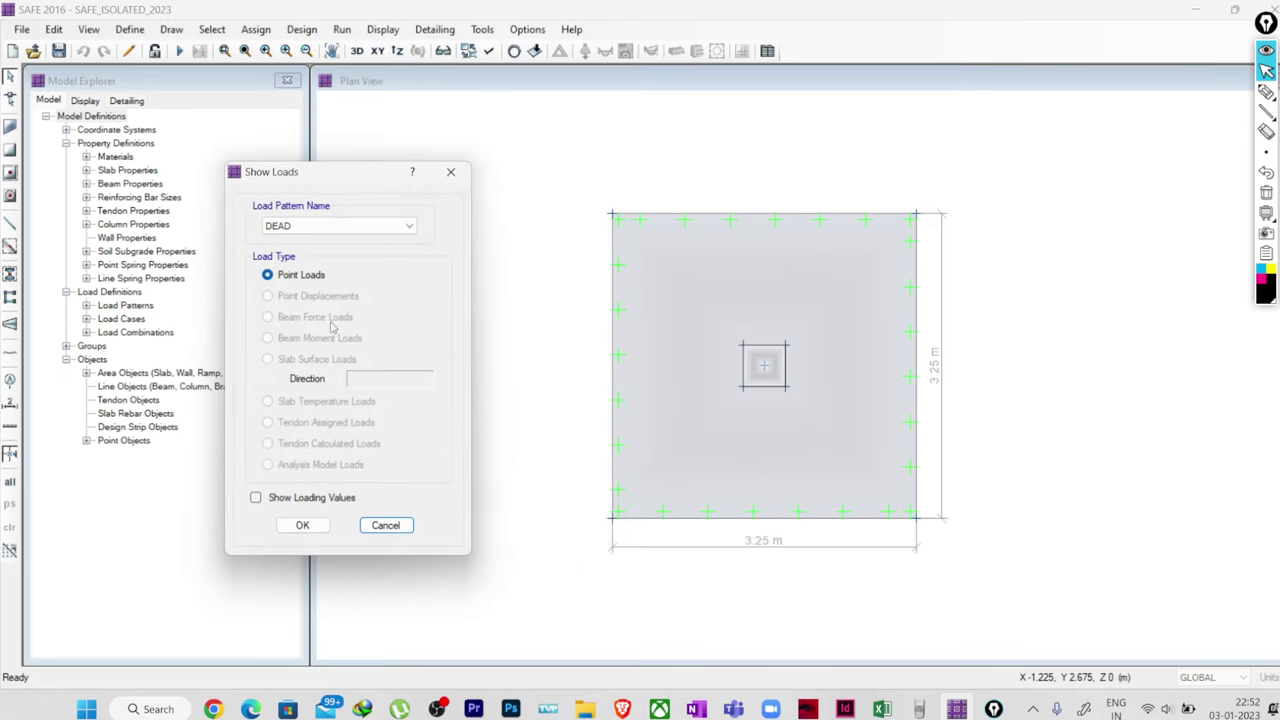
{"action": "left_click", "coordinate": [340, 226]}
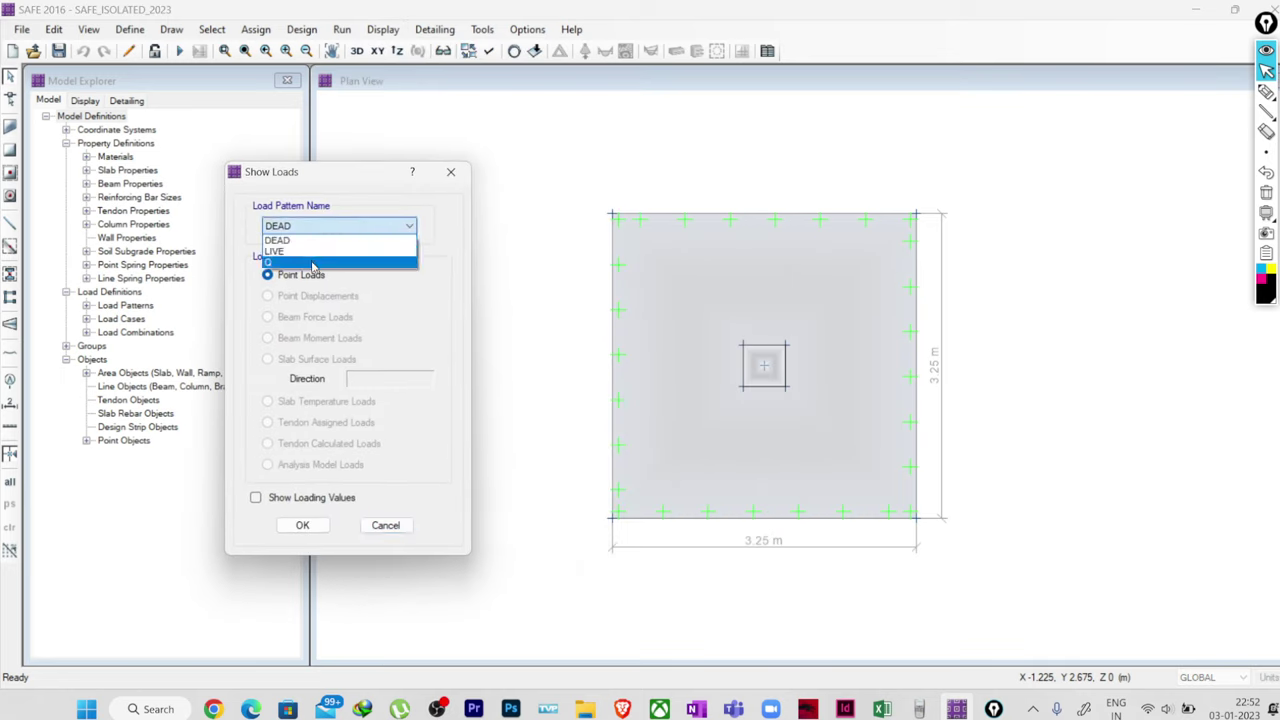
{"action": "left_click", "coordinate": [317, 263]}
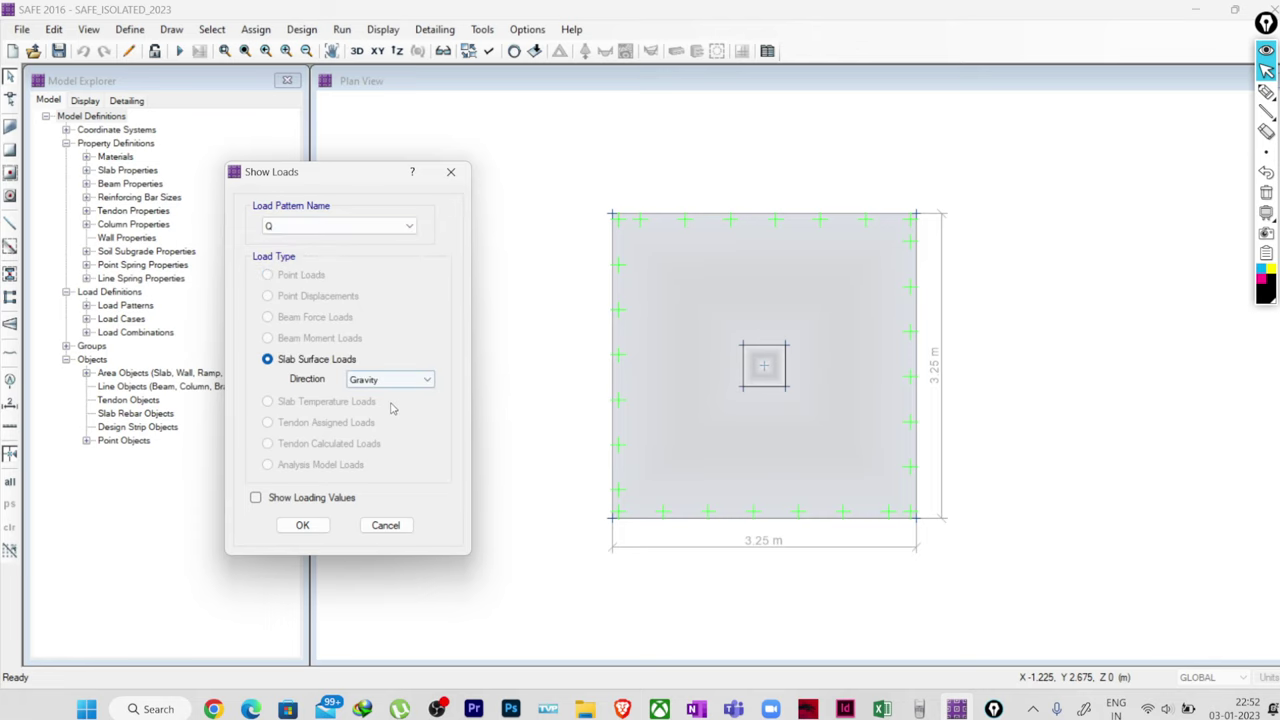
{"action": "left_click", "coordinate": [303, 526]}
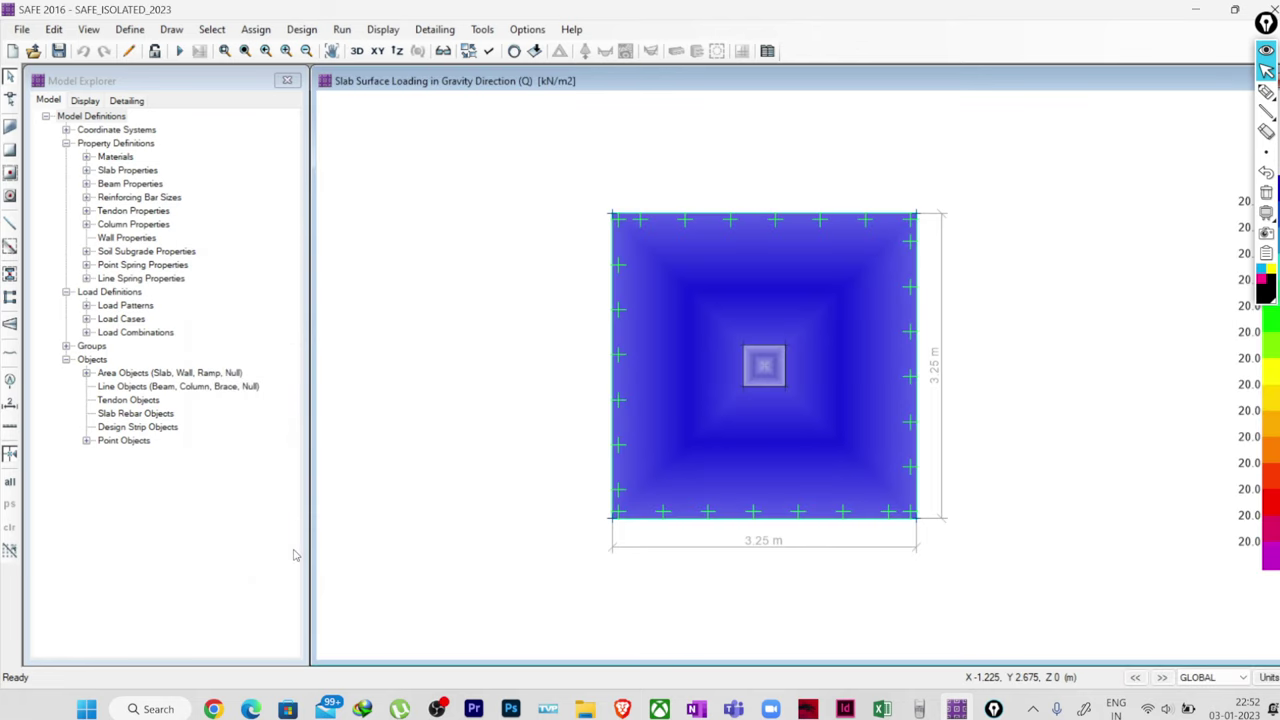
Redisplay the slab's surface loads for pattern Q with loading values turned on.
{"action": "left_click", "coordinate": [383, 29]}
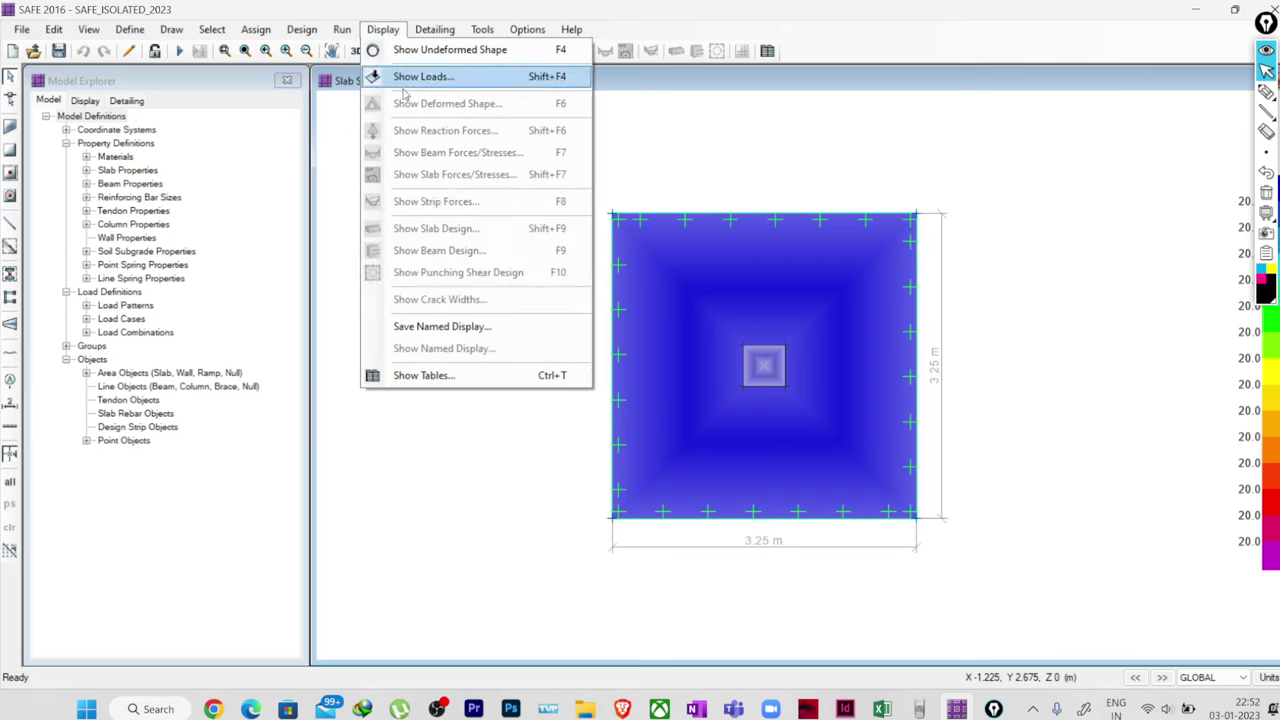
{"action": "left_click", "coordinate": [424, 77]}
{"action": "left_click", "coordinate": [556, 483]}
{"action": "left_click", "coordinate": [592, 511]}
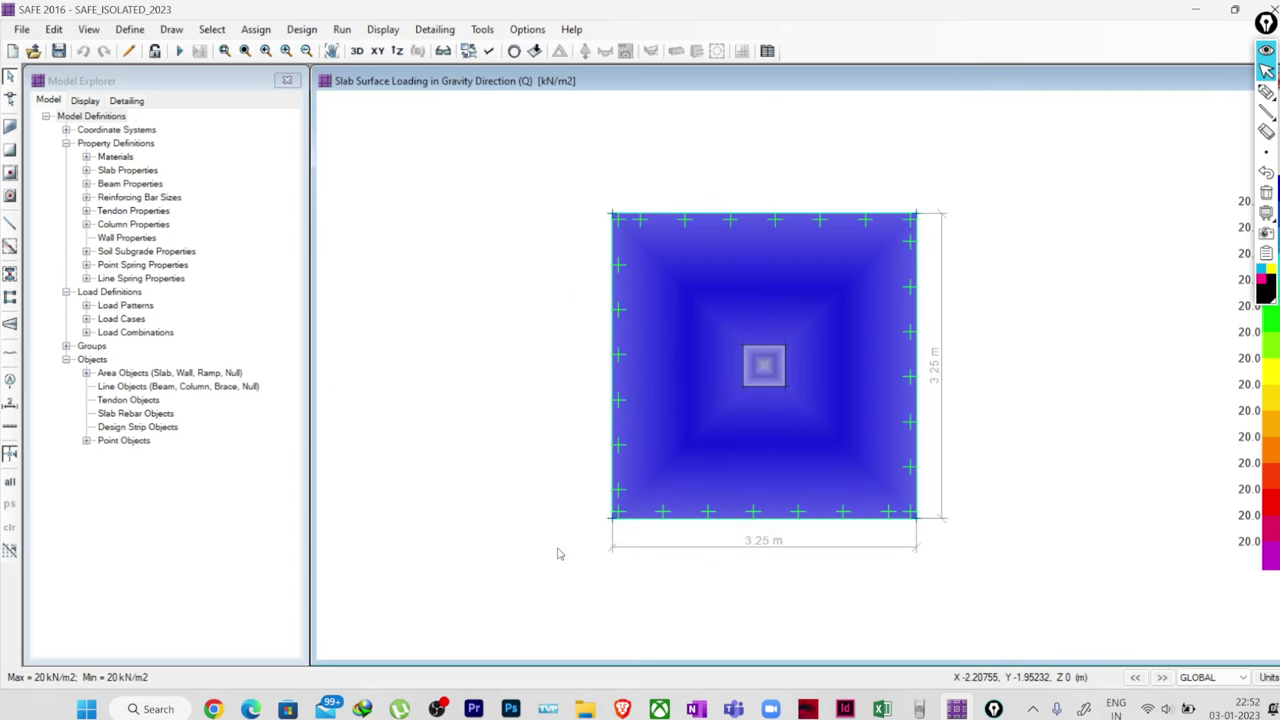
{"action": "scroll", "coordinate": [854, 551], "scroll_direction": "up", "scroll_amount": 2}
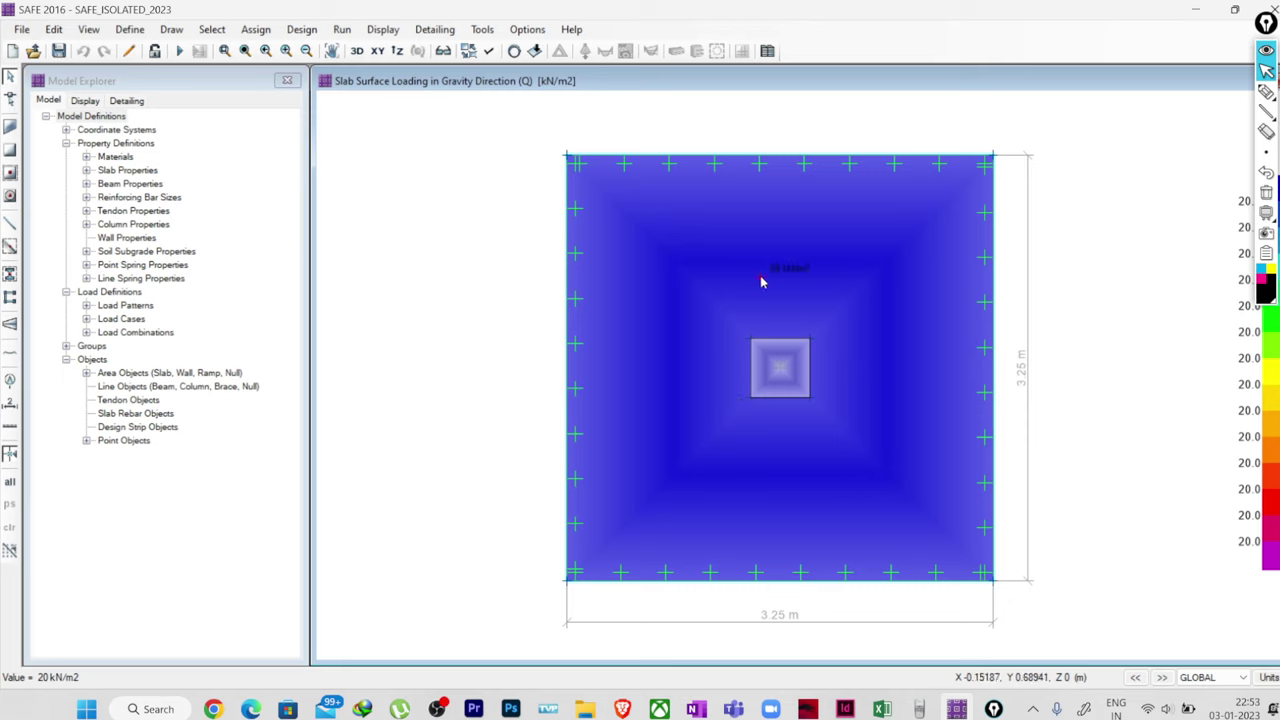
Handwrite the underlined expression "1.5 × 18" in black ink on the blank area beside the footing.
{"action": "left_click", "coordinate": [1265, 92]}
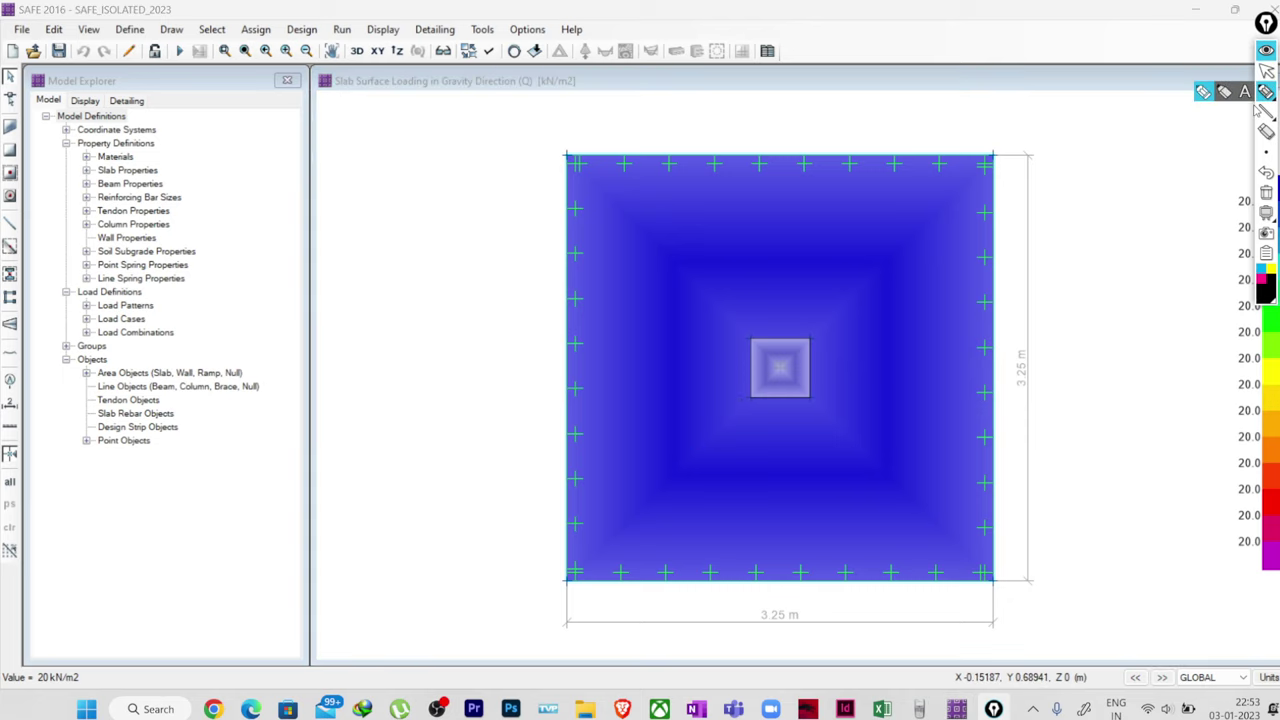
{"action": "mouse_move", "coordinate": [366, 298]}
{"action": "left_mouse_down"}
{"action": "mouse_move", "coordinate": [401, 303]}
{"action": "mouse_move", "coordinate": [391, 285]}
{"action": "mouse_move", "coordinate": [440, 258]}
{"action": "left_mouse_up"}
{"action": "left_click_drag", "start_coordinate": [386, 324], "coordinate": [466, 259]}
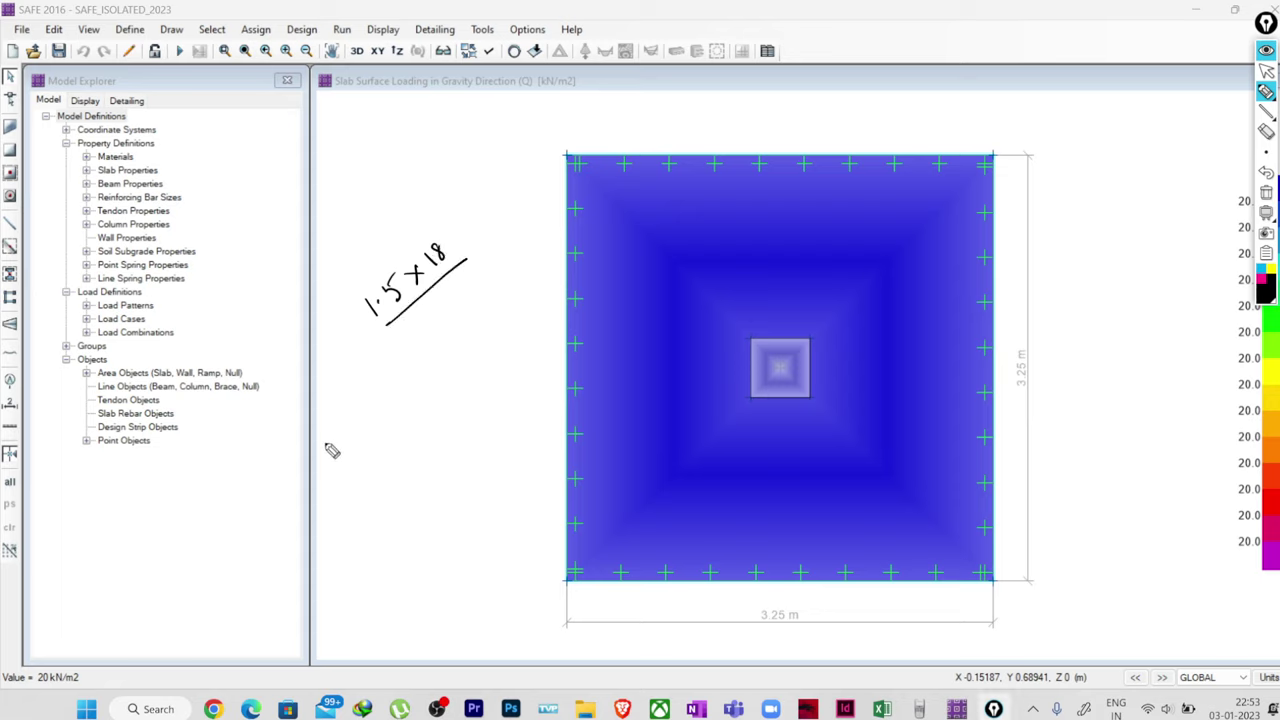
{"action": "left_click", "coordinate": [1266, 70]}
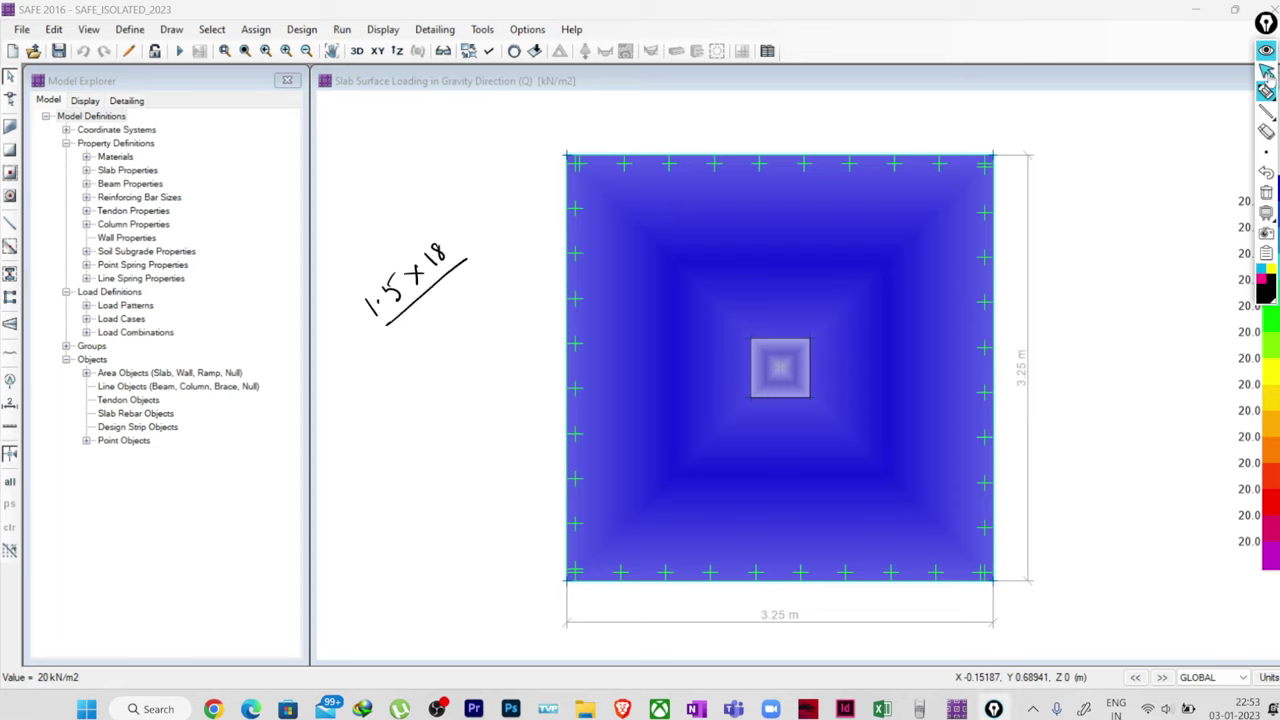
Calculate 1.5 × 18 in the fx-991ES PLUS C calculator emulator and put the calculator away.
{"action": "left_click", "coordinate": [919, 709]}
{"action": "left_click", "coordinate": [704, 558]}
{"action": "left_click", "coordinate": [742, 596]}
{"action": "left_click", "coordinate": [742, 519]}
{"action": "left_click", "coordinate": [829, 520]}
{"action": "left_click", "coordinate": [708, 553]}
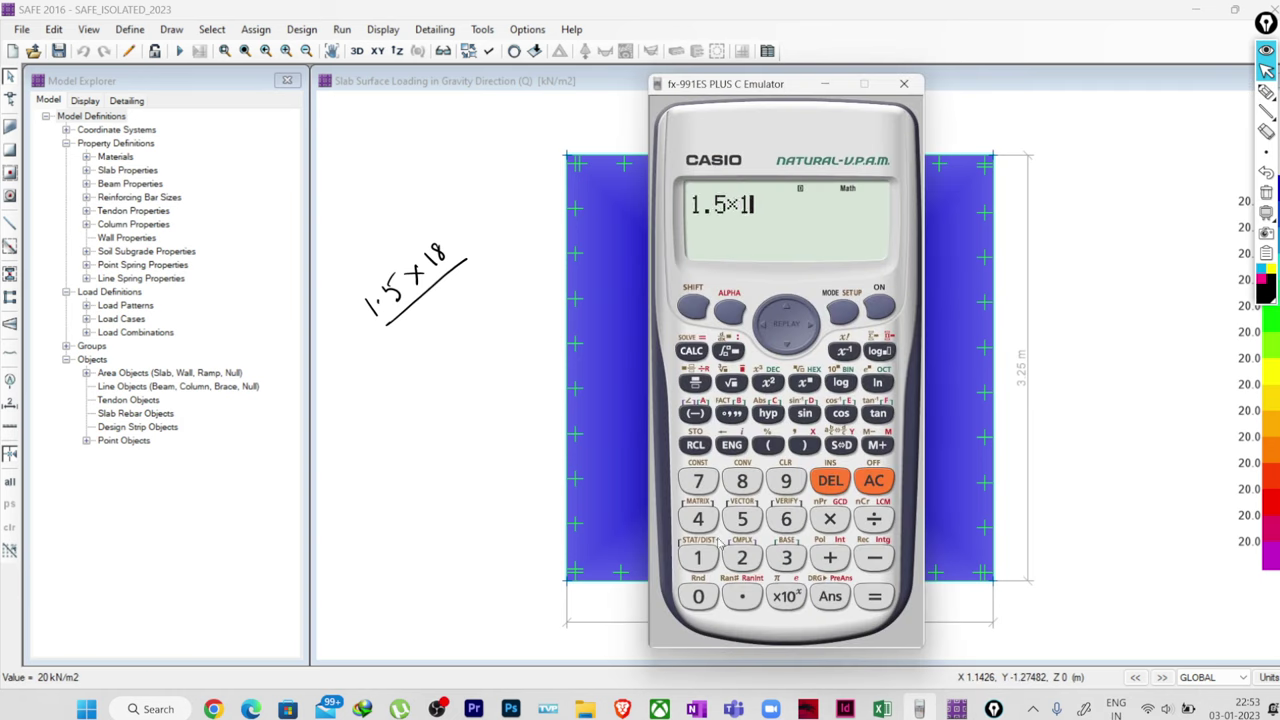
{"action": "left_click", "coordinate": [745, 483]}
{"action": "left_click", "coordinate": [874, 596]}
{"action": "left_click", "coordinate": [825, 84]}
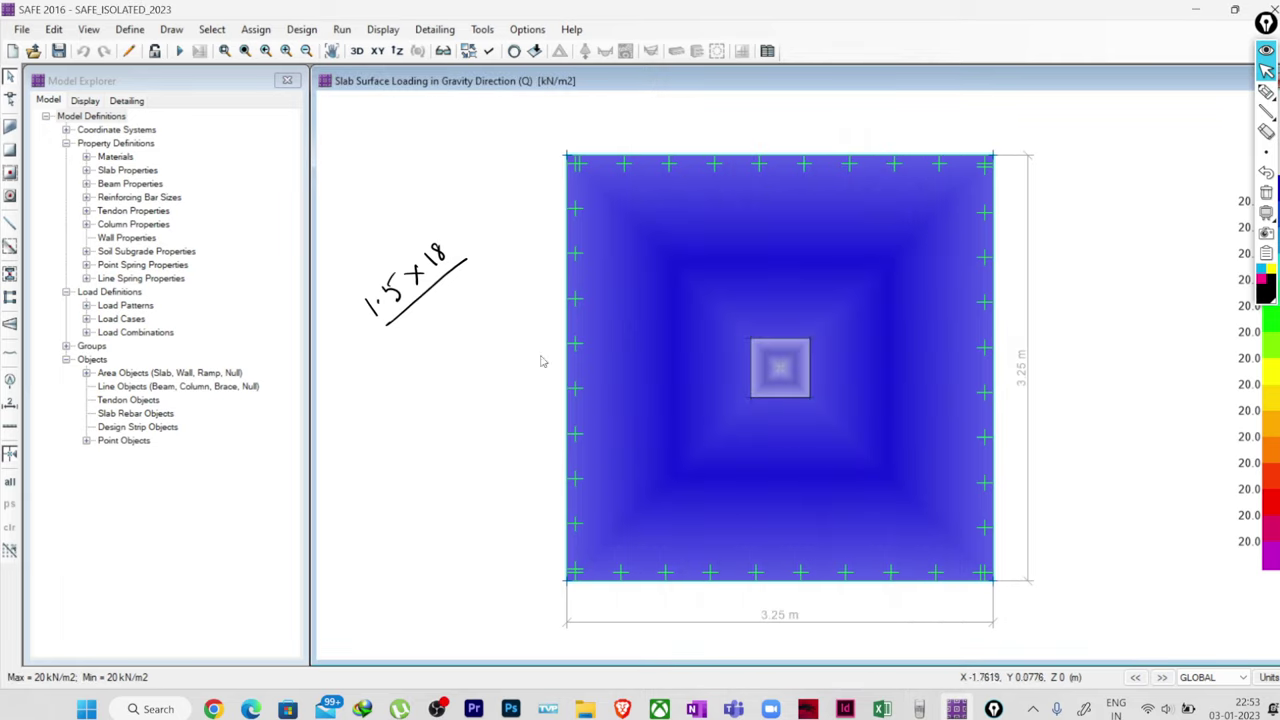
Sketch a section of the column on its footing beside the plan, with ground lines and arrows for soil depth and footing thickness.
{"action": "mouse_move", "coordinate": [838, 310]}
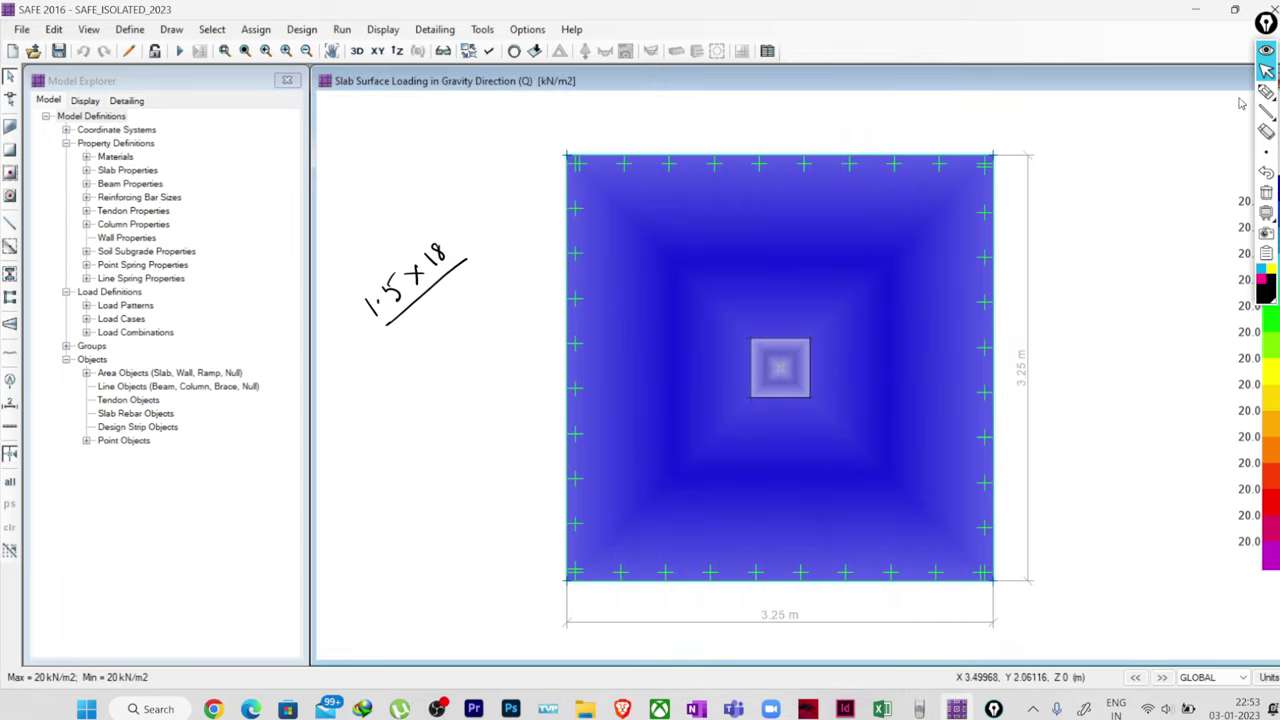
{"action": "left_click", "coordinate": [1266, 91]}
{"action": "left_click_drag", "start_coordinate": [1097, 191], "coordinate": [1100, 290]}
{"action": "left_click_drag", "start_coordinate": [1136, 194], "coordinate": [1143, 283]}
{"action": "mouse_move", "coordinate": [1043, 290]}
{"action": "left_mouse_down"}
{"action": "mouse_move", "coordinate": [1186, 285]}
{"action": "mouse_move", "coordinate": [1043, 330]}
{"action": "mouse_move", "coordinate": [1185, 328]}
{"action": "left_mouse_up"}
{"action": "left_click_drag", "start_coordinate": [1034, 202], "coordinate": [1190, 200]}
{"action": "left_click_drag", "start_coordinate": [1070, 205], "coordinate": [1079, 290]}
{"action": "left_click_drag", "start_coordinate": [1070, 202], "coordinate": [1053, 231]}
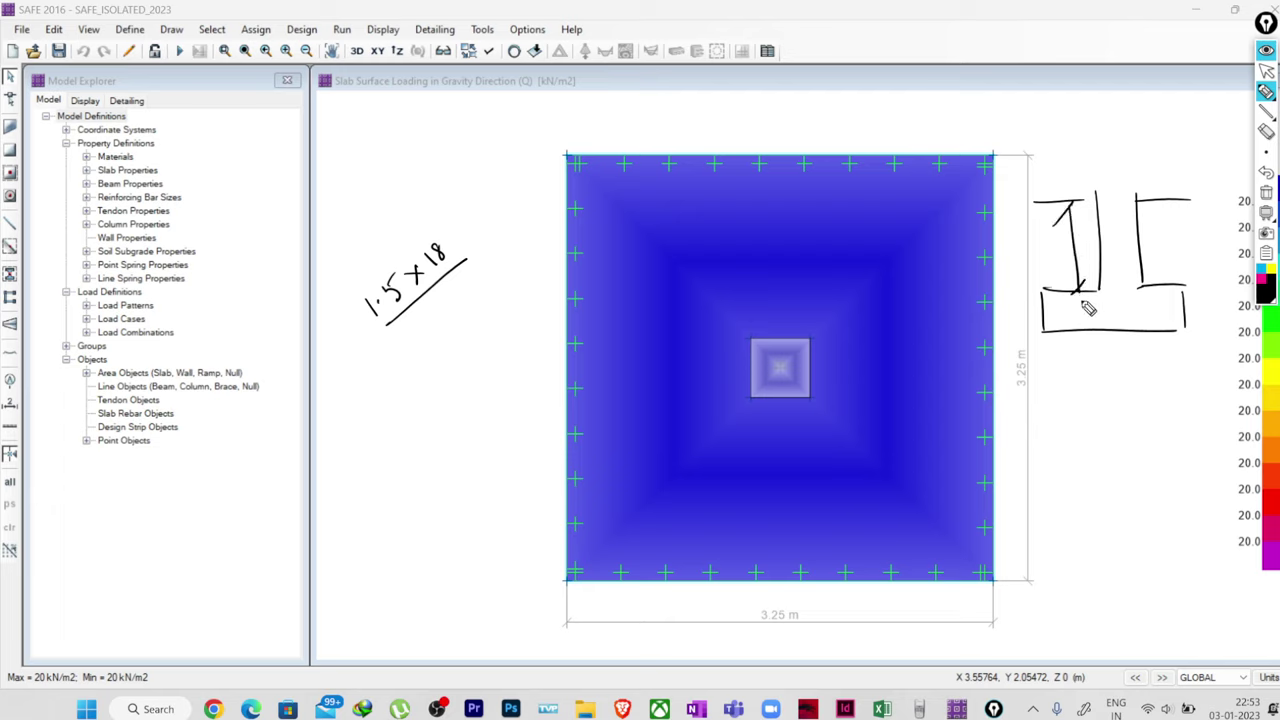
{"action": "mouse_move", "coordinate": [1207, 288]}
{"action": "left_mouse_down"}
{"action": "mouse_move", "coordinate": [1200, 331]}
{"action": "mouse_move", "coordinate": [1207, 286]}
{"action": "left_mouse_up"}
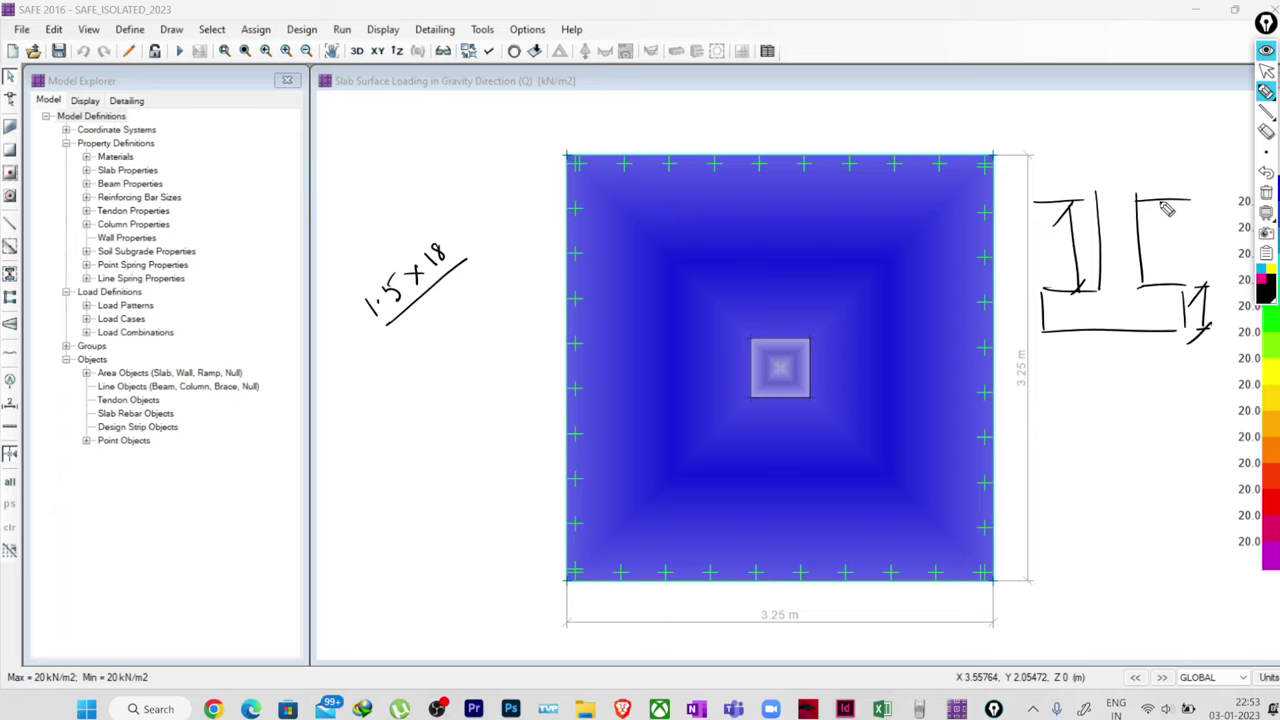
Emphasize the footing's top surface, tick the soil depth arrow and hatch the soil beneath the sketched footing.
{"action": "left_click_drag", "start_coordinate": [1043, 293], "coordinate": [1100, 292]}
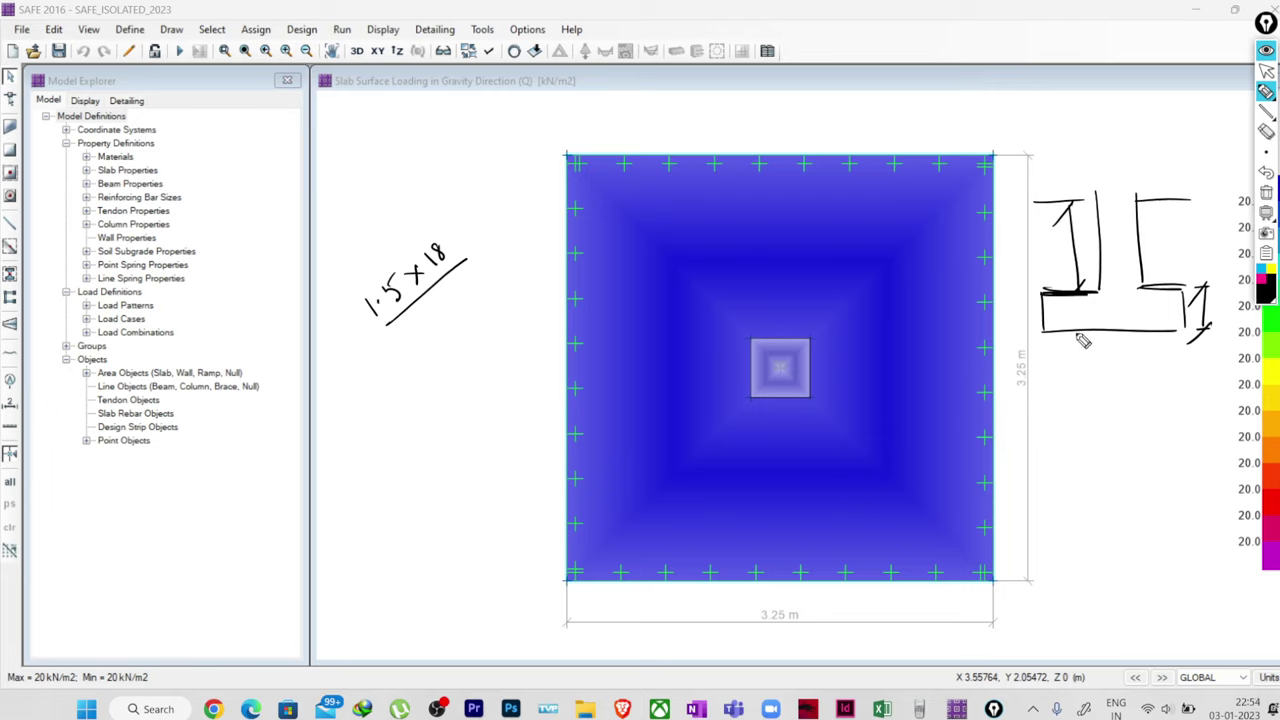
{"action": "left_click_drag", "start_coordinate": [1048, 252], "coordinate": [1072, 208]}
{"action": "left_click_drag", "start_coordinate": [1040, 346], "coordinate": [1075, 333]}
{"action": "left_click_drag", "start_coordinate": [1076, 346], "coordinate": [1099, 332]}
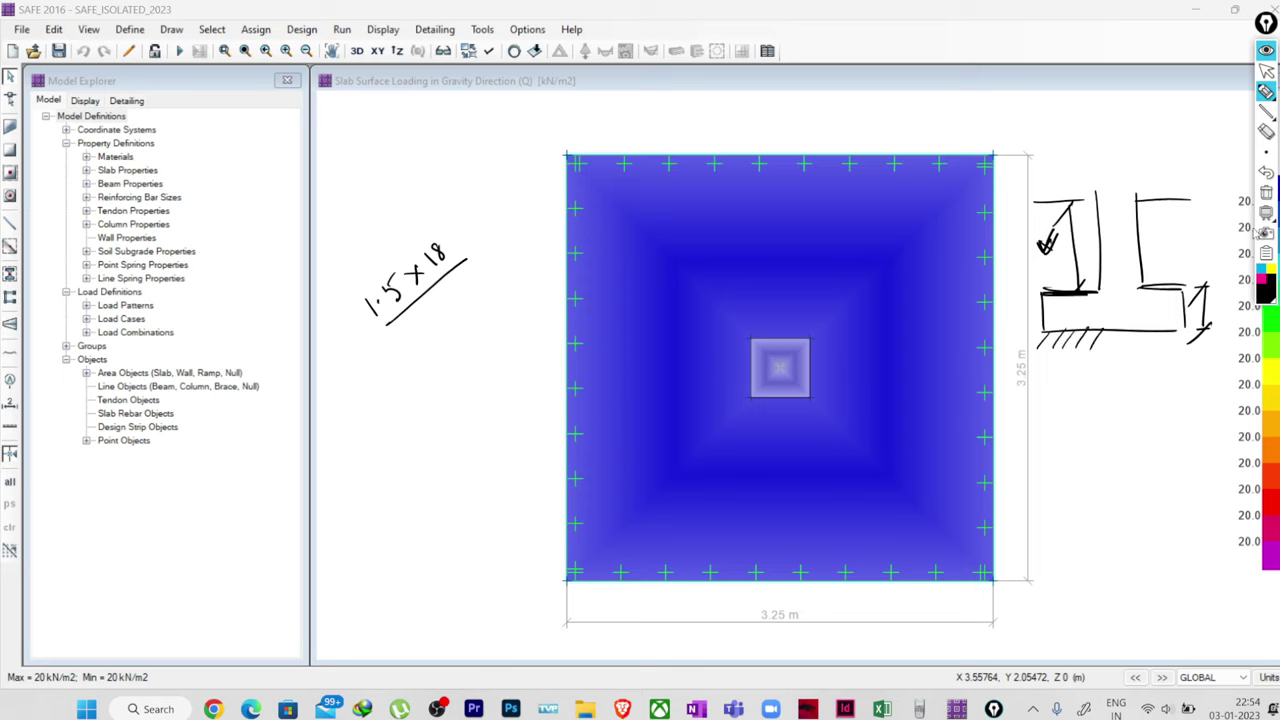
In blue ink, write "SBC → Net SBC" and "Gross SBC", and add two upward pressure arrows under the sketched footing.
{"action": "left_click", "coordinate": [1266, 130]}
{"action": "left_click", "coordinate": [1265, 290]}
{"action": "left_click_drag", "start_coordinate": [354, 417], "coordinate": [382, 406]}
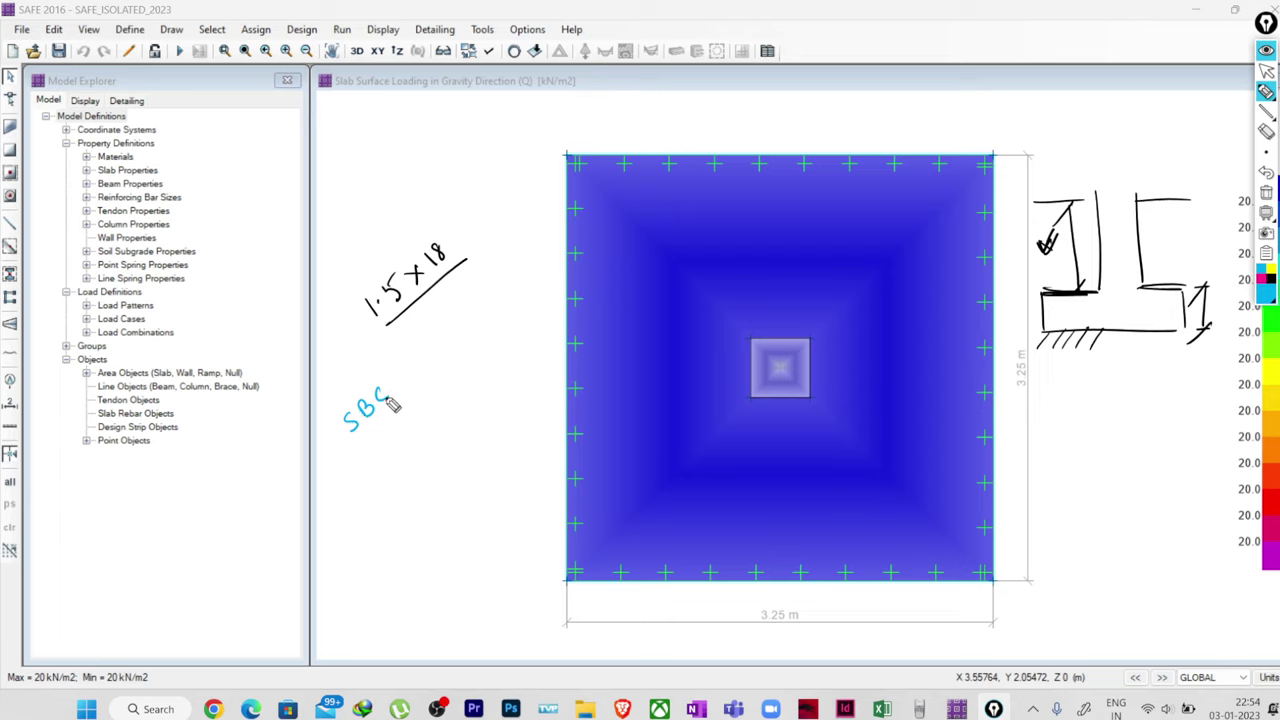
{"action": "mouse_move", "coordinate": [390, 401]}
{"action": "left_mouse_down"}
{"action": "mouse_move", "coordinate": [433, 355]}
{"action": "mouse_move", "coordinate": [439, 321]}
{"action": "mouse_move", "coordinate": [452, 326]}
{"action": "mouse_move", "coordinate": [500, 292]}
{"action": "left_mouse_up"}
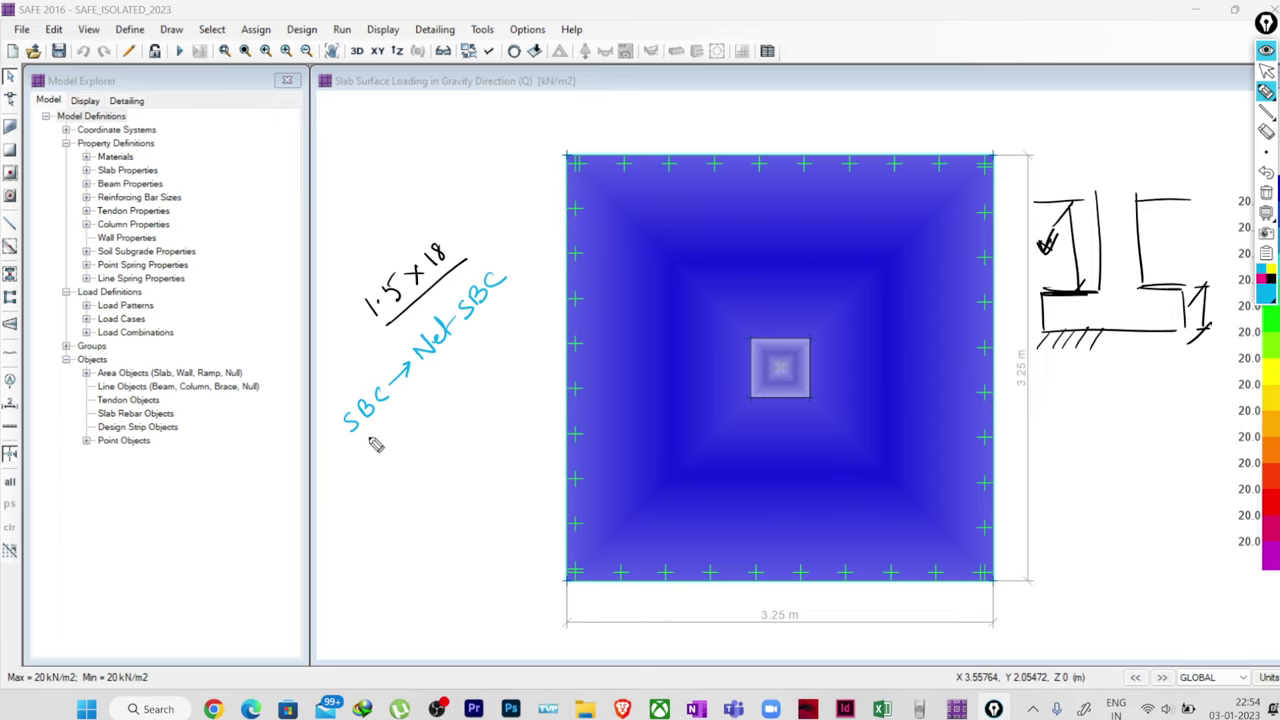
{"action": "mouse_move", "coordinate": [1050, 366]}
{"action": "left_mouse_down"}
{"action": "mouse_move", "coordinate": [1046, 338]}
{"action": "mouse_move", "coordinate": [1084, 337]}
{"action": "left_mouse_up"}
{"action": "left_click_drag", "start_coordinate": [1077, 350], "coordinate": [1093, 348]}
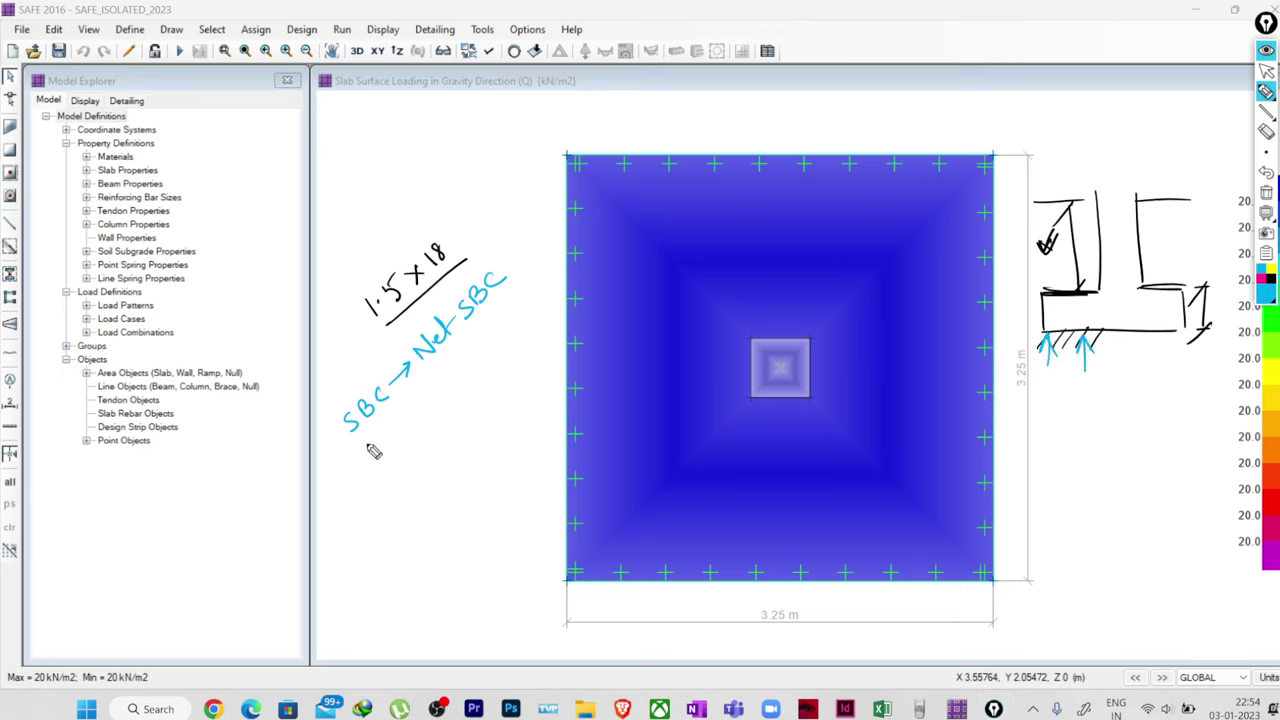
{"action": "mouse_move", "coordinate": [366, 448]}
{"action": "left_mouse_down"}
{"action": "mouse_move", "coordinate": [405, 411]}
{"action": "mouse_move", "coordinate": [415, 424]}
{"action": "mouse_move", "coordinate": [463, 377]}
{"action": "left_mouse_up"}
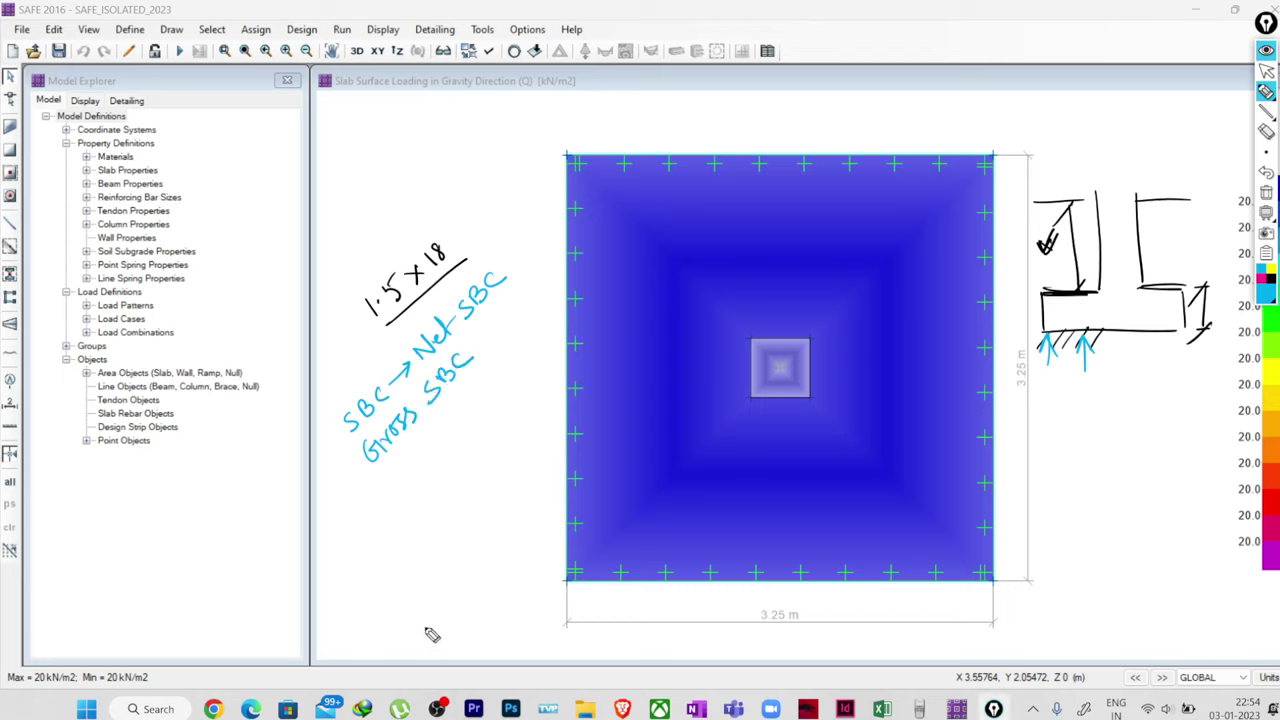
Clear all annotations and write "SBC (Net) + γh" in magenta ink, with an arrow leading down from γ.
{"action": "left_click", "coordinate": [1266, 194]}
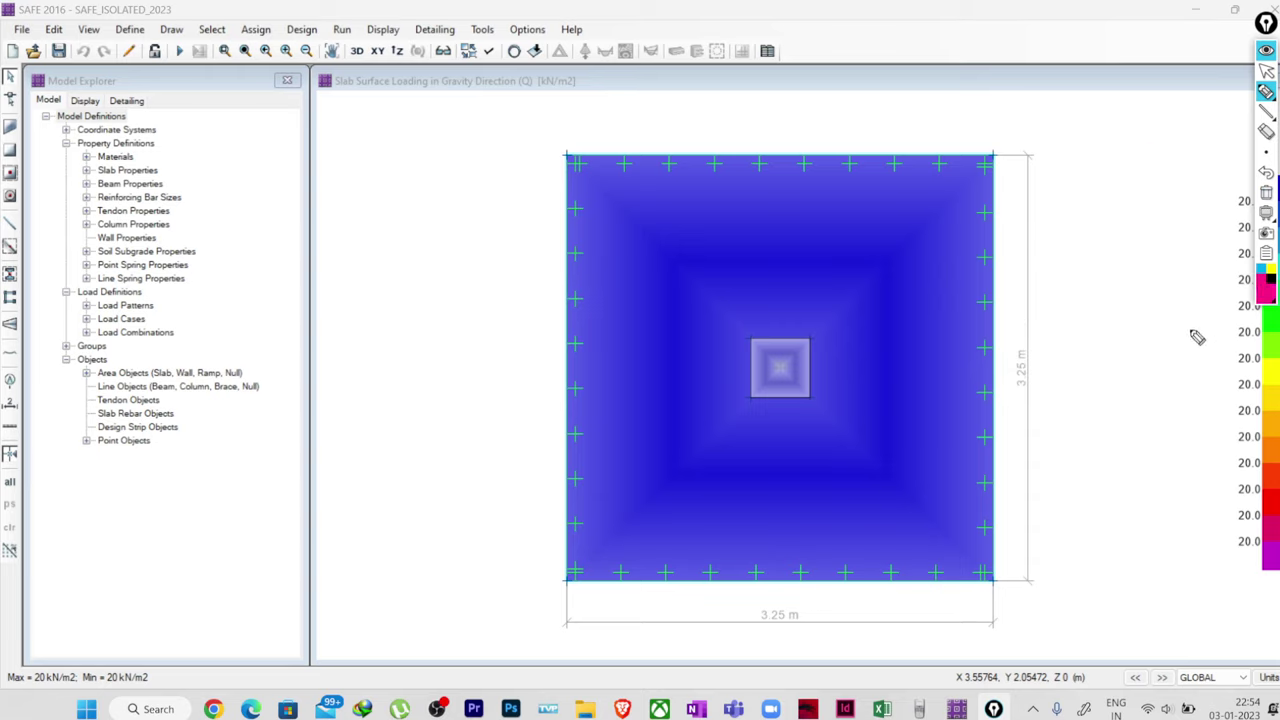
{"action": "mouse_move", "coordinate": [349, 247]}
{"action": "left_mouse_down"}
{"action": "mouse_move", "coordinate": [337, 268]}
{"action": "mouse_move", "coordinate": [384, 256]}
{"action": "mouse_move", "coordinate": [406, 216]}
{"action": "mouse_move", "coordinate": [426, 224]}
{"action": "left_mouse_up"}
{"action": "mouse_move", "coordinate": [419, 207]}
{"action": "left_mouse_down"}
{"action": "mouse_move", "coordinate": [433, 205]}
{"action": "mouse_move", "coordinate": [437, 229]}
{"action": "left_mouse_up"}
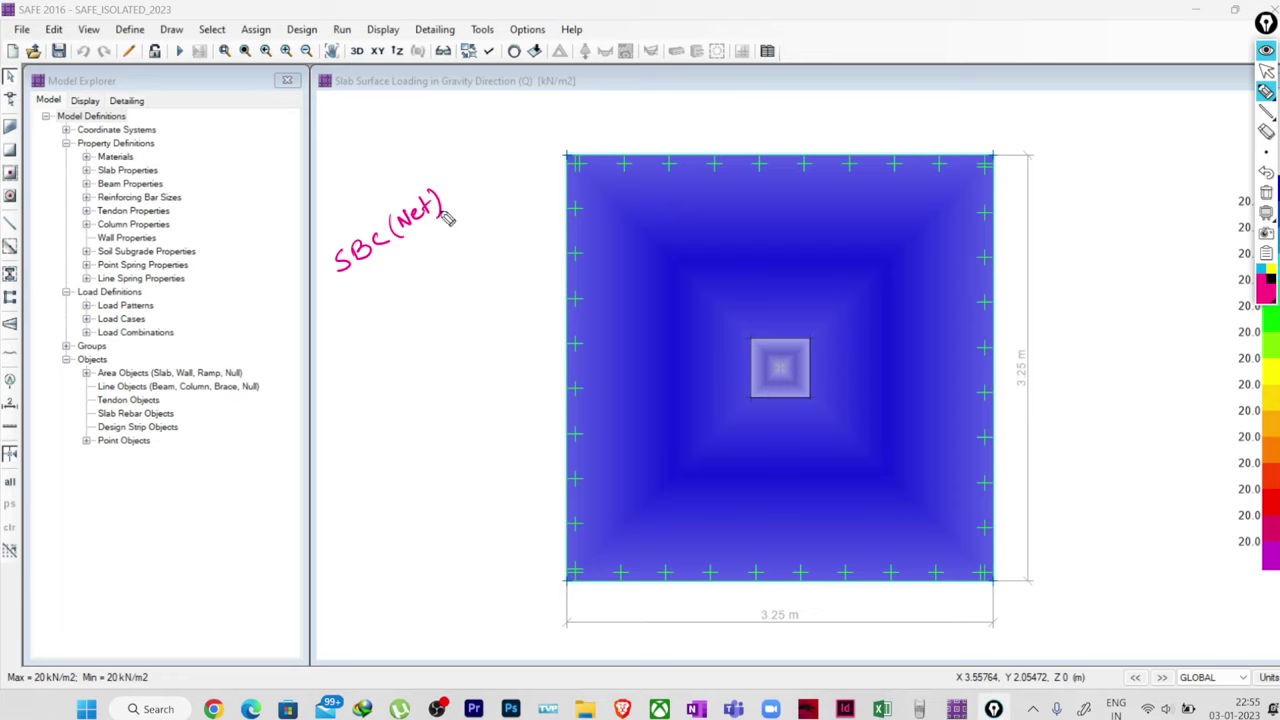
{"action": "left_click_drag", "start_coordinate": [455, 180], "coordinate": [455, 199]}
{"action": "mouse_move", "coordinate": [446, 190]}
{"action": "left_mouse_down"}
{"action": "mouse_move", "coordinate": [490, 183]}
{"action": "mouse_move", "coordinate": [482, 160]}
{"action": "mouse_move", "coordinate": [508, 167]}
{"action": "mouse_move", "coordinate": [497, 224]}
{"action": "left_mouse_up"}
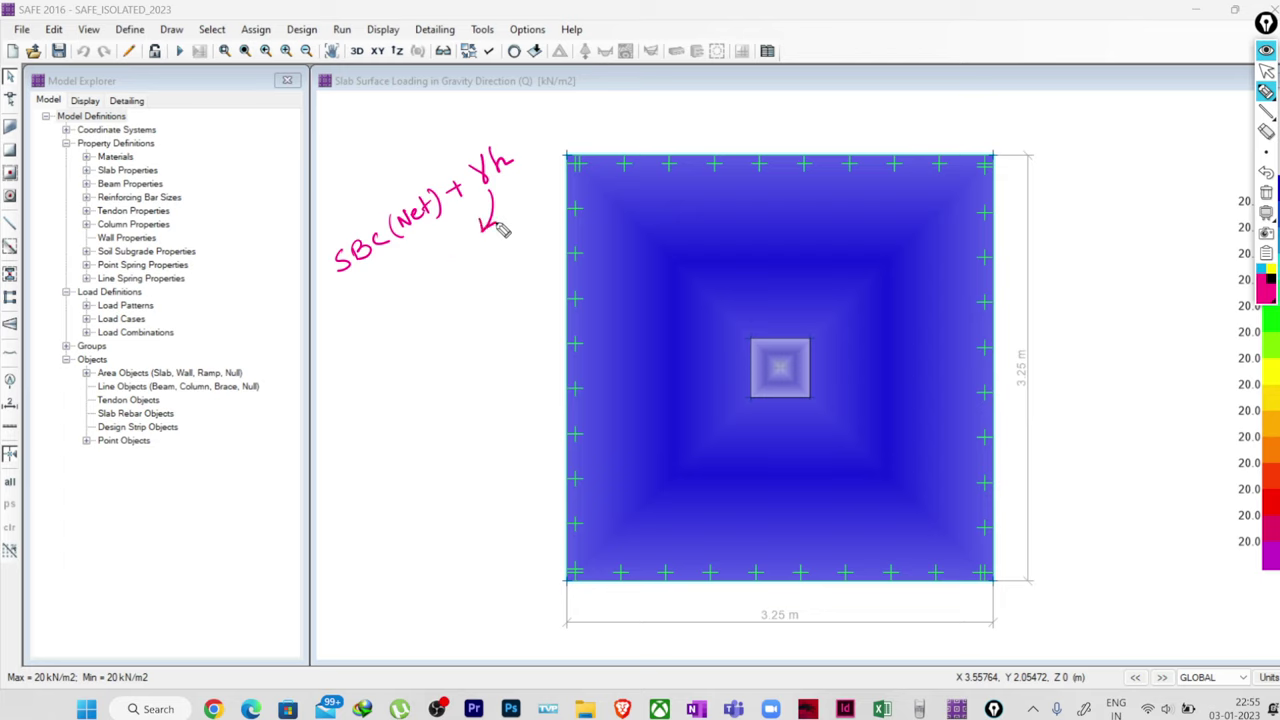
Label γ as "Density of soil above" and h as "height" in the handwritten formula.
{"action": "mouse_move", "coordinate": [397, 272]}
{"action": "left_mouse_down"}
{"action": "mouse_move", "coordinate": [445, 271]}
{"action": "mouse_move", "coordinate": [445, 250]}
{"action": "mouse_move", "coordinate": [462, 290]}
{"action": "left_mouse_up"}
{"action": "mouse_move", "coordinate": [405, 322]}
{"action": "left_mouse_down"}
{"action": "mouse_move", "coordinate": [432, 306]}
{"action": "mouse_move", "coordinate": [446, 307]}
{"action": "mouse_move", "coordinate": [443, 289]}
{"action": "mouse_move", "coordinate": [485, 281]}
{"action": "mouse_move", "coordinate": [525, 248]}
{"action": "left_mouse_up"}
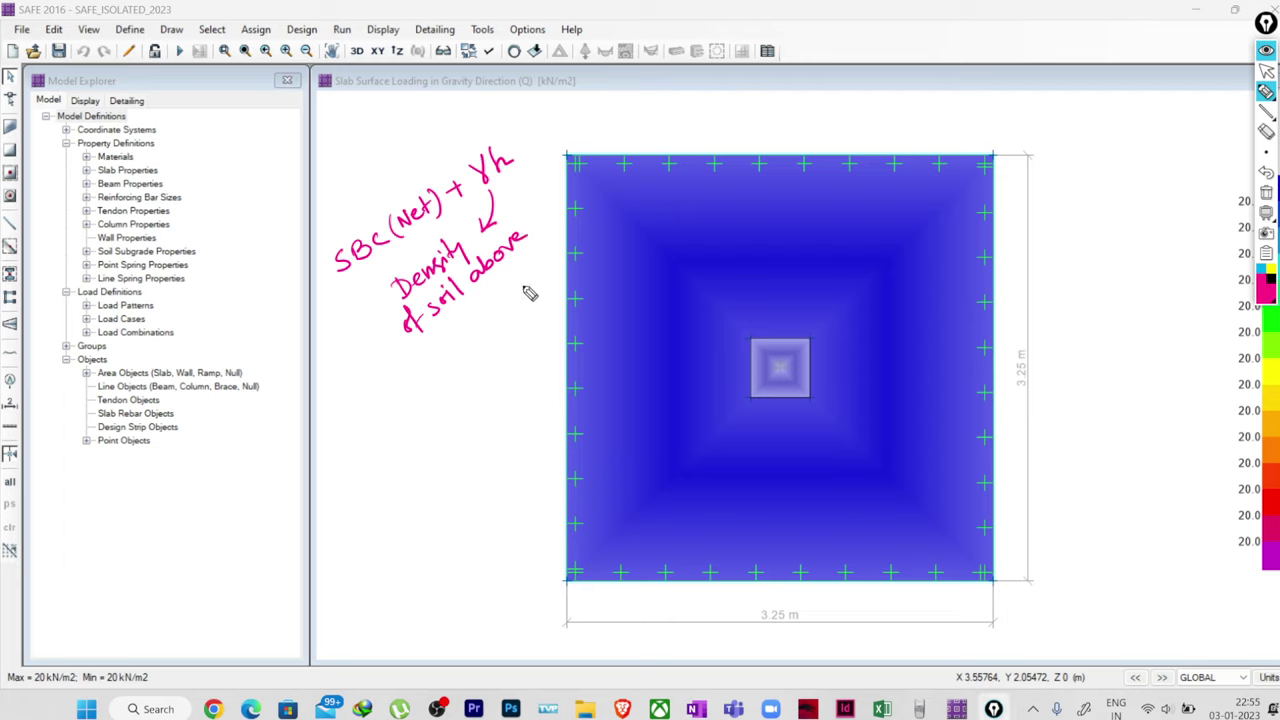
{"action": "left_click_drag", "start_coordinate": [517, 129], "coordinate": [598, 126]}
{"action": "left_click_drag", "start_coordinate": [588, 110], "coordinate": [615, 93]}
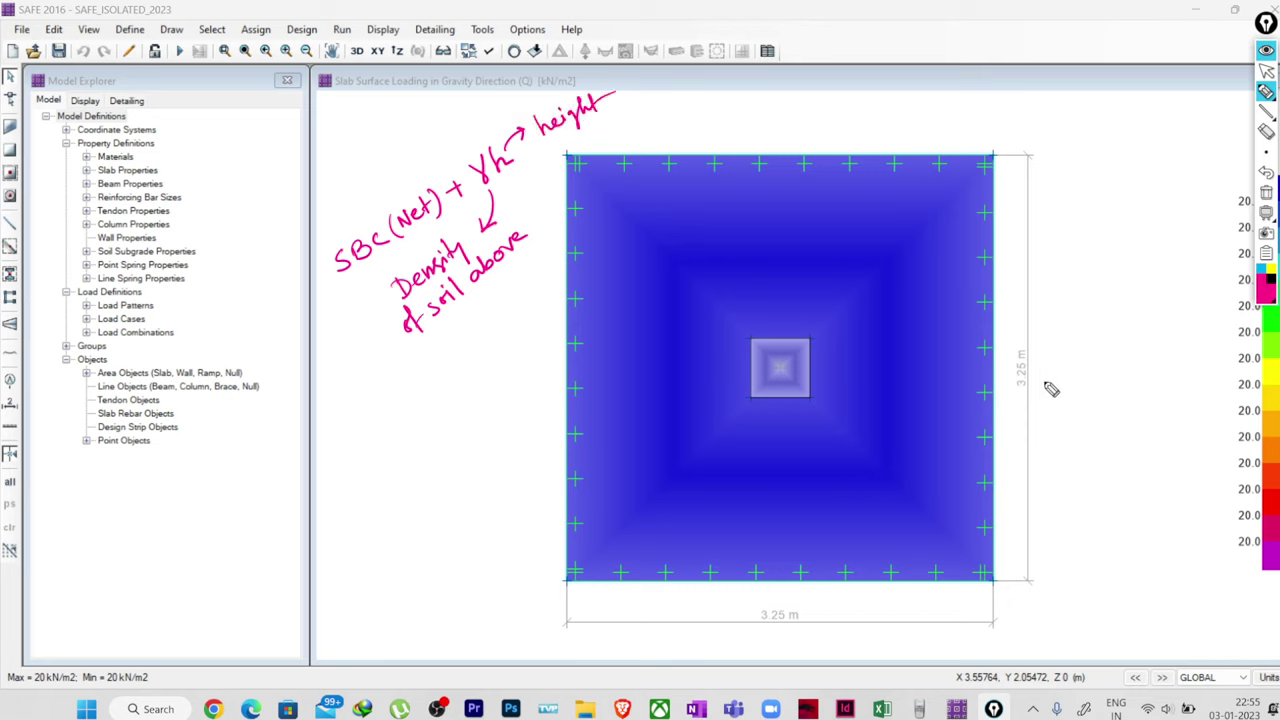
Check the footing slab's surface load value and its assigned slab and soil properties in the object information.
{"action": "left_click", "coordinate": [1266, 70]}
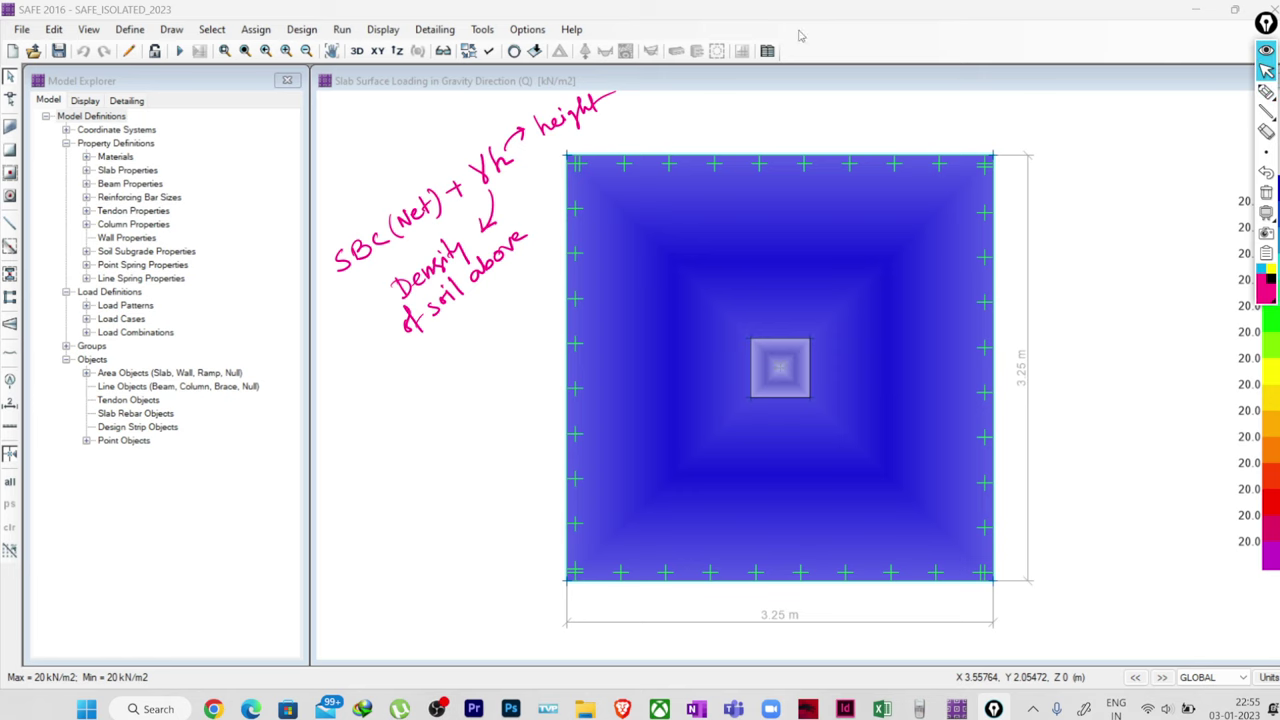
{"action": "left_click", "coordinate": [857, 241]}
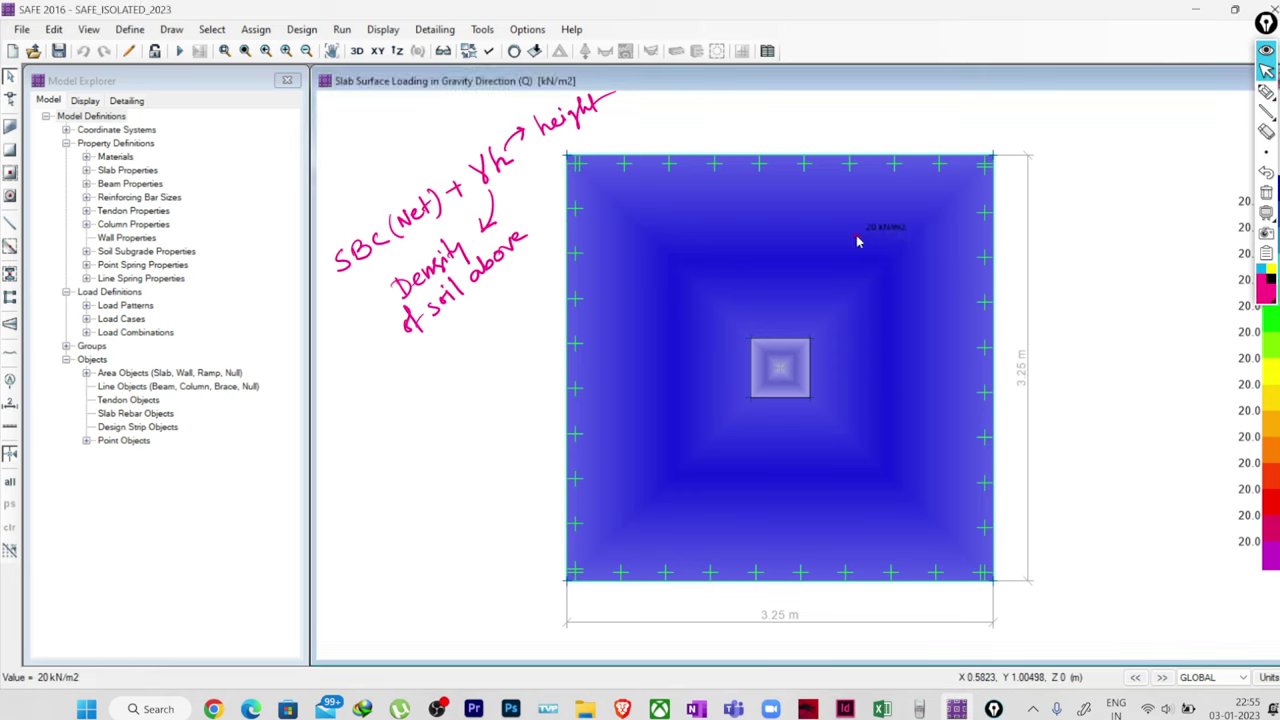
{"action": "right_click", "coordinate": [857, 241]}
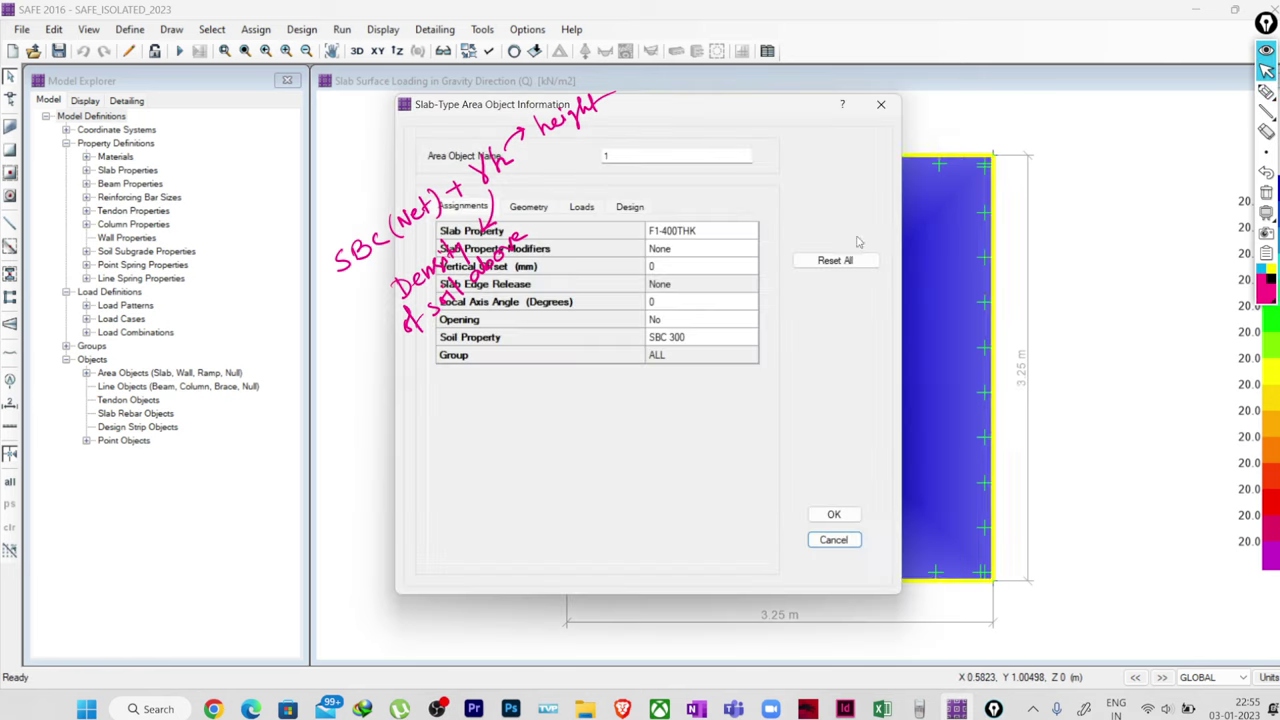
{"action": "left_click", "coordinate": [880, 106]}
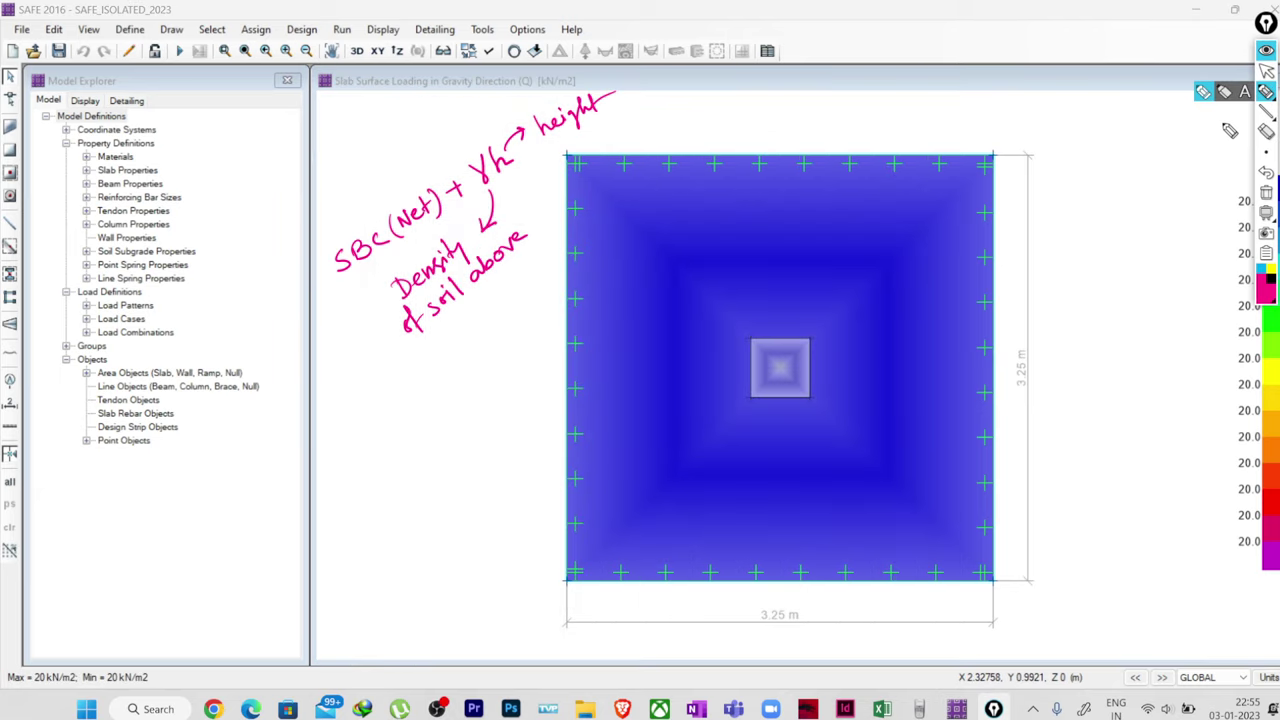
Sketch a magenta section of the column and footing, and dimension the depth from ground level to the footing base as 1.5.
{"action": "mouse_move", "coordinate": [1123, 174]}
{"action": "left_mouse_down"}
{"action": "mouse_move", "coordinate": [1124, 250]}
{"action": "mouse_move", "coordinate": [1161, 200]}
{"action": "mouse_move", "coordinate": [1166, 251]}
{"action": "left_mouse_up"}
{"action": "mouse_move", "coordinate": [1067, 257]}
{"action": "left_mouse_down"}
{"action": "mouse_move", "coordinate": [1215, 251]}
{"action": "mouse_move", "coordinate": [1068, 297]}
{"action": "mouse_move", "coordinate": [1213, 288]}
{"action": "left_mouse_up"}
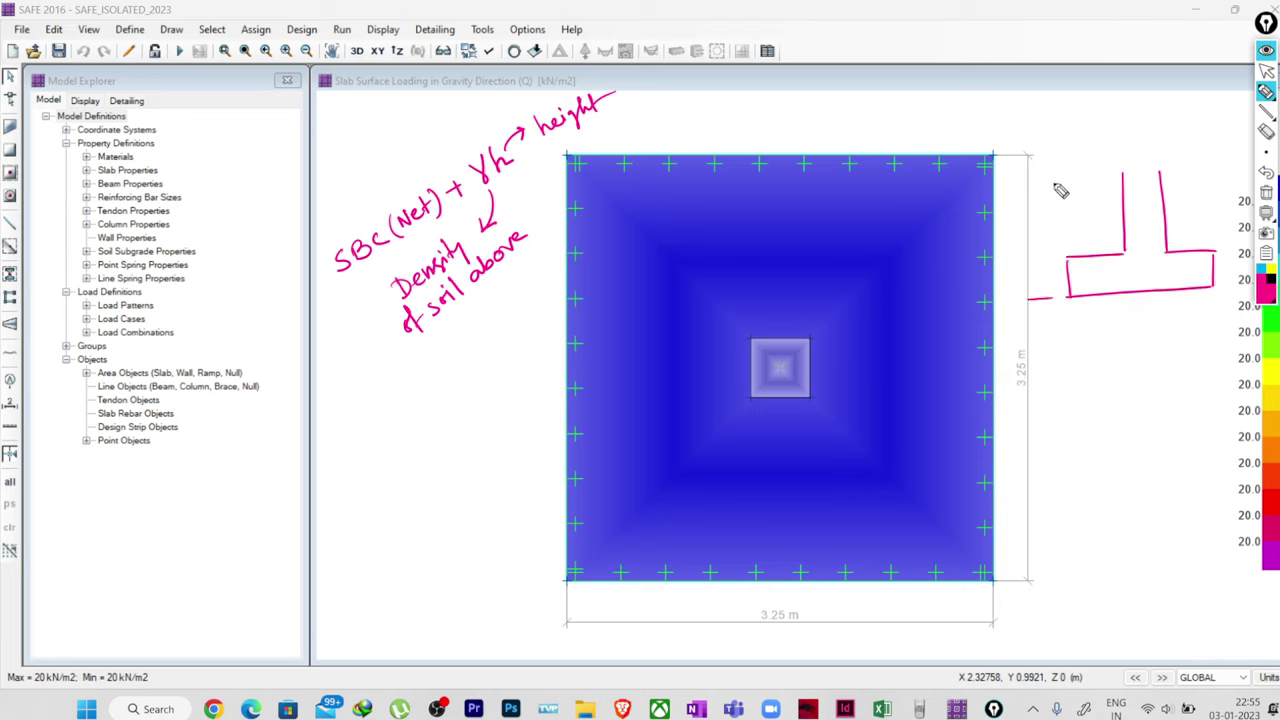
{"action": "left_click_drag", "start_coordinate": [1032, 184], "coordinate": [1120, 178]}
{"action": "left_click_drag", "start_coordinate": [1038, 186], "coordinate": [1055, 290]}
{"action": "left_click_drag", "start_coordinate": [1044, 180], "coordinate": [1009, 256]}
{"action": "left_click_drag", "start_coordinate": [1015, 253], "coordinate": [1018, 256]}
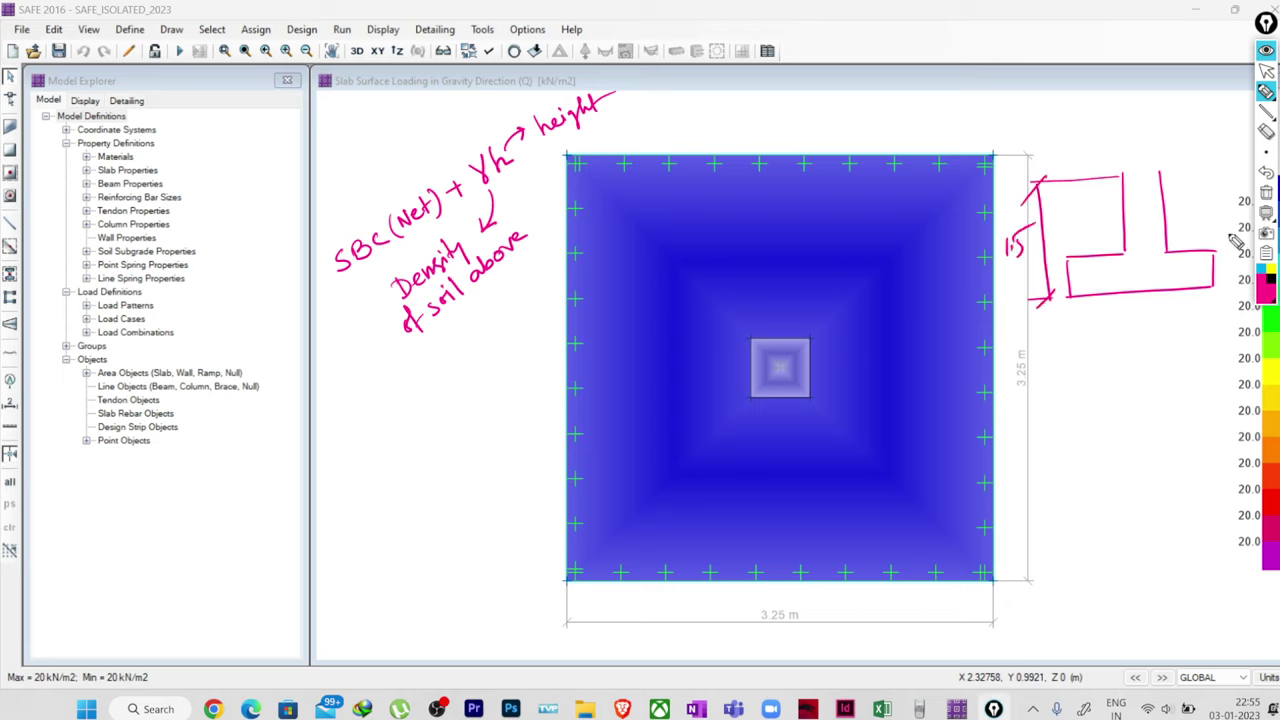
Dimension the footing thickness as 0.4m and the soil height above it as 1.1m in the sketch, adding "= 1.1m" after "height" in the formula.
{"action": "mouse_move", "coordinate": [1184, 258]}
{"action": "left_mouse_down"}
{"action": "mouse_move", "coordinate": [1190, 310]}
{"action": "mouse_move", "coordinate": [1178, 262]}
{"action": "left_mouse_up"}
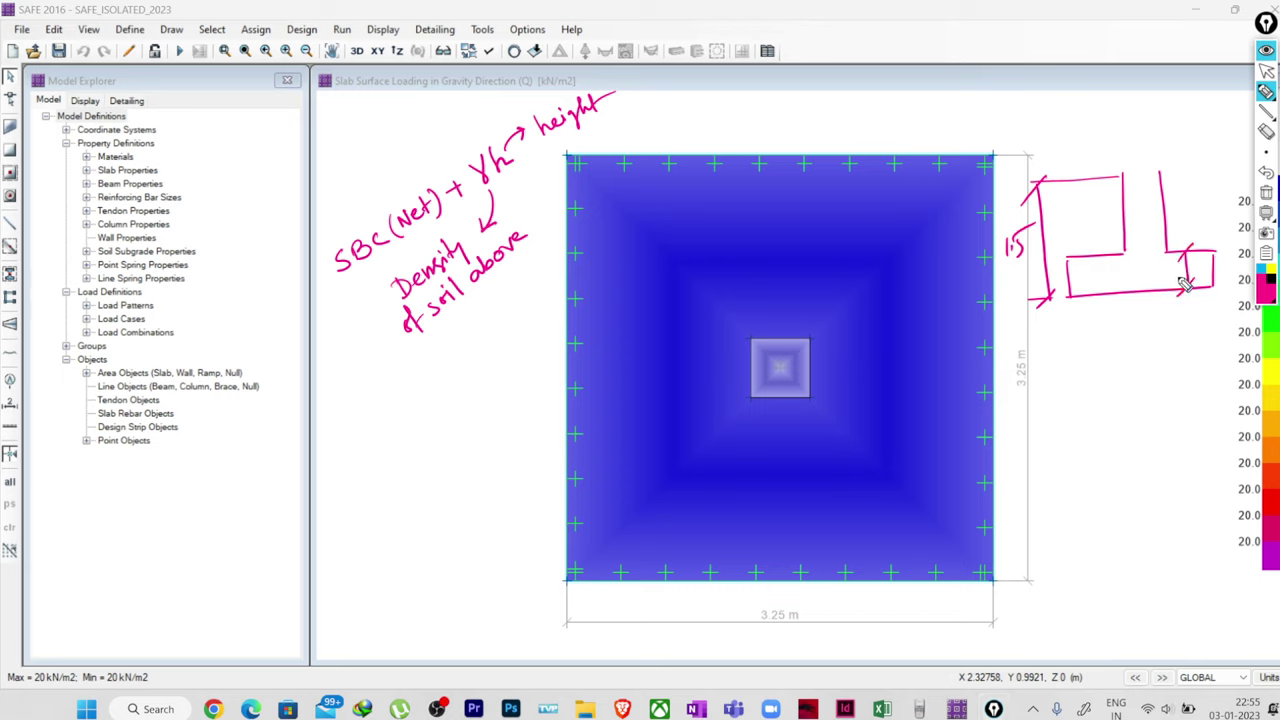
{"action": "left_click_drag", "start_coordinate": [1185, 306], "coordinate": [1198, 309]}
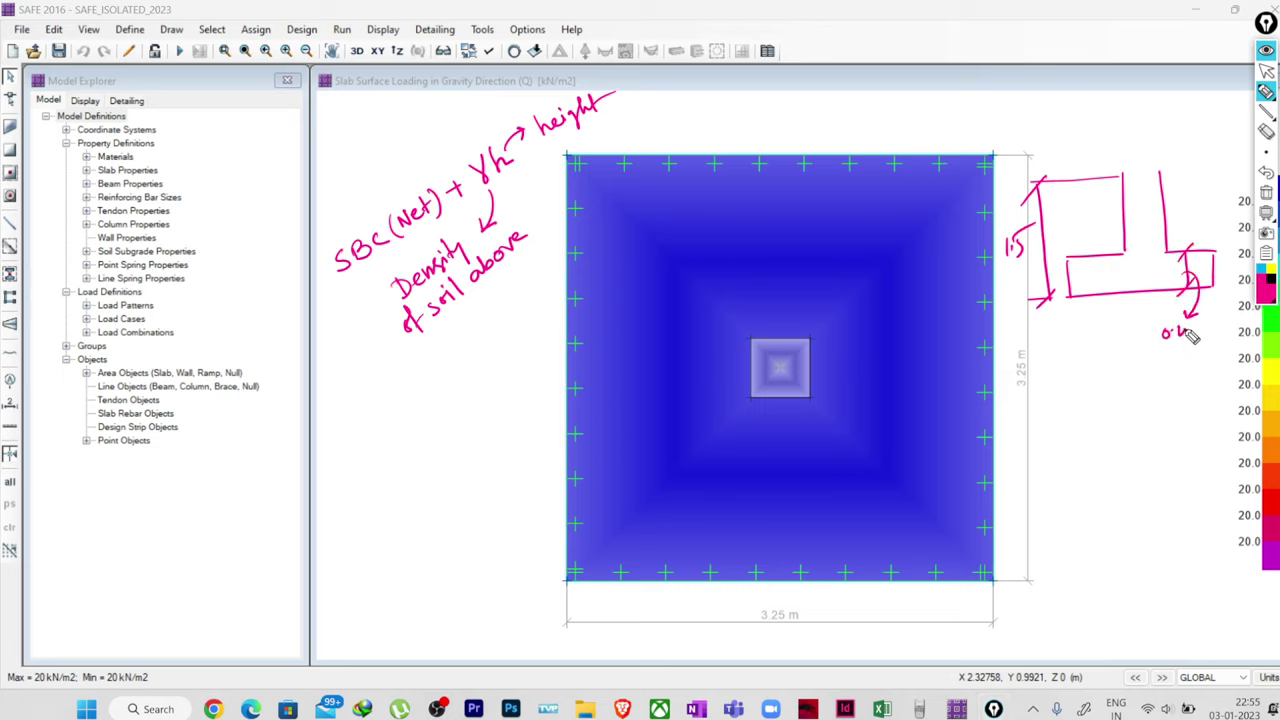
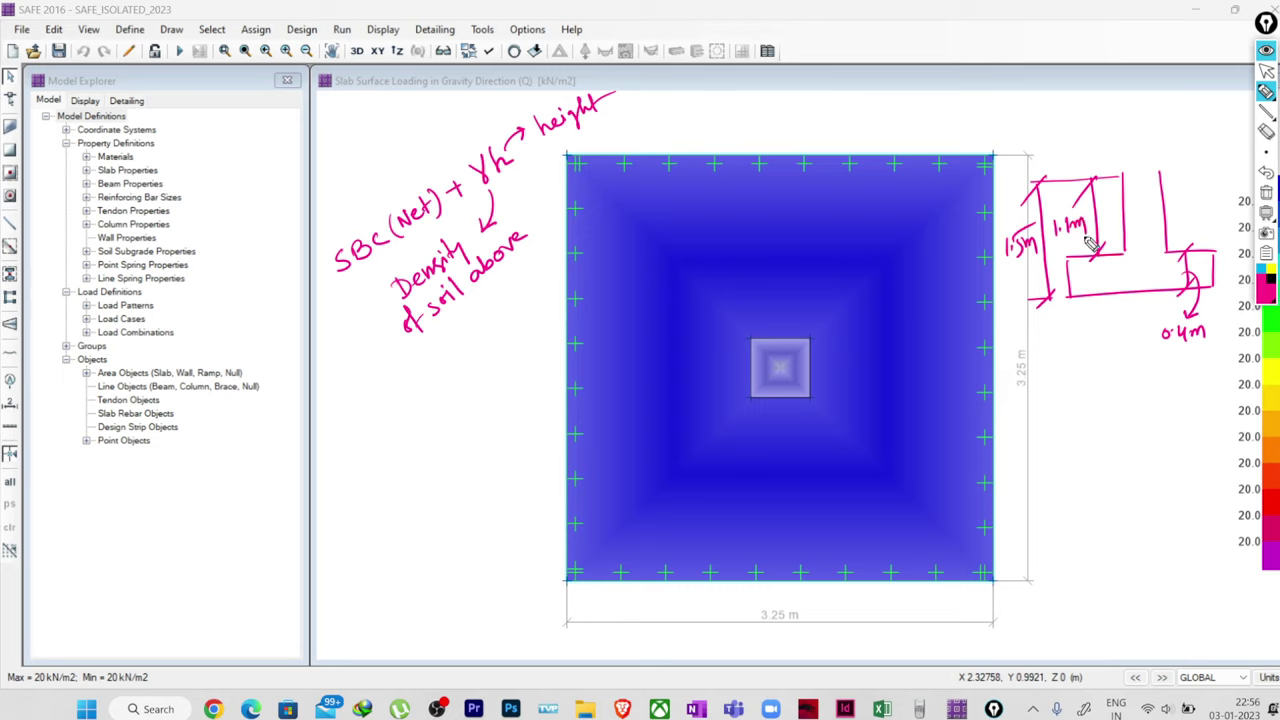
{"action": "left_click_drag", "start_coordinate": [610, 103], "coordinate": [627, 97]}
{"action": "left_click_drag", "start_coordinate": [612, 111], "coordinate": [679, 90]}
{"action": "left_click", "coordinate": [641, 97]}
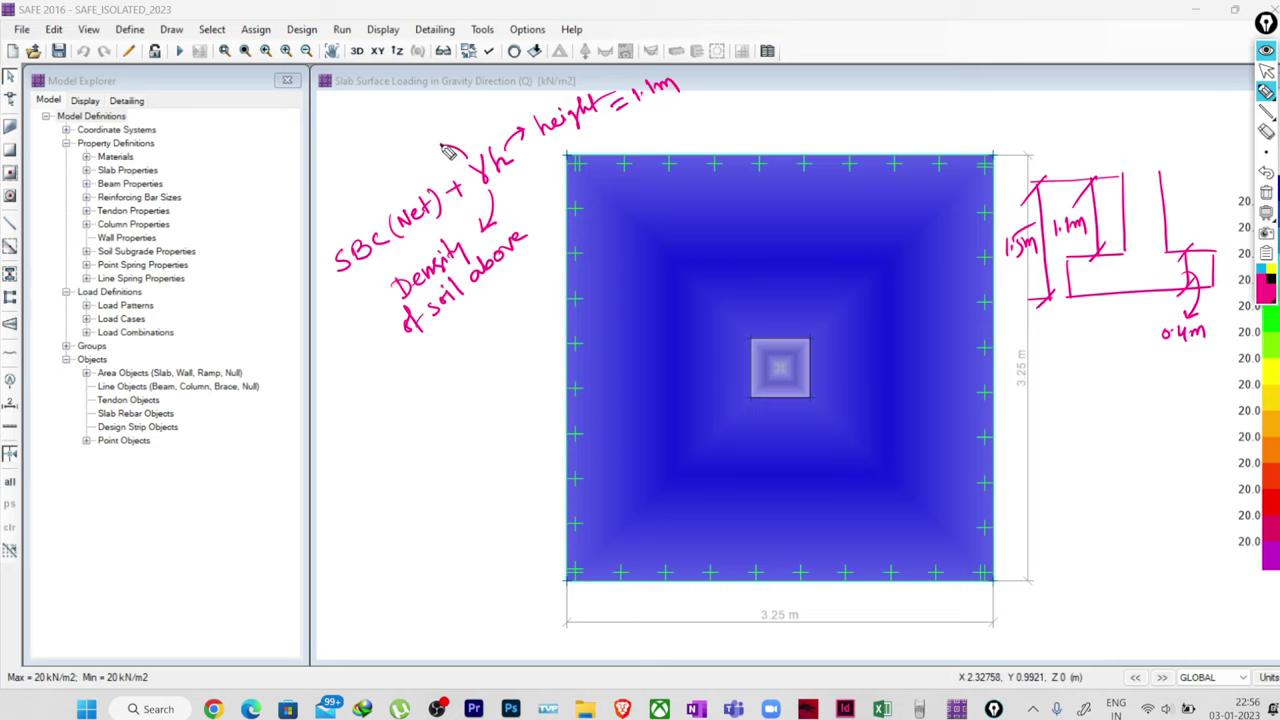
Note γ as 18 kN/m³ with an arrow, and write the substituted formula "300 kN/m² + [18×1.1]" below it.
{"action": "mouse_move", "coordinate": [404, 138]}
{"action": "left_mouse_down"}
{"action": "mouse_move", "coordinate": [405, 155]}
{"action": "mouse_move", "coordinate": [426, 154]}
{"action": "mouse_move", "coordinate": [465, 102]}
{"action": "mouse_move", "coordinate": [482, 112]}
{"action": "mouse_move", "coordinate": [480, 92]}
{"action": "mouse_move", "coordinate": [466, 100]}
{"action": "left_mouse_up"}
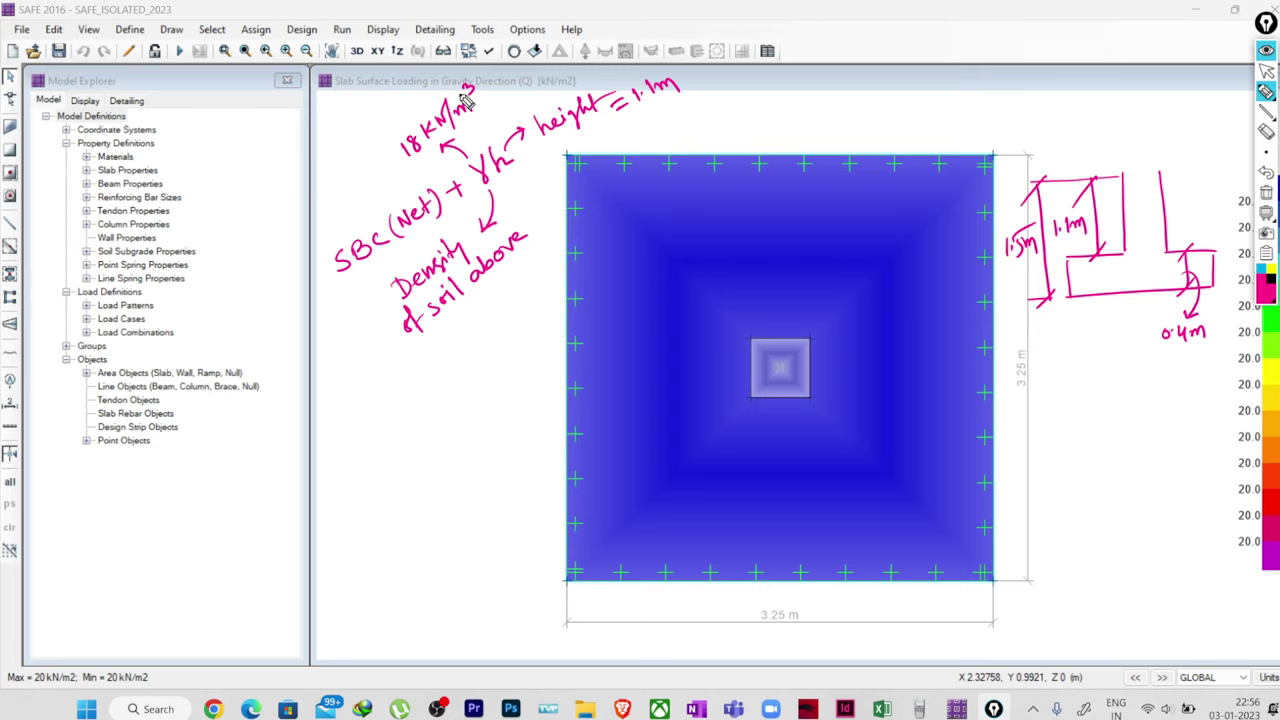
{"action": "mouse_move", "coordinate": [352, 406]}
{"action": "left_mouse_down"}
{"action": "mouse_move", "coordinate": [355, 426]}
{"action": "mouse_move", "coordinate": [382, 399]}
{"action": "left_mouse_up"}
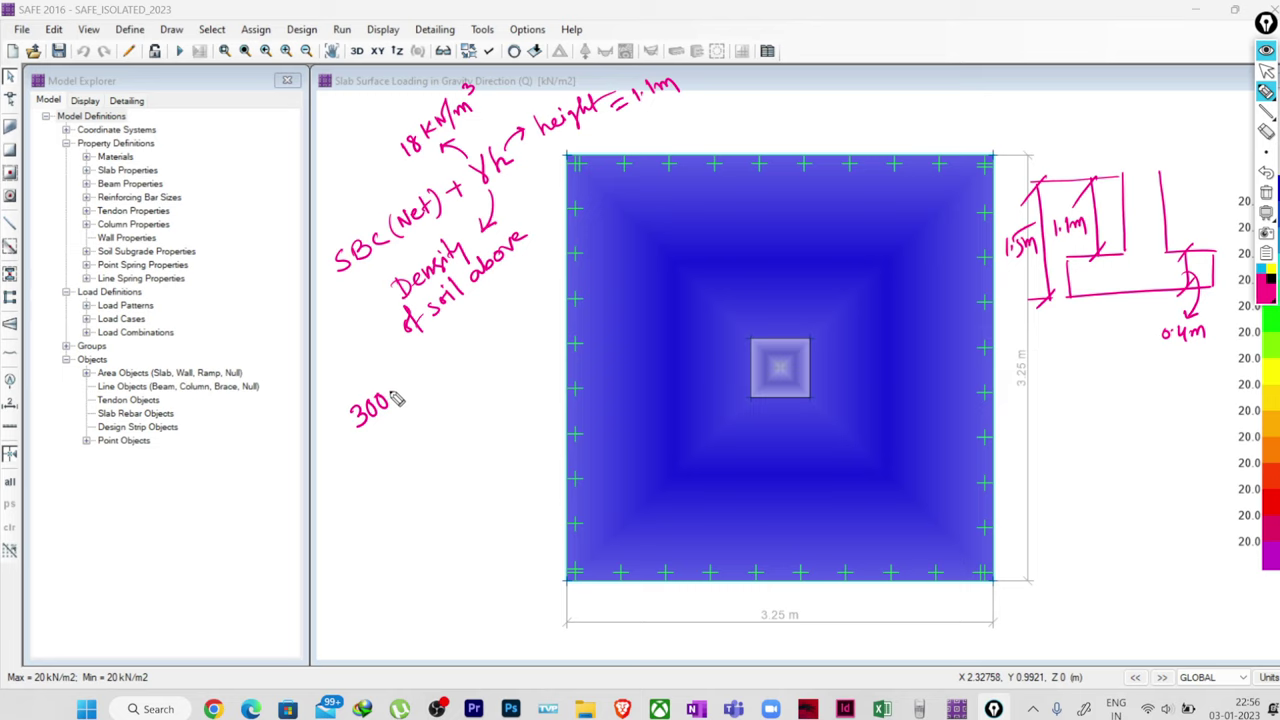
{"action": "mouse_move", "coordinate": [396, 398]}
{"action": "left_mouse_down"}
{"action": "mouse_move", "coordinate": [432, 378]}
{"action": "mouse_move", "coordinate": [432, 349]}
{"action": "mouse_move", "coordinate": [459, 352]}
{"action": "mouse_move", "coordinate": [452, 364]}
{"action": "left_mouse_up"}
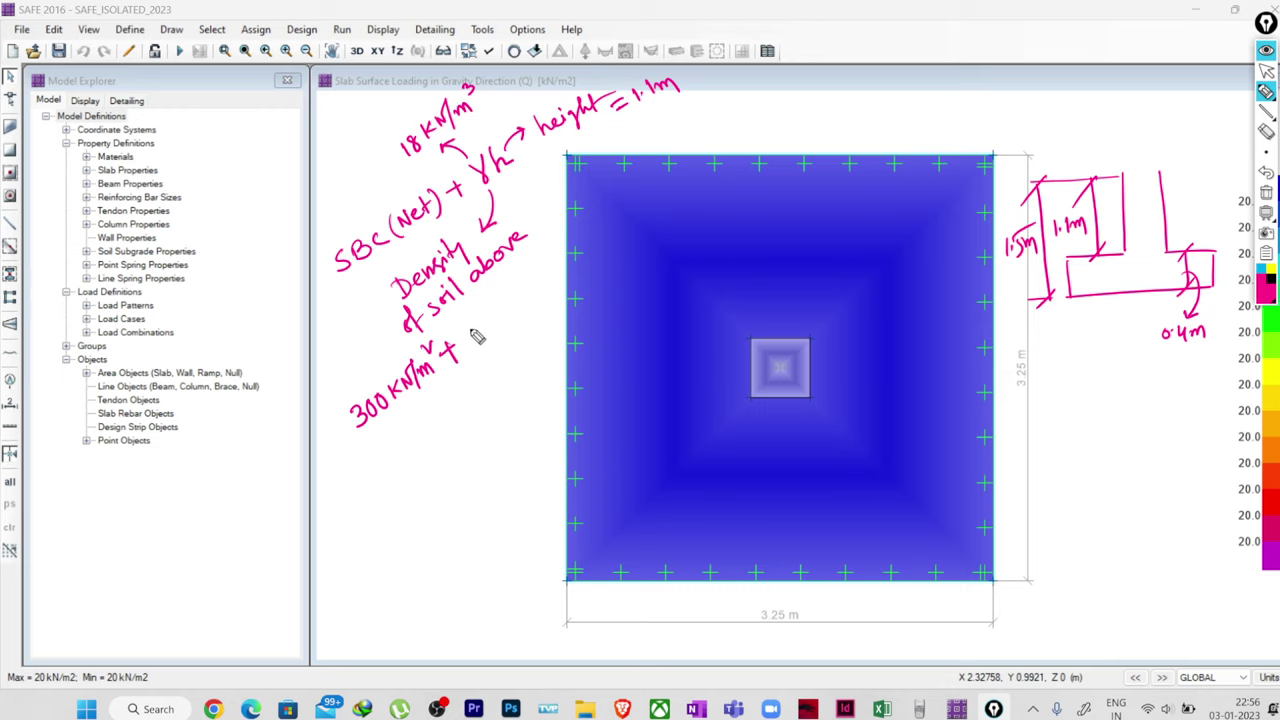
{"action": "mouse_move", "coordinate": [468, 322]}
{"action": "left_mouse_down"}
{"action": "mouse_move", "coordinate": [486, 366]}
{"action": "mouse_move", "coordinate": [493, 316]}
{"action": "mouse_move", "coordinate": [505, 310]}
{"action": "mouse_move", "coordinate": [498, 328]}
{"action": "mouse_move", "coordinate": [532, 303]}
{"action": "mouse_move", "coordinate": [524, 269]}
{"action": "mouse_move", "coordinate": [534, 313]}
{"action": "left_mouse_up"}
{"action": "left_click", "coordinate": [521, 313]}
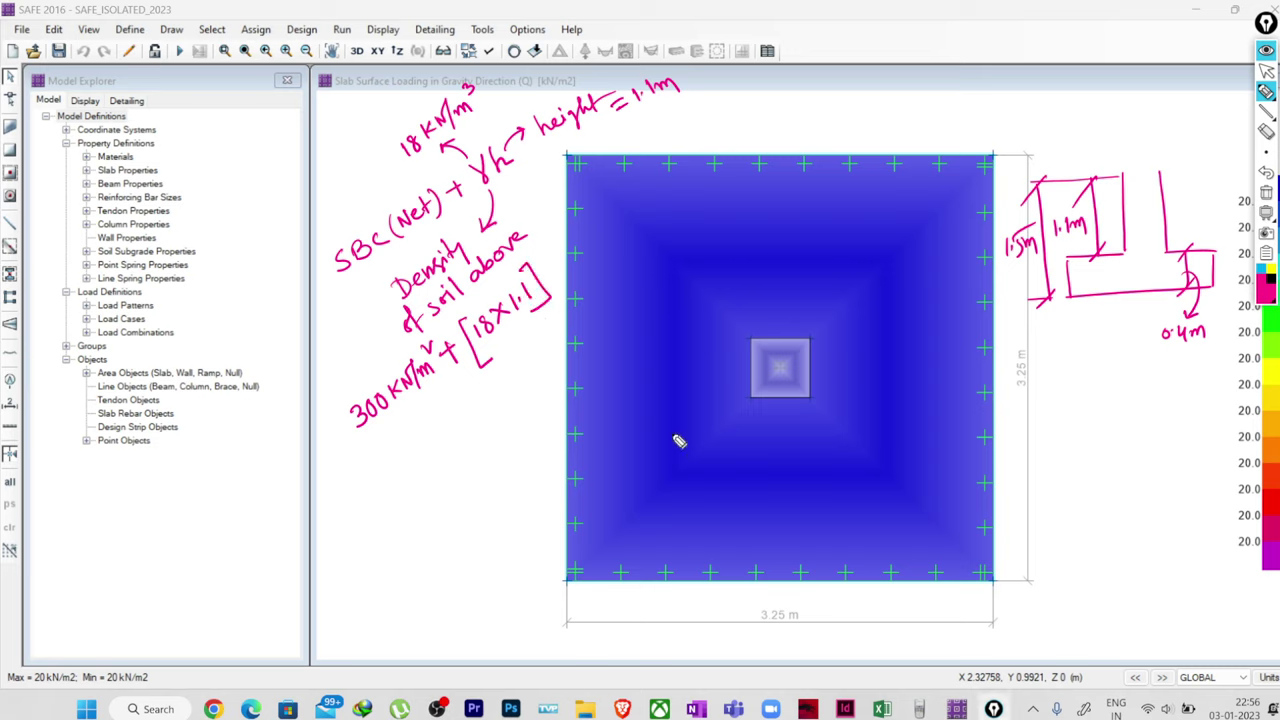
Calculate 18×1.1 as a decimal in the calculator emulator and minimize it again.
{"action": "left_click", "coordinate": [1266, 70]}
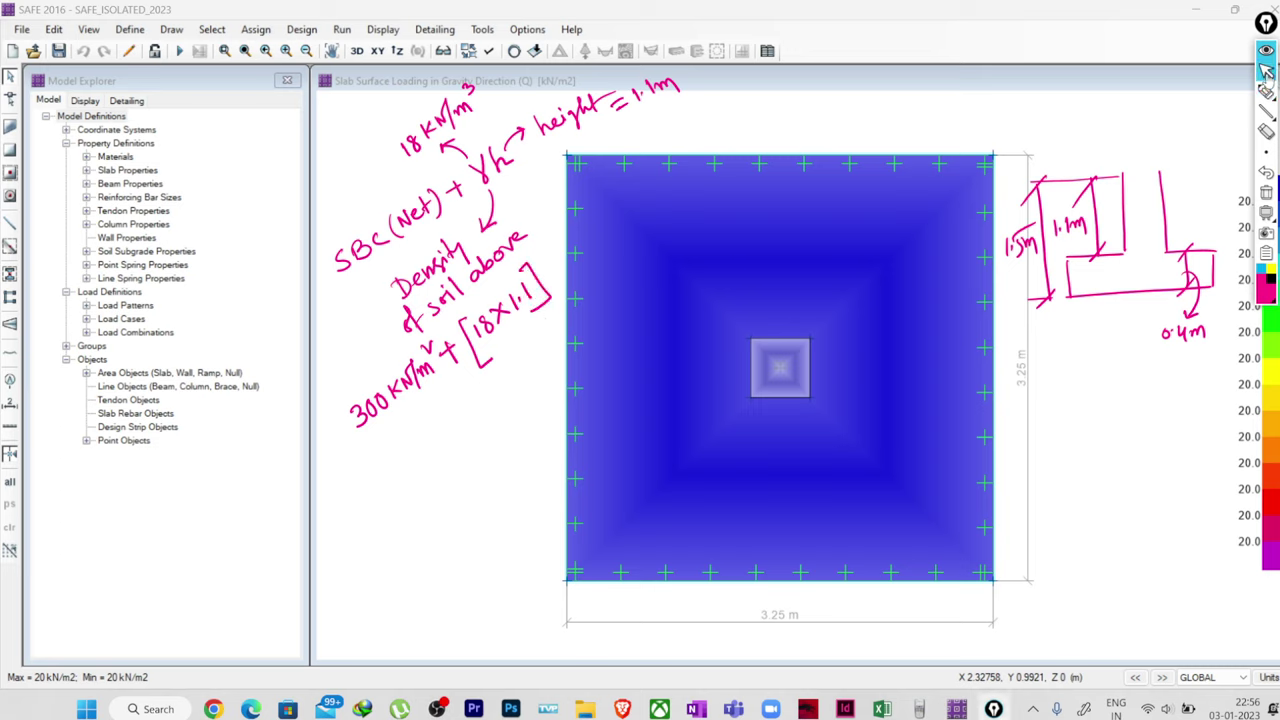
{"action": "left_click", "coordinate": [918, 709]}
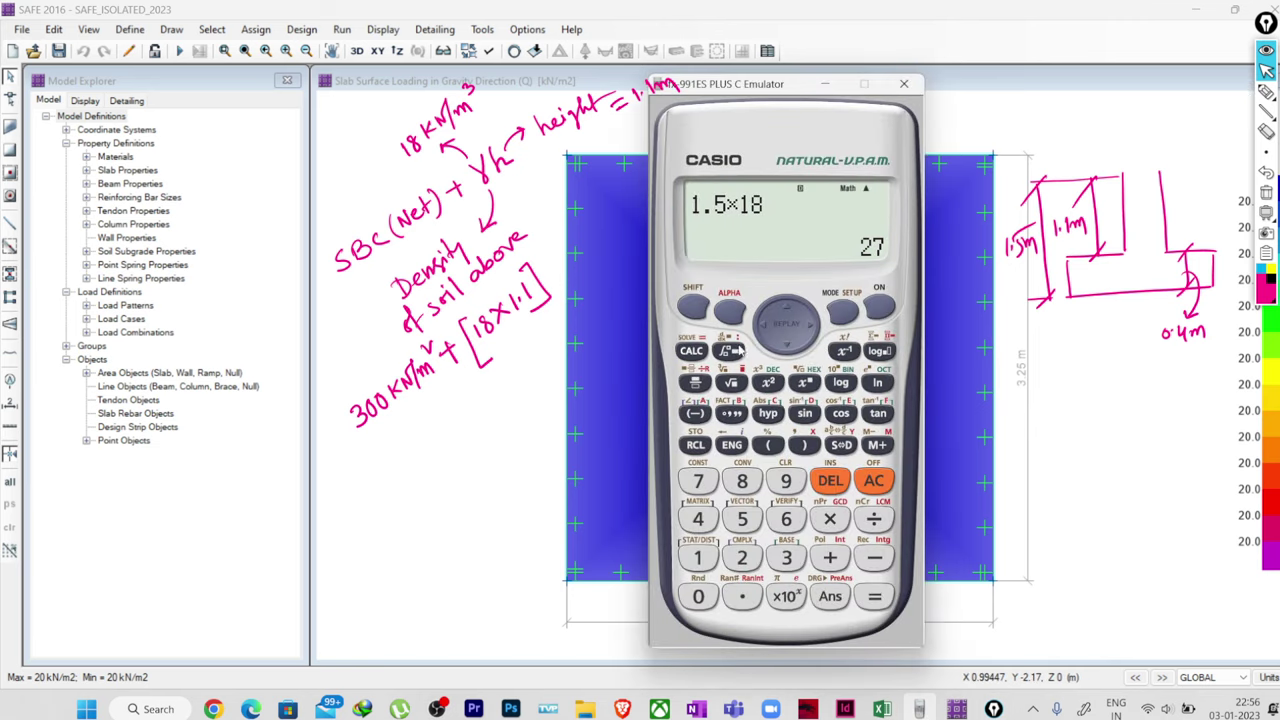
{"action": "left_click", "coordinate": [860, 484]}
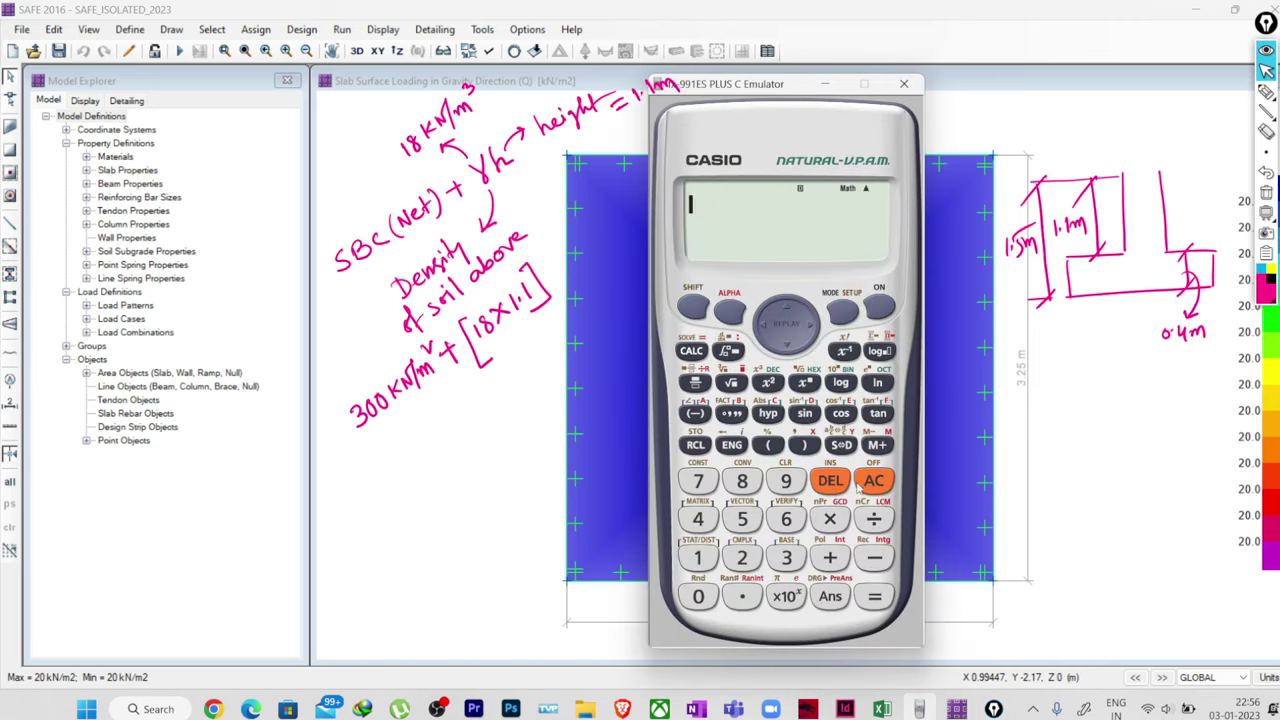
{"action": "left_click", "coordinate": [698, 558]}
{"action": "left_click", "coordinate": [742, 481]}
{"action": "left_click", "coordinate": [742, 596]}
{"action": "left_click", "coordinate": [830, 484]}
{"action": "left_click", "coordinate": [829, 519]}
{"action": "left_click", "coordinate": [698, 558]}
{"action": "left_click", "coordinate": [742, 596]}
{"action": "left_click", "coordinate": [698, 558]}
{"action": "left_click", "coordinate": [873, 598]}
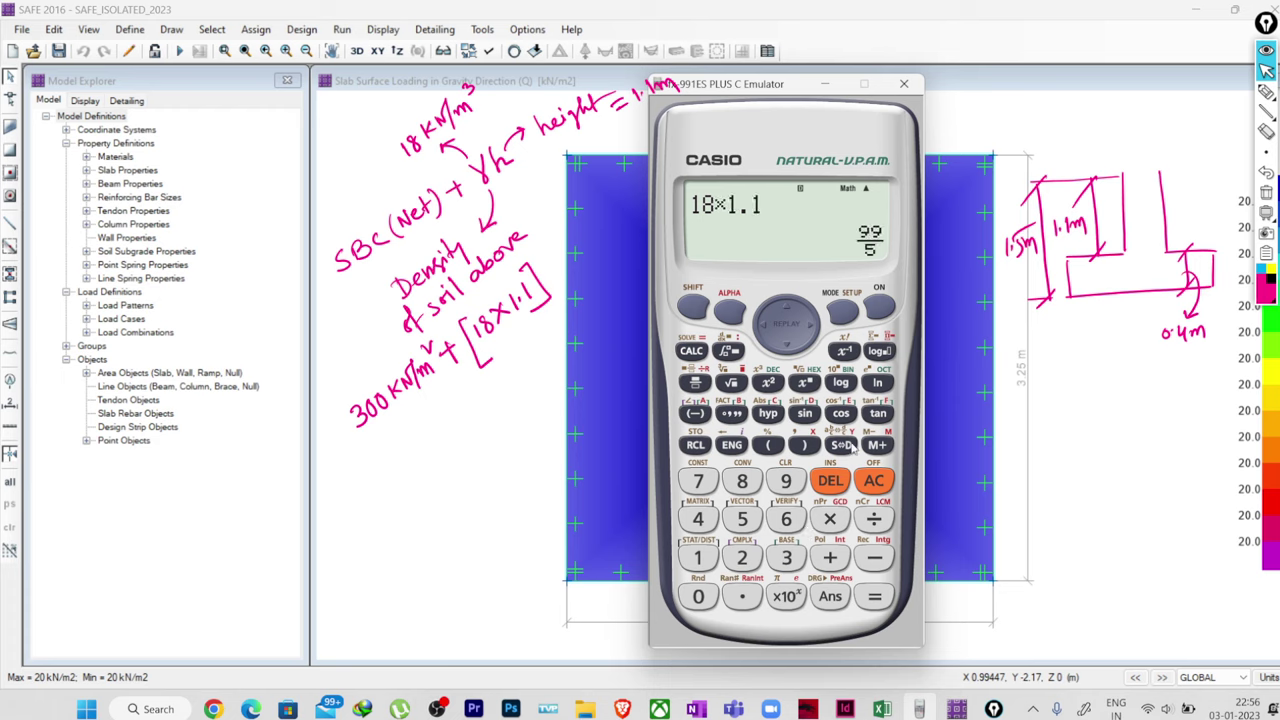
{"action": "left_click", "coordinate": [845, 445]}
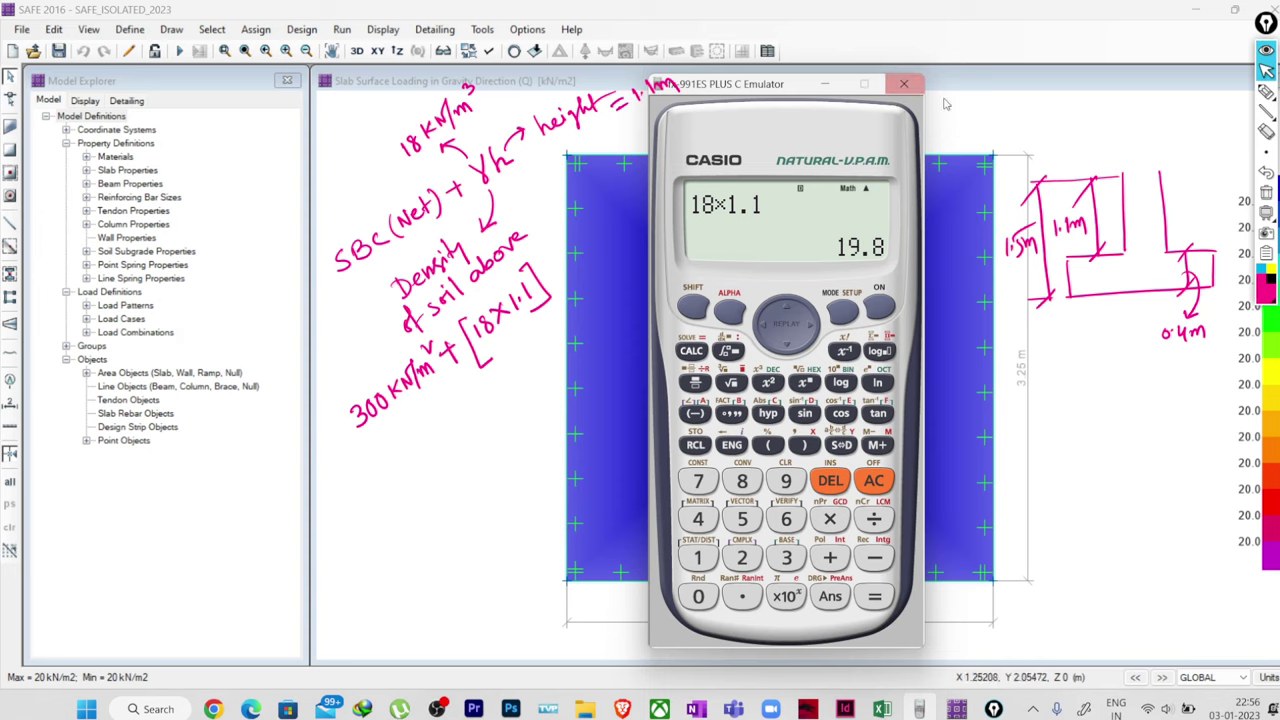
{"action": "left_click", "coordinate": [825, 85]}
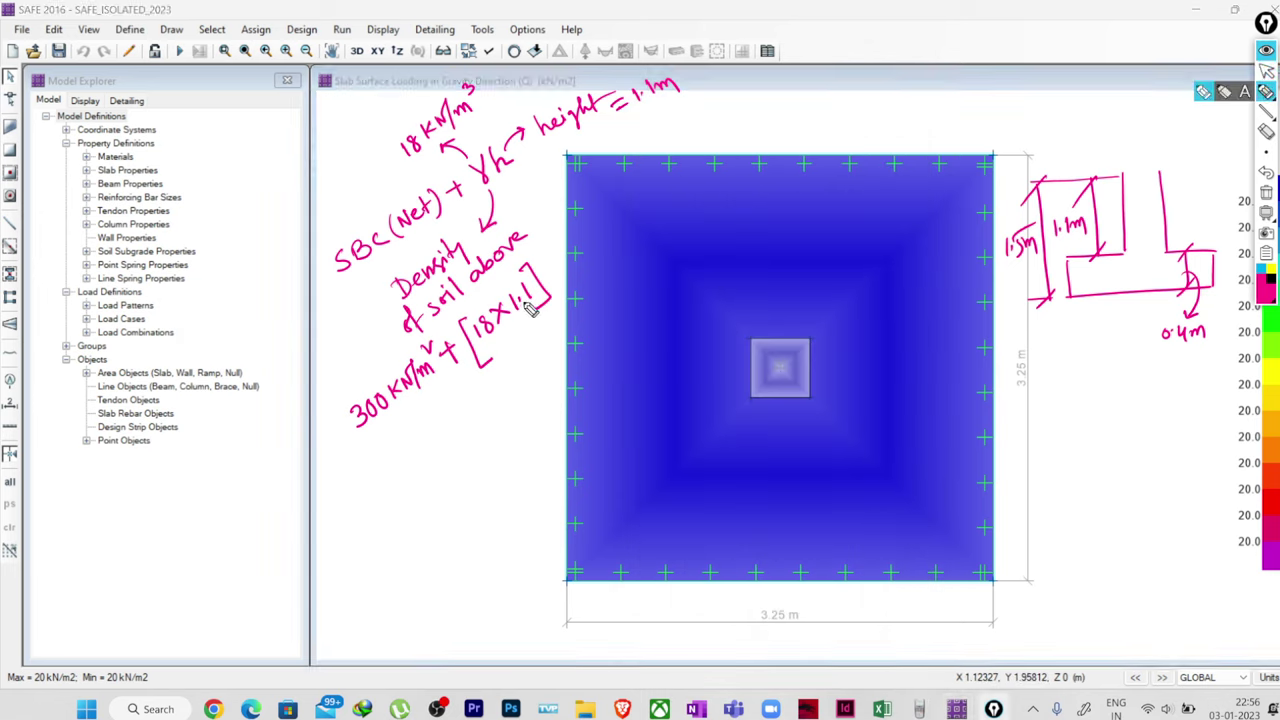
Write "≈ 20" under the bracketed product and the sum 320 kN/m² below, circled and labelled "Allowable Pressure".
{"action": "mouse_move", "coordinate": [510, 345]}
{"action": "left_mouse_down"}
{"action": "mouse_move", "coordinate": [497, 357]}
{"action": "mouse_move", "coordinate": [528, 349]}
{"action": "left_mouse_up"}
{"action": "left_click_drag", "start_coordinate": [538, 325], "coordinate": [537, 326]}
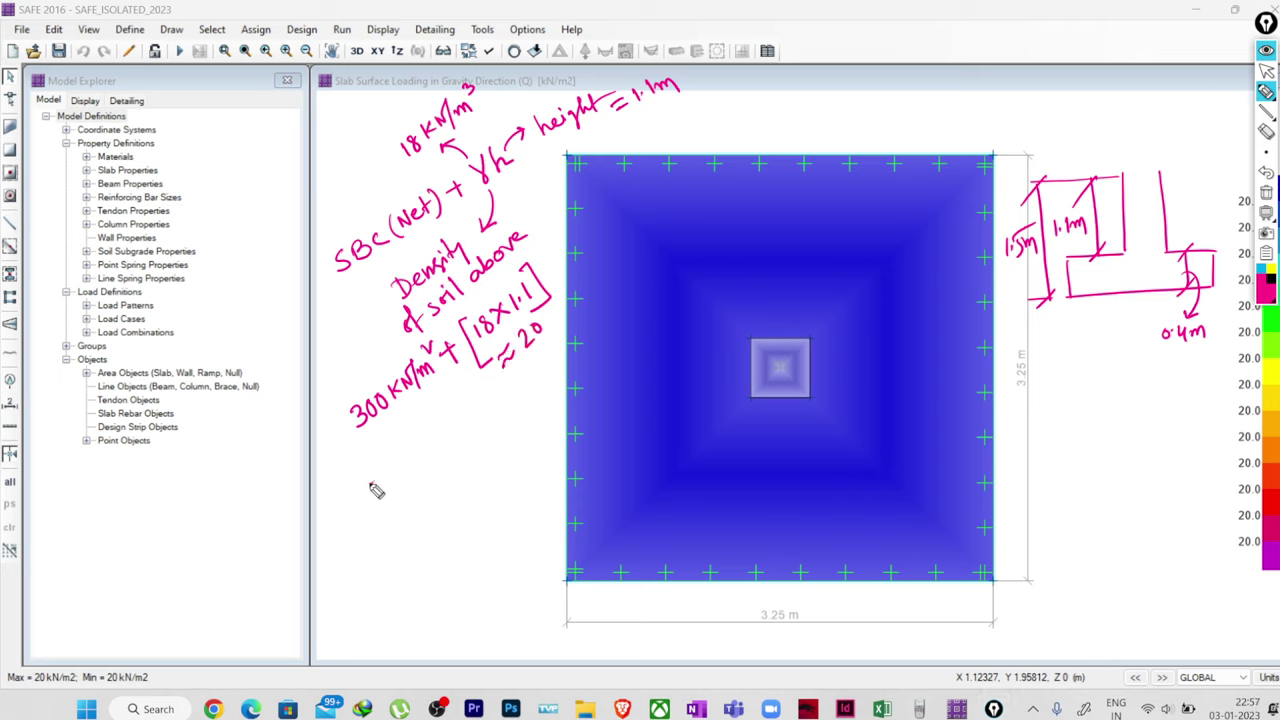
{"action": "mouse_move", "coordinate": [371, 472]}
{"action": "left_mouse_down"}
{"action": "mouse_move", "coordinate": [382, 506]}
{"action": "mouse_move", "coordinate": [393, 483]}
{"action": "mouse_move", "coordinate": [400, 491]}
{"action": "mouse_move", "coordinate": [409, 465]}
{"action": "mouse_move", "coordinate": [442, 452]}
{"action": "mouse_move", "coordinate": [448, 417]}
{"action": "mouse_move", "coordinate": [471, 429]}
{"action": "mouse_move", "coordinate": [467, 392]}
{"action": "mouse_move", "coordinate": [349, 472]}
{"action": "mouse_move", "coordinate": [369, 532]}
{"action": "mouse_move", "coordinate": [487, 447]}
{"action": "mouse_move", "coordinate": [466, 384]}
{"action": "left_mouse_up"}
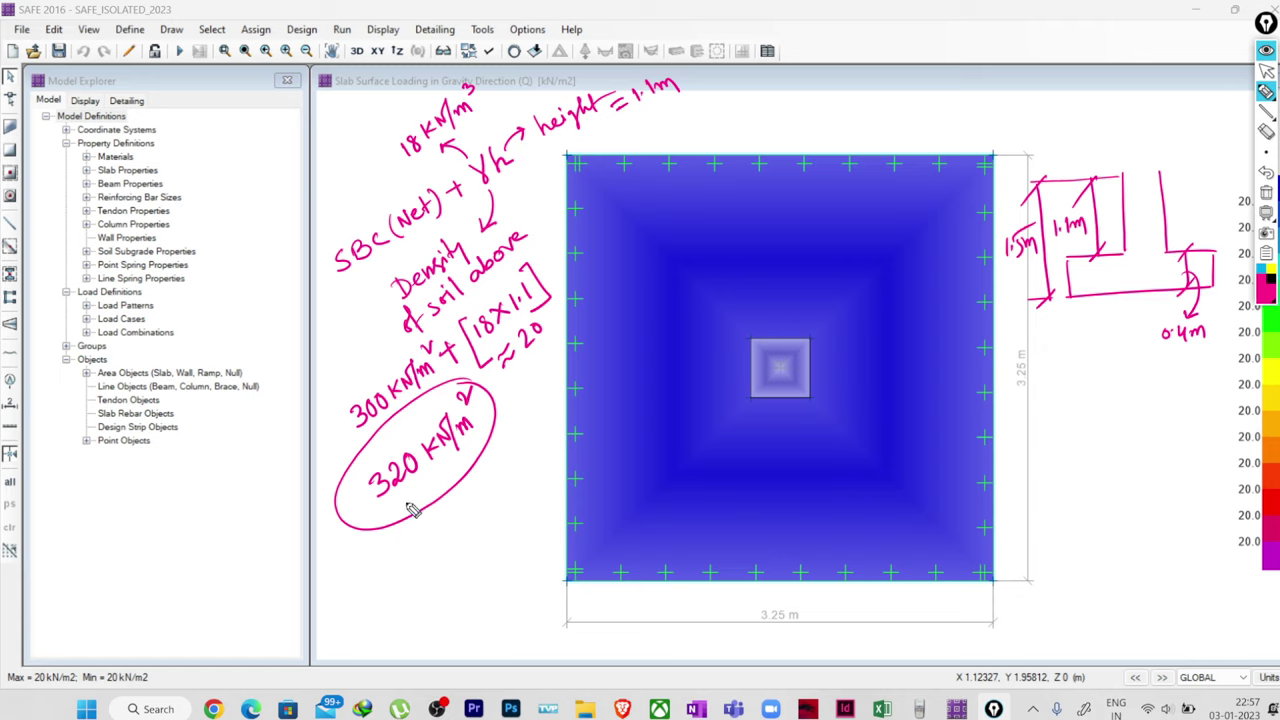
{"action": "mouse_move", "coordinate": [380, 518]}
{"action": "left_mouse_down"}
{"action": "mouse_move", "coordinate": [430, 488]}
{"action": "mouse_move", "coordinate": [410, 518]}
{"action": "mouse_move", "coordinate": [436, 545]}
{"action": "left_mouse_up"}
{"action": "mouse_move", "coordinate": [398, 592]}
{"action": "left_mouse_down"}
{"action": "mouse_move", "coordinate": [485, 519]}
{"action": "mouse_move", "coordinate": [425, 595]}
{"action": "mouse_move", "coordinate": [434, 610]}
{"action": "mouse_move", "coordinate": [466, 607]}
{"action": "mouse_move", "coordinate": [492, 562]}
{"action": "mouse_move", "coordinate": [518, 547]}
{"action": "left_mouse_up"}
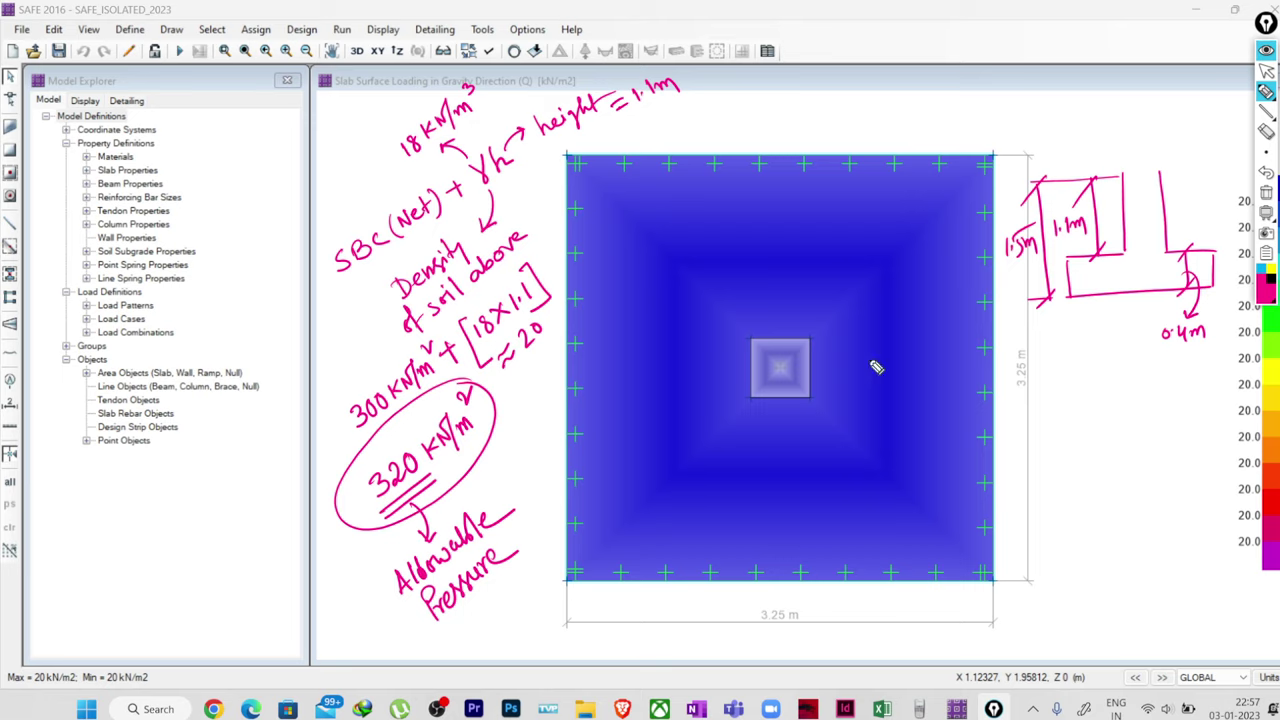
Clear all annotations and return the slab load display to the plain plan view of the model.
{"action": "left_click", "coordinate": [1266, 70]}
{"action": "left_click", "coordinate": [1266, 194]}
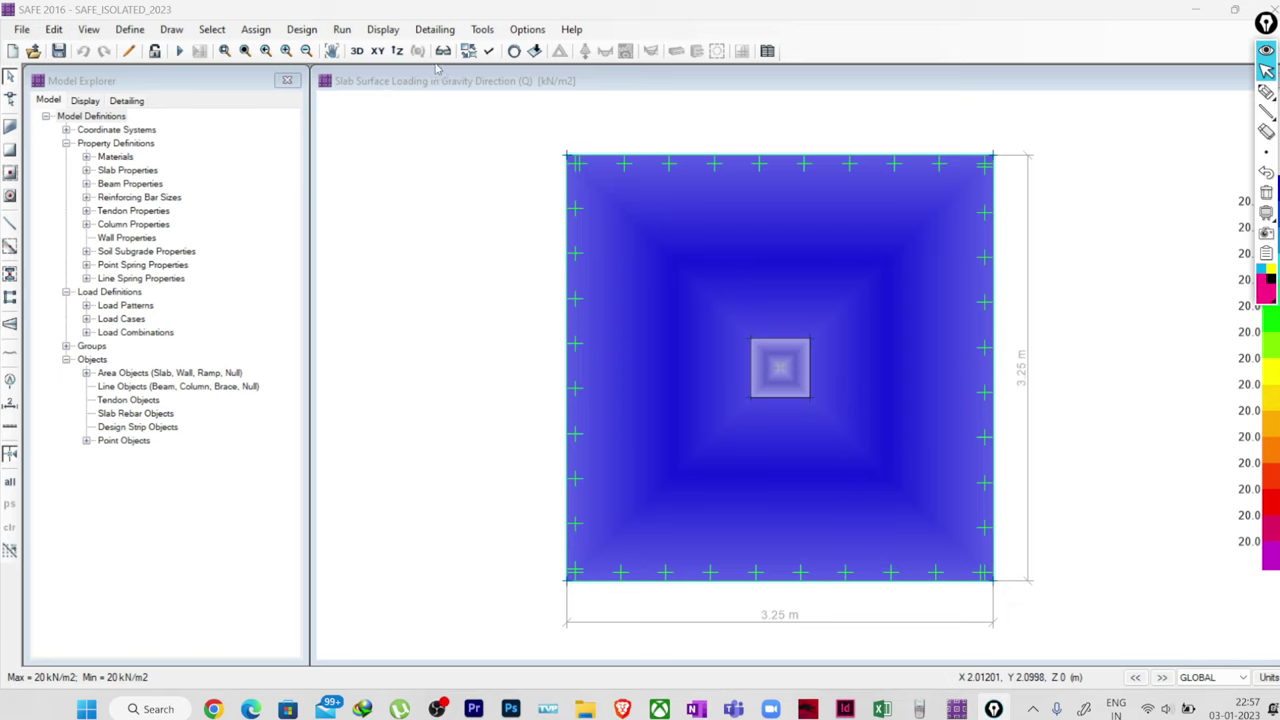
{"action": "left_click", "coordinate": [512, 59]}
{"action": "left_click", "coordinate": [513, 52]}
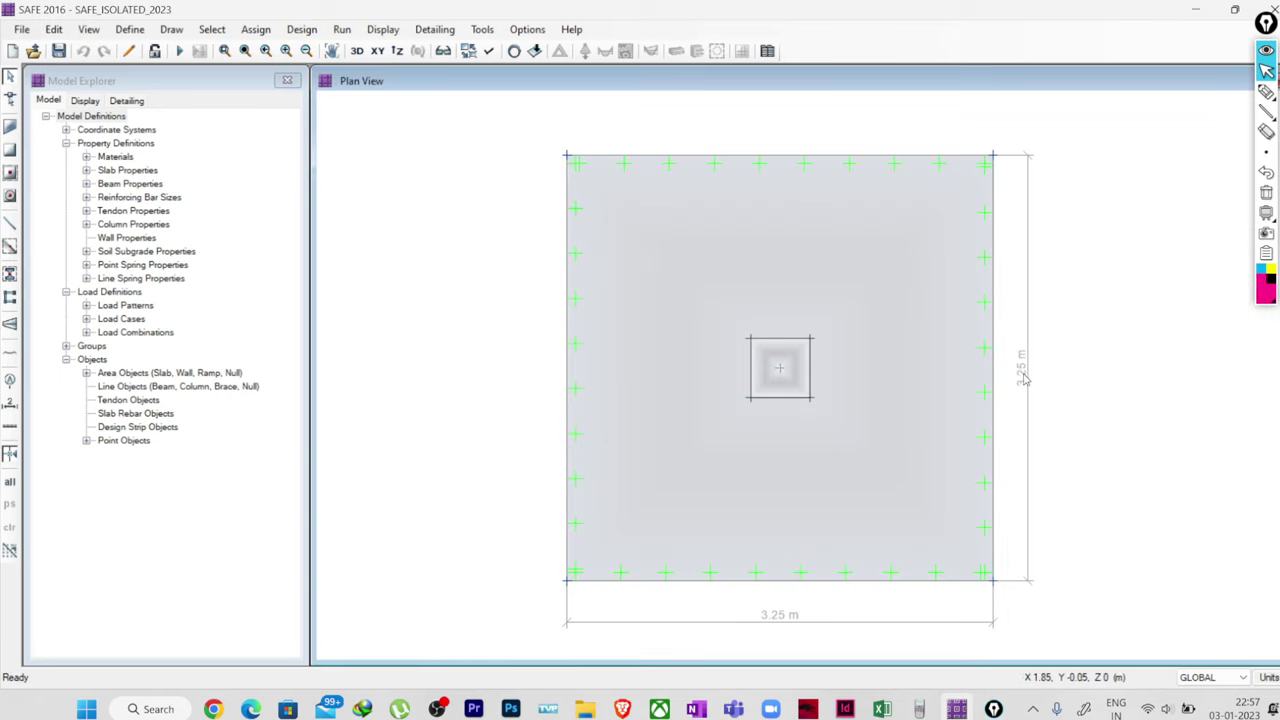
Try to shrink the footing slab area with an offset value of -0.125 mm.
{"action": "left_click", "coordinate": [805, 213]}
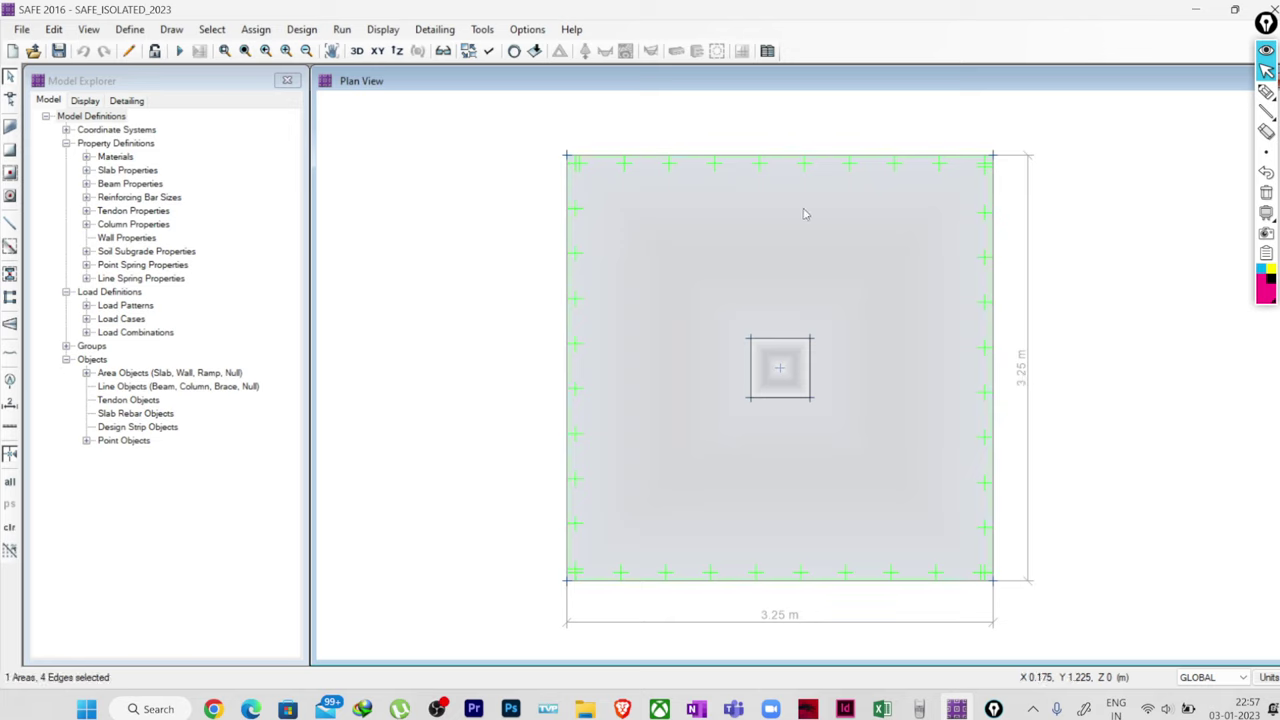
{"action": "left_click", "coordinate": [131, 30]}
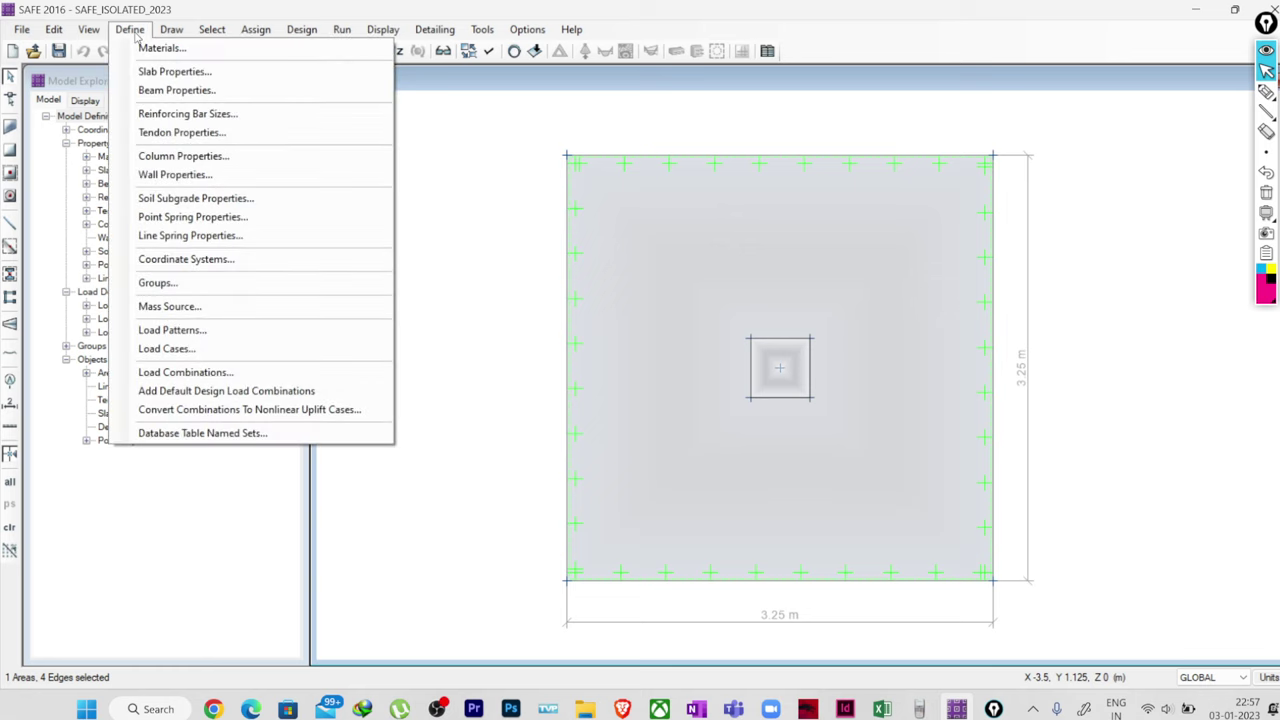
{"action": "left_click", "coordinate": [133, 31]}
{"action": "left_click", "coordinate": [54, 29]}
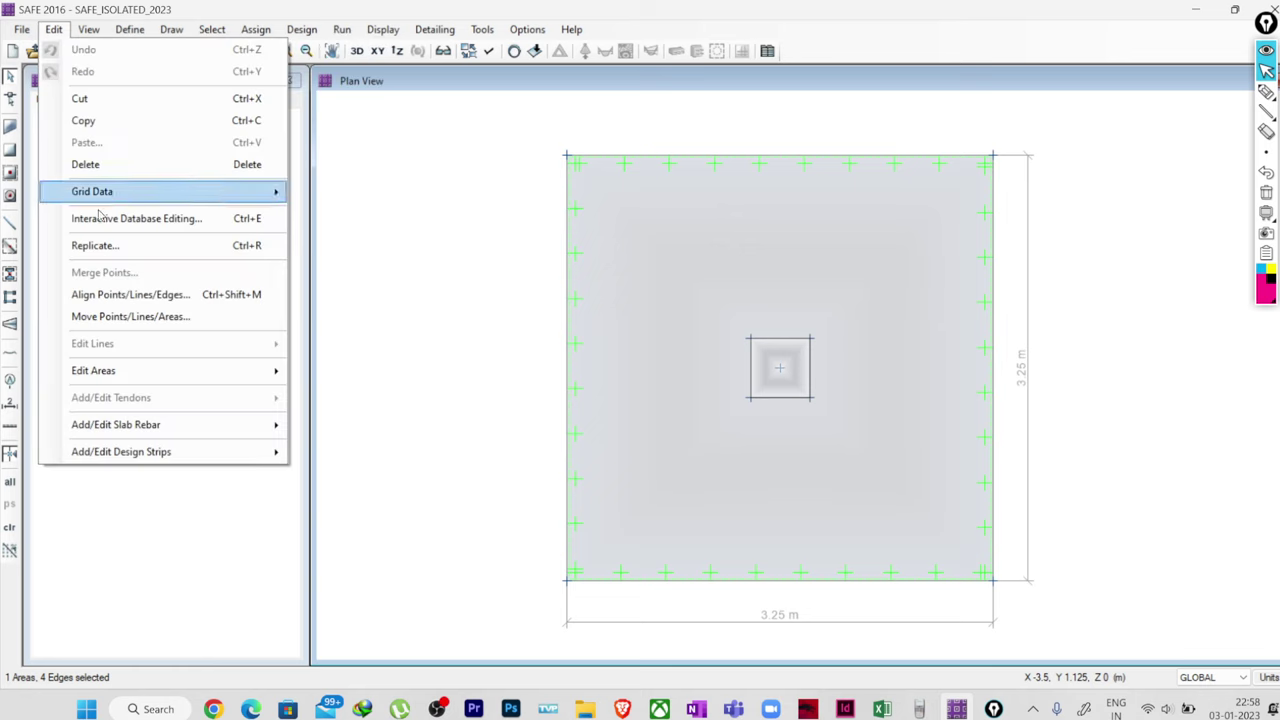
{"action": "mouse_move", "coordinate": [120, 374]}
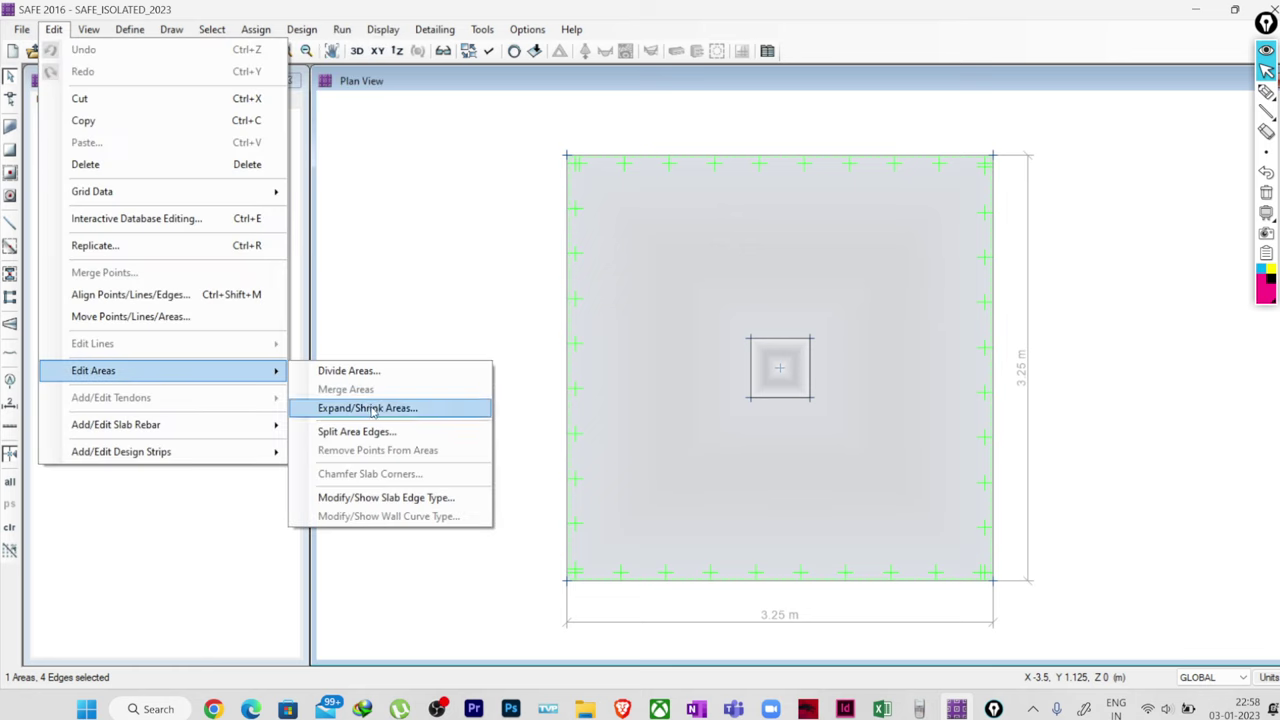
{"action": "left_click", "coordinate": [385, 407]}
{"action": "double_click", "coordinate": [669, 301]}
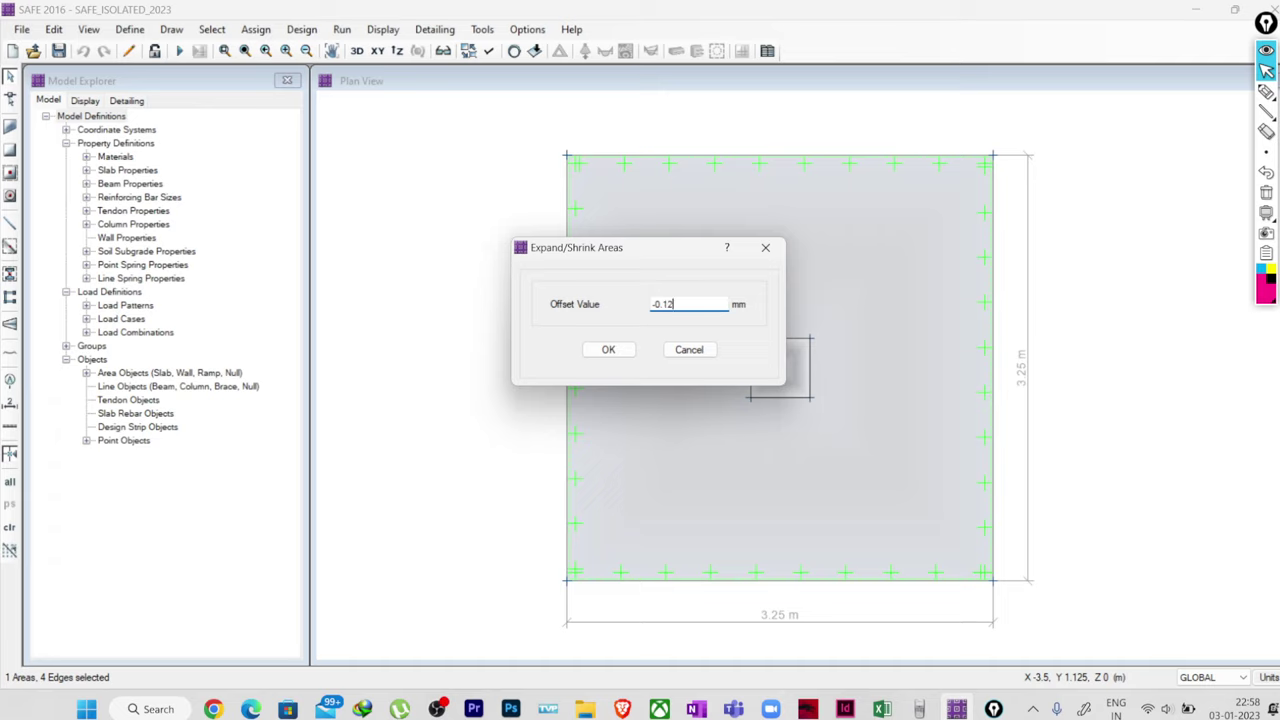
{"action": "left_click", "coordinate": [608, 349]}
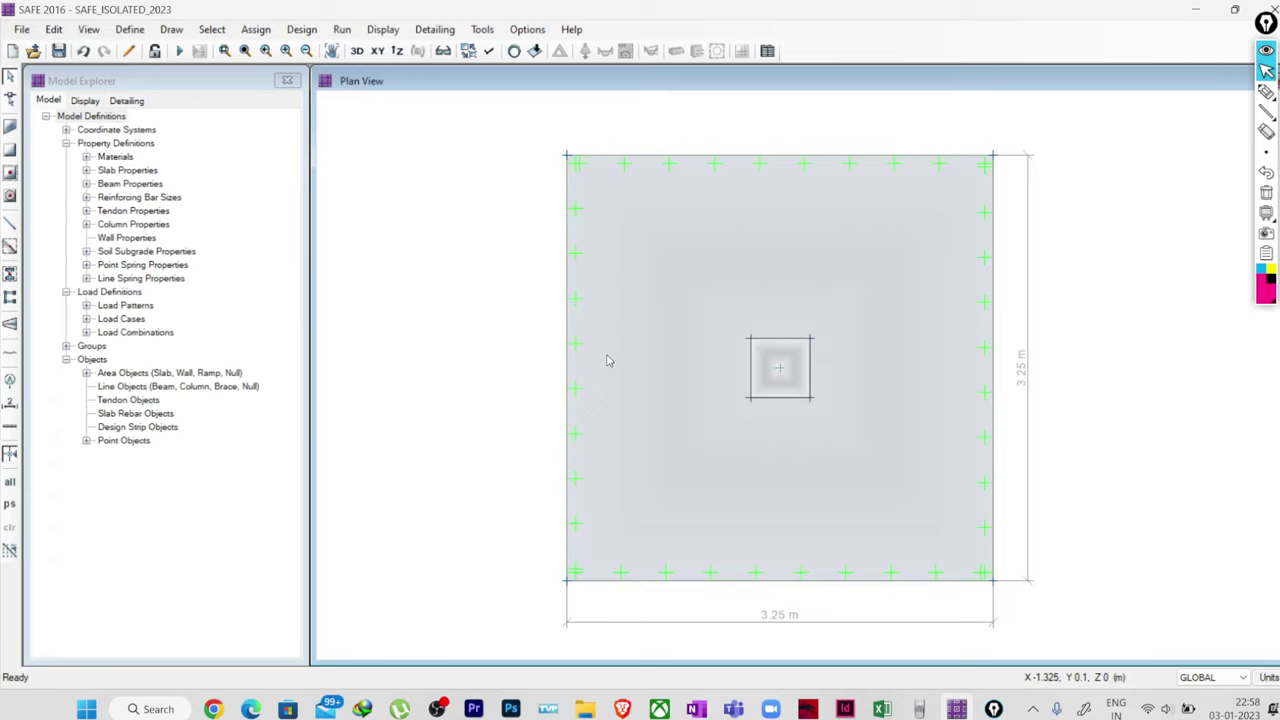
Recheck the footing slab's expand/shrink offset value without applying it, and undo the last area offset.
{"action": "left_click", "coordinate": [623, 403]}
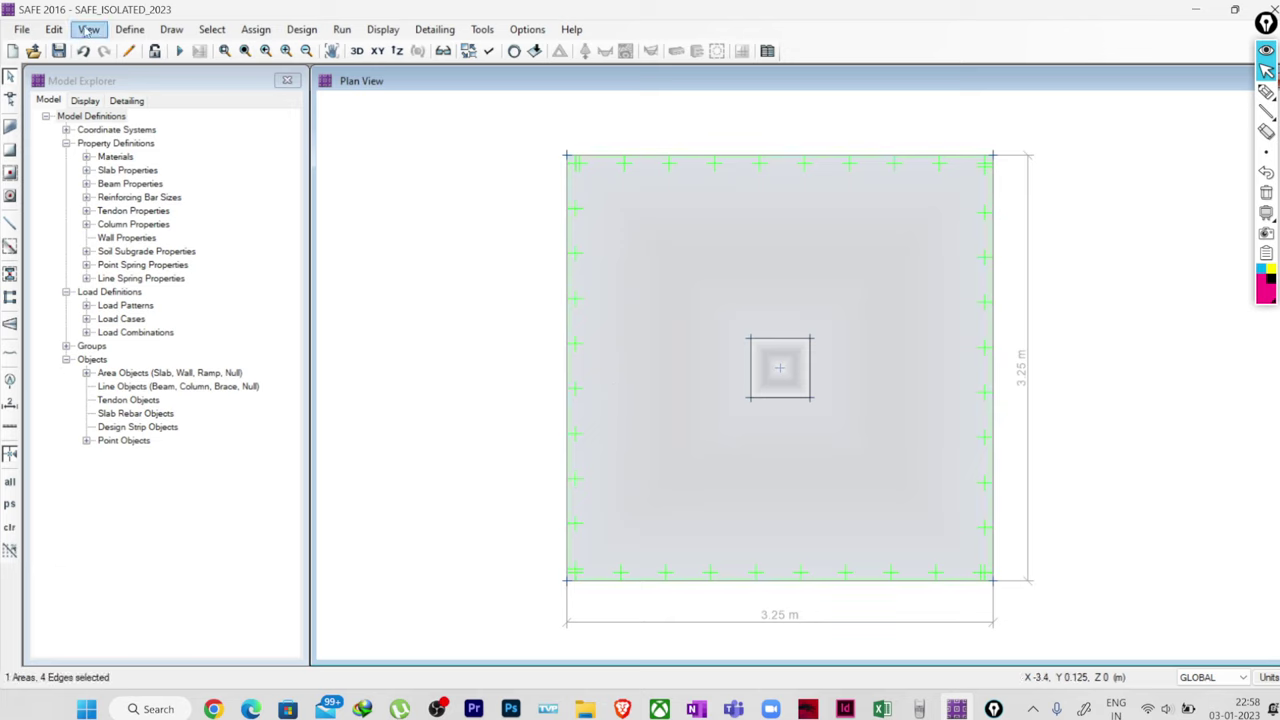
{"action": "left_click", "coordinate": [53, 30]}
{"action": "mouse_move", "coordinate": [93, 372]}
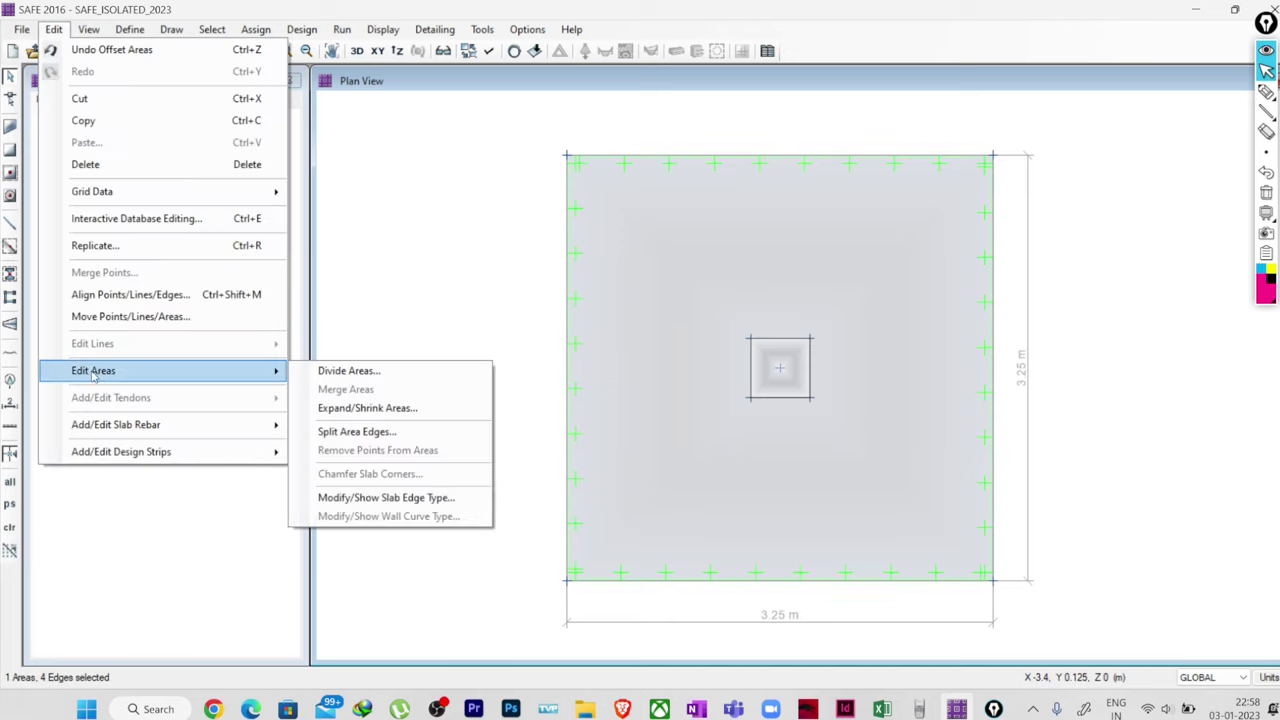
{"action": "left_click", "coordinate": [369, 426]}
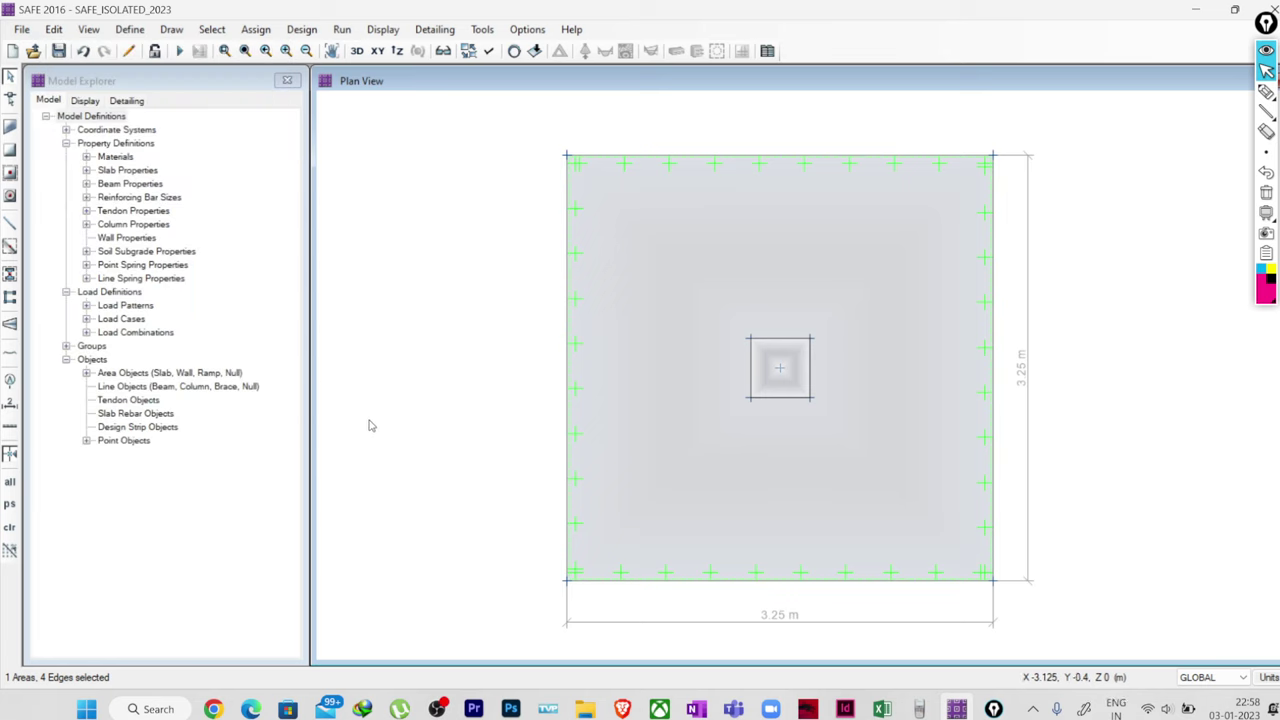
{"action": "left_click", "coordinate": [53, 30]}
{"action": "mouse_move", "coordinate": [124, 372]}
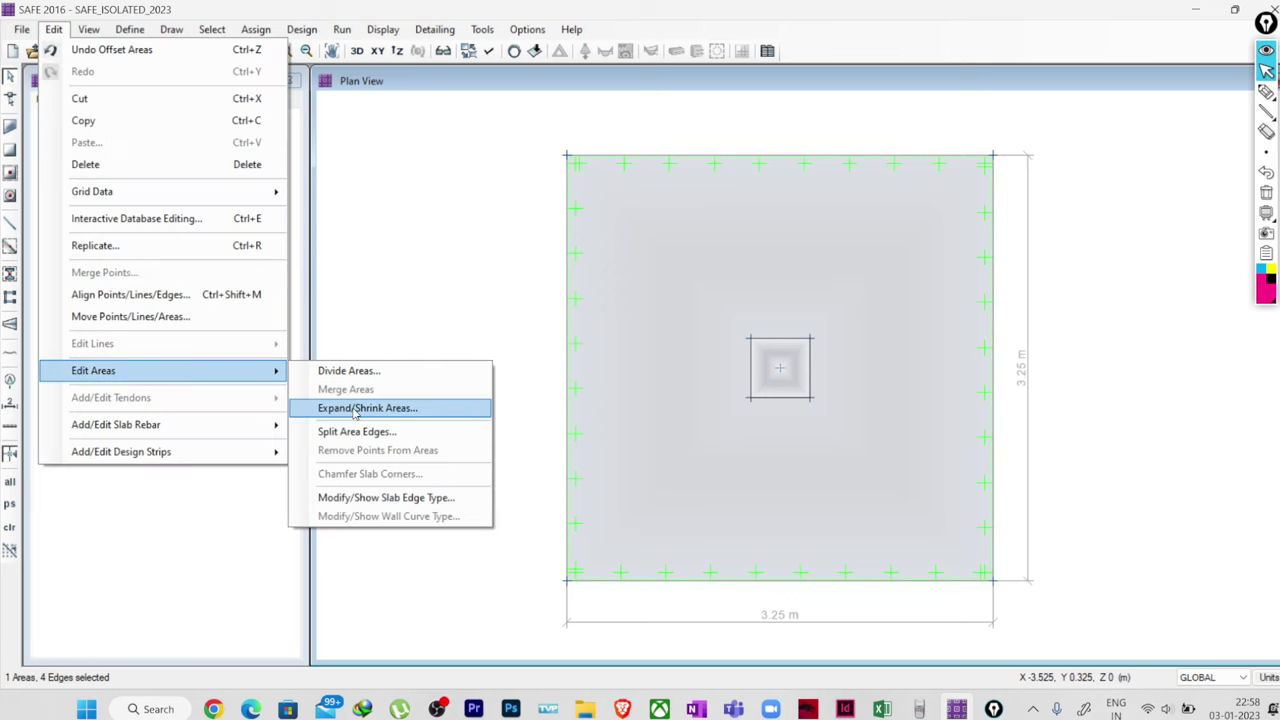
{"action": "left_click", "coordinate": [390, 406]}
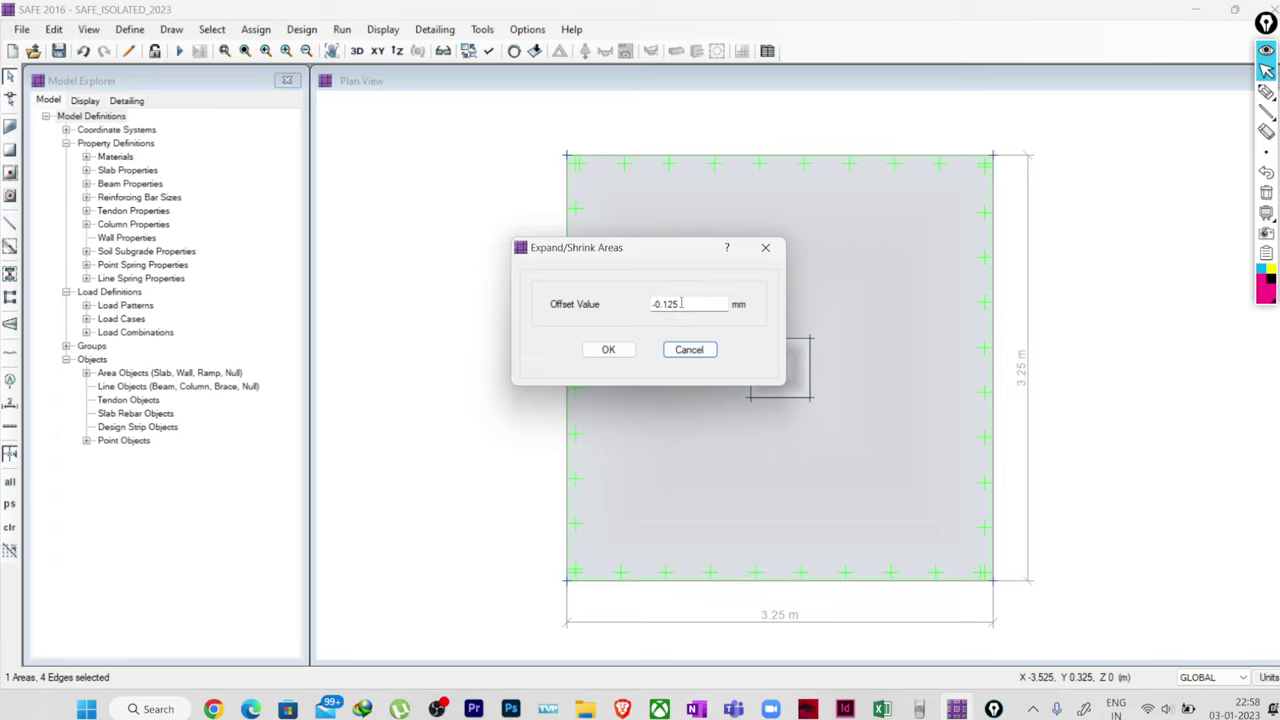
{"action": "left_click_drag", "start_coordinate": [681, 304], "coordinate": [643, 303]}
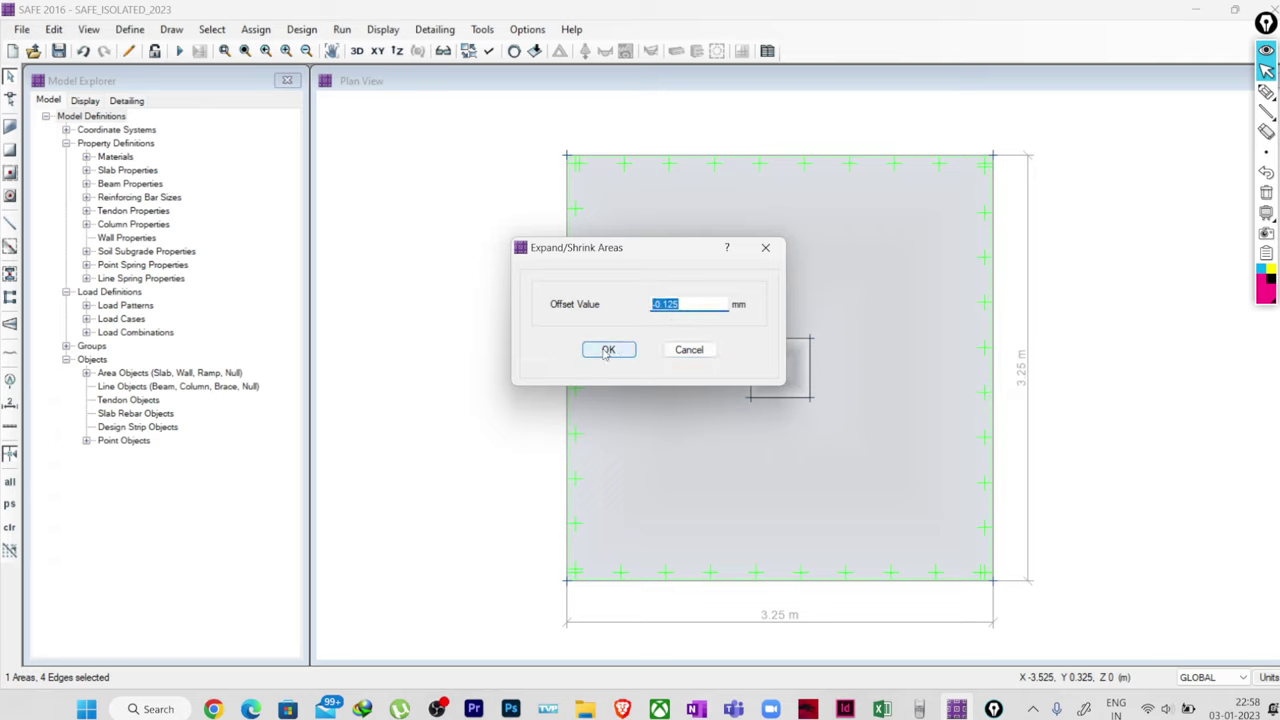
{"action": "left_click", "coordinate": [689, 350]}
{"action": "left_click", "coordinate": [85, 53]}
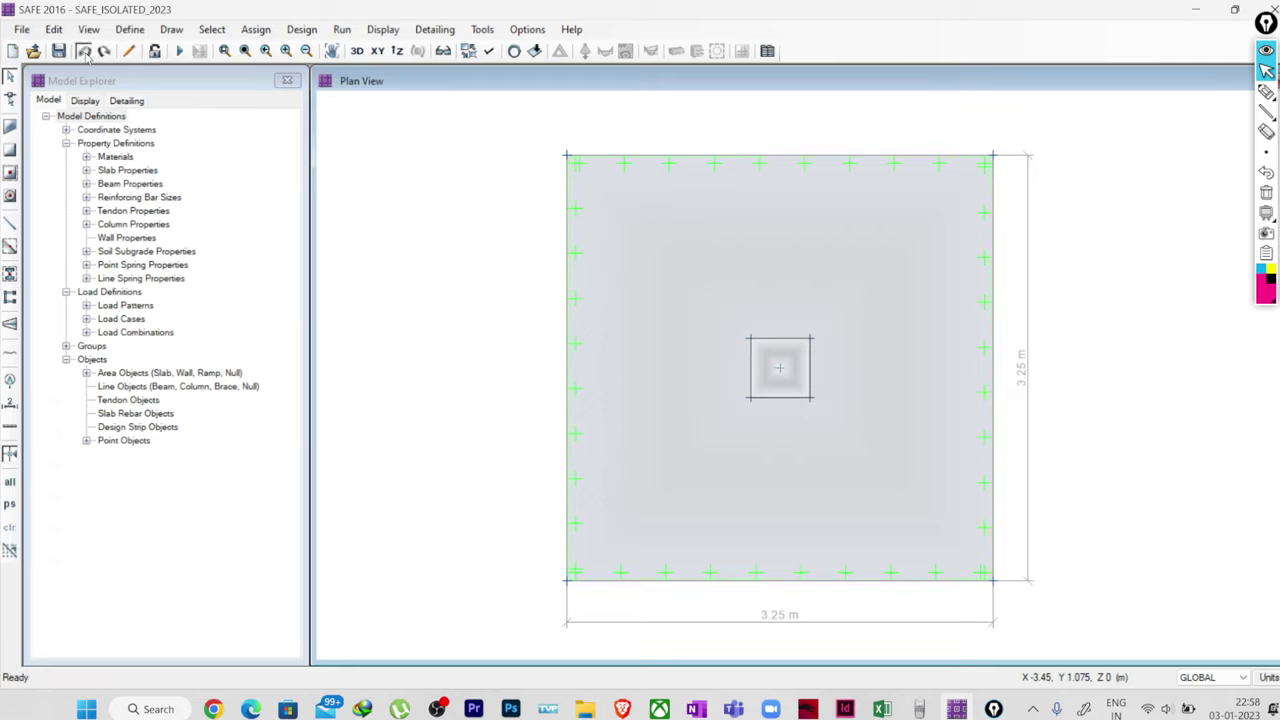
Shrink the footing slab to 3 m by 3 m by applying a negative expand/shrink area offset.
{"action": "left_click", "coordinate": [654, 337]}
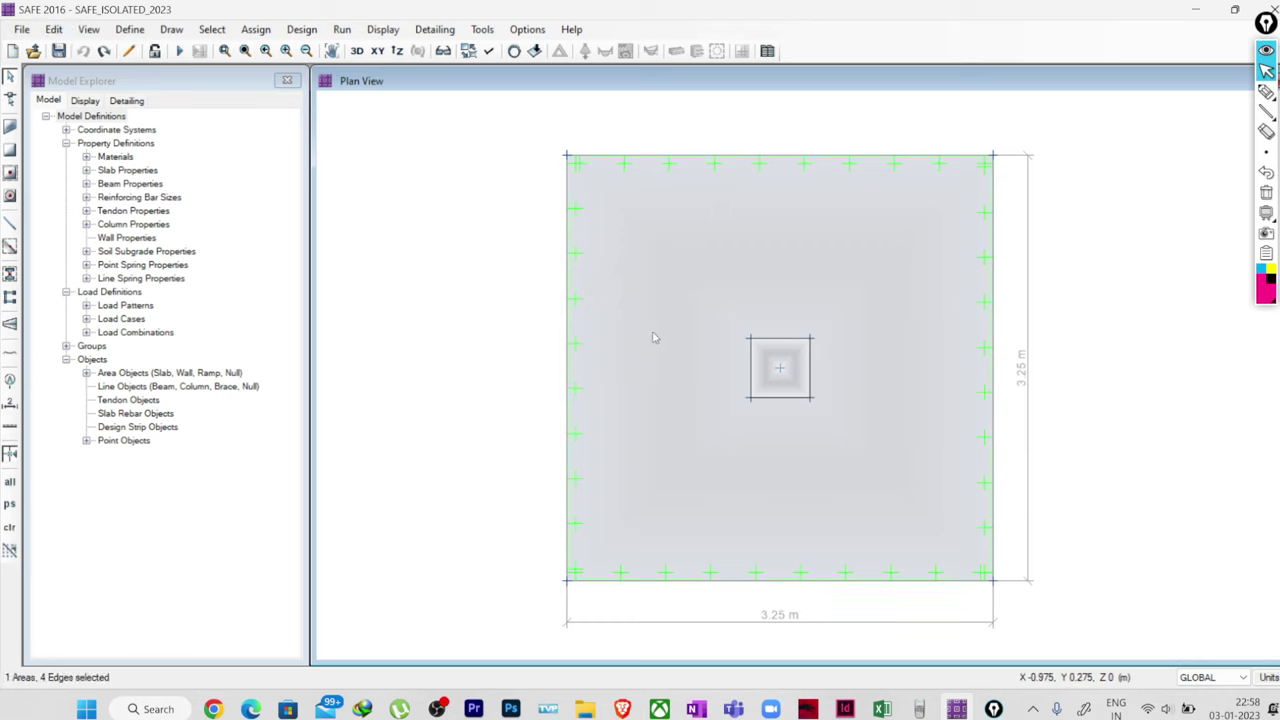
{"action": "left_click", "coordinate": [54, 29]}
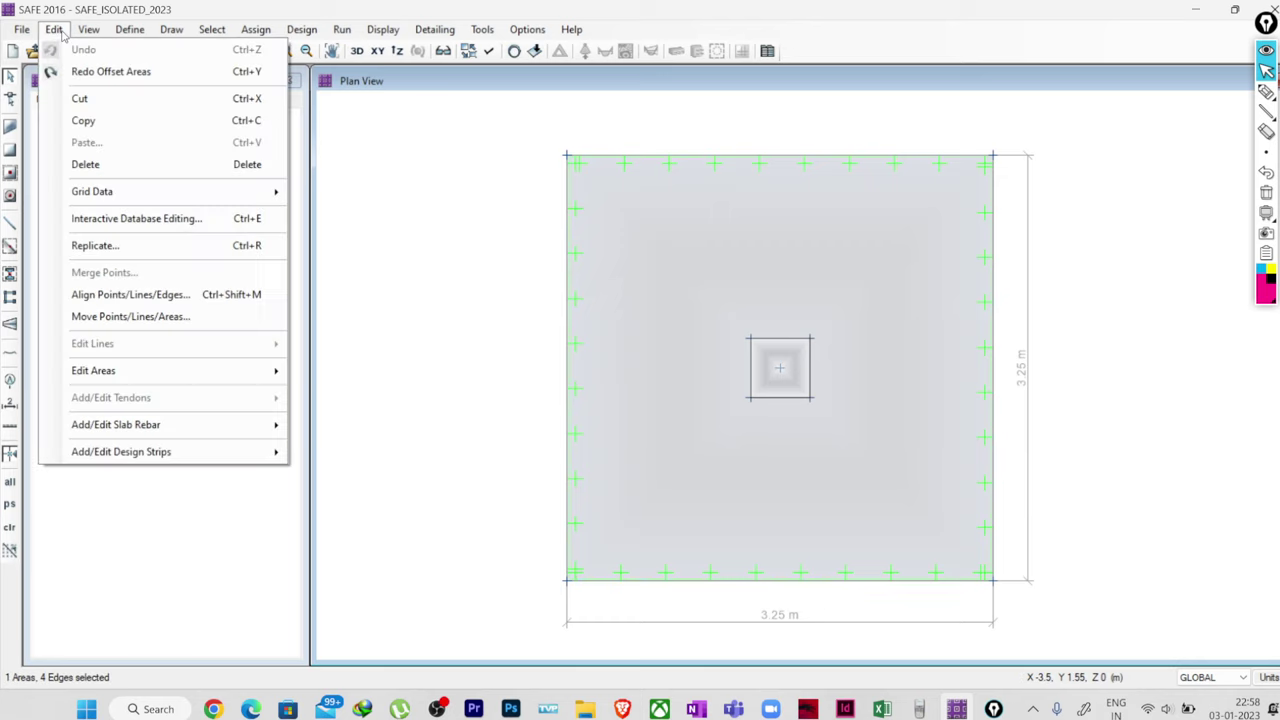
{"action": "mouse_move", "coordinate": [132, 375]}
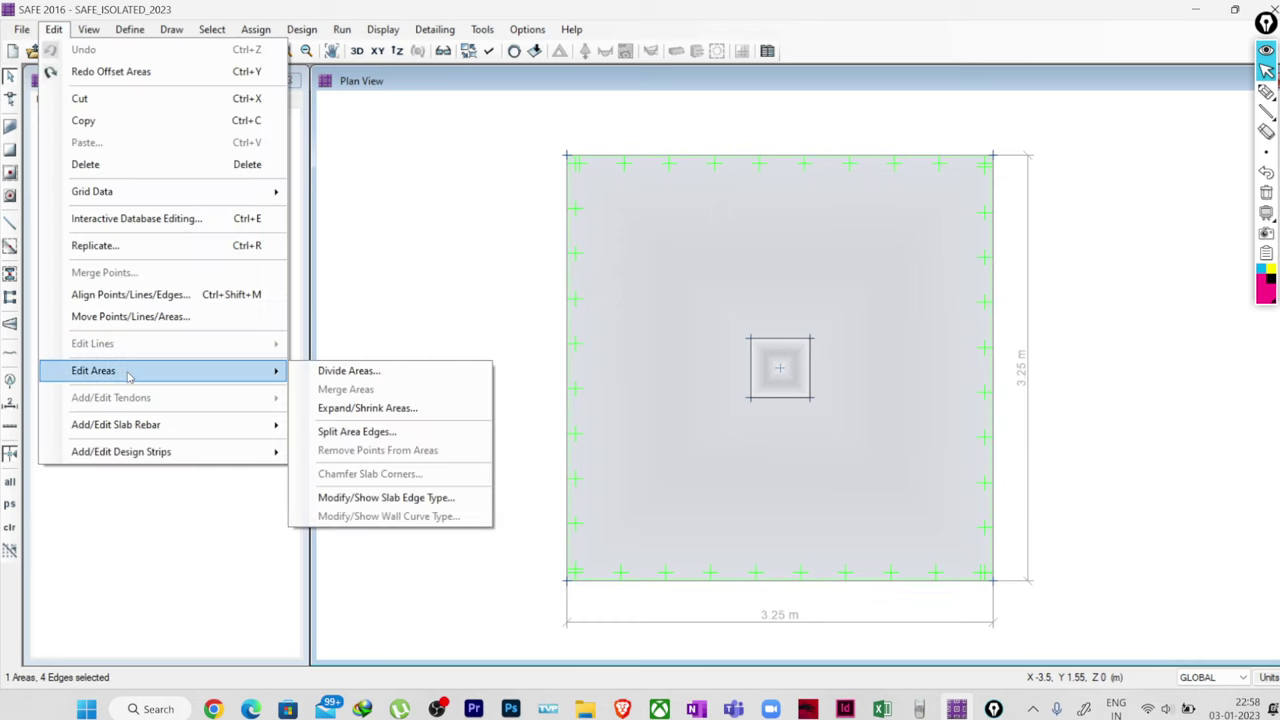
{"action": "left_click", "coordinate": [392, 408]}
{"action": "double_click", "coordinate": [687, 304]}
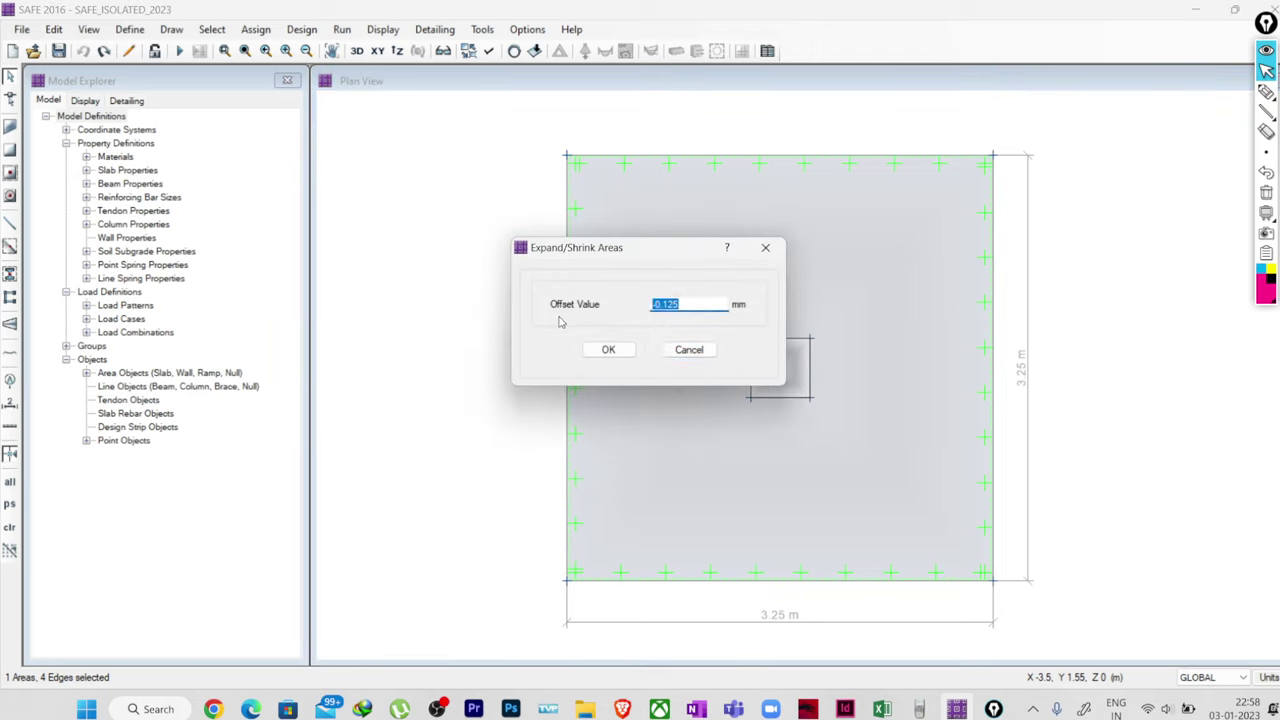
{"action": "type", "text": "-"}
{"action": "left_click", "coordinate": [604, 350]}
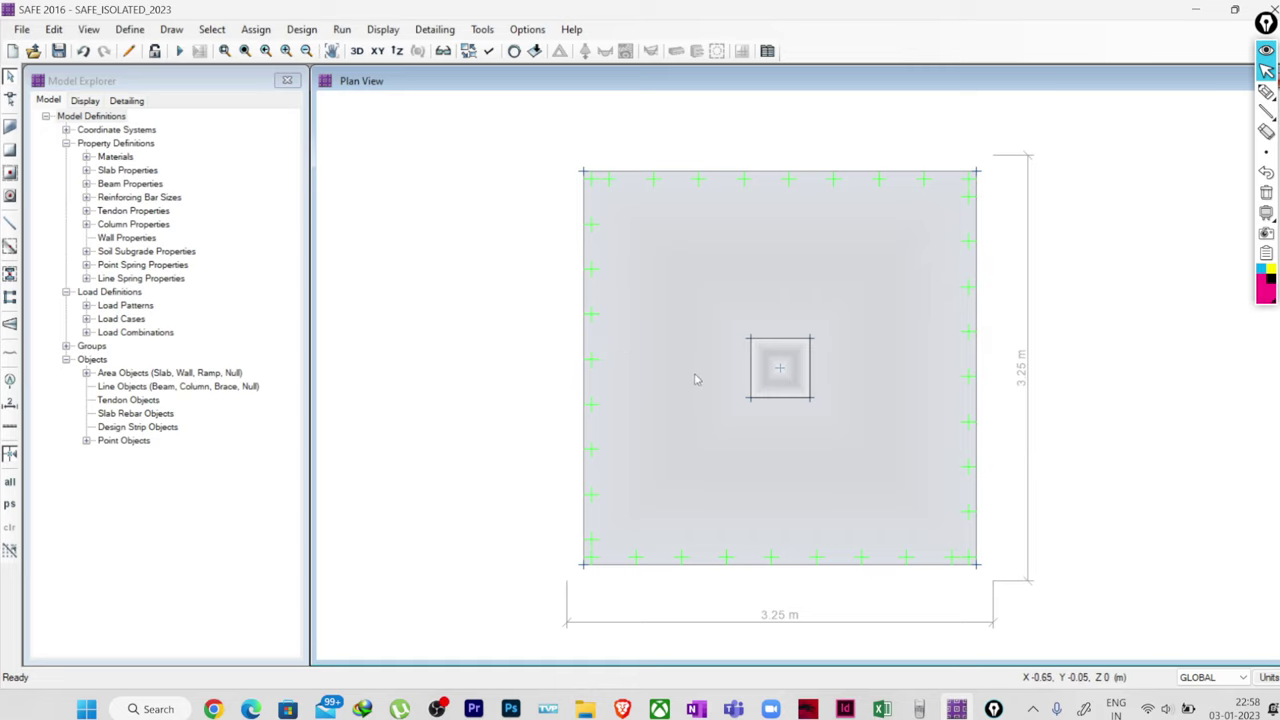
Write "320 kN/m²" with a double underline in the empty area beside the footing plan.
{"action": "left_click", "coordinate": [1266, 91]}
{"action": "mouse_move", "coordinate": [1134, 142]}
{"action": "left_mouse_down"}
{"action": "mouse_move", "coordinate": [1137, 161]}
{"action": "mouse_move", "coordinate": [1162, 157]}
{"action": "mouse_move", "coordinate": [1215, 120]}
{"action": "left_mouse_up"}
{"action": "left_click_drag", "start_coordinate": [1138, 174], "coordinate": [1222, 141]}
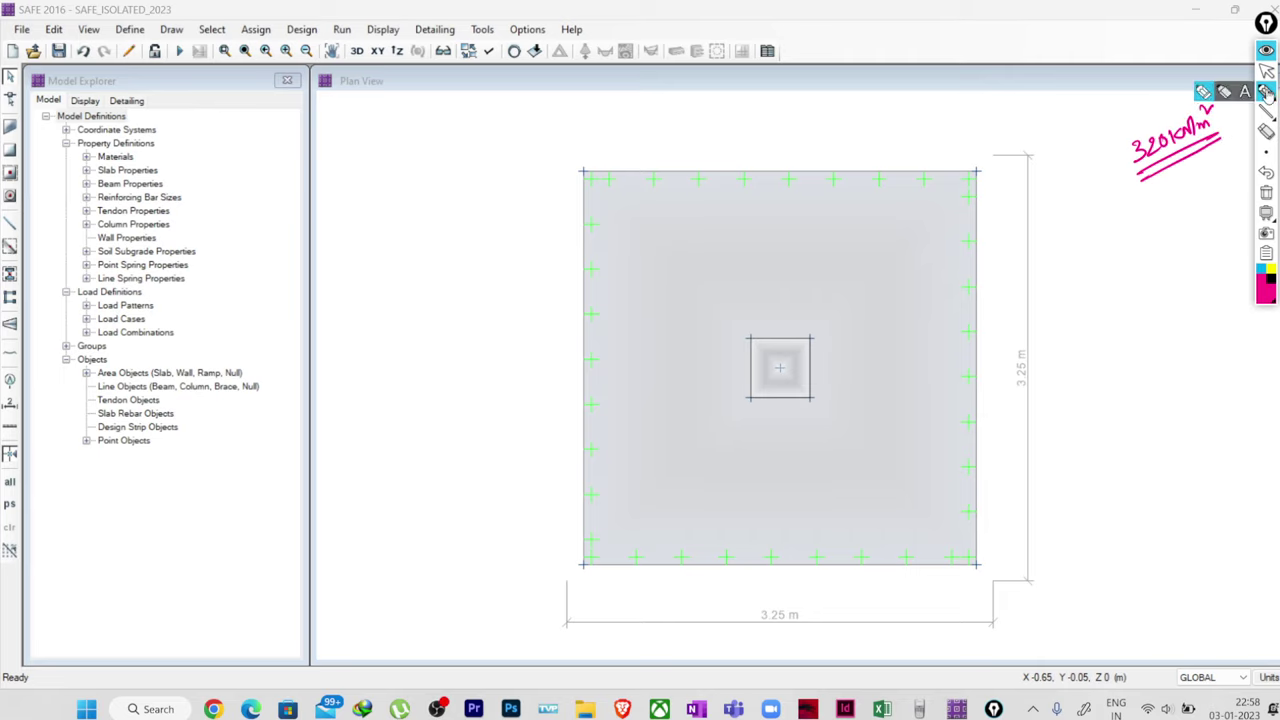
{"action": "left_click", "coordinate": [1266, 70]}
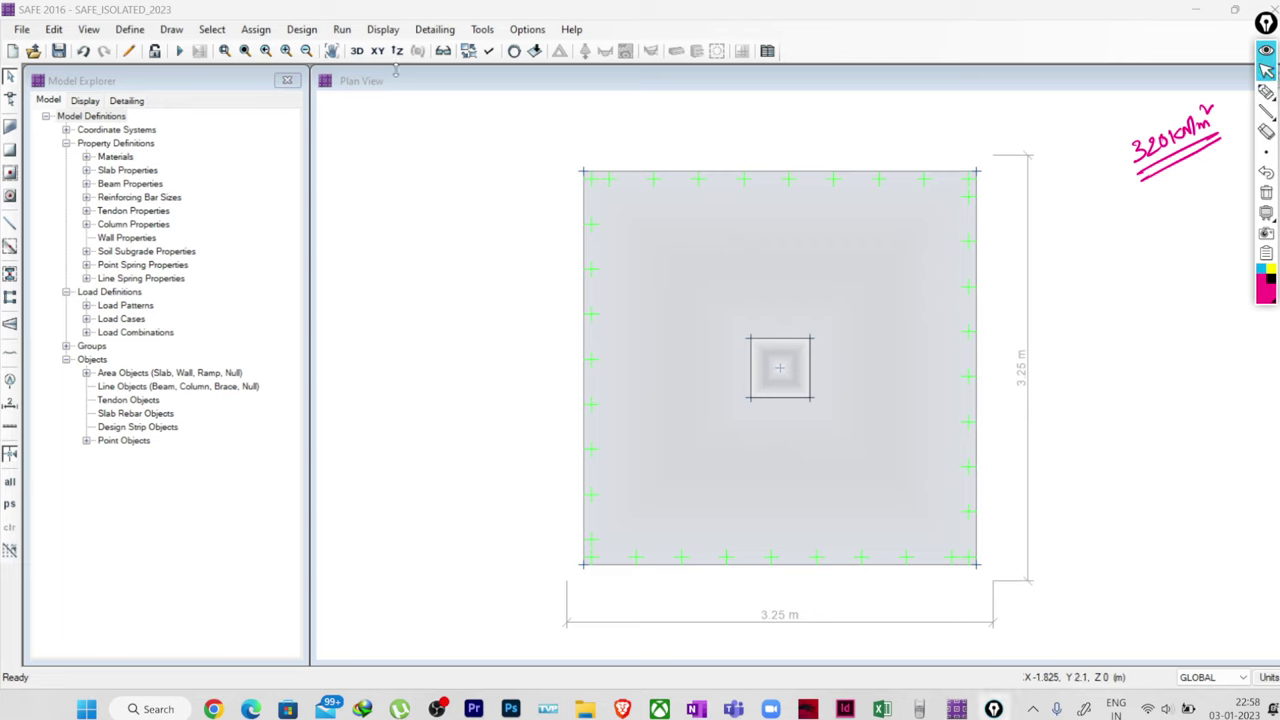
Run the analysis of the resized footing and inspect the dead load displacement contours near the column.
{"action": "left_click", "coordinate": [342, 29]}
{"action": "left_click", "coordinate": [388, 50]}
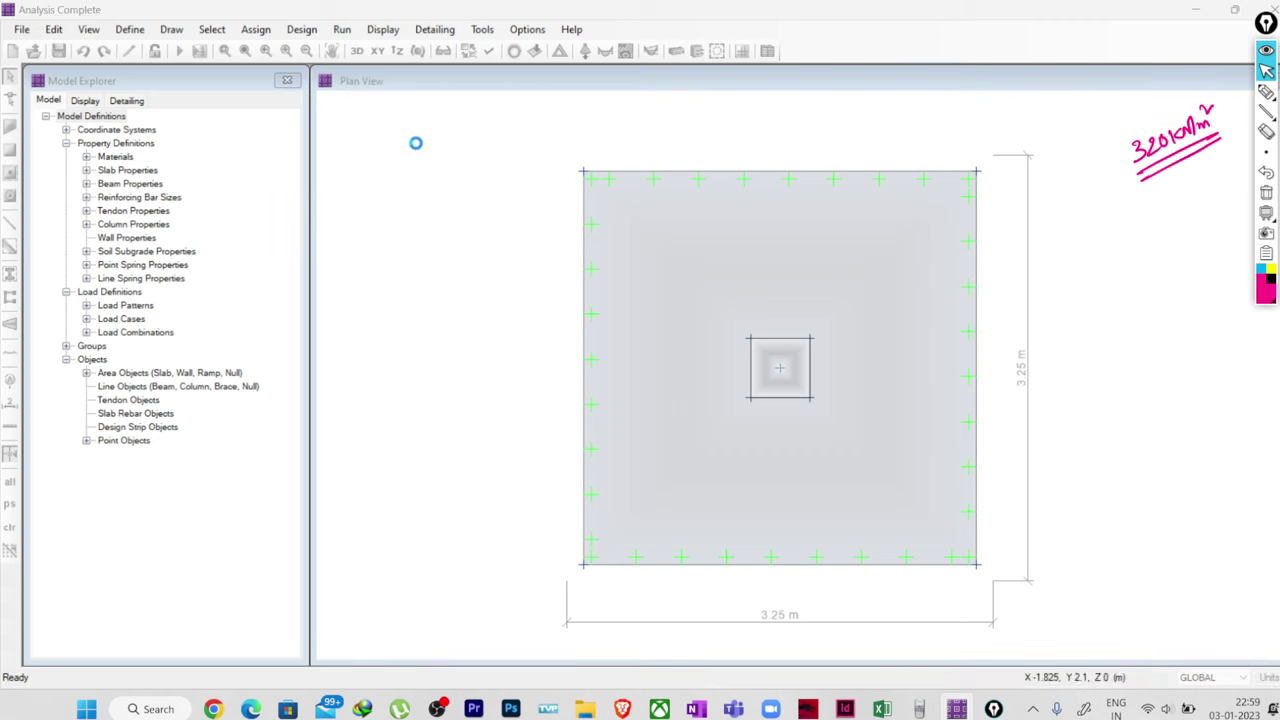
{"action": "scroll", "coordinate": [847, 405], "scroll_direction": "up", "scroll_amount": 2}
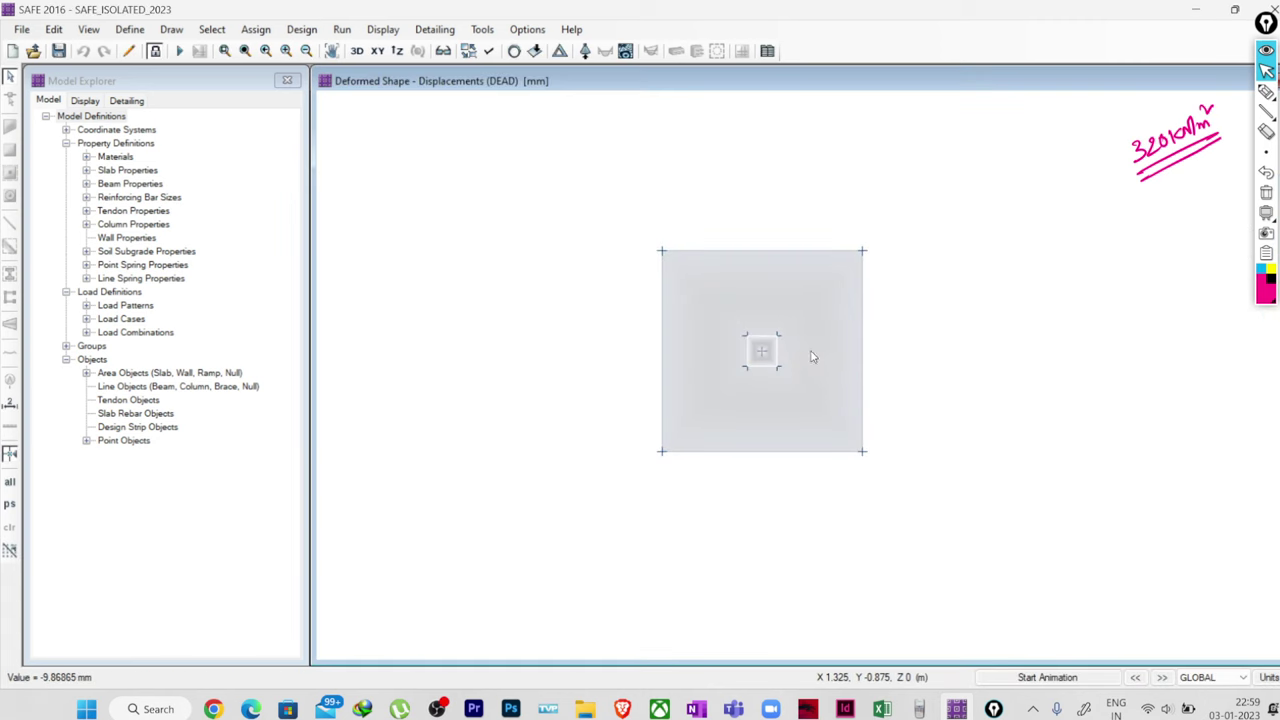
{"action": "mouse_move", "coordinate": [792, 330]}
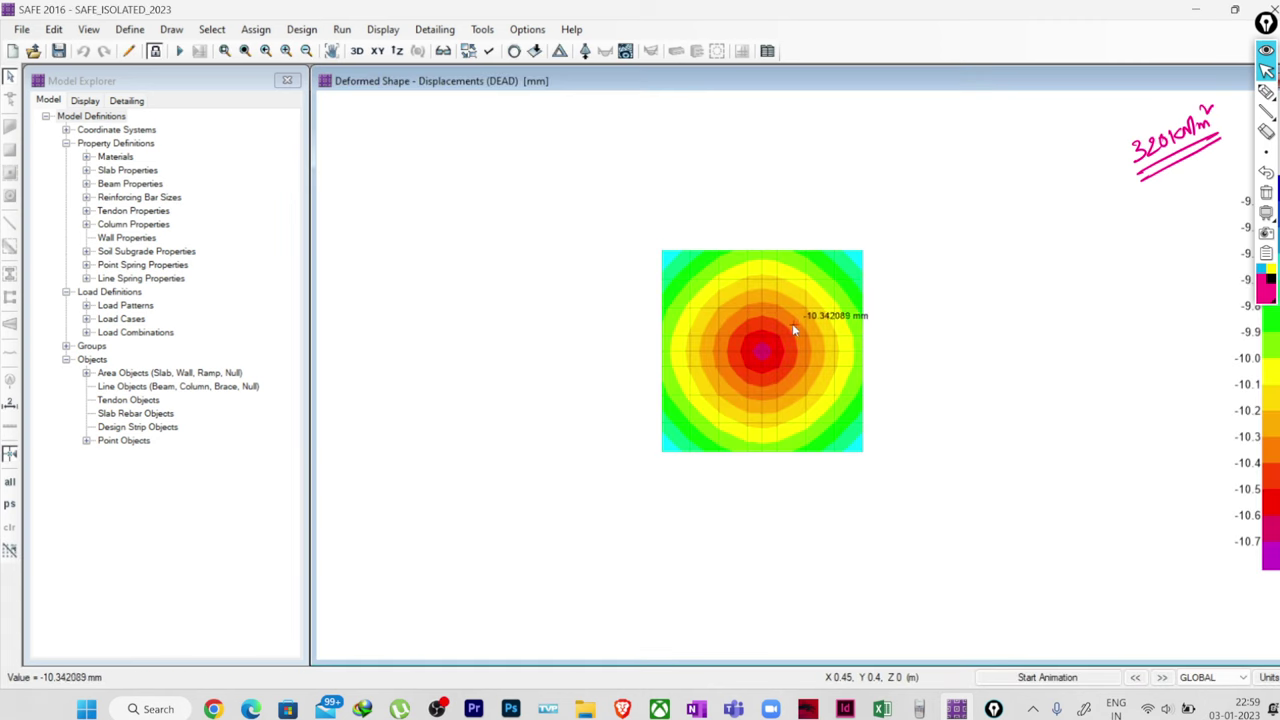
Display the soil pressure contours for load combination 1.0D+1.0LL+1.0Q and read the pressure at the footing's centre.
{"action": "left_click", "coordinate": [585, 51]}
{"action": "left_click", "coordinate": [509, 282]}
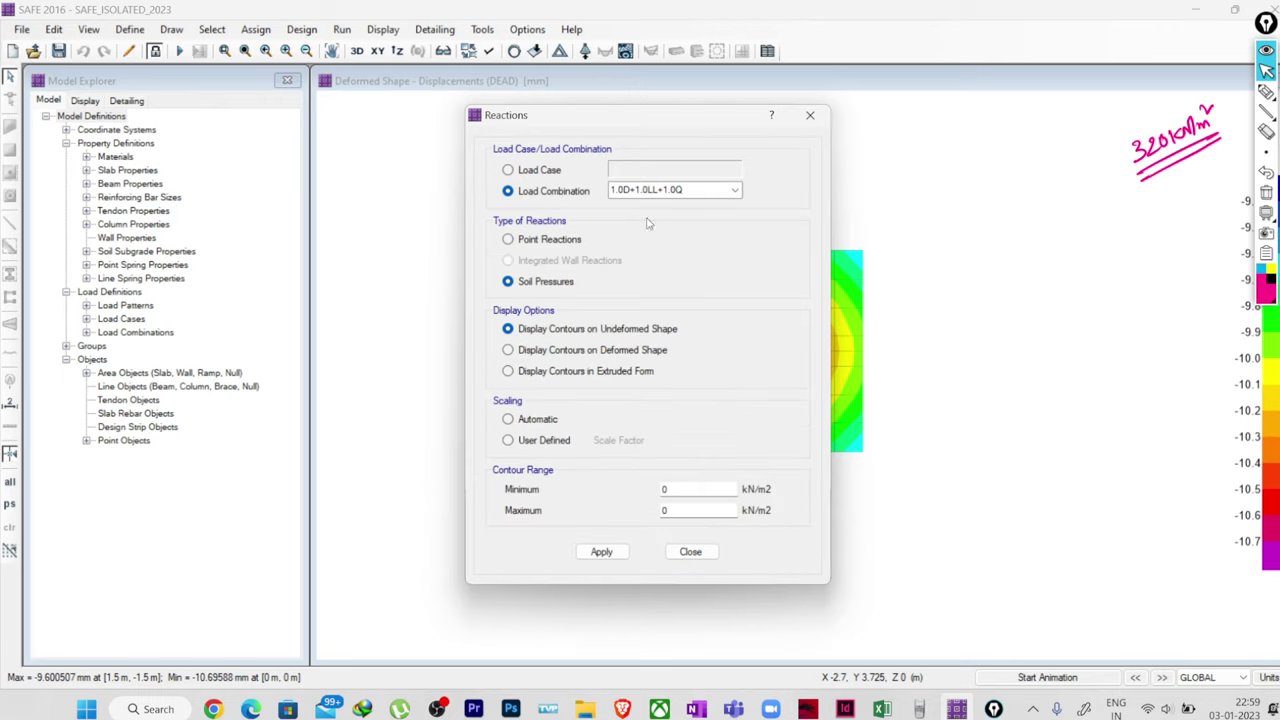
{"action": "left_click", "coordinate": [735, 190]}
{"action": "left_click", "coordinate": [706, 216]}
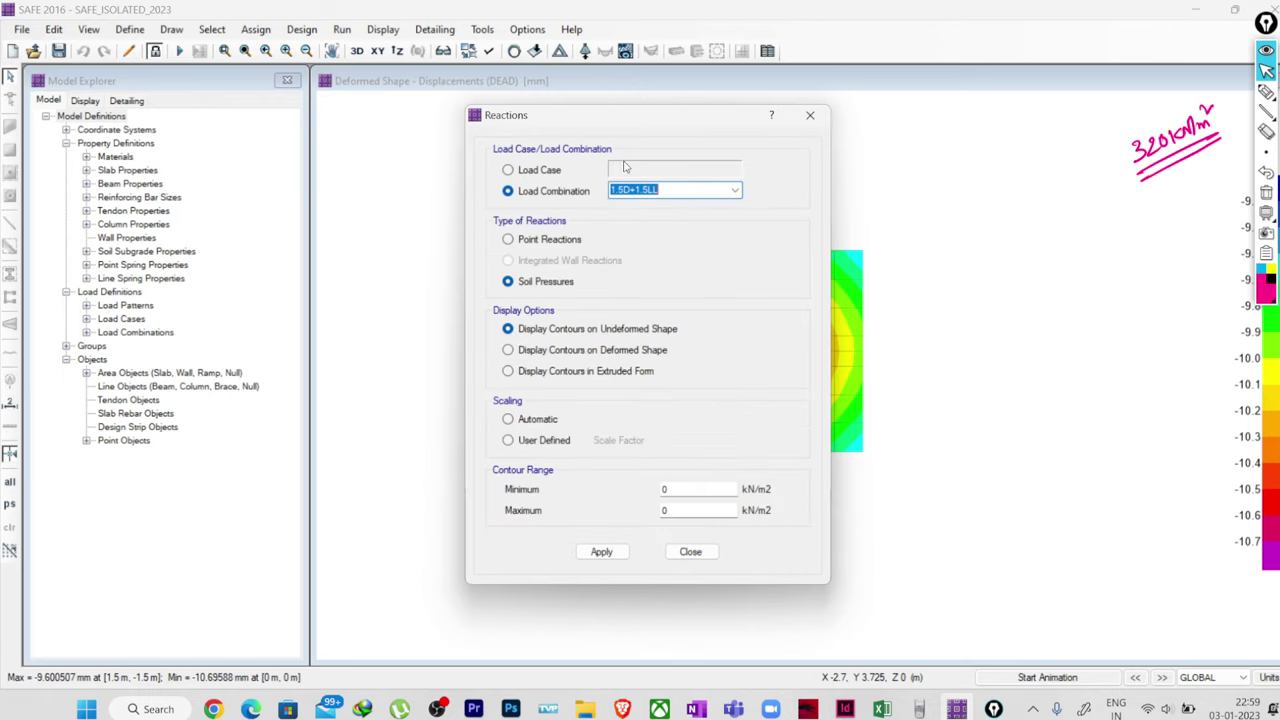
{"action": "left_click", "coordinate": [735, 191]}
{"action": "left_click", "coordinate": [670, 212]}
{"action": "left_click_drag", "start_coordinate": [593, 120], "coordinate": [278, 145]}
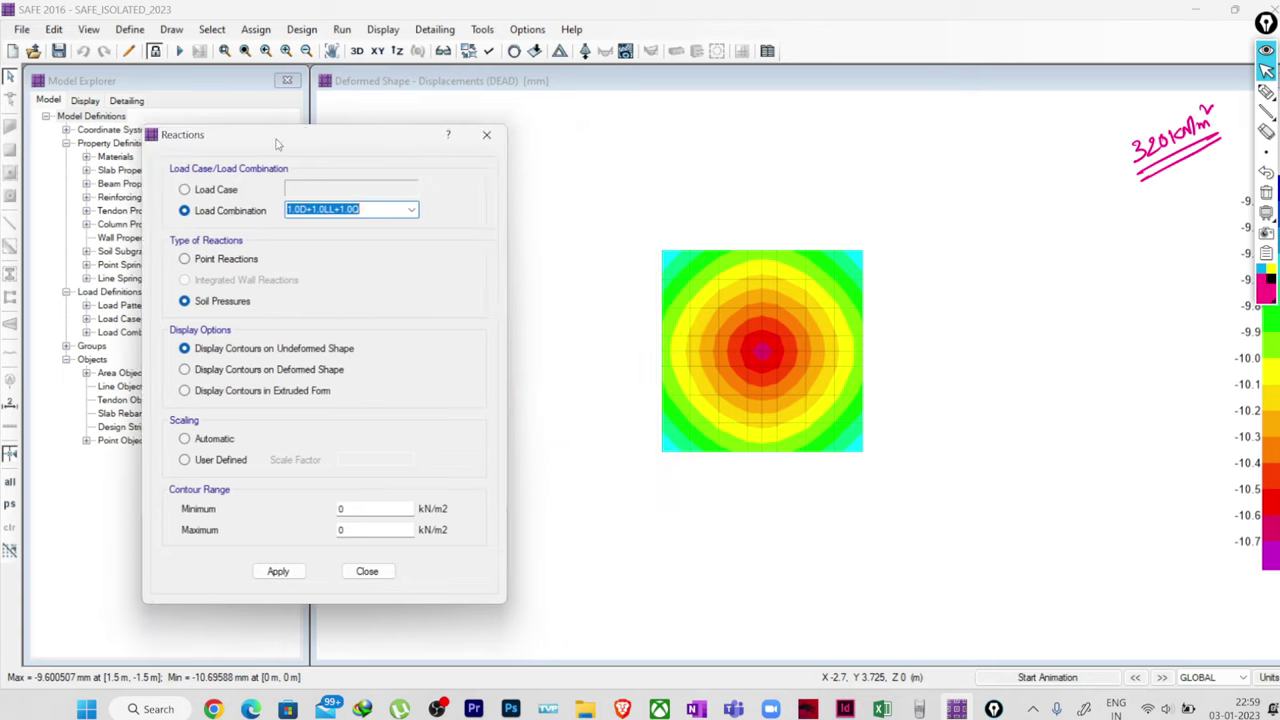
{"action": "left_click", "coordinate": [278, 571]}
{"action": "mouse_move", "coordinate": [782, 344]}
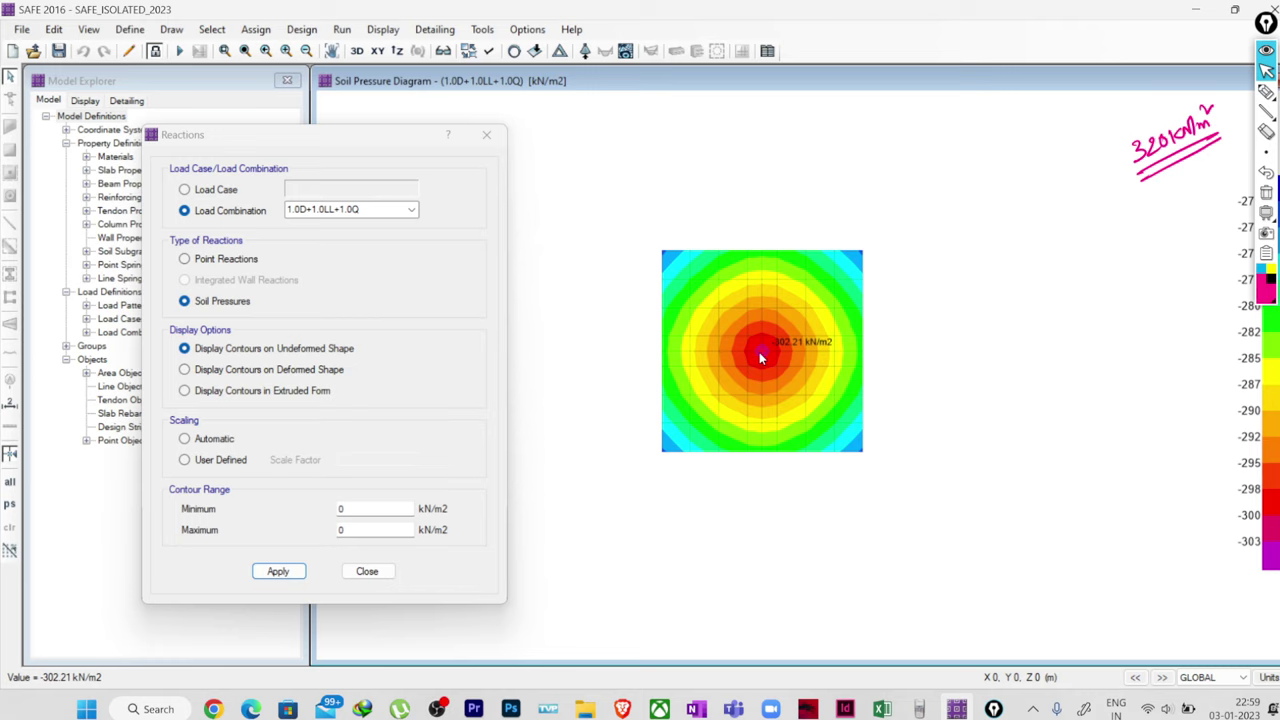
Write "300 kN/m²" with a double underline below the 320 kN/m² annotation.
{"action": "left_click", "coordinate": [1266, 91]}
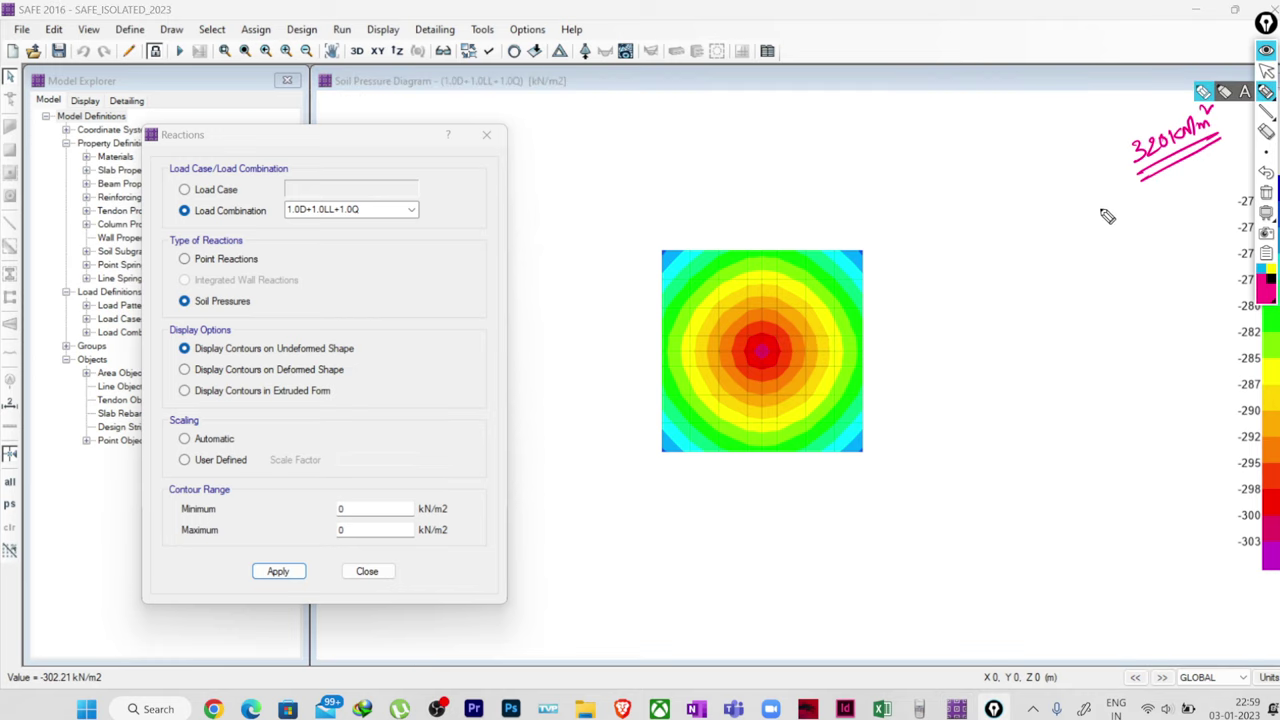
{"action": "mouse_move", "coordinate": [1078, 226]}
{"action": "left_mouse_down"}
{"action": "mouse_move", "coordinate": [1077, 242]}
{"action": "mouse_move", "coordinate": [1089, 228]}
{"action": "left_mouse_up"}
{"action": "left_click_drag", "start_coordinate": [1098, 226], "coordinate": [1160, 216]}
{"action": "left_click_drag", "start_coordinate": [1150, 192], "coordinate": [1160, 200]}
{"action": "mouse_move", "coordinate": [1074, 245]}
{"action": "left_mouse_down"}
{"action": "mouse_move", "coordinate": [1168, 220]}
{"action": "mouse_move", "coordinate": [1170, 232]}
{"action": "left_mouse_up"}
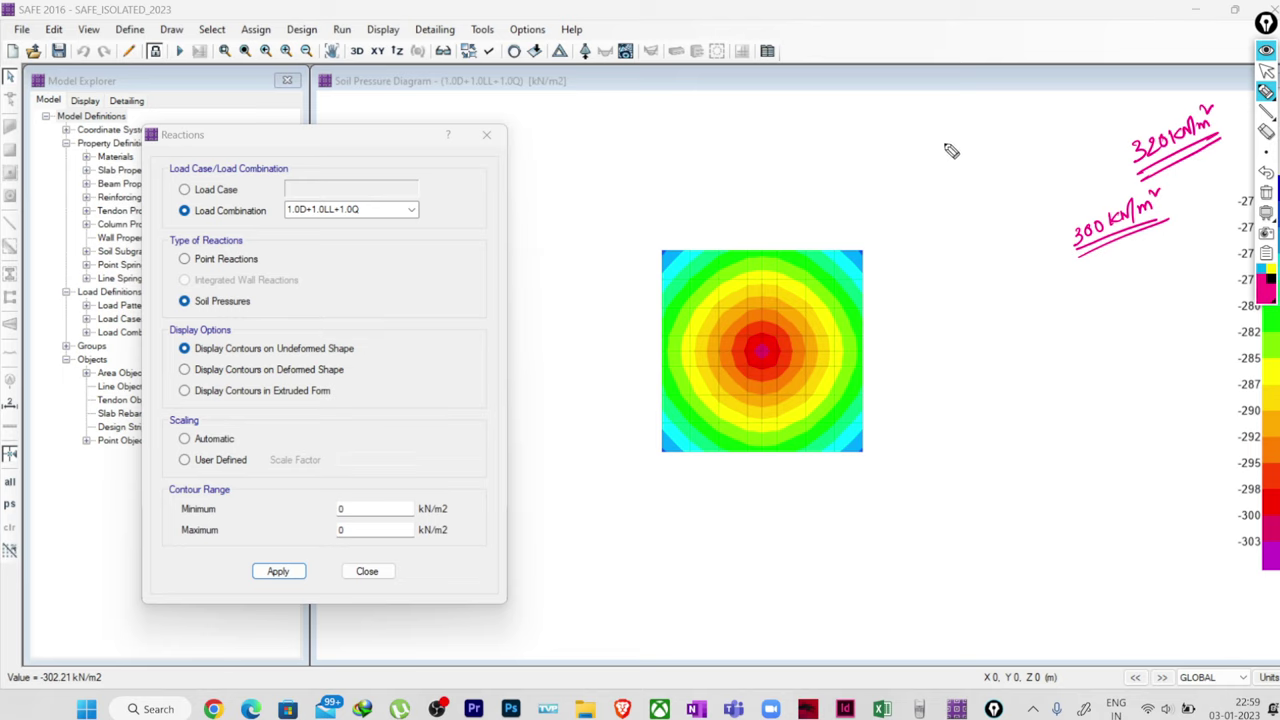
Write a circled "γh" above the soil pressure plot and circle the 320 kN/m² annotation.
{"action": "mouse_move", "coordinate": [952, 154]}
{"action": "left_mouse_down"}
{"action": "mouse_move", "coordinate": [962, 165]}
{"action": "mouse_move", "coordinate": [972, 135]}
{"action": "mouse_move", "coordinate": [984, 165]}
{"action": "mouse_move", "coordinate": [975, 120]}
{"action": "left_mouse_up"}
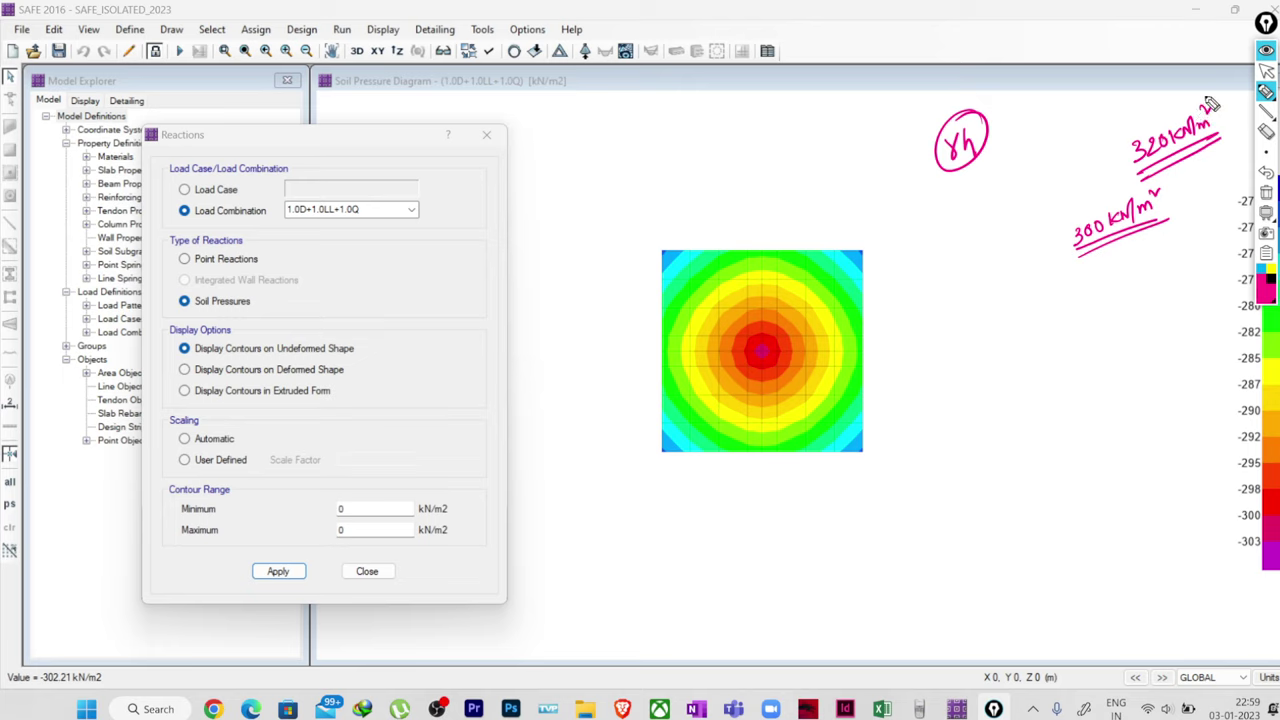
{"action": "mouse_move", "coordinate": [1210, 103]}
{"action": "left_mouse_down"}
{"action": "mouse_move", "coordinate": [1114, 150]}
{"action": "mouse_move", "coordinate": [1198, 174]}
{"action": "mouse_move", "coordinate": [1220, 93]}
{"action": "mouse_move", "coordinate": [1166, 117]}
{"action": "left_mouse_up"}
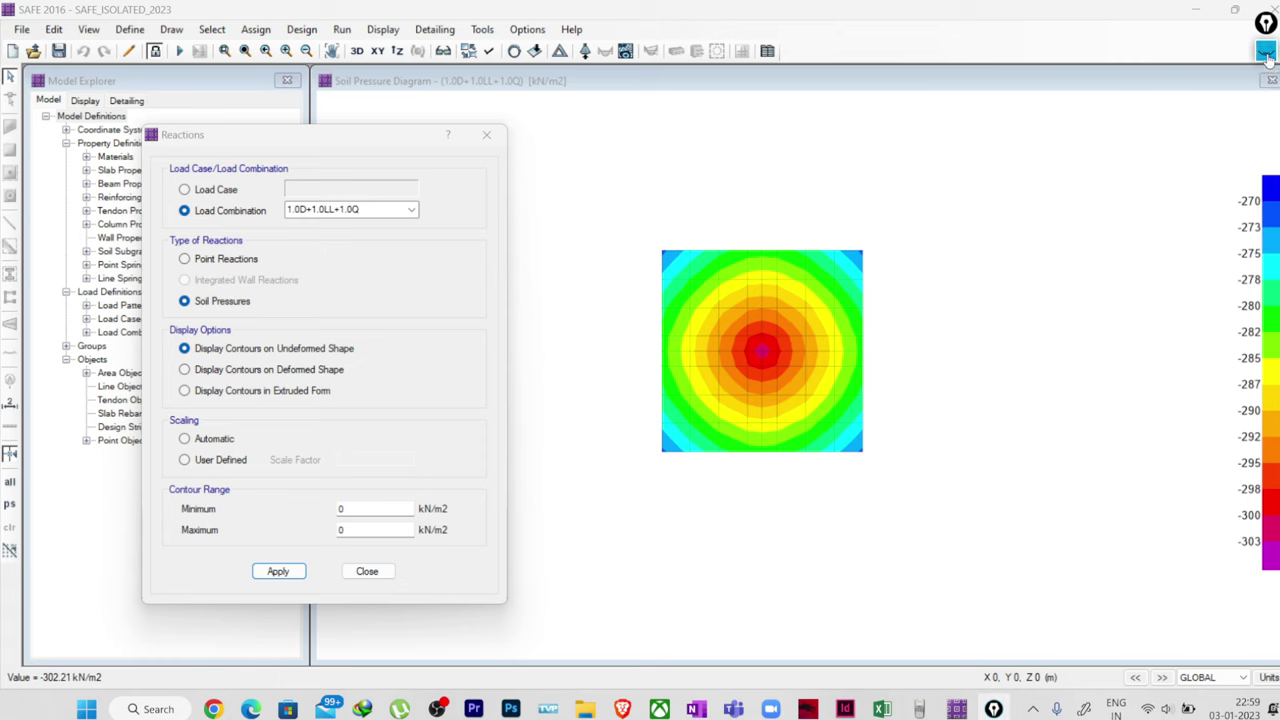
{"action": "left_click", "coordinate": [1267, 70]}
{"action": "mouse_move", "coordinate": [762, 352]}
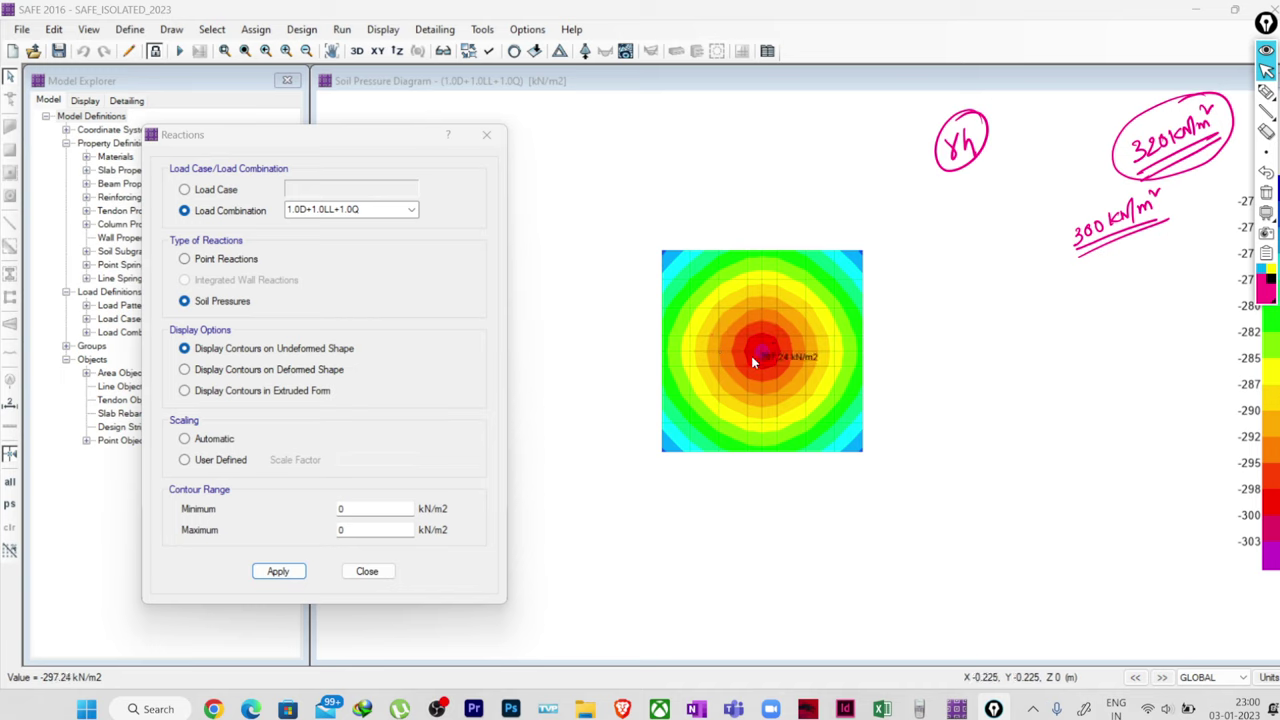
Return from the soil pressure diagram to the plain plan view and unlock the analysed model.
{"action": "left_click", "coordinate": [514, 51]}
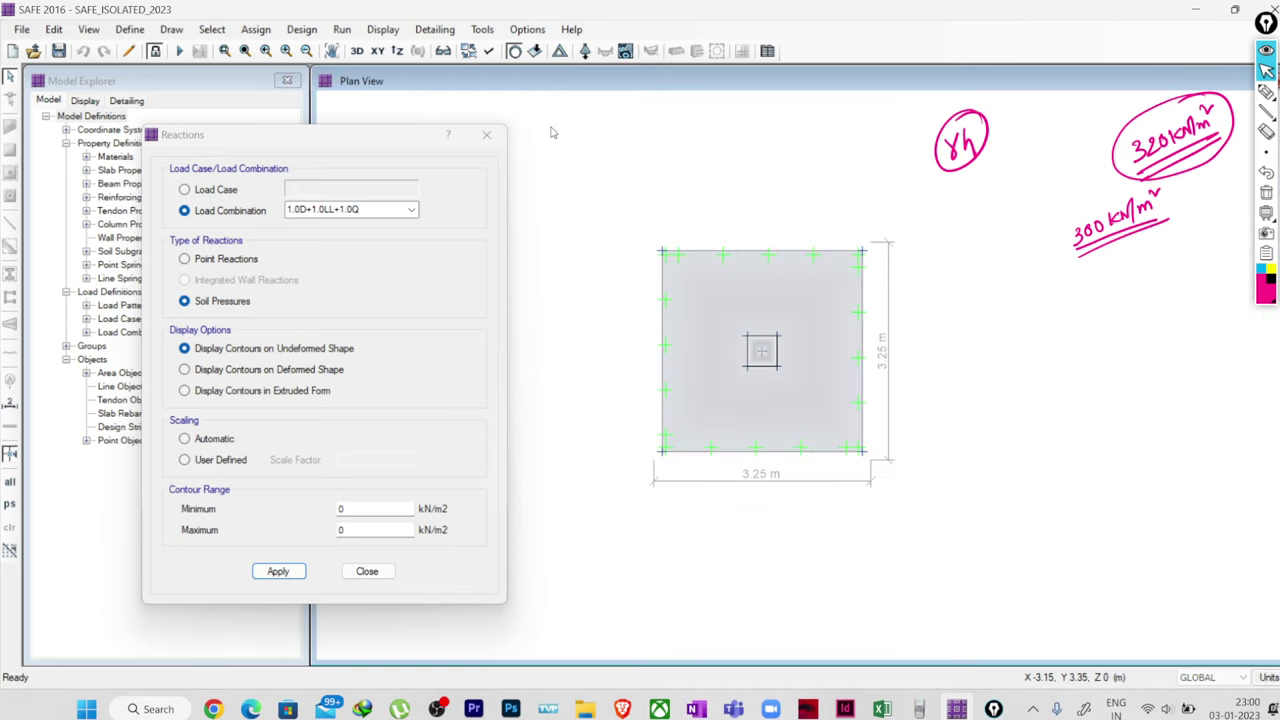
{"action": "left_click", "coordinate": [886, 342]}
{"action": "left_click", "coordinate": [857, 482]}
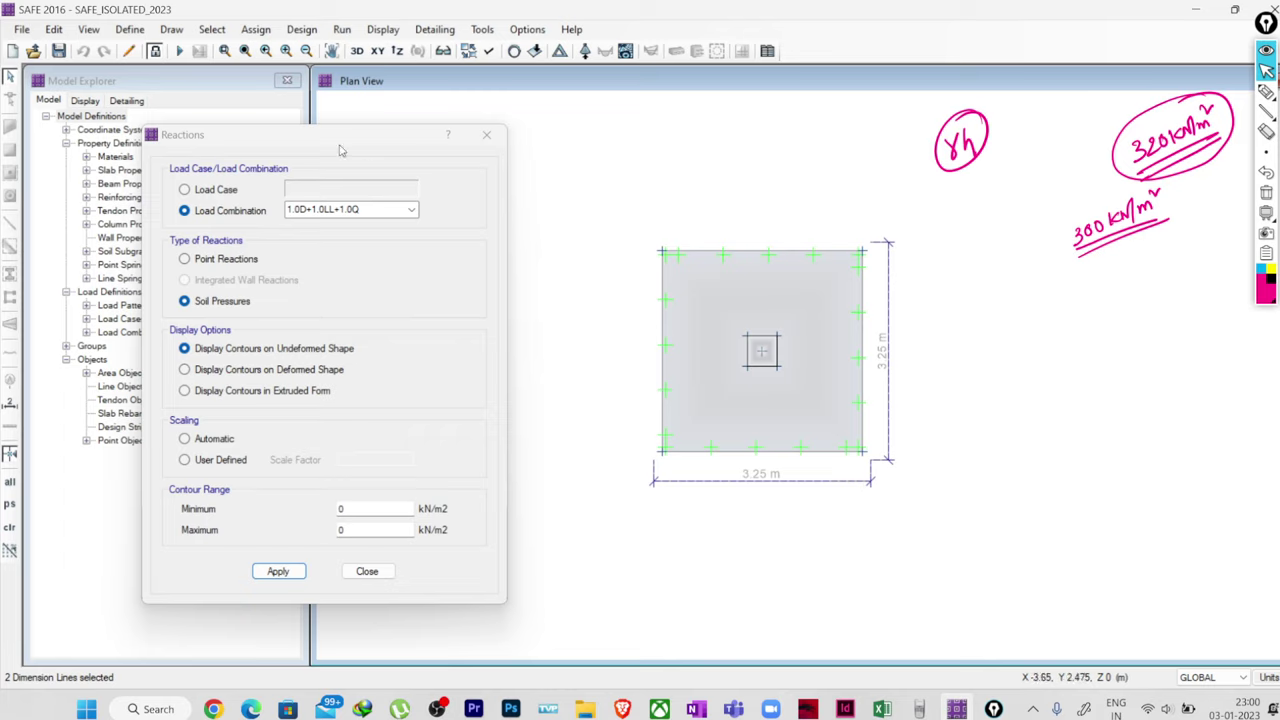
{"action": "left_click", "coordinate": [152, 52]}
{"action": "left_click", "coordinate": [670, 414]}
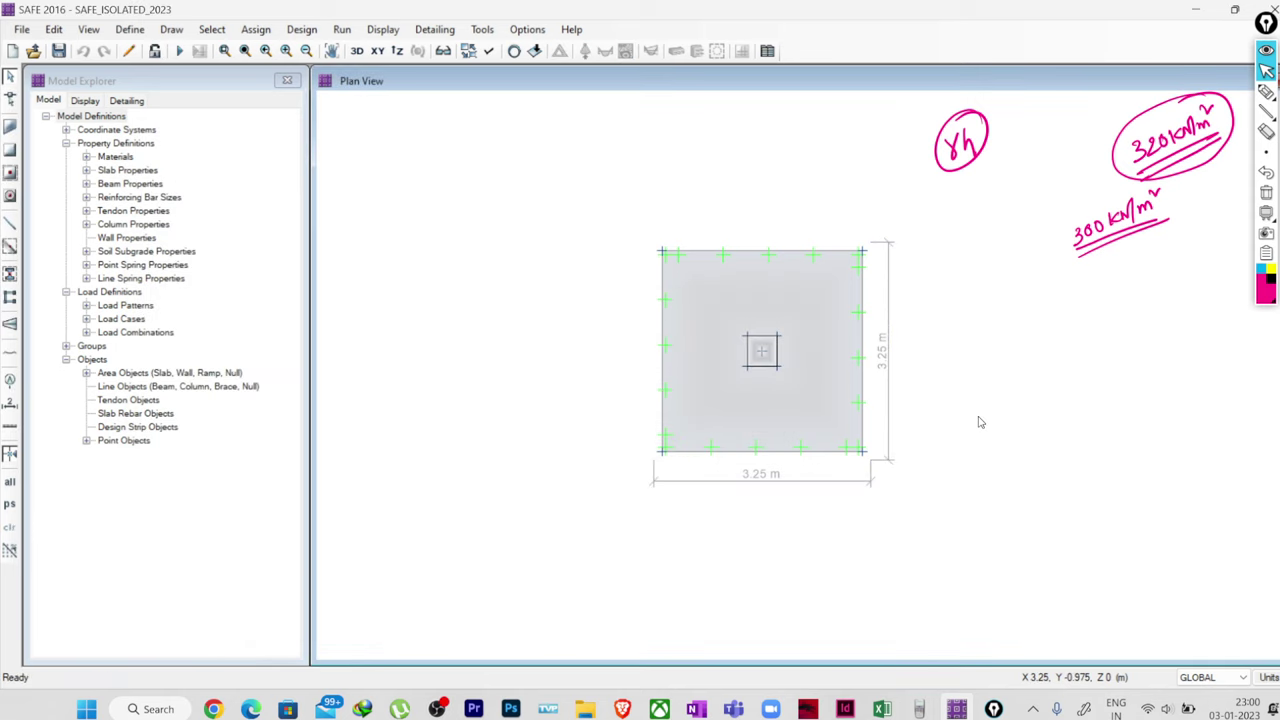
Delete both 3.25 m dimension lines beside the footing slab and clear all annotations.
{"action": "left_click", "coordinate": [886, 404]}
{"action": "left_click", "coordinate": [857, 481]}
{"action": "key", "text": "Delete"}
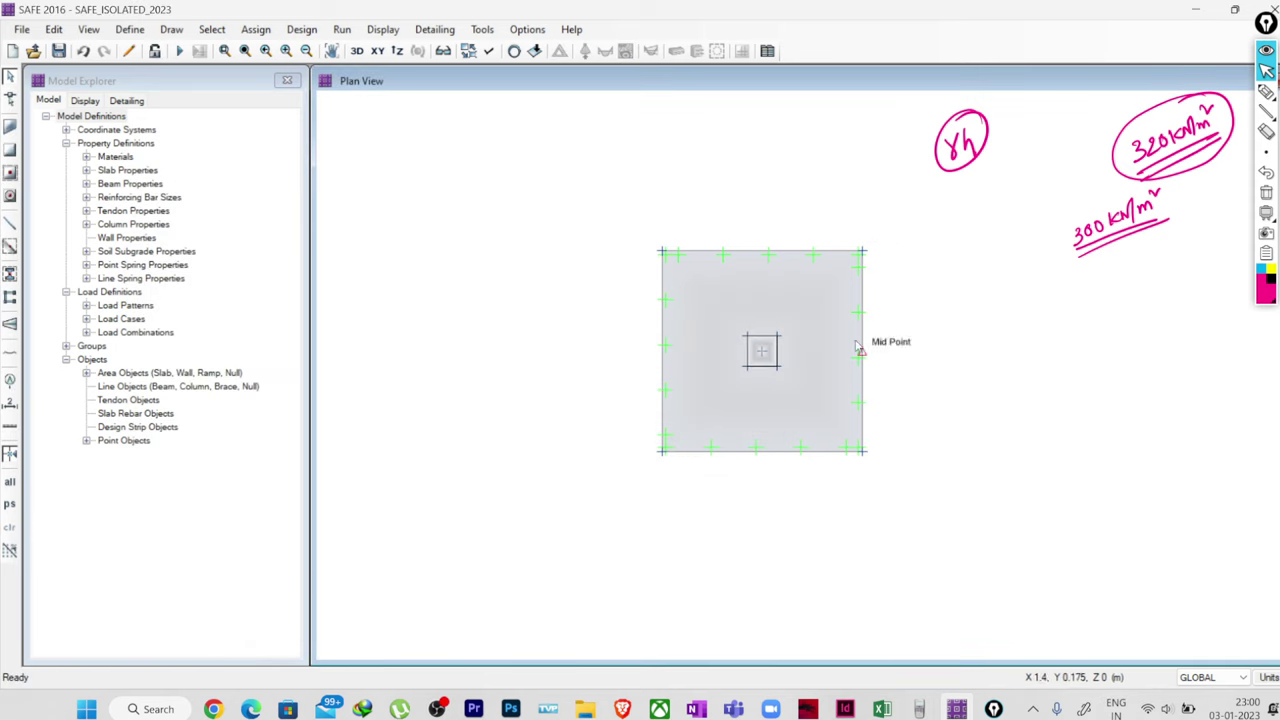
{"action": "scroll", "coordinate": [922, 266], "scroll_direction": "up", "scroll_amount": 1}
{"action": "left_click", "coordinate": [1265, 192]}
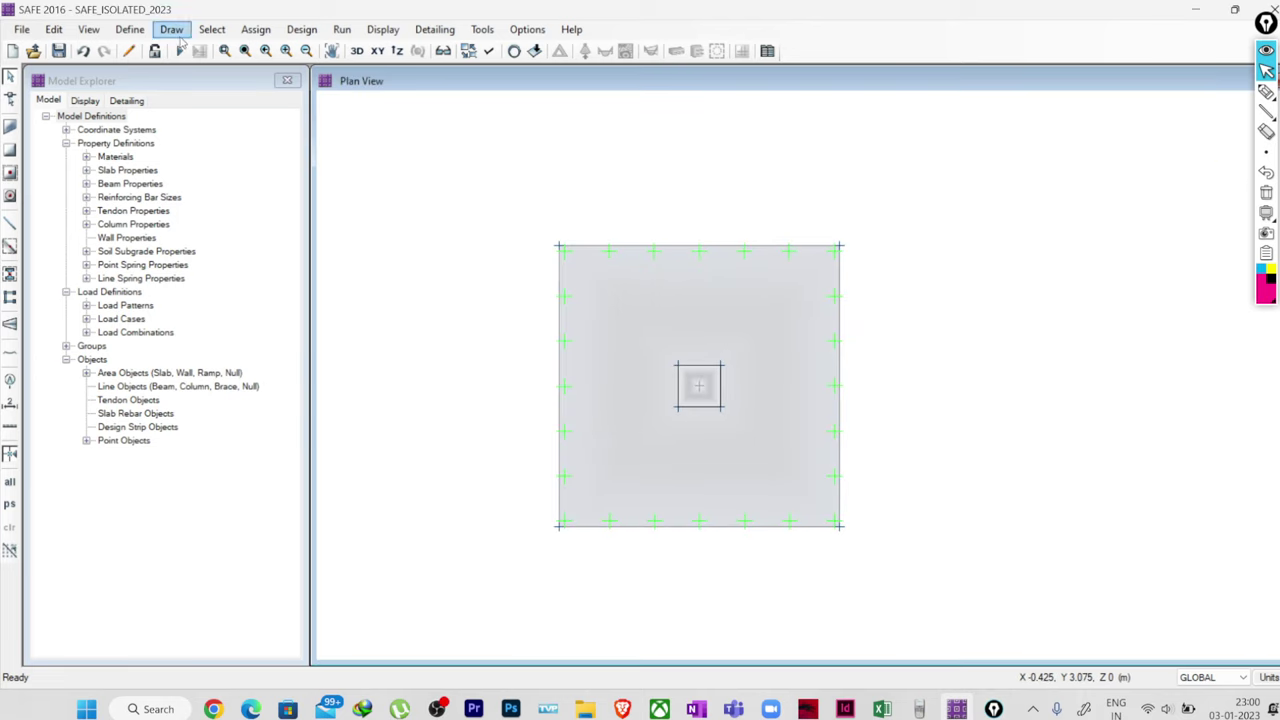
Draw parallel dimension lines along the footing slab's left and upper edges, then close the dimension tool's settings.
{"action": "left_click", "coordinate": [171, 29]}
{"action": "left_click", "coordinate": [218, 392]}
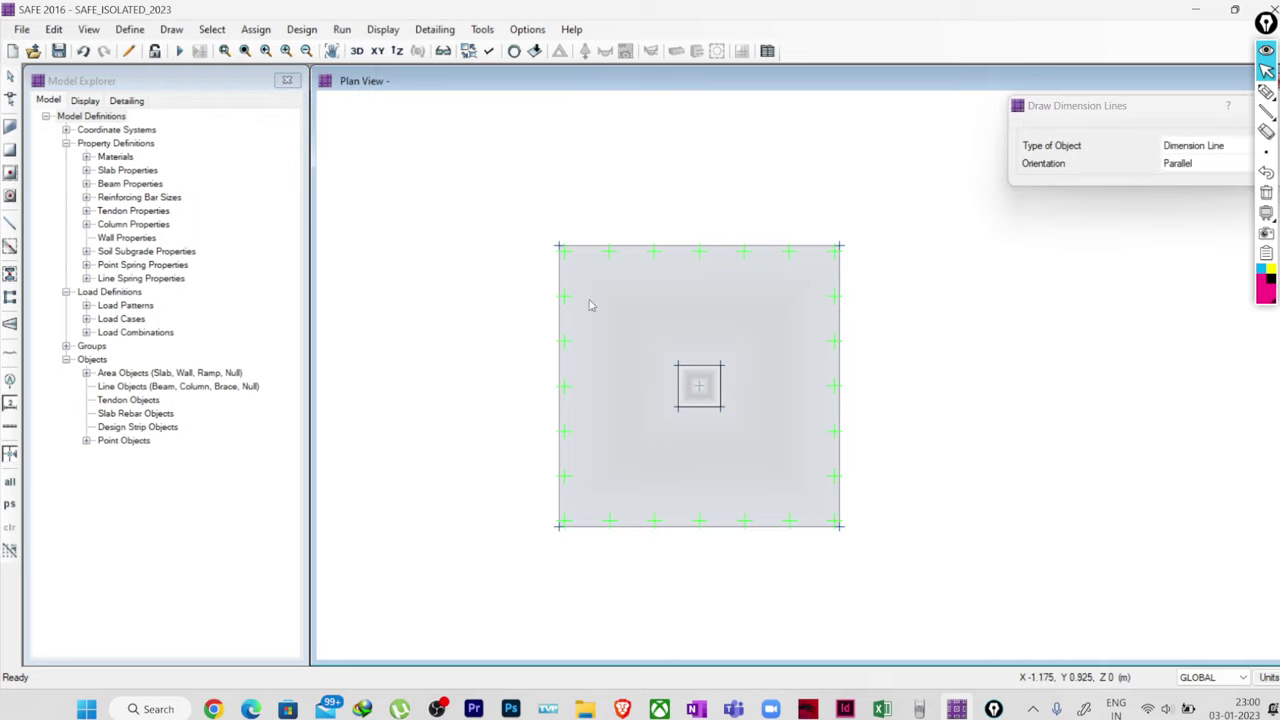
{"action": "left_click", "coordinate": [560, 247]}
{"action": "left_click", "coordinate": [560, 527]}
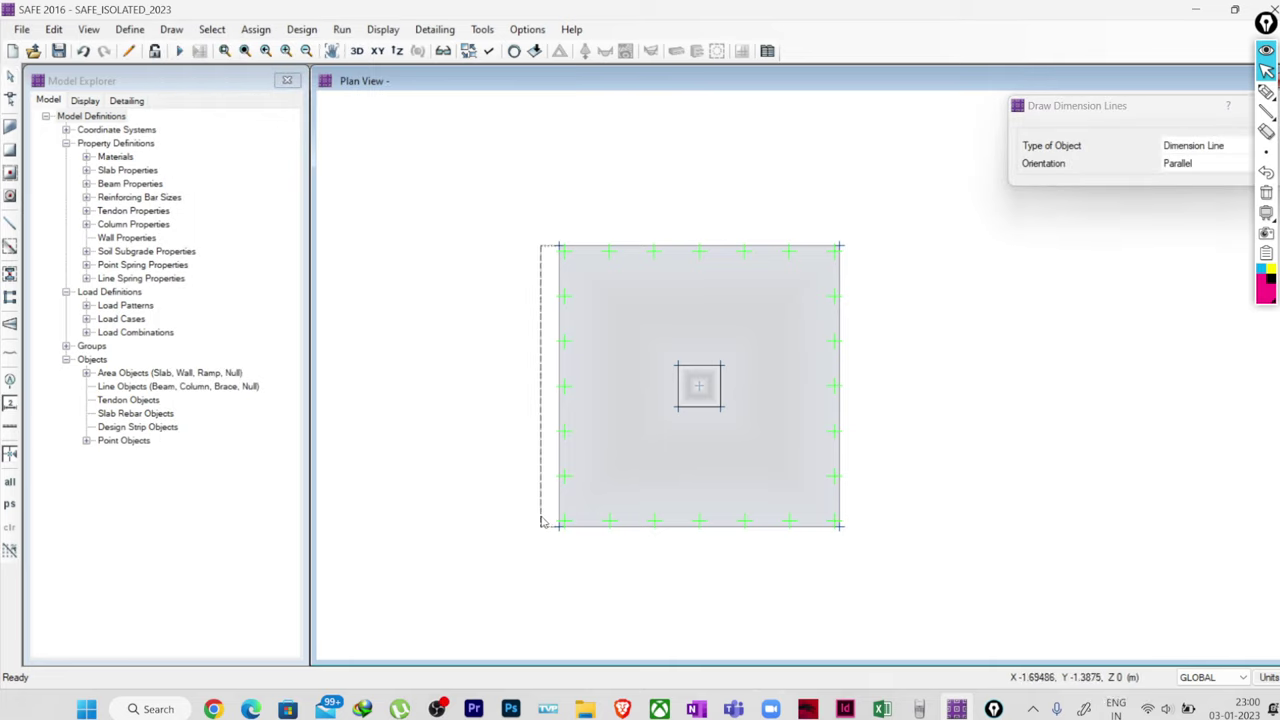
{"action": "left_click", "coordinate": [528, 400]}
{"action": "left_click", "coordinate": [560, 247]}
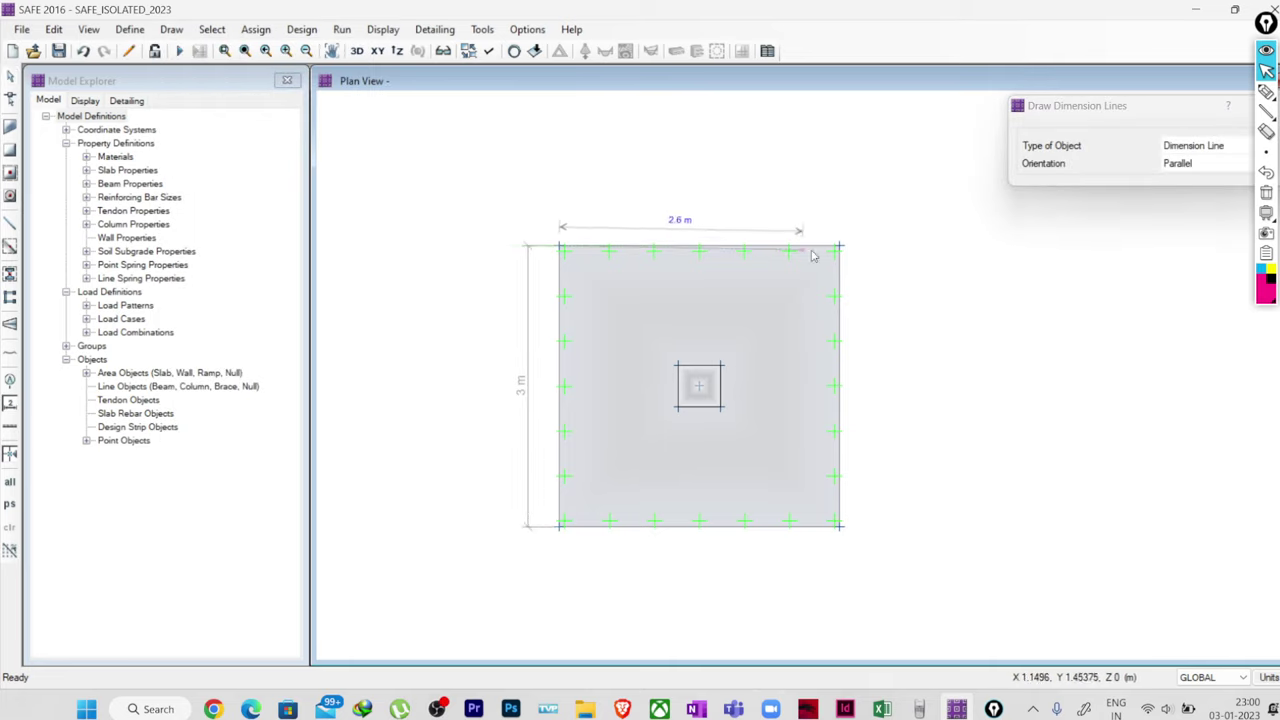
{"action": "left_click", "coordinate": [839, 246]}
{"action": "left_click", "coordinate": [825, 210]}
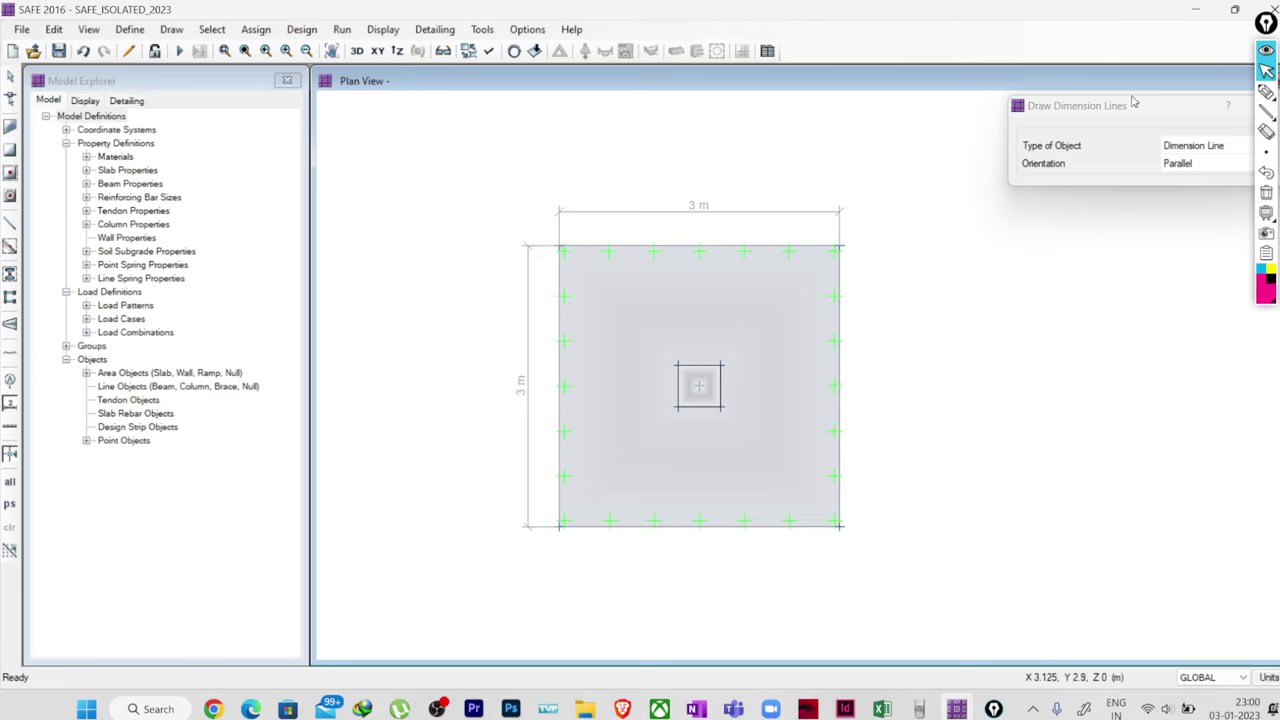
{"action": "left_click_drag", "start_coordinate": [1134, 103], "coordinate": [1033, 92]}
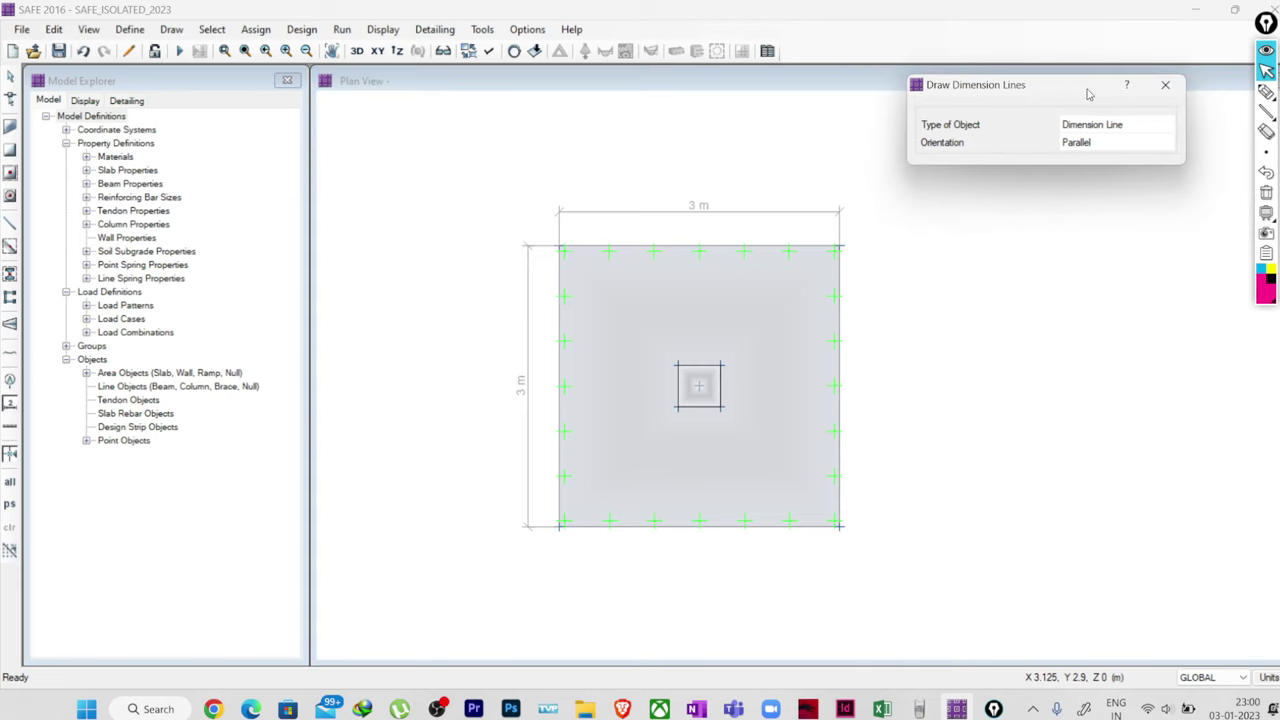
{"action": "left_click", "coordinate": [1164, 86]}
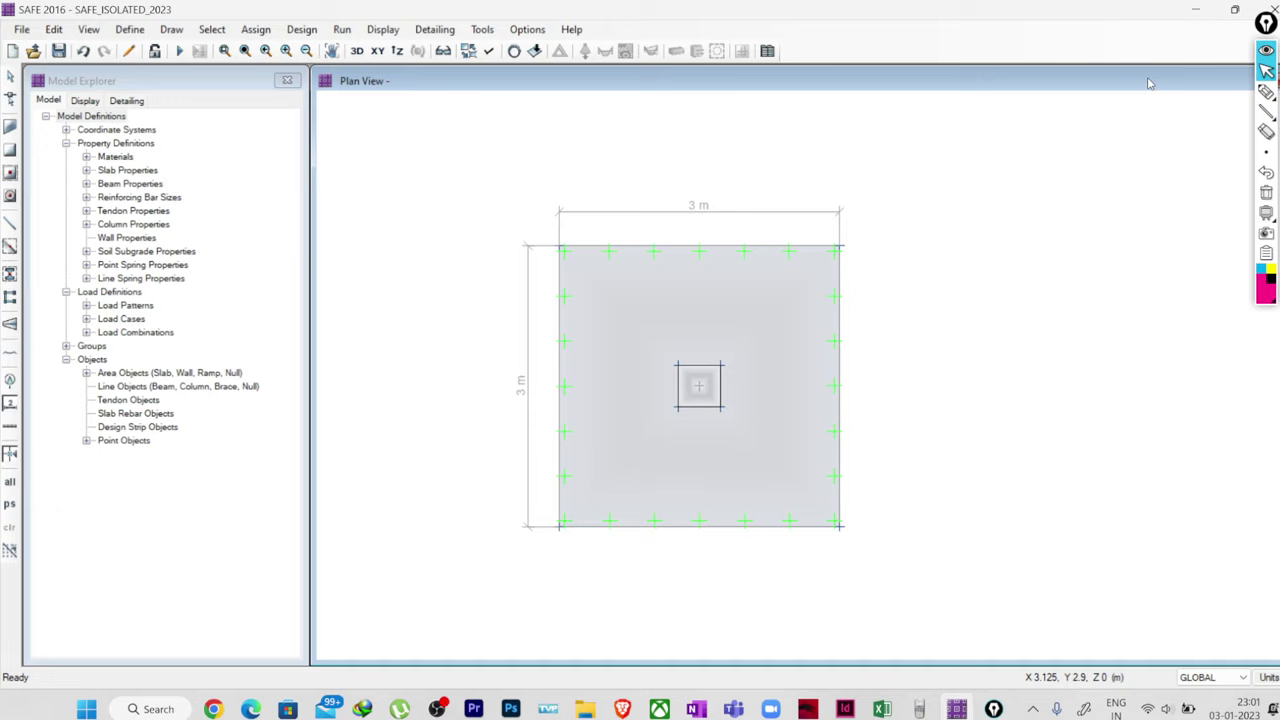
Sketch a cross-section of a column standing on a footing slab beside the plan.
{"action": "left_click", "coordinate": [1266, 91]}
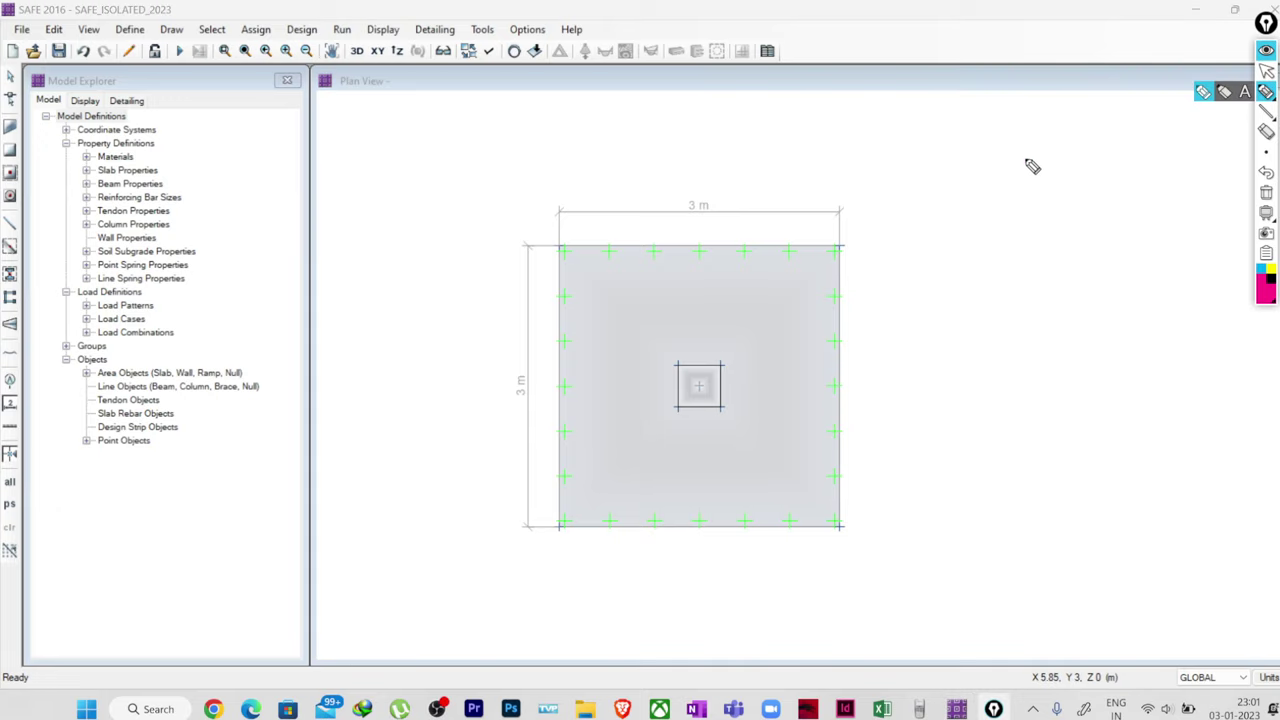
{"action": "left_click_drag", "start_coordinate": [1025, 159], "coordinate": [1026, 260]}
{"action": "mouse_move", "coordinate": [1080, 152]}
{"action": "left_mouse_down"}
{"action": "mouse_move", "coordinate": [1082, 228]}
{"action": "mouse_move", "coordinate": [972, 265]}
{"action": "left_mouse_up"}
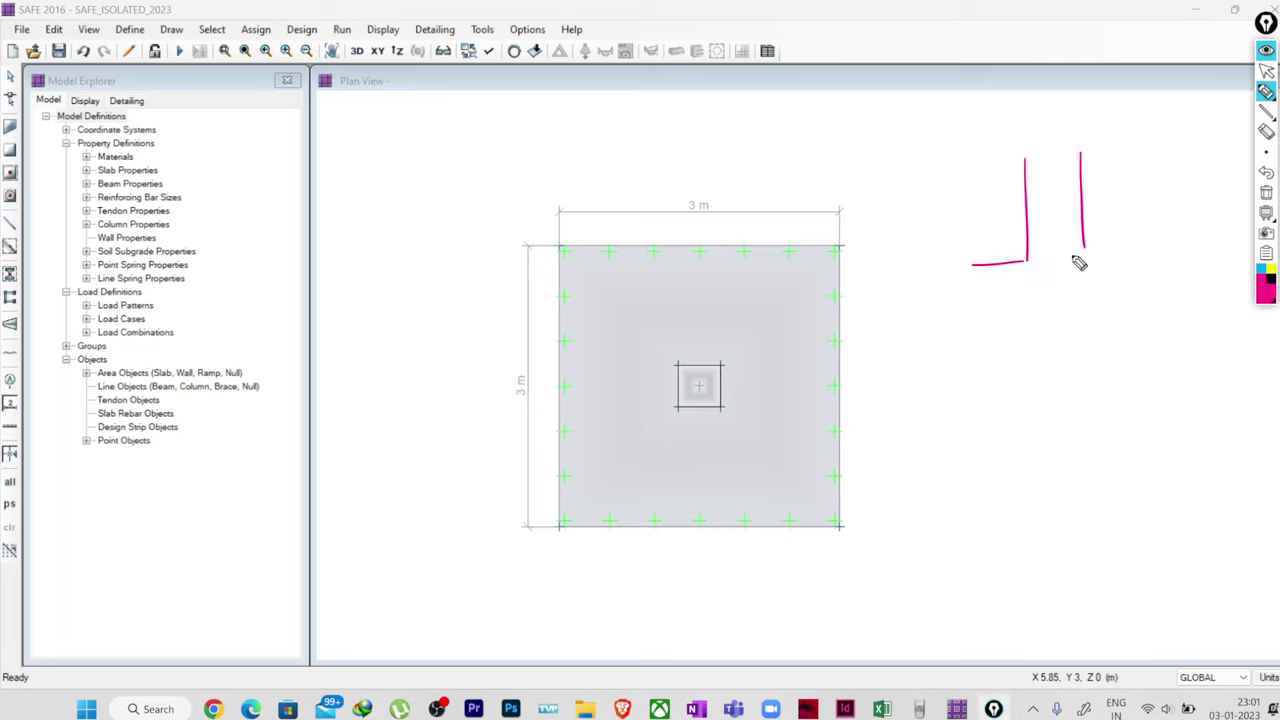
{"action": "left_click_drag", "start_coordinate": [1082, 252], "coordinate": [1131, 252]}
{"action": "mouse_move", "coordinate": [963, 268]}
{"action": "left_mouse_down"}
{"action": "mouse_move", "coordinate": [969, 322]}
{"action": "mouse_move", "coordinate": [1143, 312]}
{"action": "left_mouse_up"}
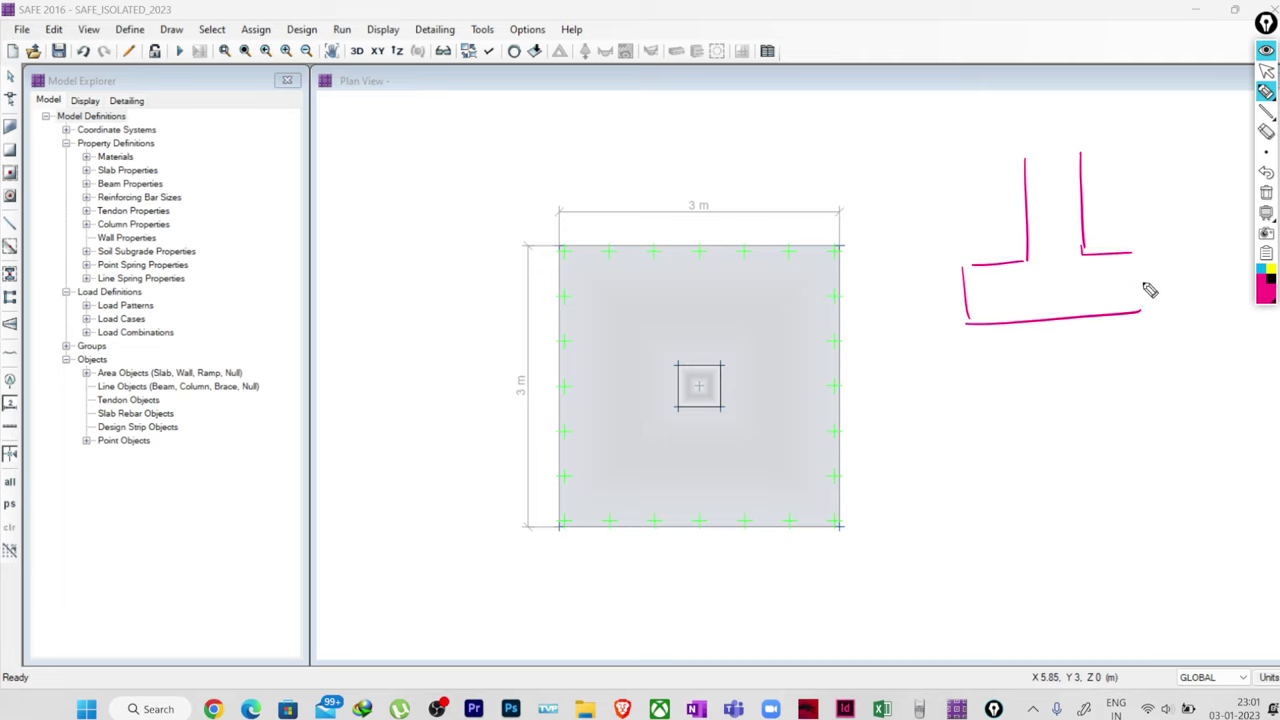
{"action": "left_click_drag", "start_coordinate": [1144, 262], "coordinate": [1145, 312]}
Add a ground line, a water table mark, dashed water lines and a water depth arrow to the footing cross-section sketch.
{"action": "mouse_move", "coordinate": [914, 224]}
{"action": "left_mouse_down"}
{"action": "mouse_move", "coordinate": [960, 221]}
{"action": "mouse_move", "coordinate": [925, 205]}
{"action": "mouse_move", "coordinate": [935, 221]}
{"action": "left_mouse_up"}
{"action": "left_click_drag", "start_coordinate": [898, 166], "coordinate": [1025, 160]}
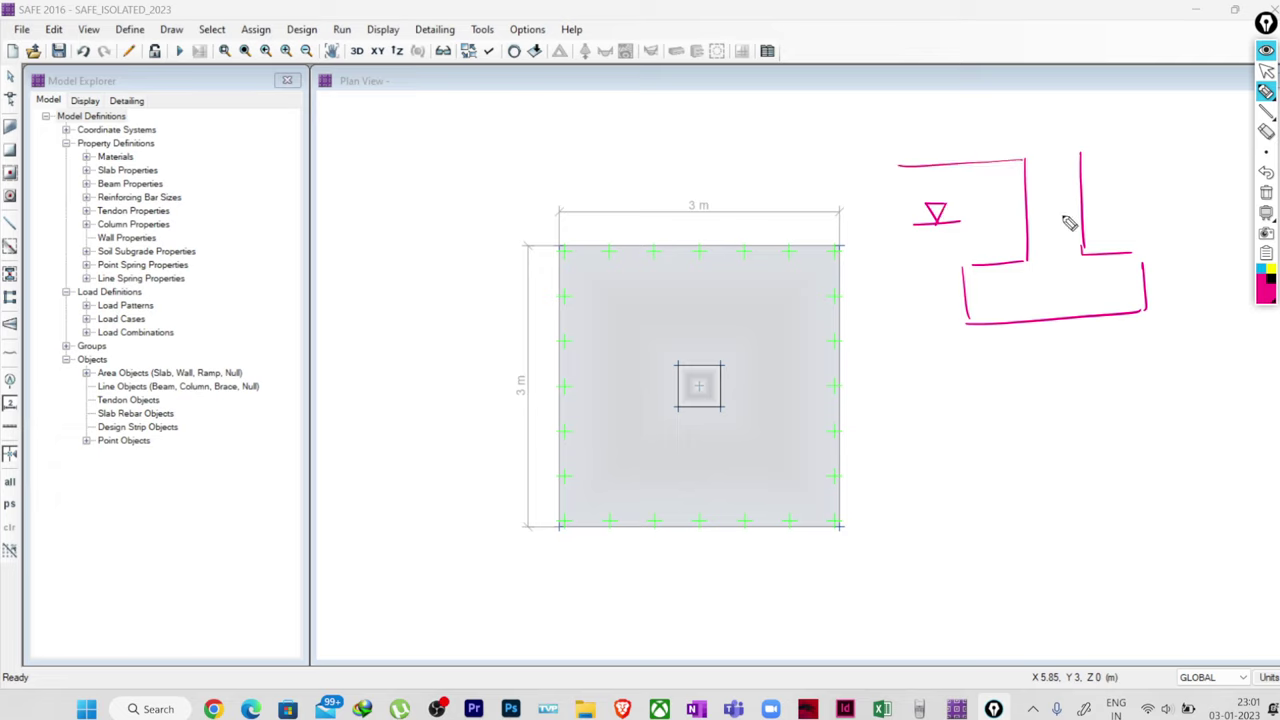
{"action": "left_click_drag", "start_coordinate": [976, 216], "coordinate": [984, 216]}
{"action": "left_click_drag", "start_coordinate": [995, 215], "coordinate": [1030, 212]}
{"action": "mouse_move", "coordinate": [914, 231]}
{"action": "left_mouse_down"}
{"action": "mouse_move", "coordinate": [1020, 229]}
{"action": "mouse_move", "coordinate": [980, 247]}
{"action": "left_mouse_up"}
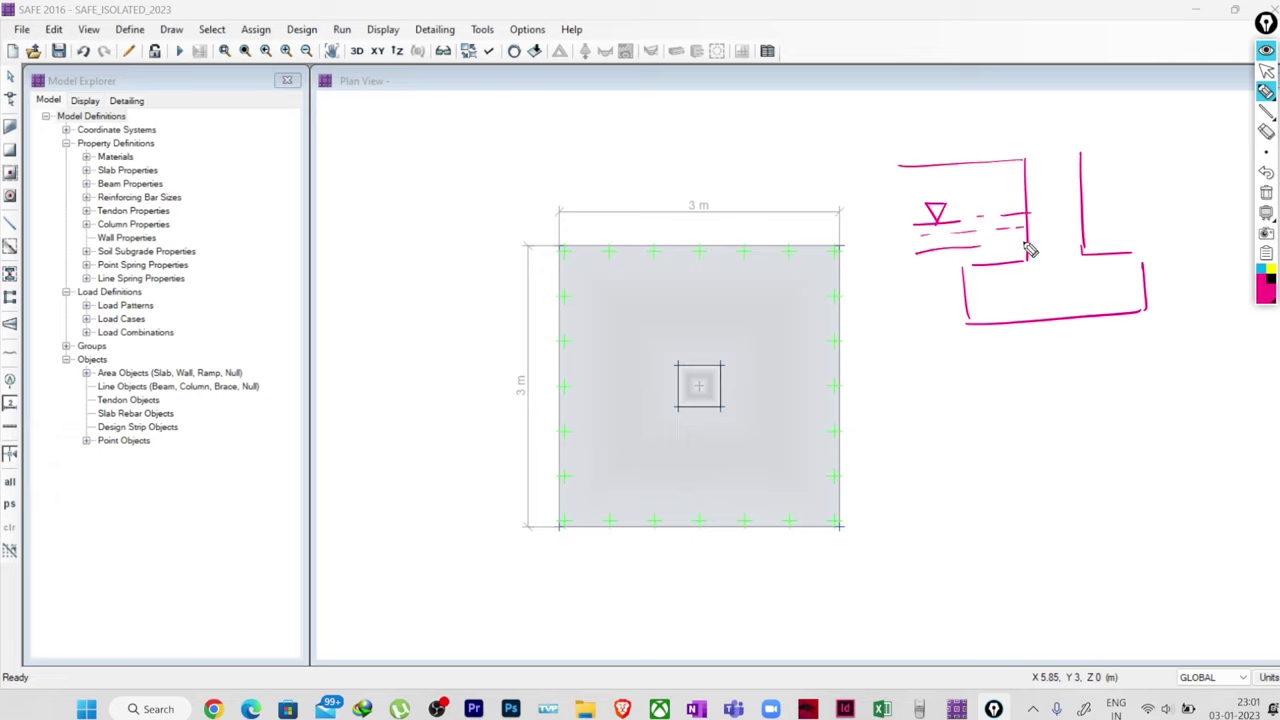
{"action": "mouse_move", "coordinate": [910, 266]}
{"action": "left_mouse_down"}
{"action": "mouse_move", "coordinate": [962, 264]}
{"action": "mouse_move", "coordinate": [926, 307]}
{"action": "left_mouse_up"}
{"action": "left_click", "coordinate": [951, 327]}
{"action": "mouse_move", "coordinate": [910, 235]}
{"action": "left_mouse_down"}
{"action": "mouse_move", "coordinate": [912, 326]}
{"action": "mouse_move", "coordinate": [926, 327]}
{"action": "left_mouse_up"}
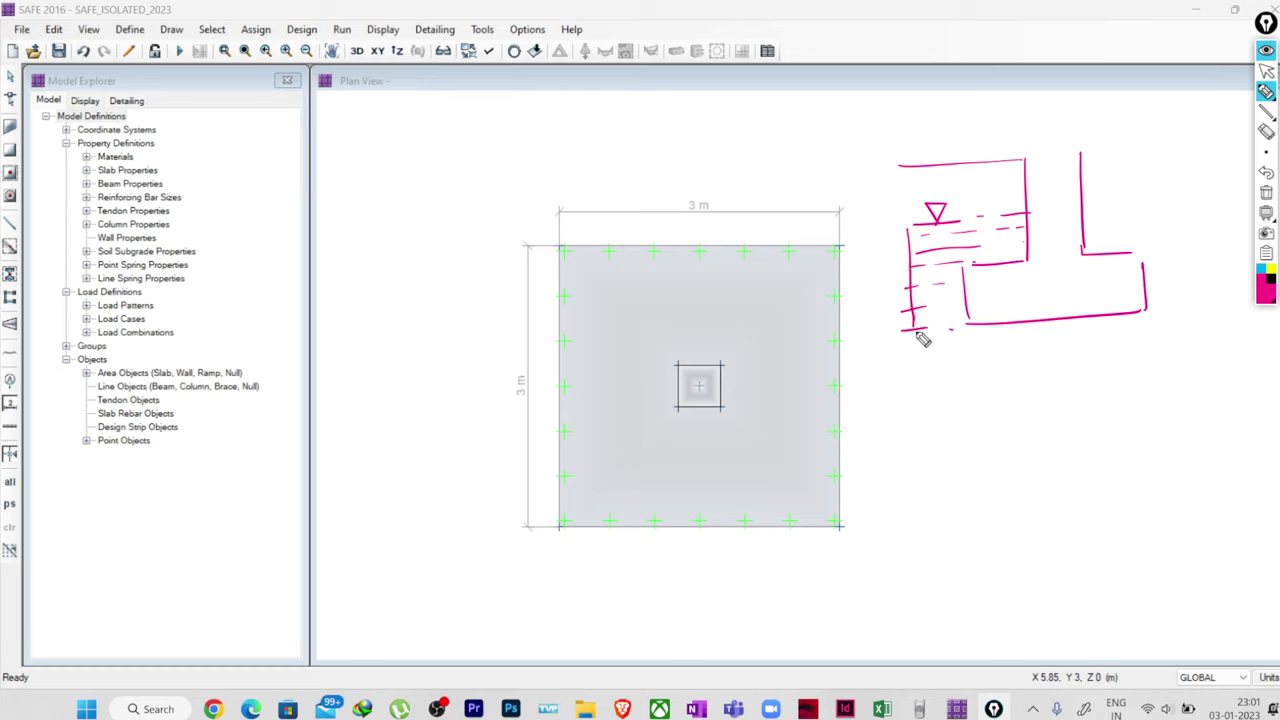
{"action": "left_click_drag", "start_coordinate": [890, 246], "coordinate": [907, 226]}
{"action": "left_click_drag", "start_coordinate": [926, 317], "coordinate": [902, 330]}
Draw four upward uplift pressure arrows beneath the footing base in the sketch, then clear all annotations.
{"action": "left_click_drag", "start_coordinate": [982, 368], "coordinate": [982, 334]}
{"action": "left_click_drag", "start_coordinate": [976, 344], "coordinate": [997, 347]}
{"action": "mouse_move", "coordinate": [1042, 362]}
{"action": "left_mouse_down"}
{"action": "mouse_move", "coordinate": [1042, 327]}
{"action": "mouse_move", "coordinate": [1057, 342]}
{"action": "left_mouse_up"}
{"action": "mouse_move", "coordinate": [1101, 356]}
{"action": "left_mouse_down"}
{"action": "mouse_move", "coordinate": [1100, 322]}
{"action": "mouse_move", "coordinate": [1116, 338]}
{"action": "mouse_move", "coordinate": [1141, 322]}
{"action": "left_mouse_up"}
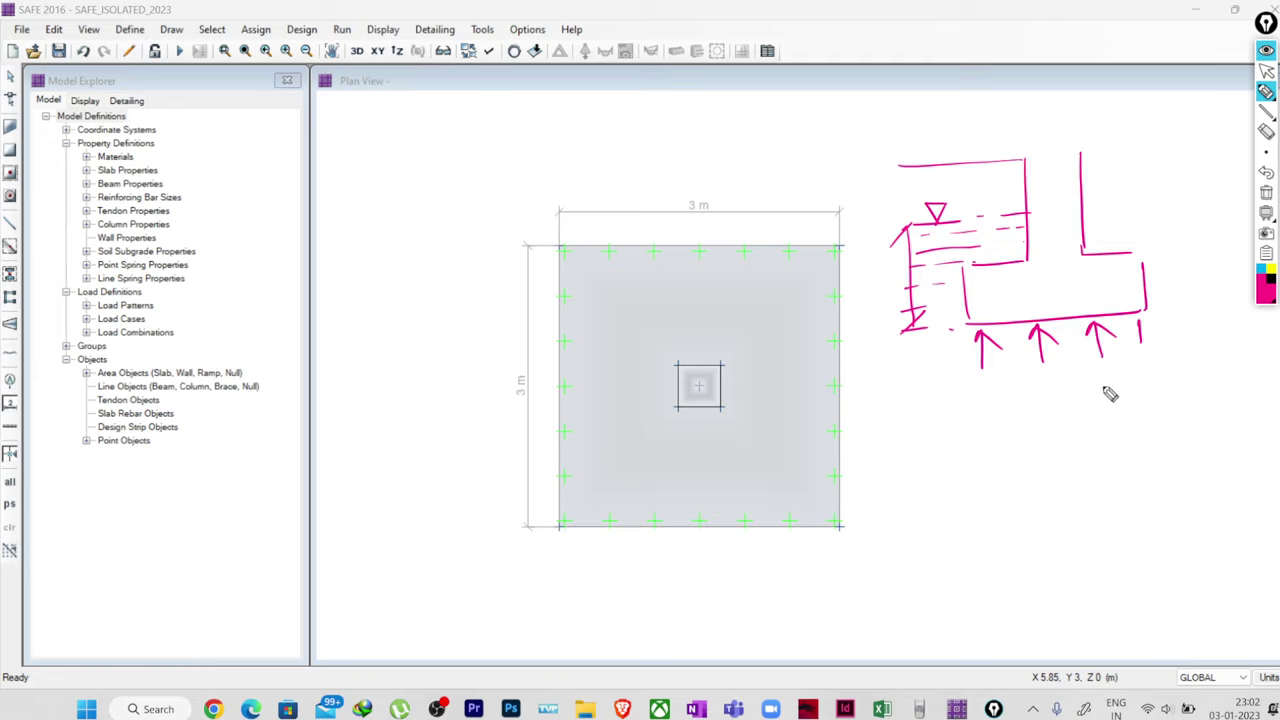
{"action": "left_click", "coordinate": [1265, 195]}
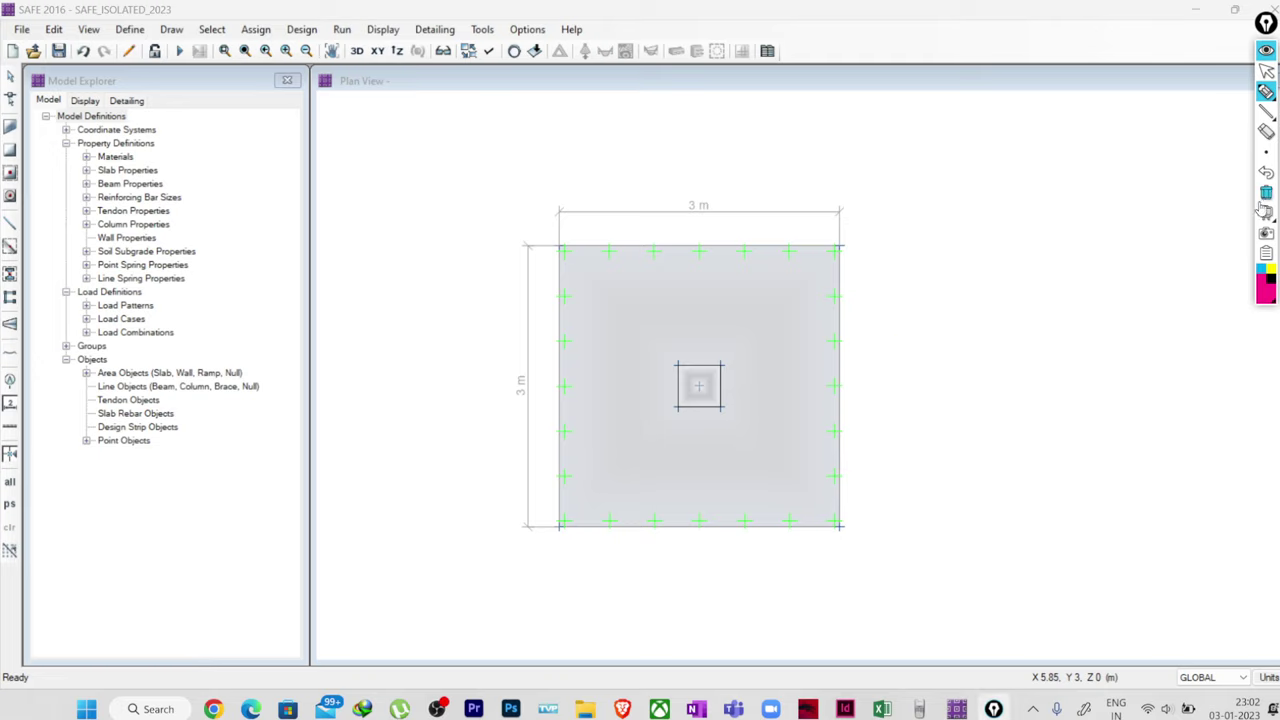
{"action": "left_click", "coordinate": [1266, 71]}
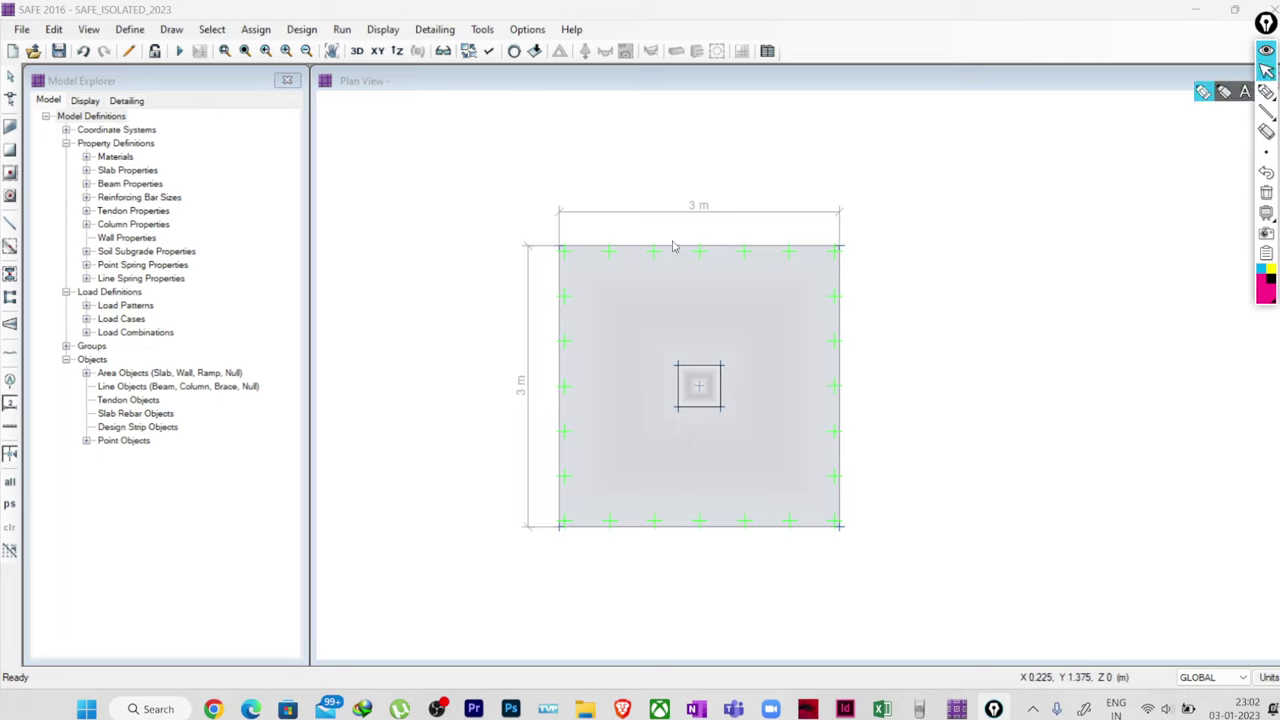
Check that 1.5D+1.5LL is assigned as the design load combination for Strength (Ultimate).
{"action": "left_click", "coordinate": [343, 30]}
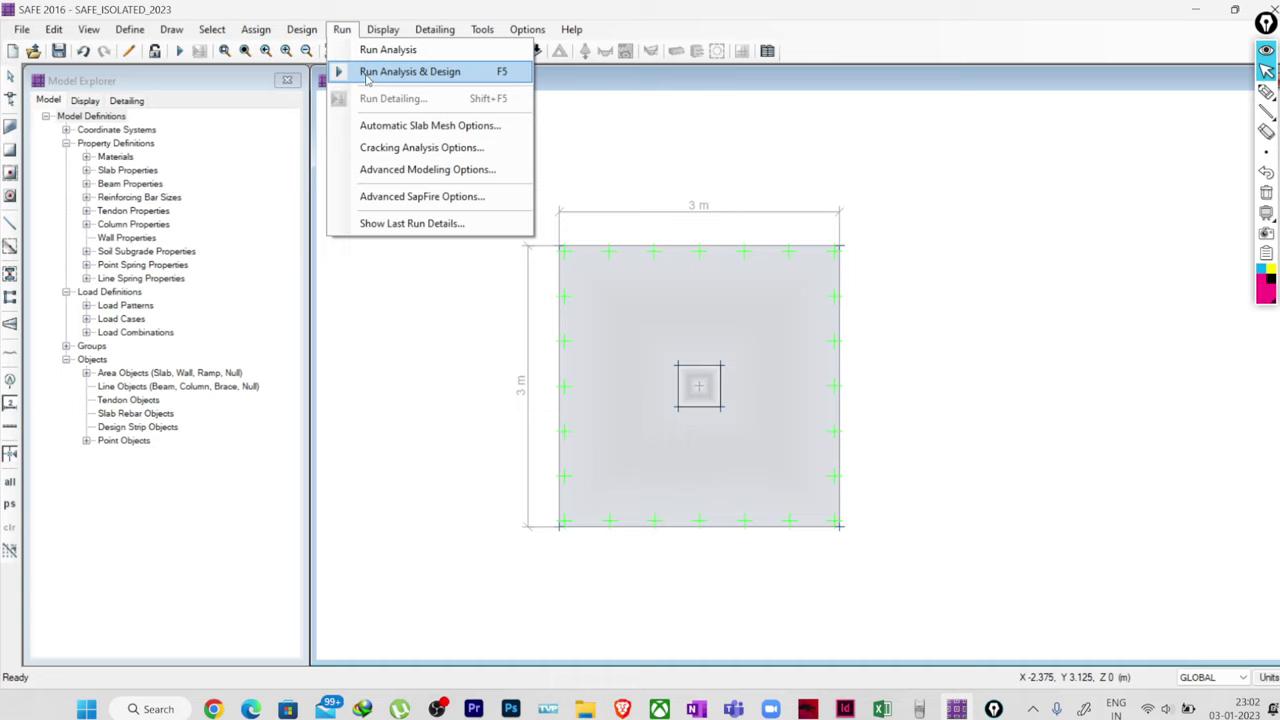
{"action": "mouse_move", "coordinate": [307, 32]}
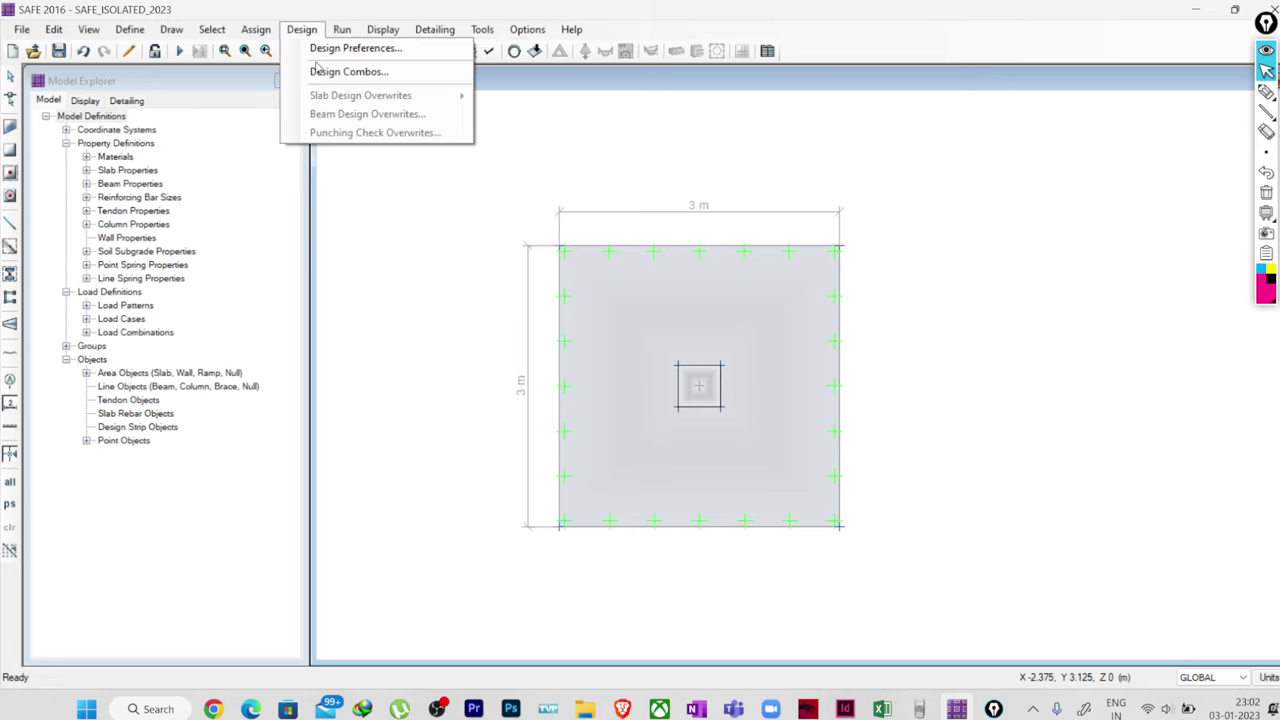
{"action": "left_click", "coordinate": [320, 71]}
{"action": "left_click", "coordinate": [716, 328]}
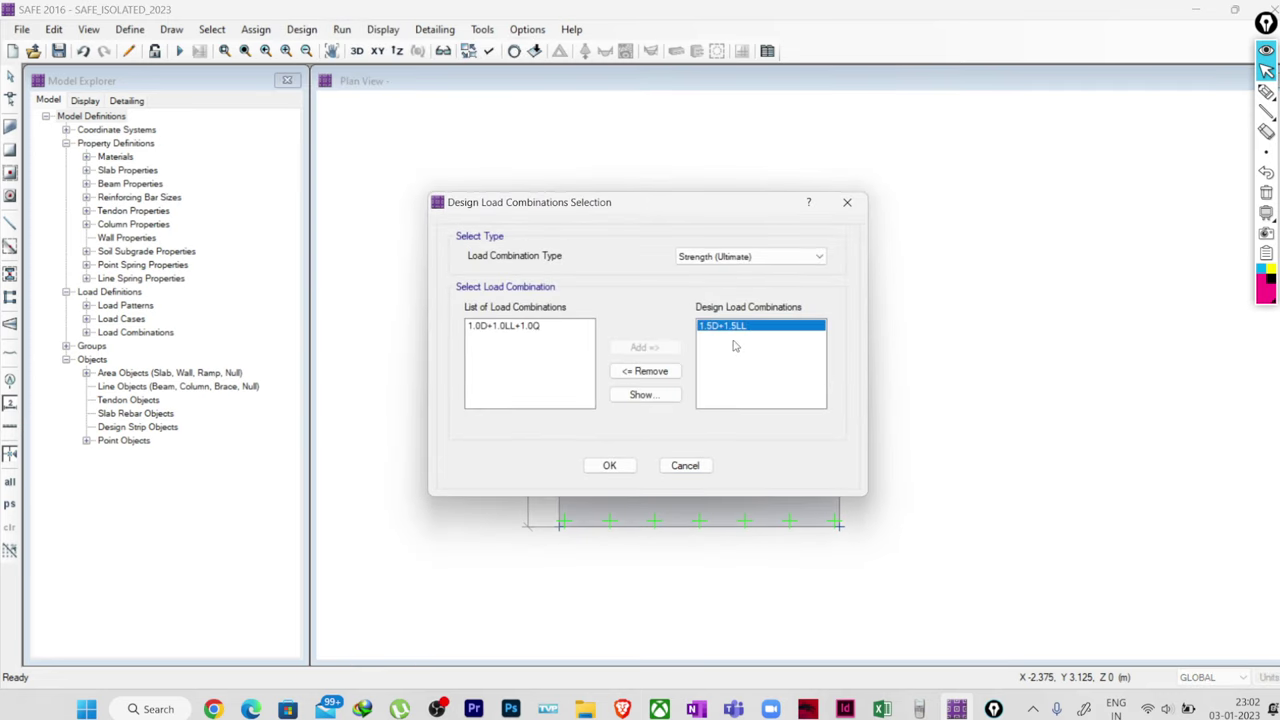
{"action": "left_click", "coordinate": [609, 466]}
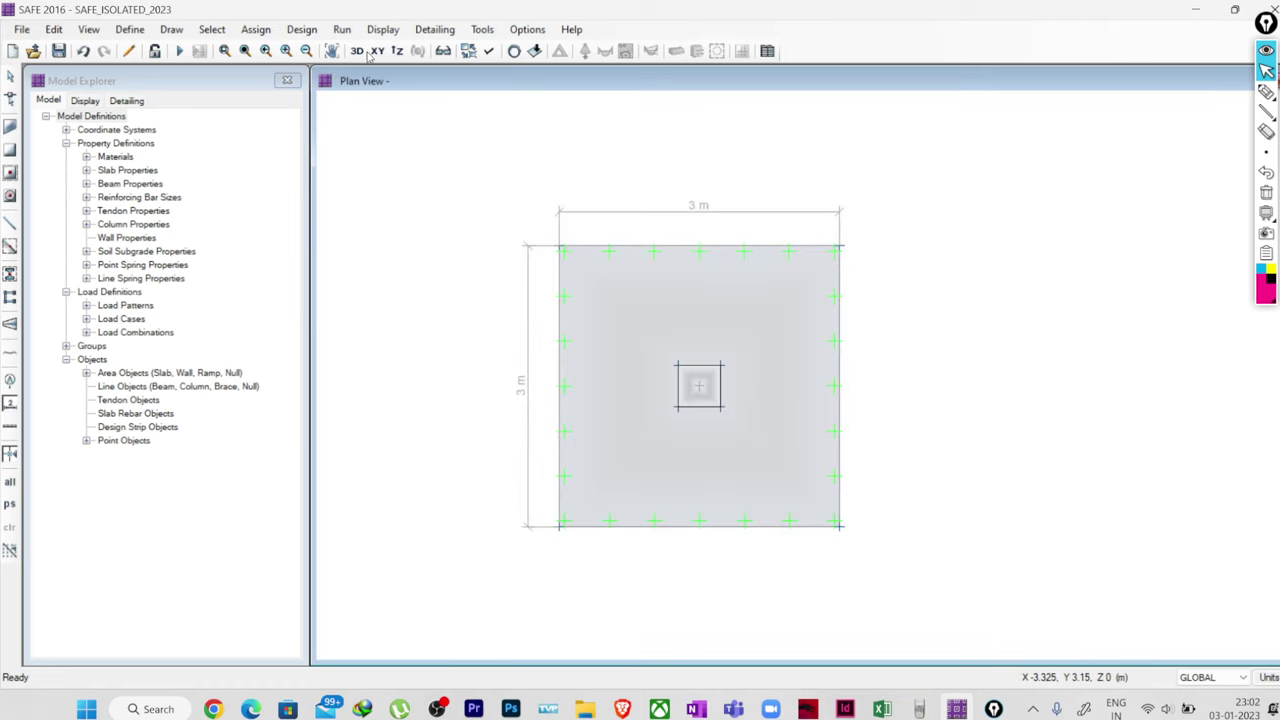
Run the analysis and design of the 3 m by 3 m footing model.
{"action": "left_click", "coordinate": [342, 30]}
{"action": "left_click", "coordinate": [405, 71]}
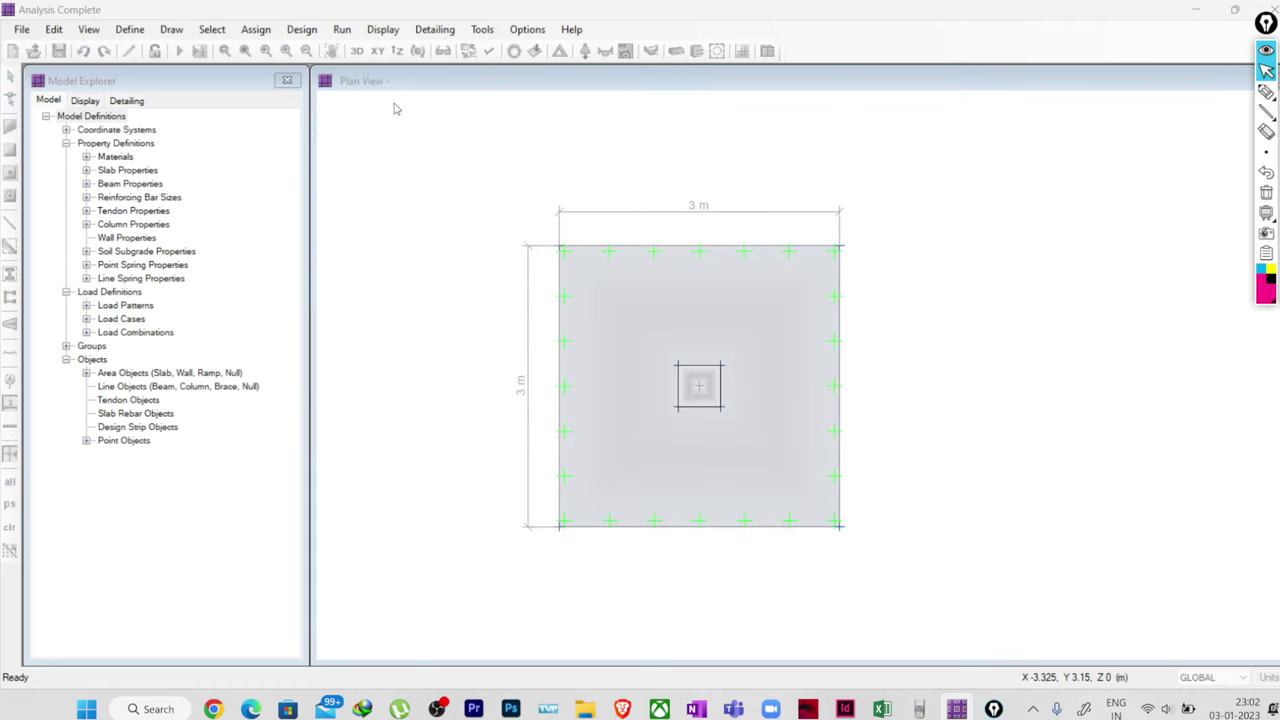
{"action": "scroll", "coordinate": [836, 380], "scroll_direction": "up", "scroll_amount": 2}
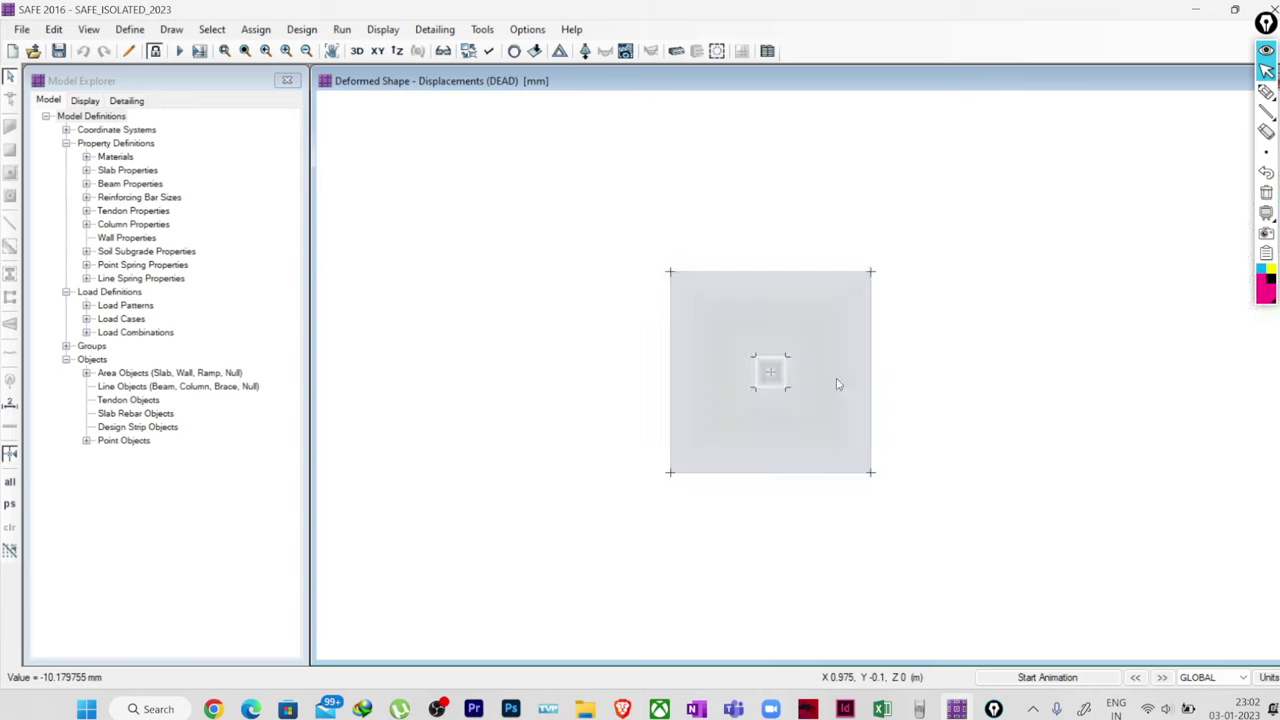
{"action": "scroll", "coordinate": [888, 382], "scroll_direction": "up", "scroll_amount": 1}
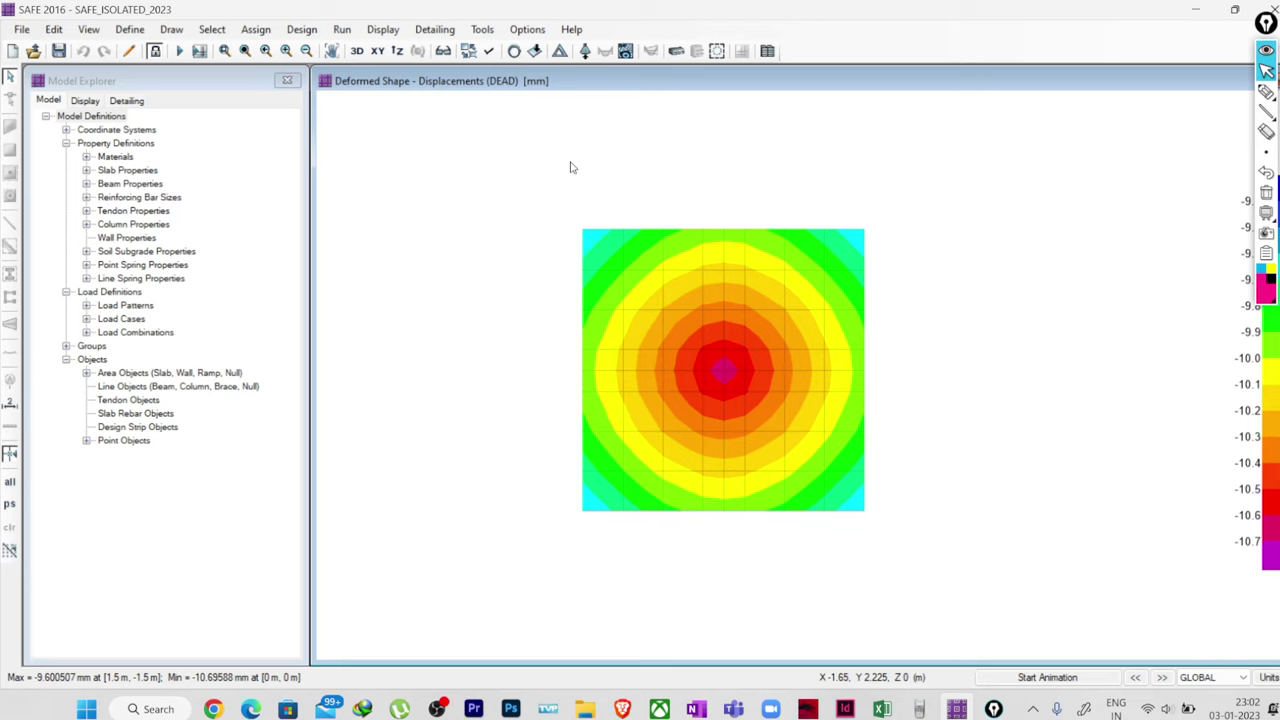
Handwrite the list "1) Two way shear, 2) One way shear" beside the displacement plot and tick the first item.
{"action": "left_click", "coordinate": [1266, 90]}
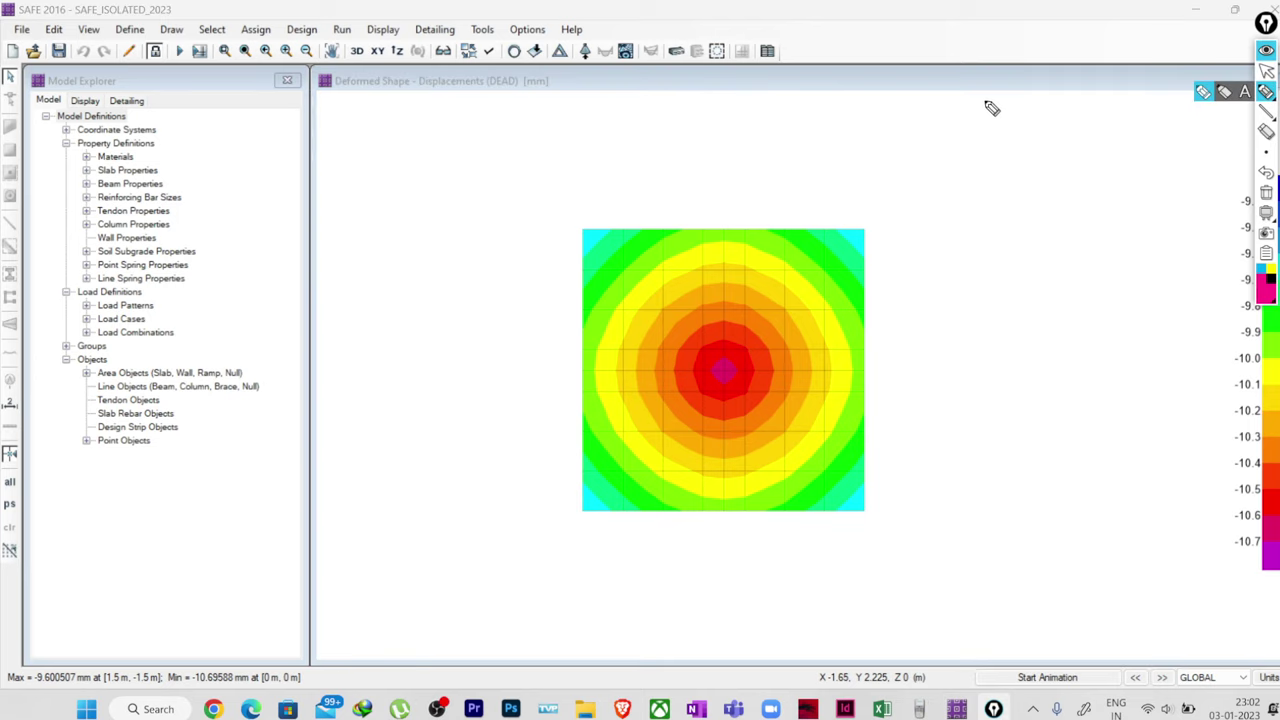
{"action": "mouse_move", "coordinate": [964, 126]}
{"action": "left_mouse_down"}
{"action": "mouse_move", "coordinate": [992, 140]}
{"action": "mouse_move", "coordinate": [995, 120]}
{"action": "mouse_move", "coordinate": [1001, 131]}
{"action": "mouse_move", "coordinate": [1062, 128]}
{"action": "left_mouse_up"}
{"action": "mouse_move", "coordinate": [1055, 118]}
{"action": "left_mouse_down"}
{"action": "mouse_move", "coordinate": [1052, 147]}
{"action": "mouse_move", "coordinate": [1095, 115]}
{"action": "mouse_move", "coordinate": [1131, 131]}
{"action": "left_mouse_up"}
{"action": "mouse_move", "coordinate": [954, 168]}
{"action": "left_mouse_down"}
{"action": "mouse_move", "coordinate": [1037, 175]}
{"action": "mouse_move", "coordinate": [1057, 156]}
{"action": "mouse_move", "coordinate": [1076, 156]}
{"action": "mouse_move", "coordinate": [1078, 184]}
{"action": "mouse_move", "coordinate": [1105, 130]}
{"action": "mouse_move", "coordinate": [1140, 158]}
{"action": "left_mouse_up"}
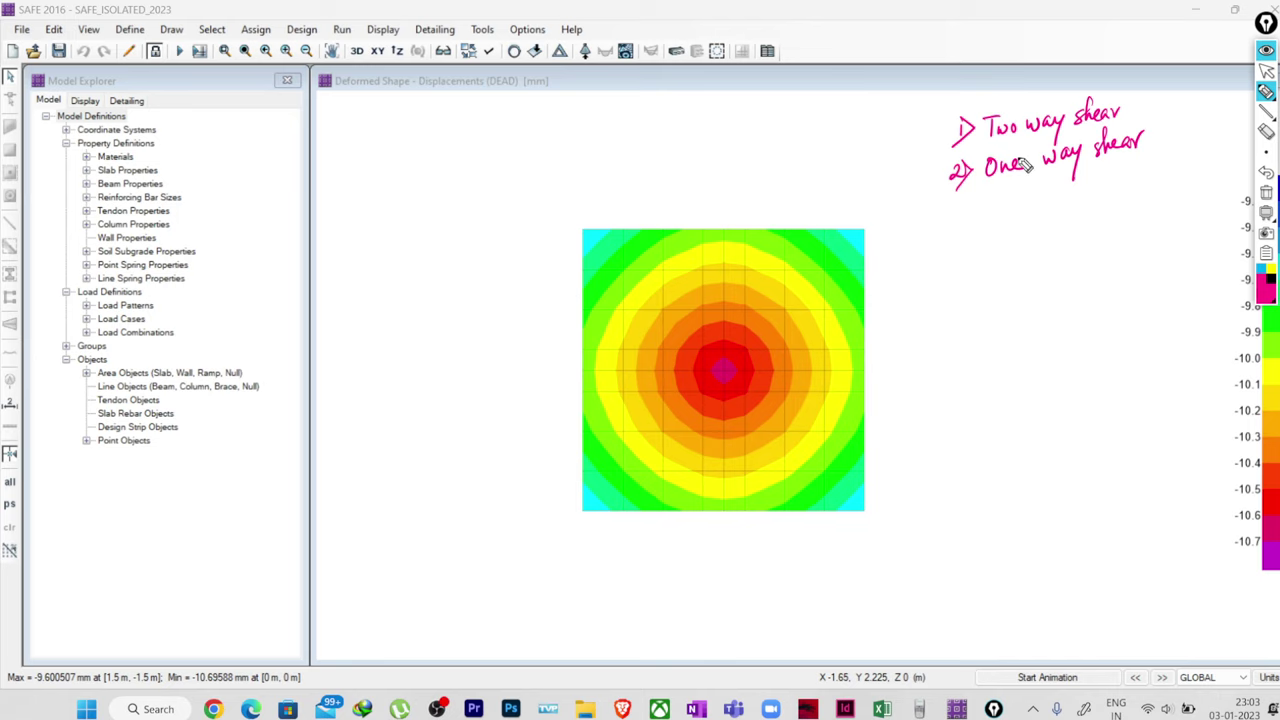
{"action": "left_click_drag", "start_coordinate": [1133, 105], "coordinate": [1143, 96]}
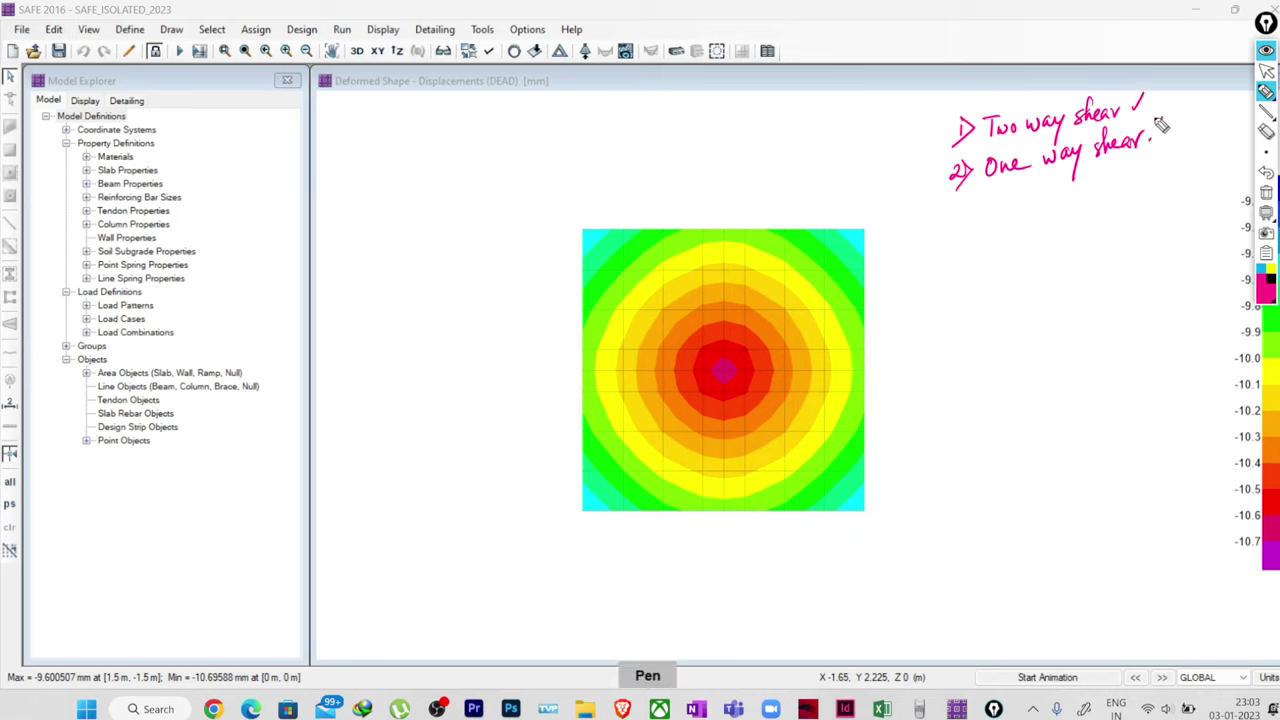
Handwrite Vu = Vc + Vs, circle and cross out Vs in black, underline Vc, then clear all annotations.
{"action": "mouse_move", "coordinate": [966, 230]}
{"action": "left_mouse_down"}
{"action": "mouse_move", "coordinate": [1001, 250]}
{"action": "mouse_move", "coordinate": [1015, 230]}
{"action": "left_mouse_up"}
{"action": "mouse_move", "coordinate": [1001, 241]}
{"action": "left_mouse_down"}
{"action": "mouse_move", "coordinate": [1040, 222]}
{"action": "mouse_move", "coordinate": [1050, 238]}
{"action": "mouse_move", "coordinate": [1068, 219]}
{"action": "left_mouse_up"}
{"action": "mouse_move", "coordinate": [1062, 212]}
{"action": "left_mouse_down"}
{"action": "mouse_move", "coordinate": [1064, 228]}
{"action": "mouse_move", "coordinate": [1094, 207]}
{"action": "mouse_move", "coordinate": [1092, 225]}
{"action": "left_mouse_up"}
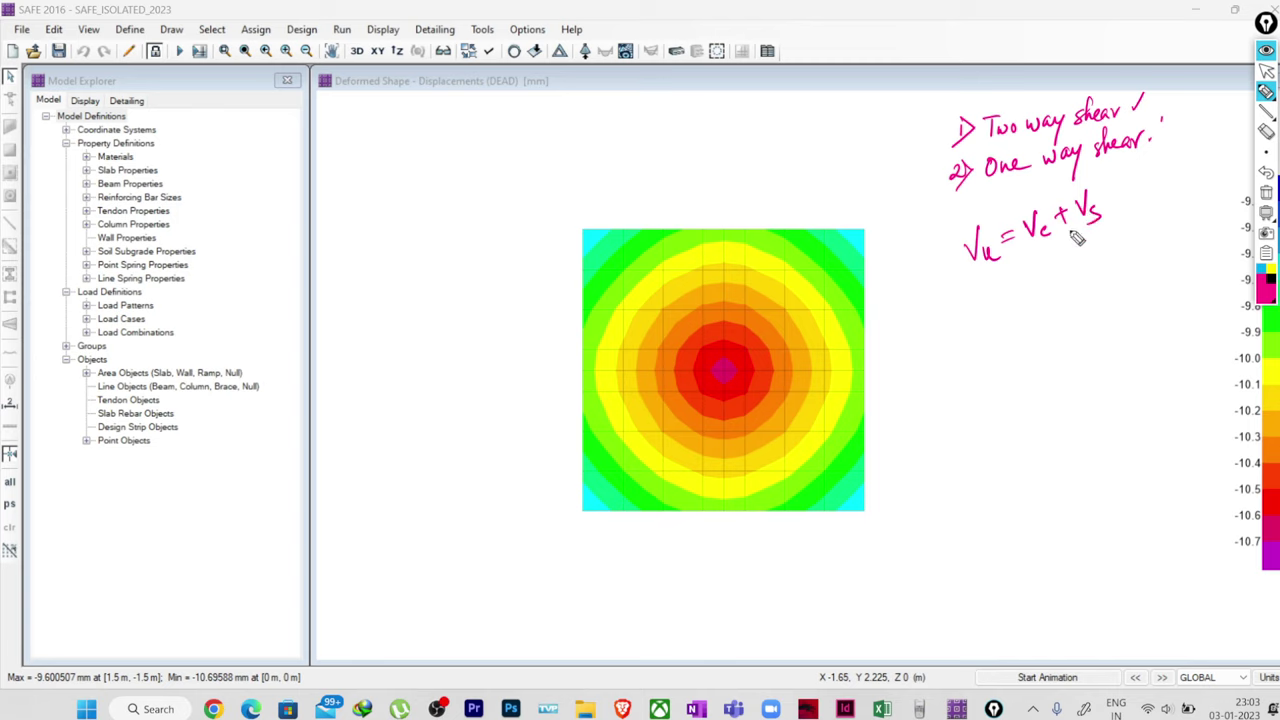
{"action": "left_click", "coordinate": [1266, 290]}
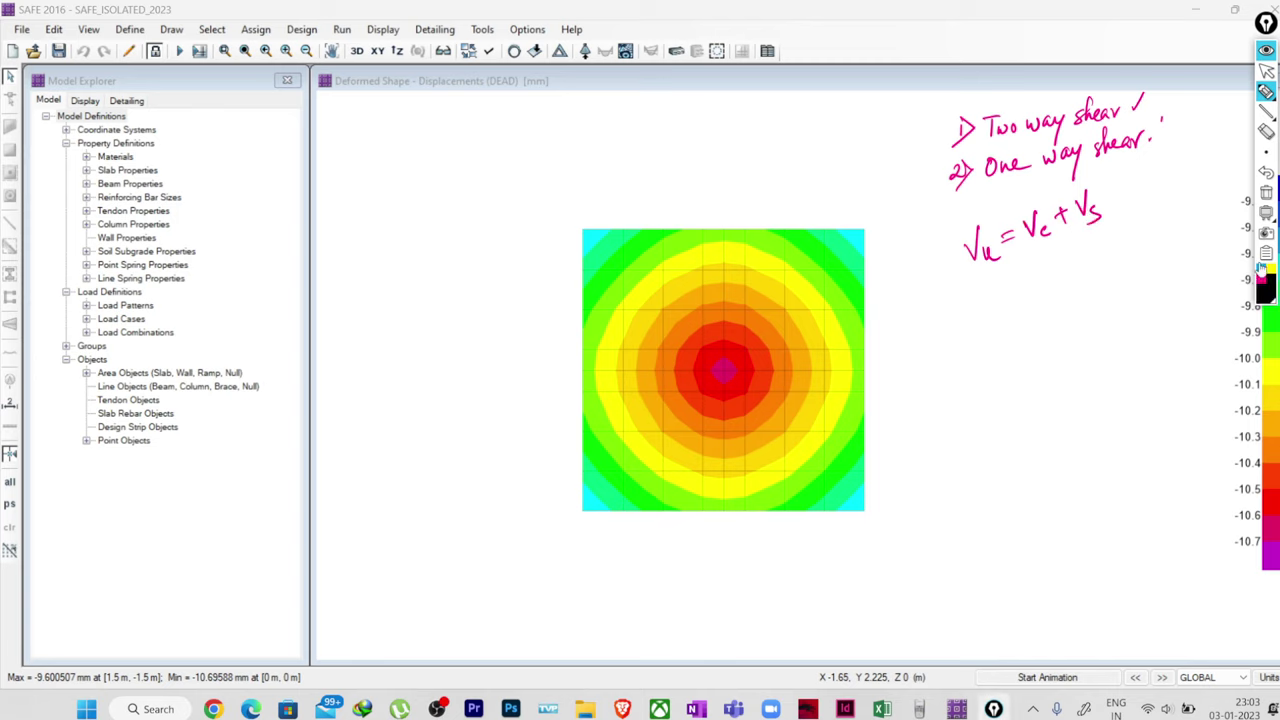
{"action": "mouse_move", "coordinate": [1108, 186]}
{"action": "left_mouse_down"}
{"action": "mouse_move", "coordinate": [1074, 230]}
{"action": "mouse_move", "coordinate": [1113, 230]}
{"action": "mouse_move", "coordinate": [1095, 194]}
{"action": "mouse_move", "coordinate": [1126, 222]}
{"action": "left_mouse_up"}
{"action": "left_click_drag", "start_coordinate": [1114, 172], "coordinate": [1082, 242]}
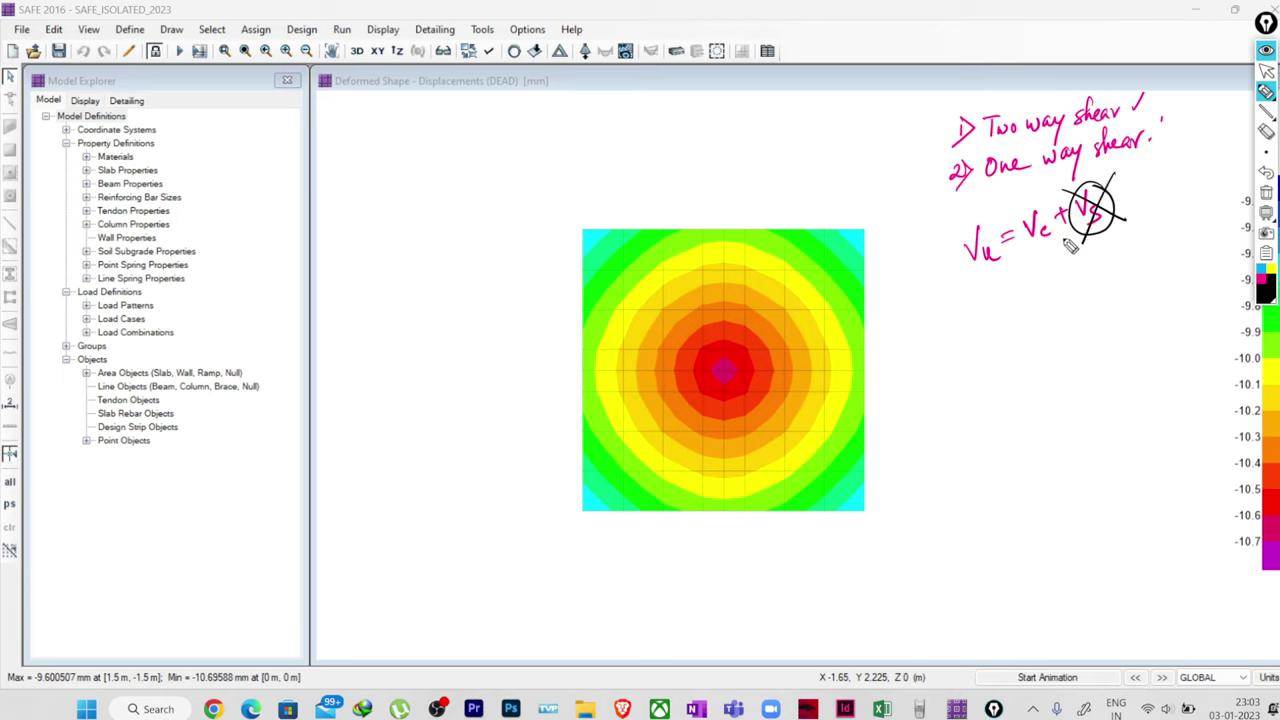
{"action": "left_click_drag", "start_coordinate": [1028, 250], "coordinate": [1056, 247]}
{"action": "left_click", "coordinate": [1266, 198]}
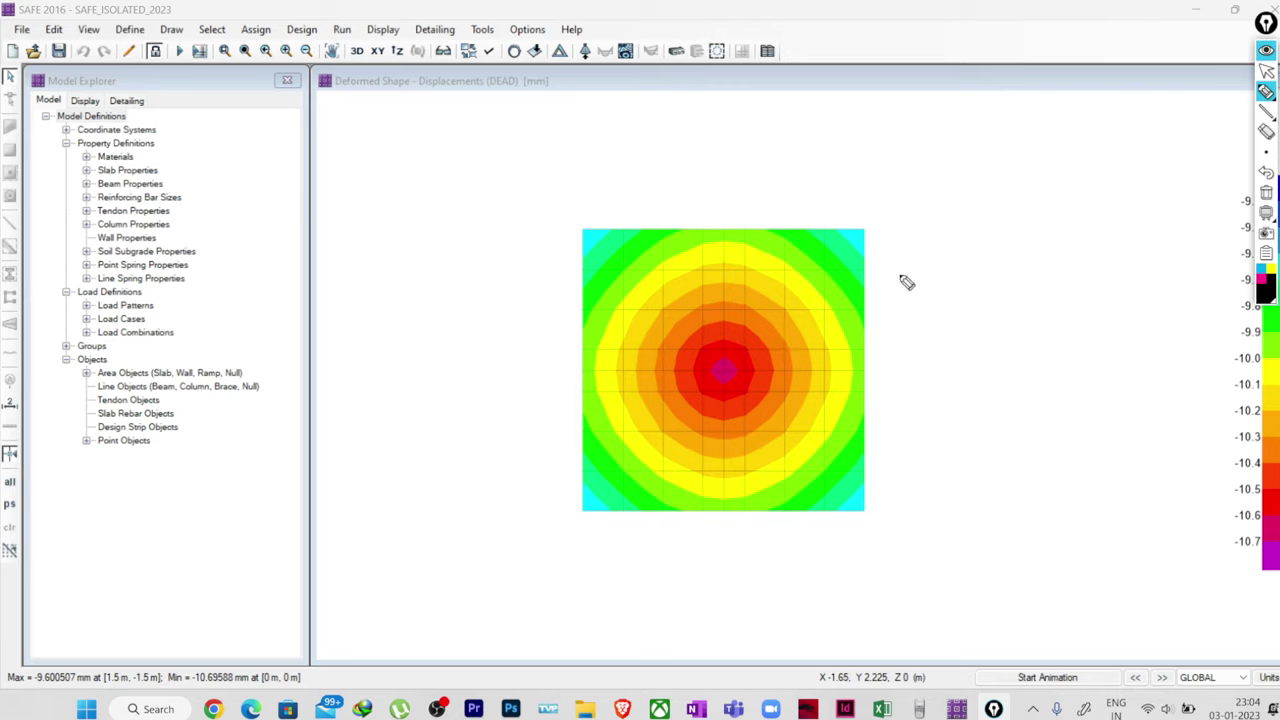
Sketch the column outline with a d/2 offset on the displacement plot, then clear it and leave pen mode.
{"action": "left_click", "coordinate": [1266, 89]}
{"action": "mouse_move", "coordinate": [709, 354]}
{"action": "left_mouse_down"}
{"action": "mouse_move", "coordinate": [747, 348]}
{"action": "mouse_move", "coordinate": [749, 390]}
{"action": "mouse_move", "coordinate": [713, 392]}
{"action": "mouse_move", "coordinate": [749, 391]}
{"action": "mouse_move", "coordinate": [759, 366]}
{"action": "mouse_move", "coordinate": [777, 373]}
{"action": "mouse_move", "coordinate": [767, 384]}
{"action": "mouse_move", "coordinate": [752, 373]}
{"action": "mouse_move", "coordinate": [796, 346]}
{"action": "left_mouse_up"}
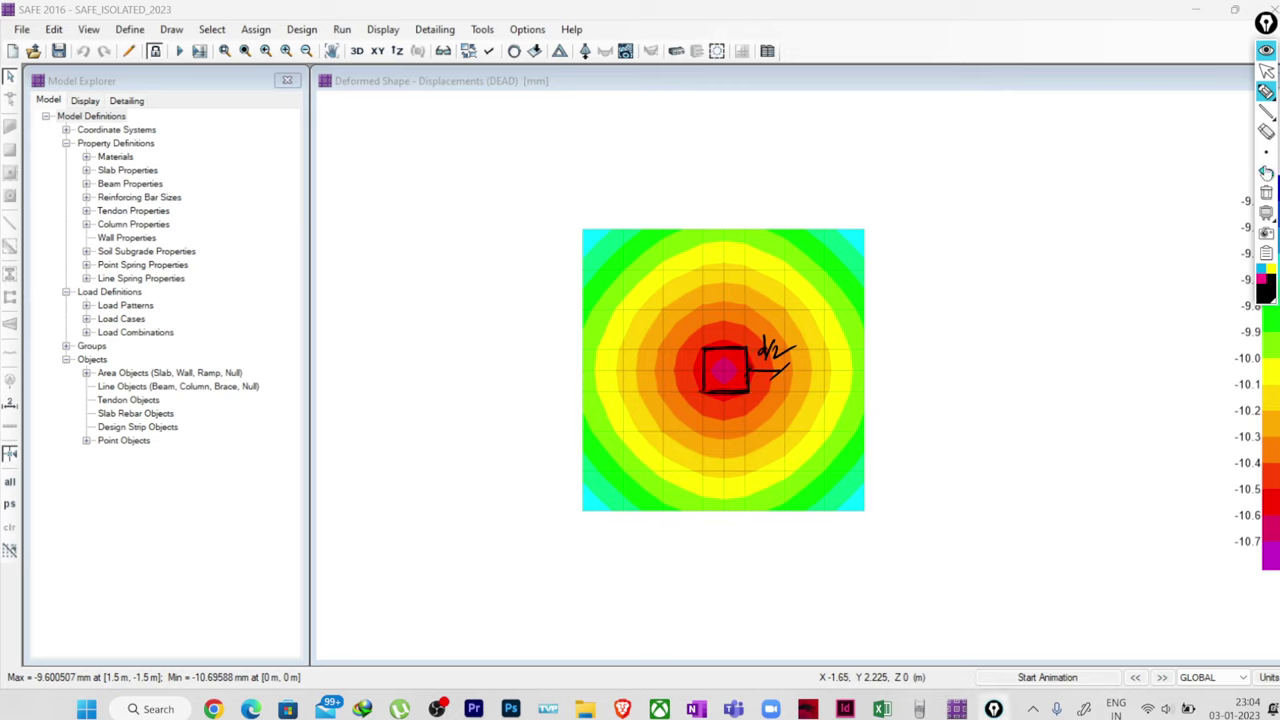
{"action": "left_click", "coordinate": [1266, 193]}
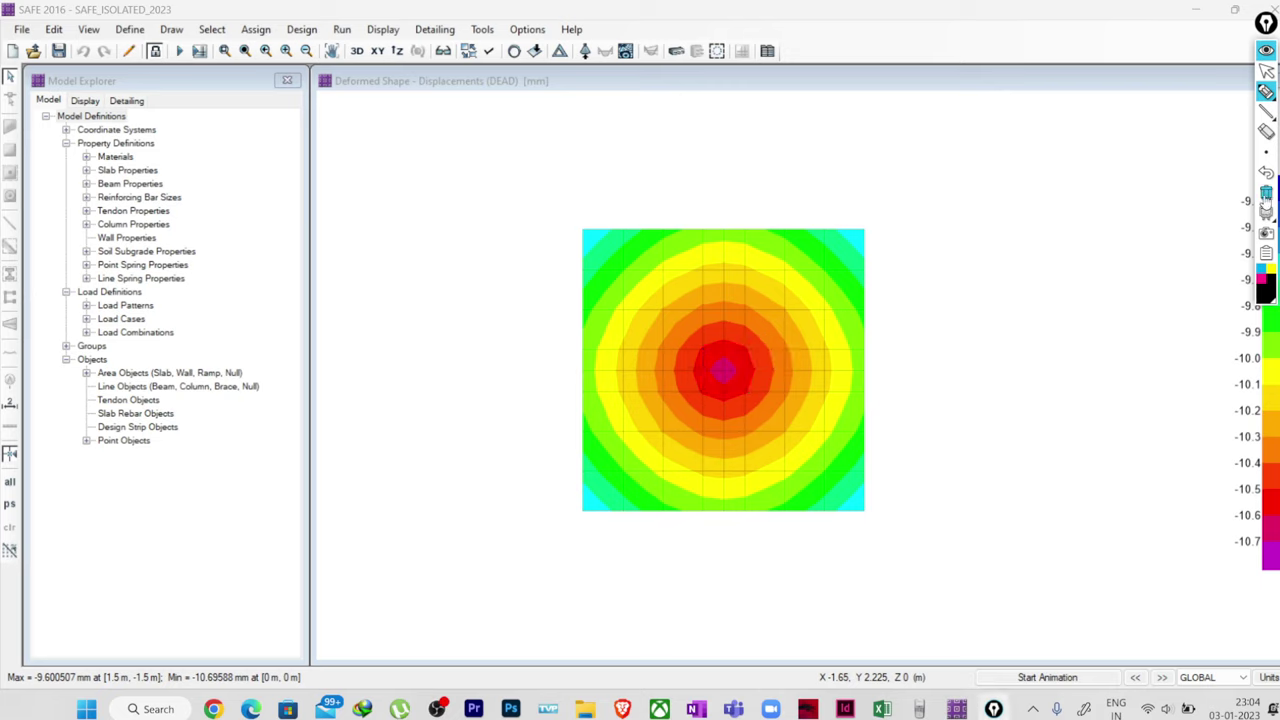
{"action": "left_click", "coordinate": [1266, 70]}
Display the punching shear design and review the IS 456-2000 punching check details at the column point.
{"action": "mouse_move", "coordinate": [816, 342]}
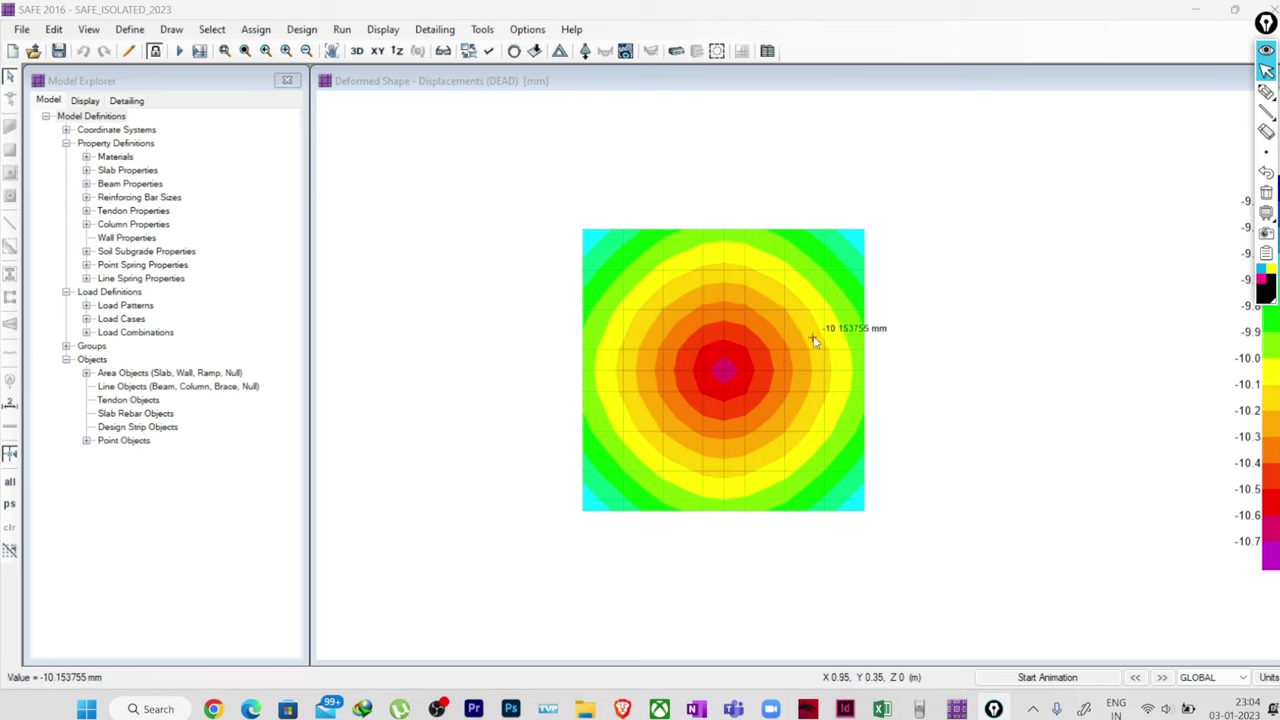
{"action": "mouse_move", "coordinate": [722, 380]}
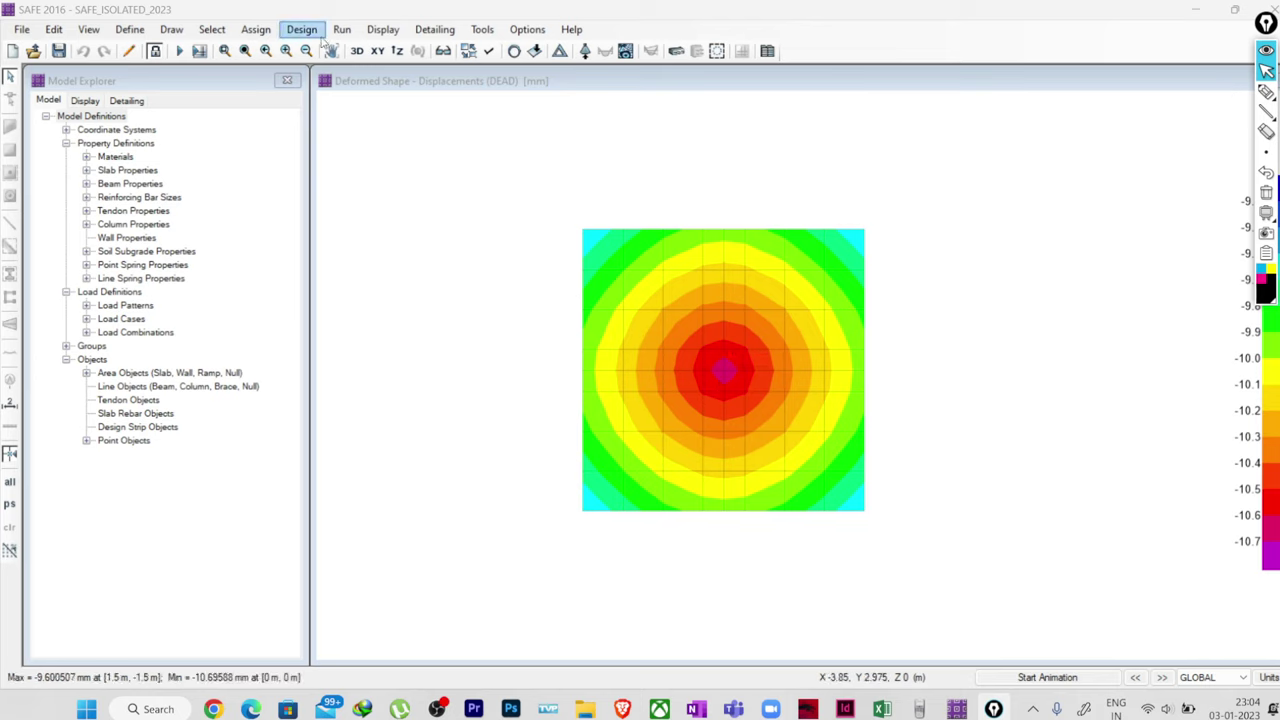
{"action": "left_click", "coordinate": [380, 30]}
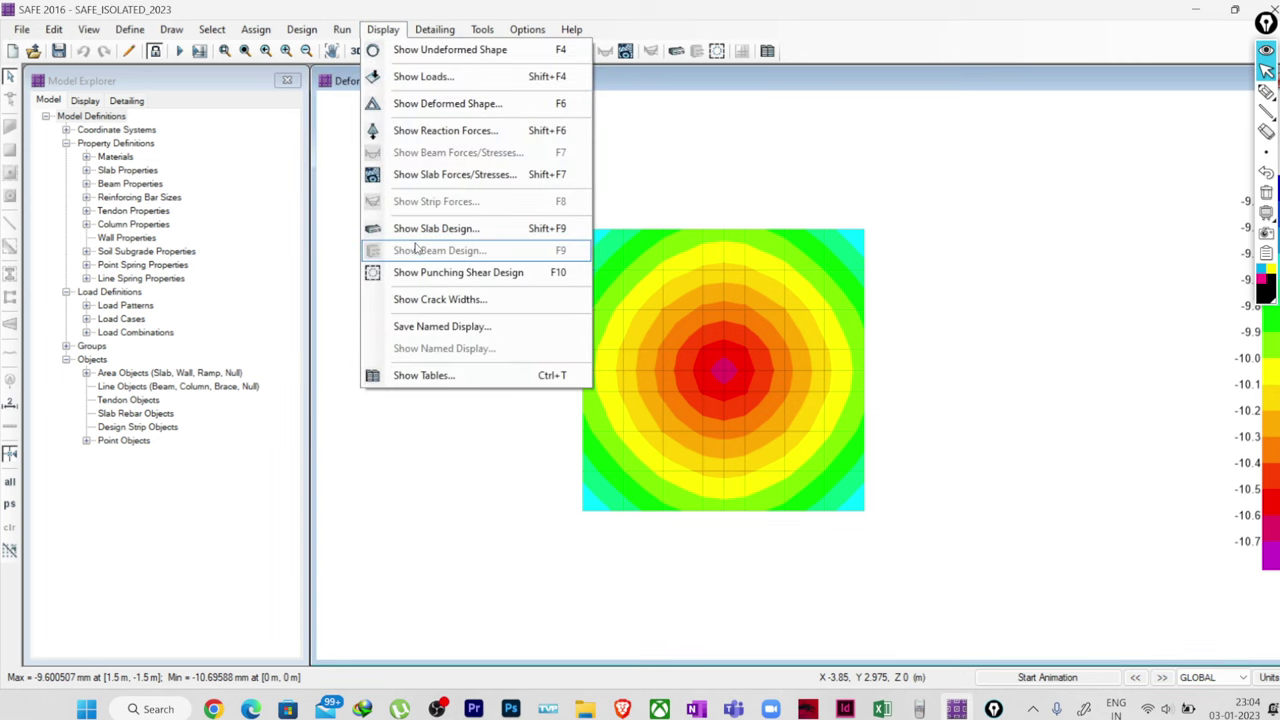
{"action": "left_click", "coordinate": [440, 272]}
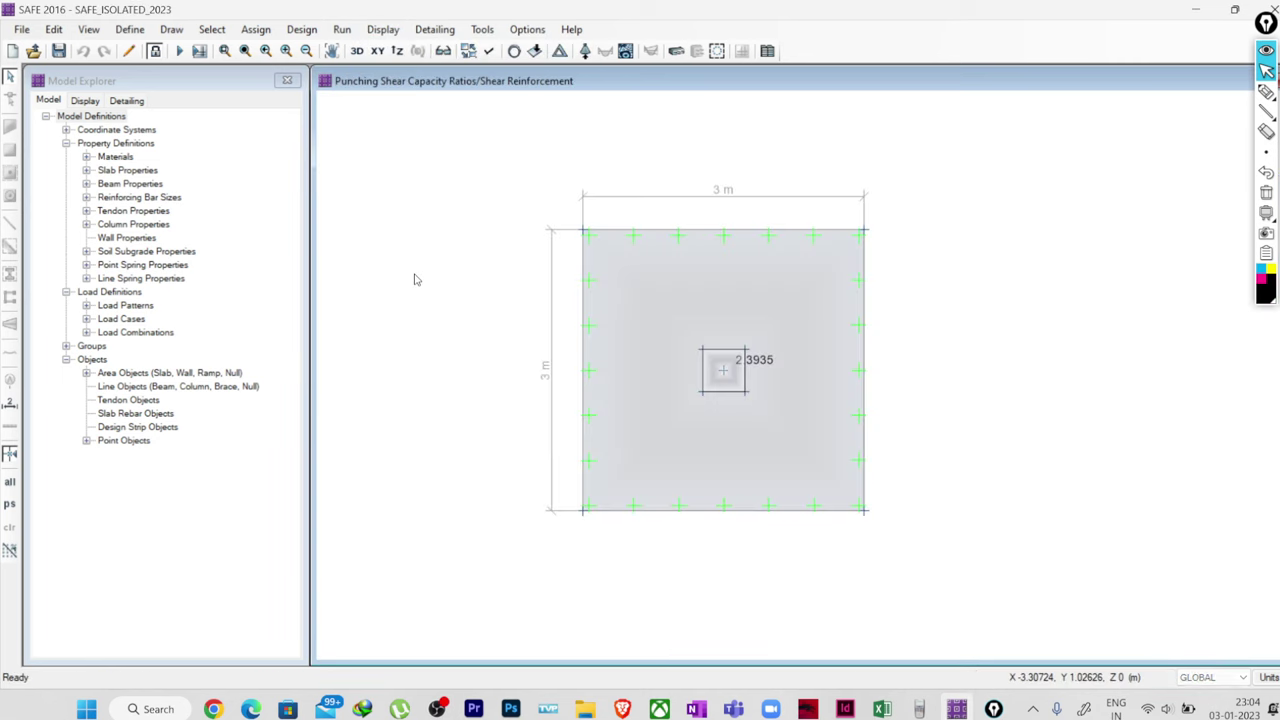
{"action": "mouse_move", "coordinate": [722, 373]}
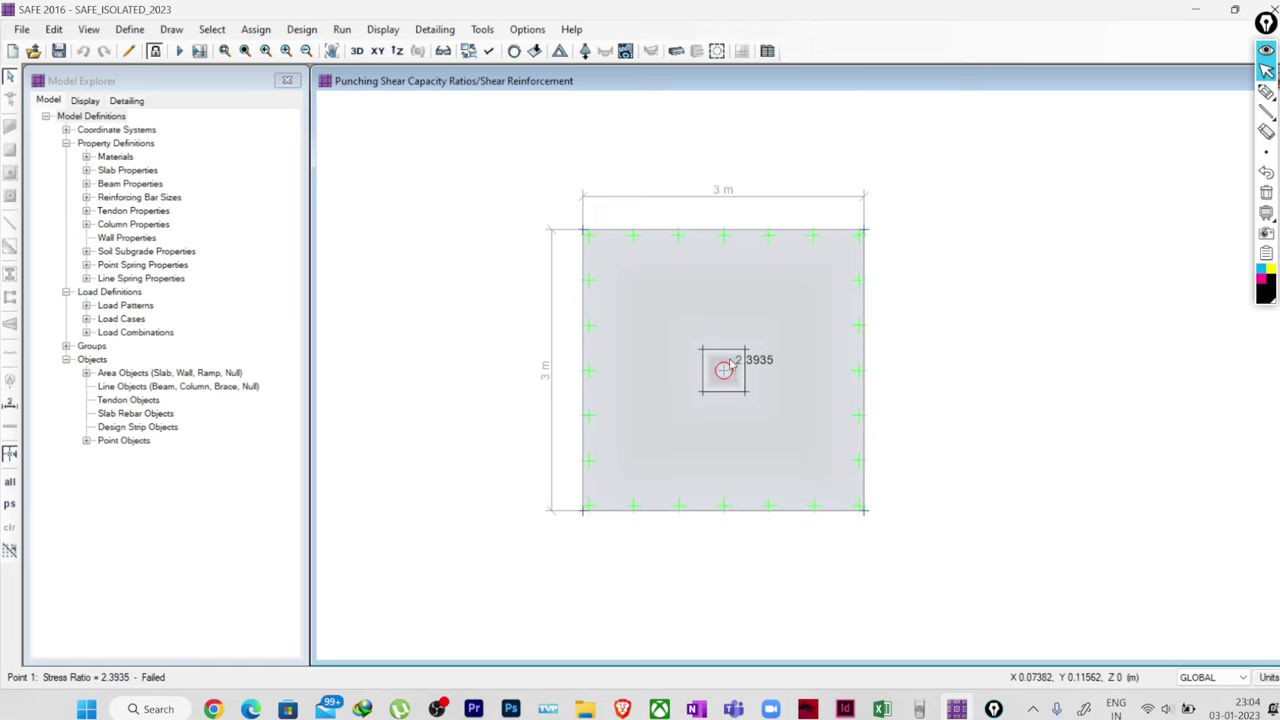
{"action": "right_click", "coordinate": [727, 375]}
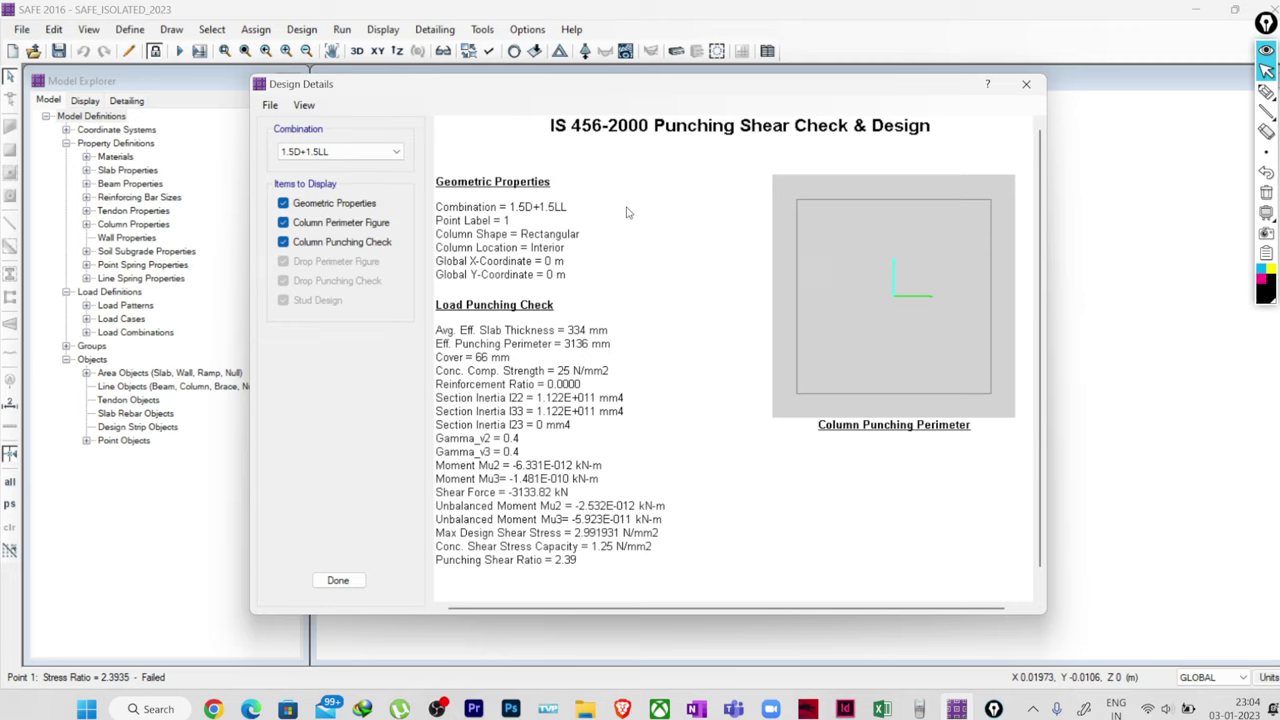
{"action": "left_click", "coordinate": [1027, 87]}
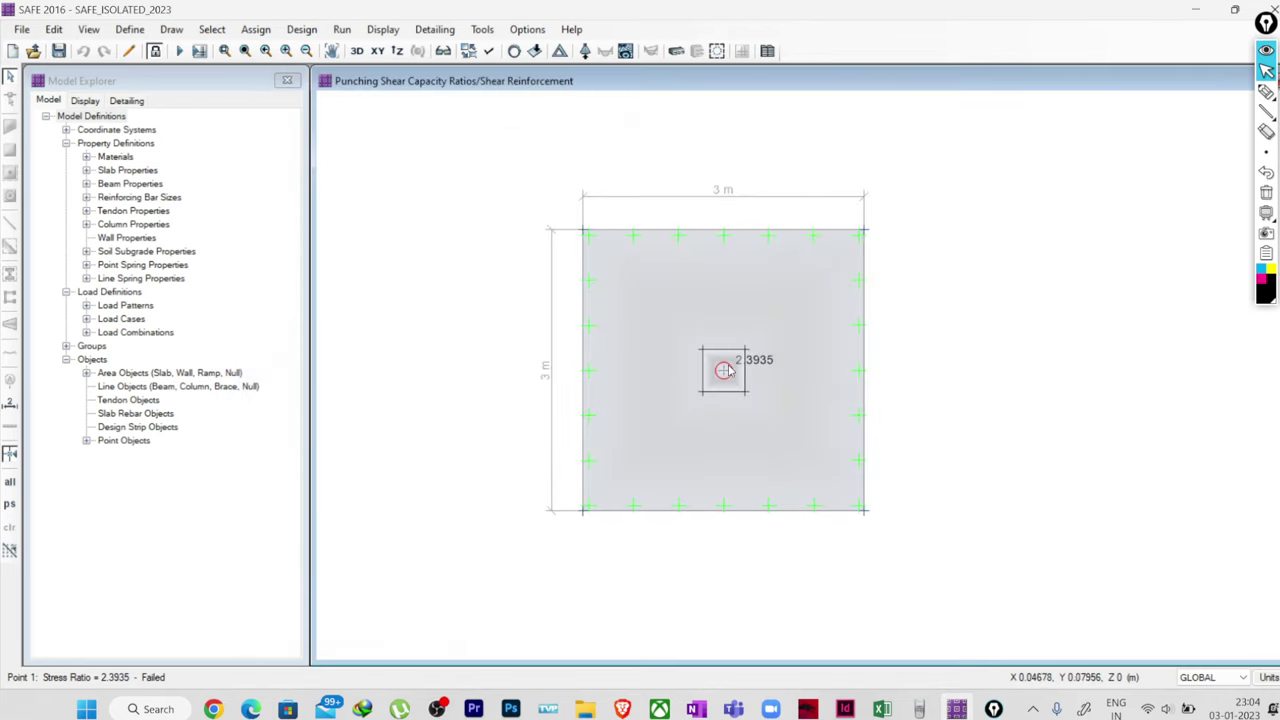
Handwrite the punching shear ratio Vu/Vc = 2.3935 beside the footing plan.
{"action": "left_click", "coordinate": [1266, 91]}
{"action": "mouse_move", "coordinate": [951, 166]}
{"action": "left_mouse_down"}
{"action": "mouse_move", "coordinate": [966, 152]}
{"action": "mouse_move", "coordinate": [984, 180]}
{"action": "mouse_move", "coordinate": [996, 172]}
{"action": "left_mouse_up"}
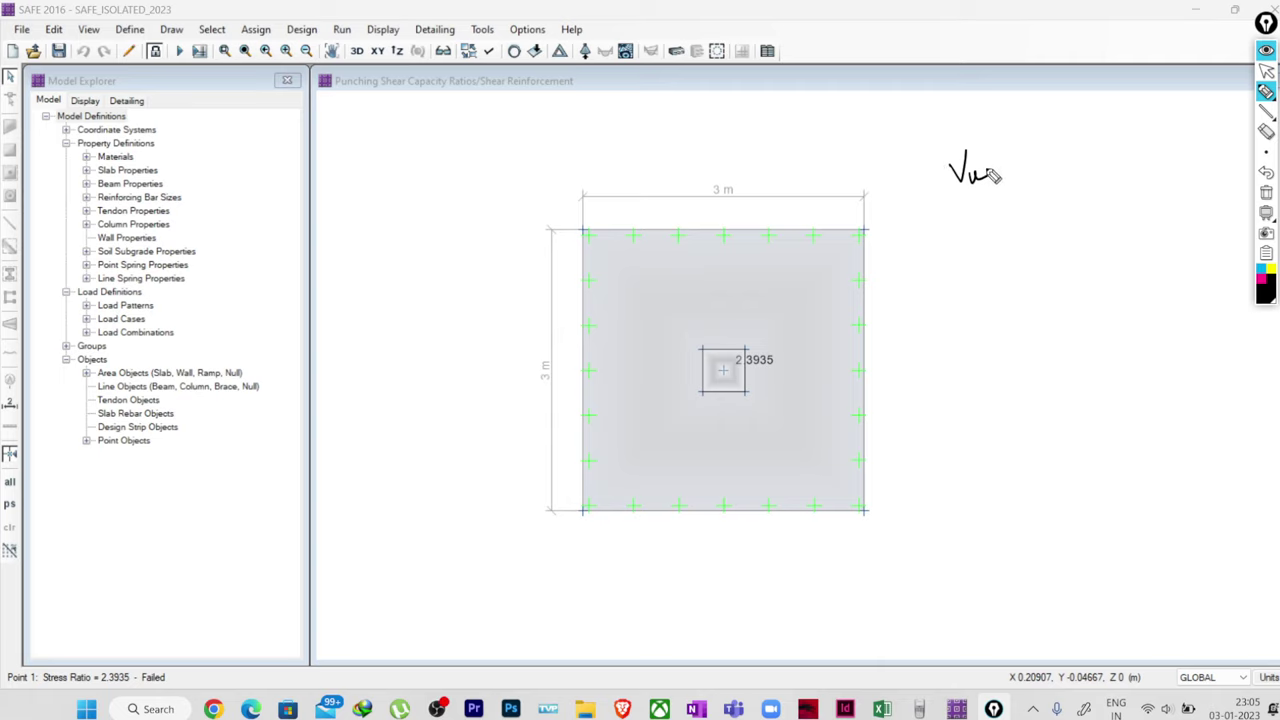
{"action": "mouse_move", "coordinate": [946, 205]}
{"action": "left_mouse_down"}
{"action": "mouse_move", "coordinate": [997, 185]}
{"action": "mouse_move", "coordinate": [979, 212]}
{"action": "mouse_move", "coordinate": [998, 218]}
{"action": "mouse_move", "coordinate": [1019, 171]}
{"action": "mouse_move", "coordinate": [1042, 172]}
{"action": "mouse_move", "coordinate": [1063, 147]}
{"action": "mouse_move", "coordinate": [1078, 163]}
{"action": "mouse_move", "coordinate": [1113, 110]}
{"action": "left_mouse_up"}
{"action": "left_click", "coordinate": [1053, 160]}
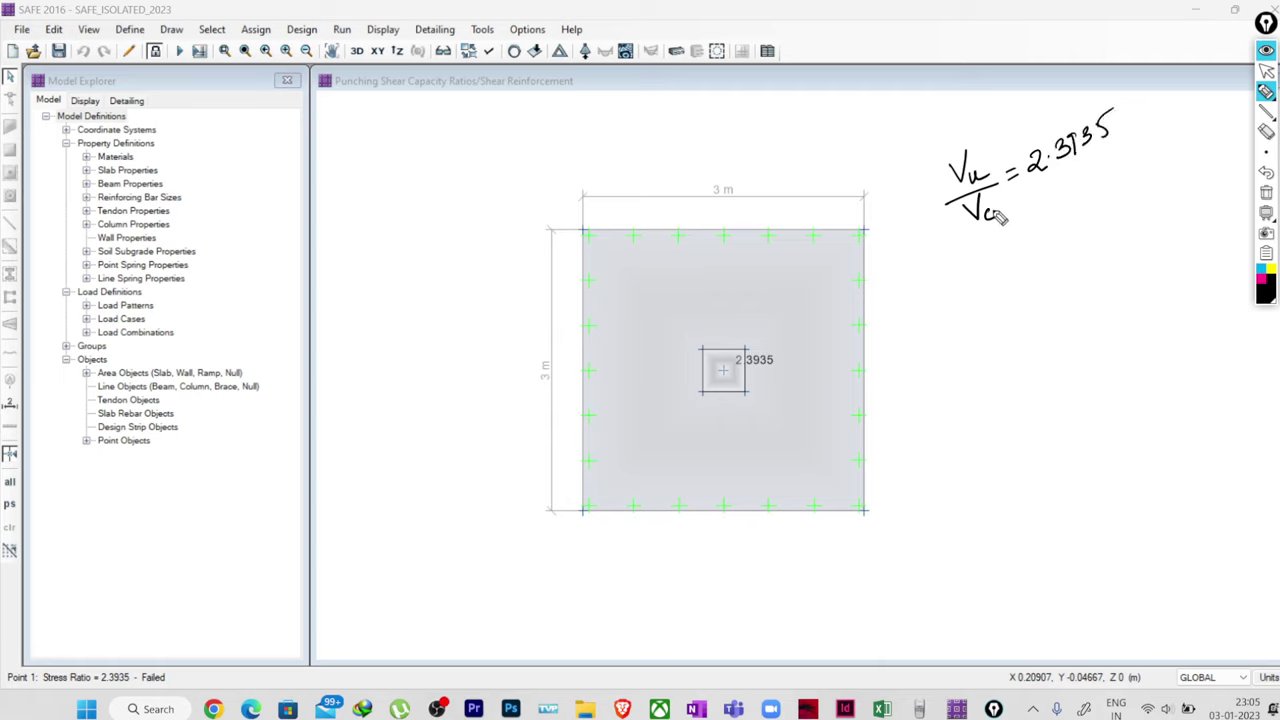
Tick Vu, circle Vc and underline 2.3935 in the handwritten ratio, then clear all annotations.
{"action": "mouse_move", "coordinate": [990, 198]}
{"action": "left_mouse_down"}
{"action": "mouse_move", "coordinate": [959, 230]}
{"action": "mouse_move", "coordinate": [993, 238]}
{"action": "mouse_move", "coordinate": [995, 195]}
{"action": "left_mouse_up"}
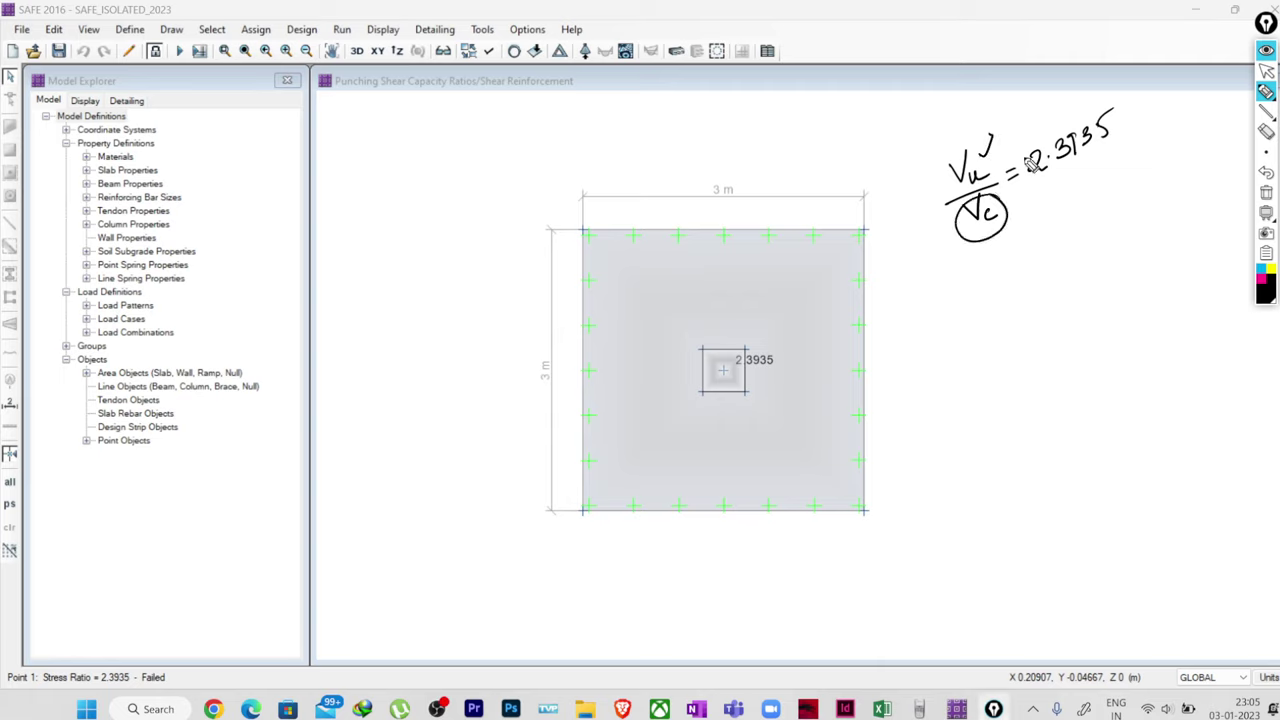
{"action": "left_click_drag", "start_coordinate": [1048, 178], "coordinate": [1098, 163]}
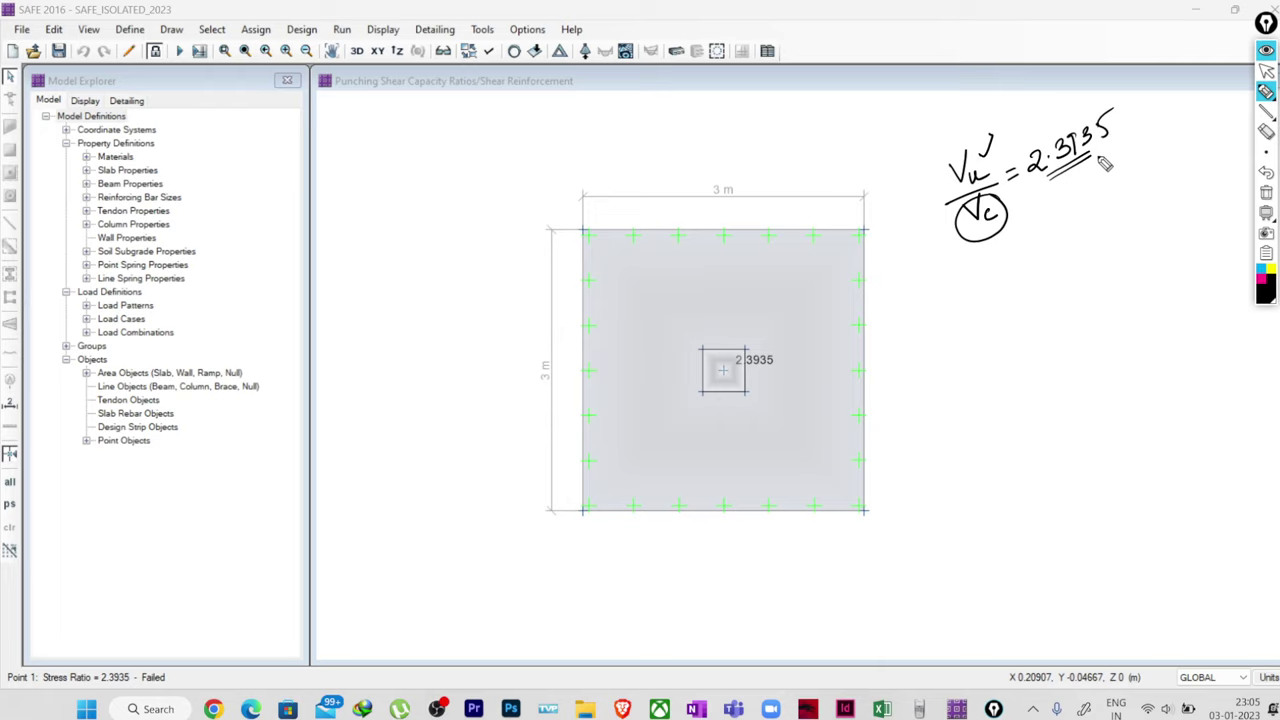
{"action": "left_click_drag", "start_coordinate": [998, 229], "coordinate": [1028, 222]}
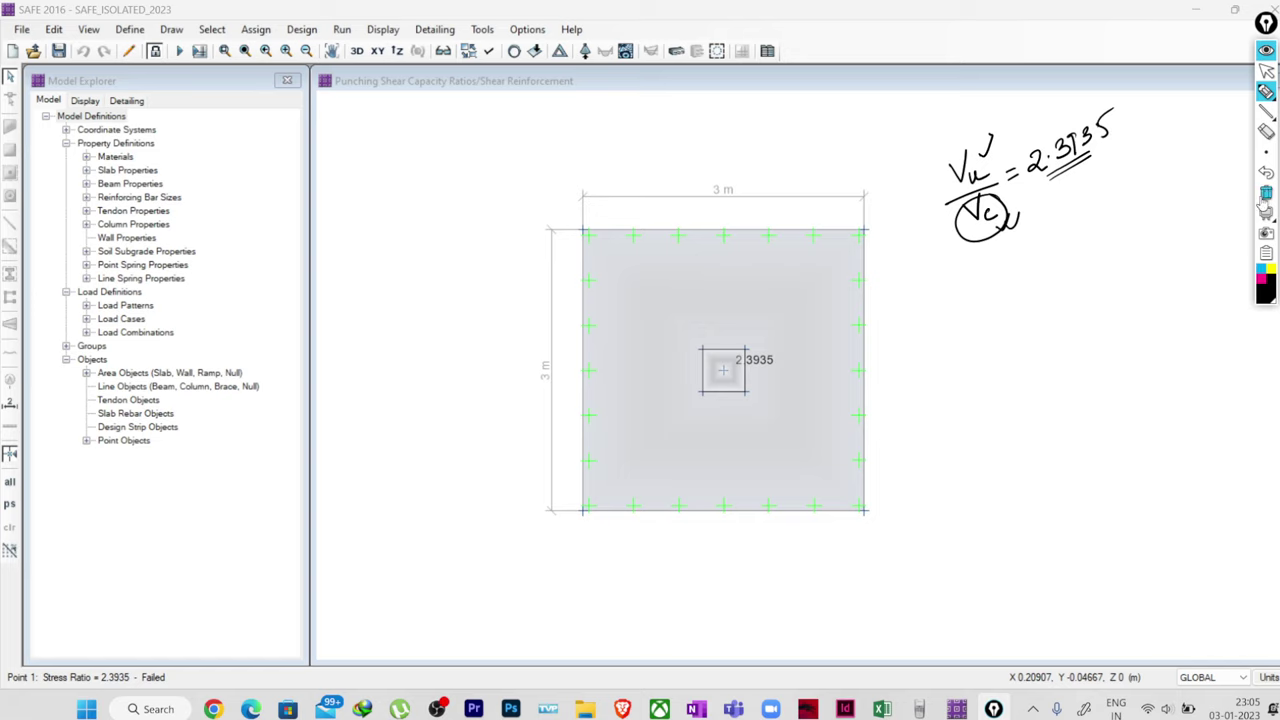
{"action": "left_click_drag", "start_coordinate": [1006, 172], "coordinate": [1018, 166]}
{"action": "left_click_drag", "start_coordinate": [1008, 180], "coordinate": [1020, 174]}
{"action": "left_click", "coordinate": [1266, 195]}
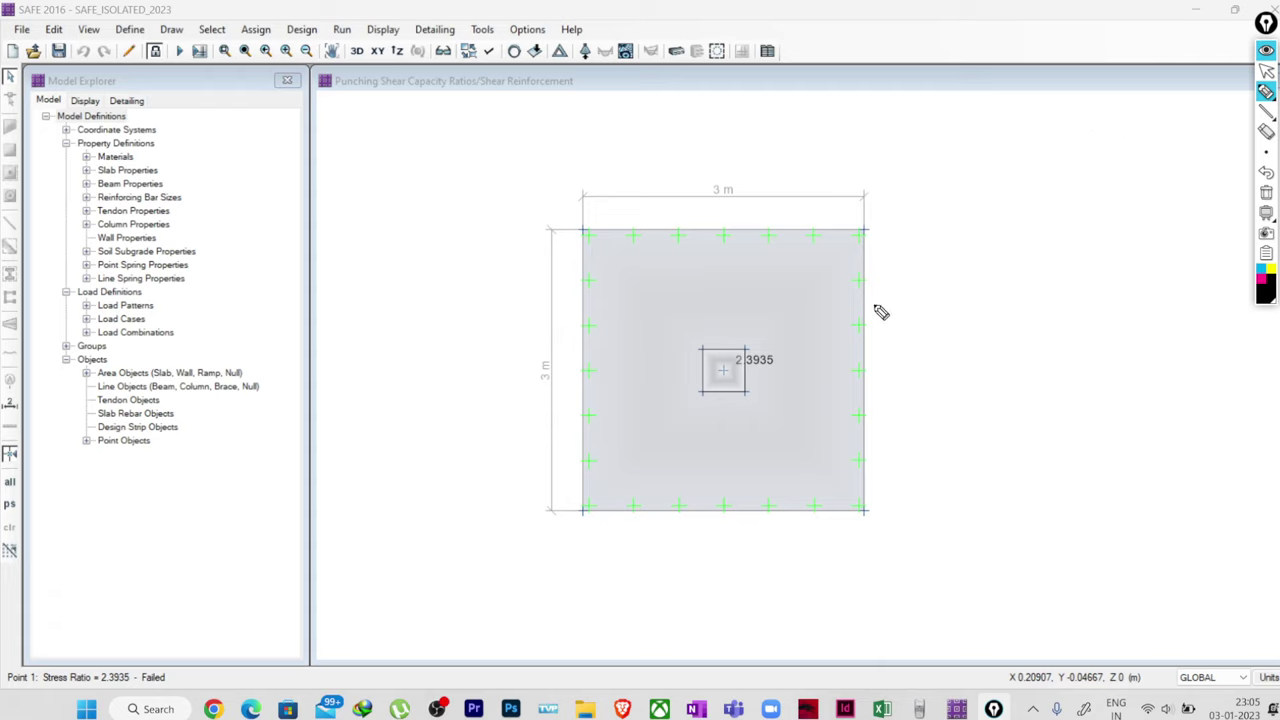
Leave annotation mode and unlock the analysed model for editing.
{"action": "left_click", "coordinate": [1266, 71]}
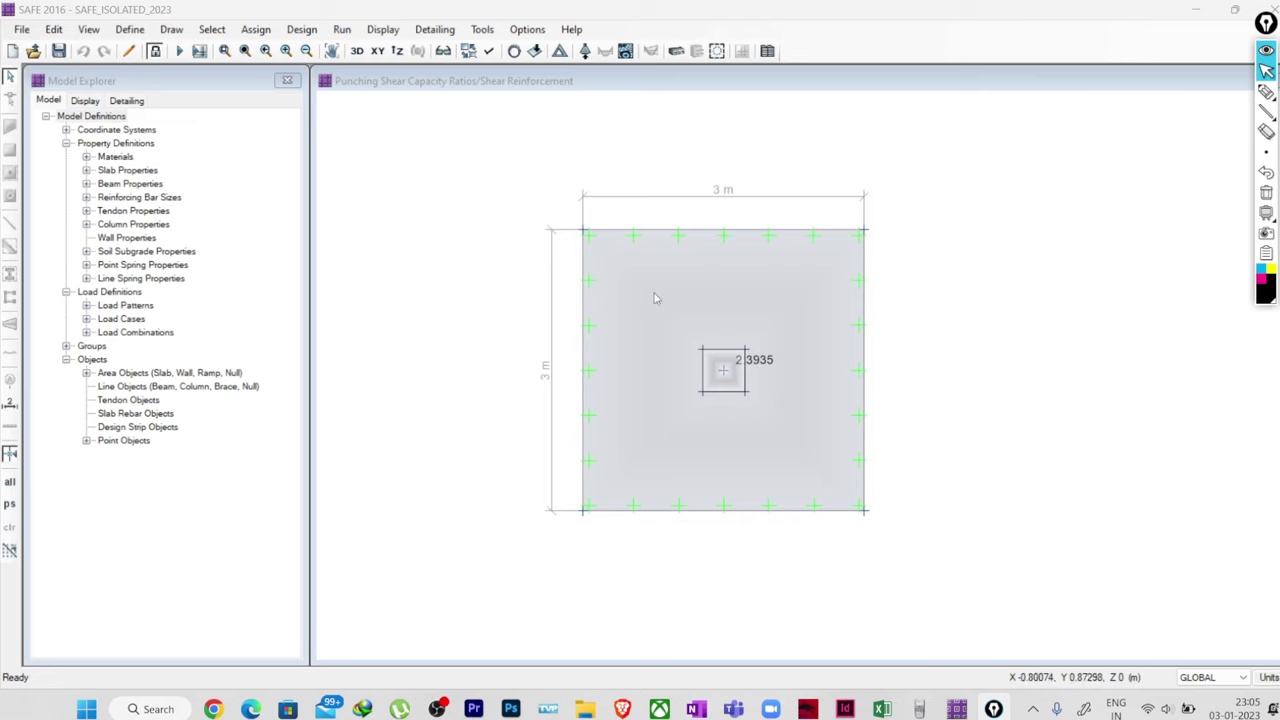
{"action": "mouse_move", "coordinate": [723, 364]}
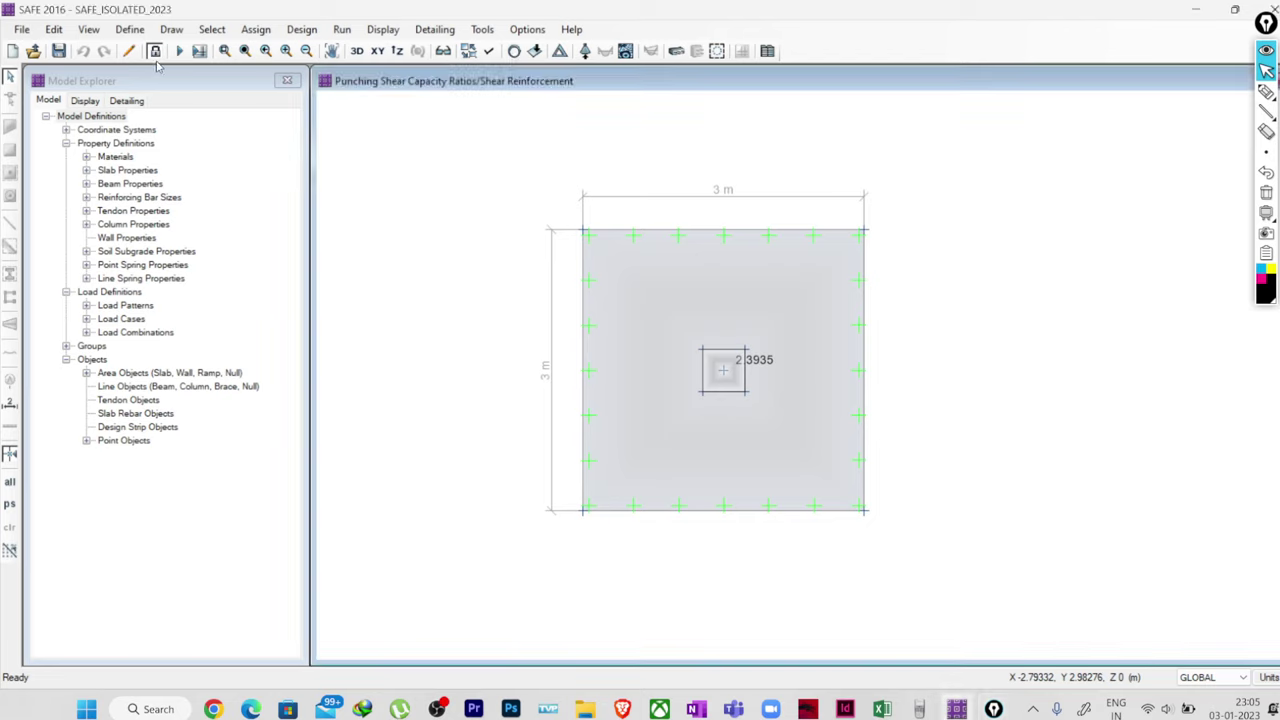
{"action": "left_click", "coordinate": [155, 52]}
{"action": "left_click", "coordinate": [700, 413]}
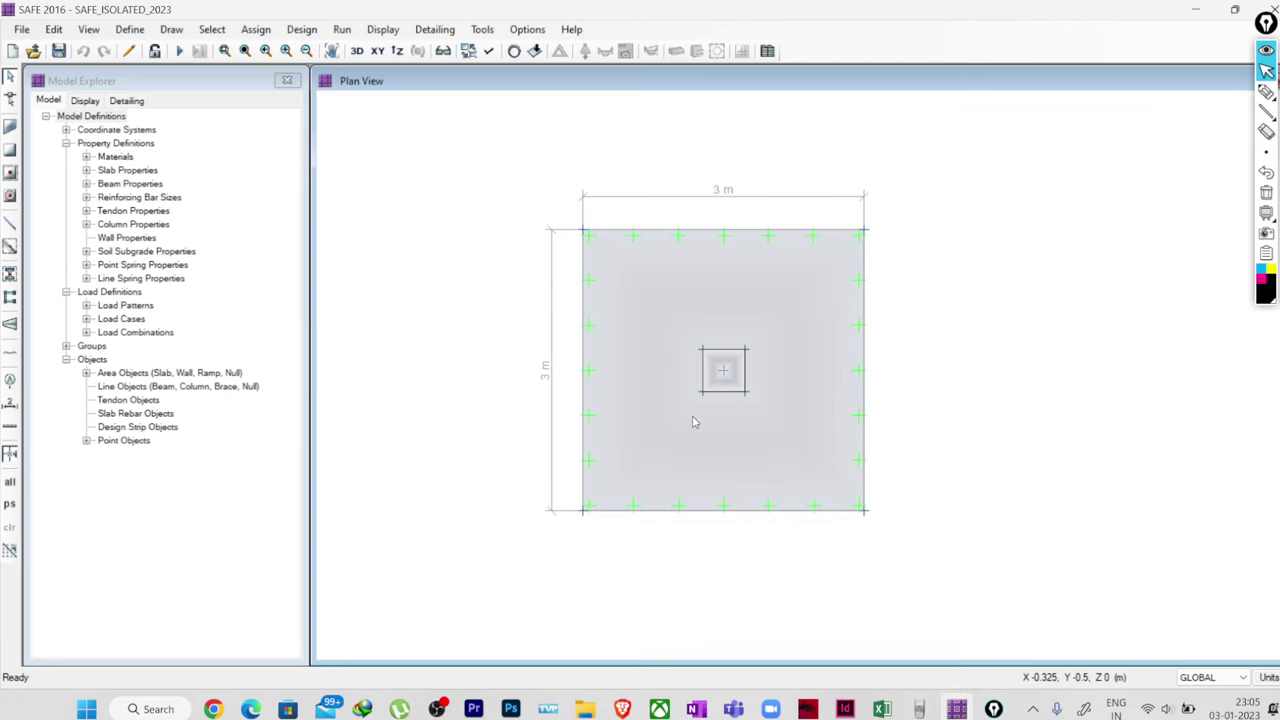
Rename the footing's slab property to F1-600THK and set its thickness to 600 mm.
{"action": "left_click", "coordinate": [129, 29]}
{"action": "left_click", "coordinate": [180, 71]}
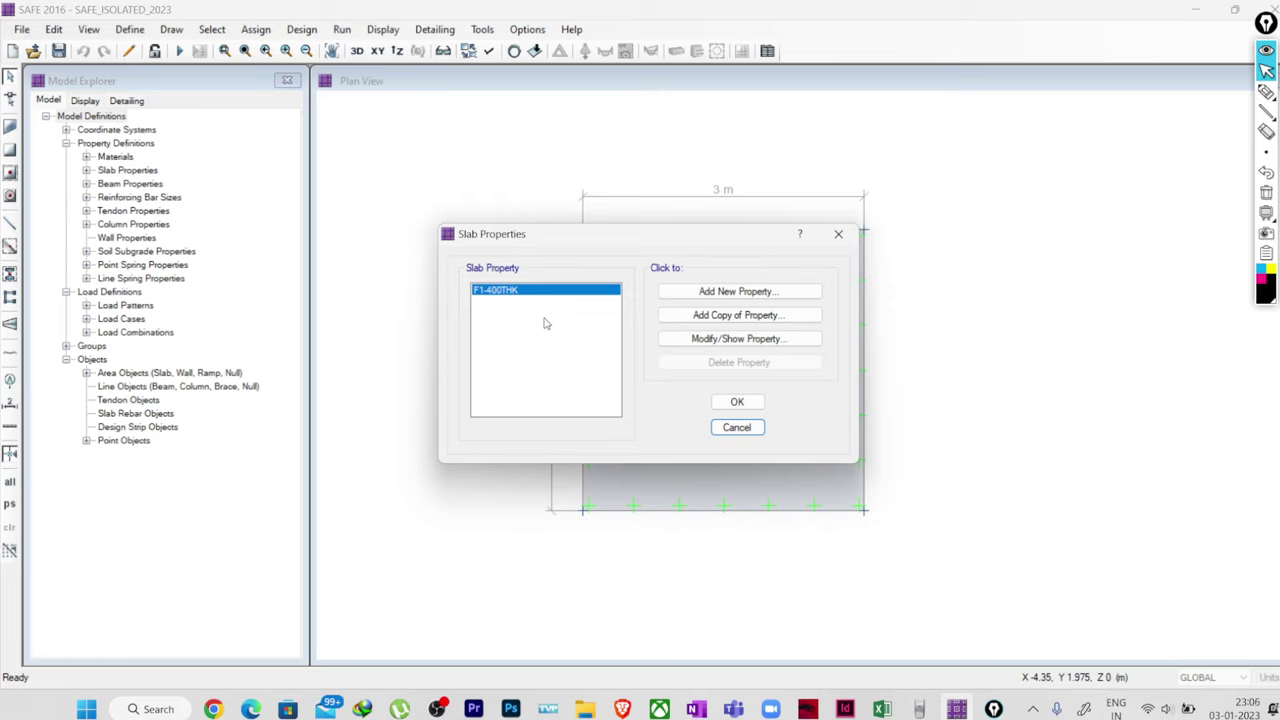
{"action": "left_click", "coordinate": [706, 340]}
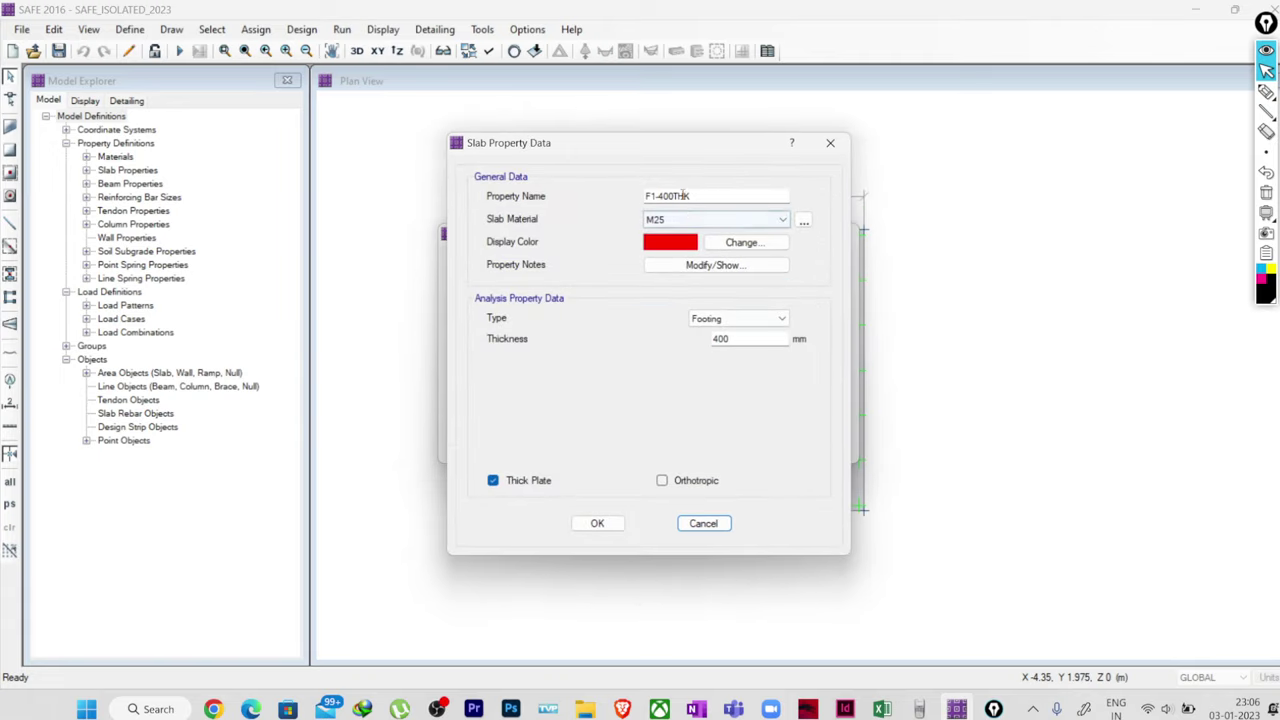
{"action": "left_click_drag", "start_coordinate": [676, 196], "coordinate": [662, 196]}
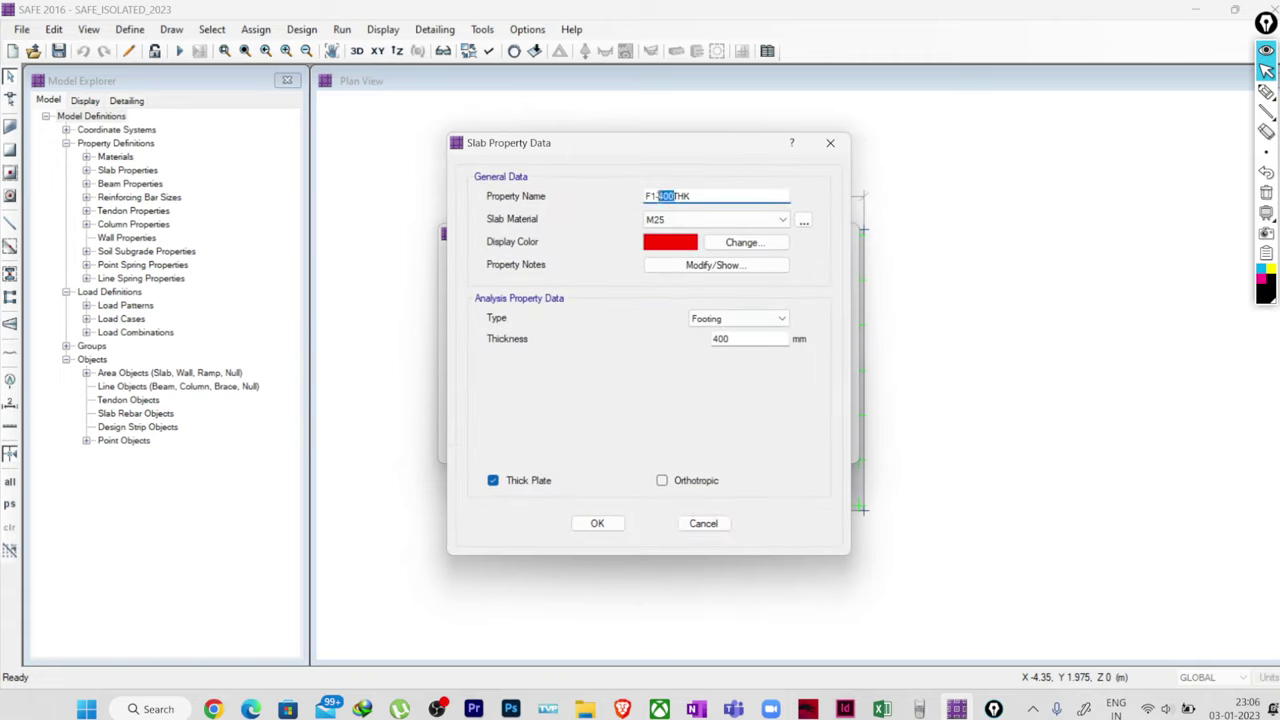
{"action": "type", "text": "6"}
{"action": "left_click_drag", "start_coordinate": [738, 339], "coordinate": [697, 347]}
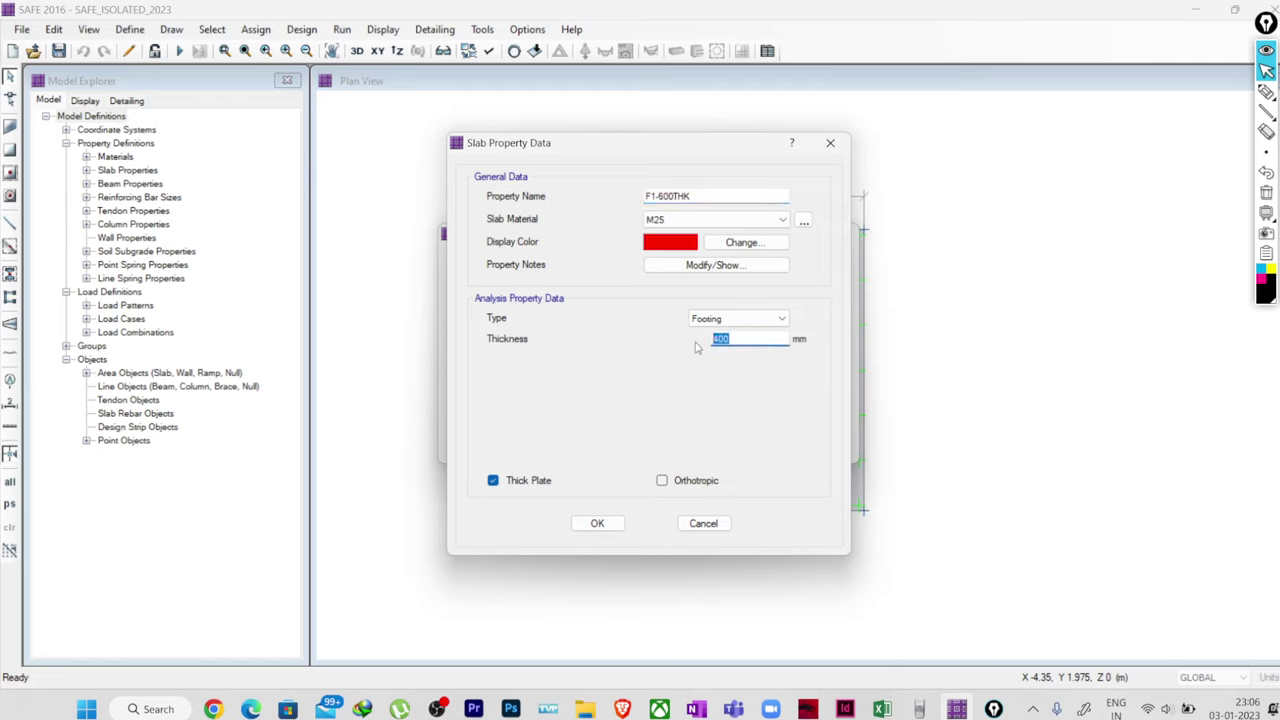
{"action": "type", "text": "6"}
{"action": "left_click", "coordinate": [597, 522]}
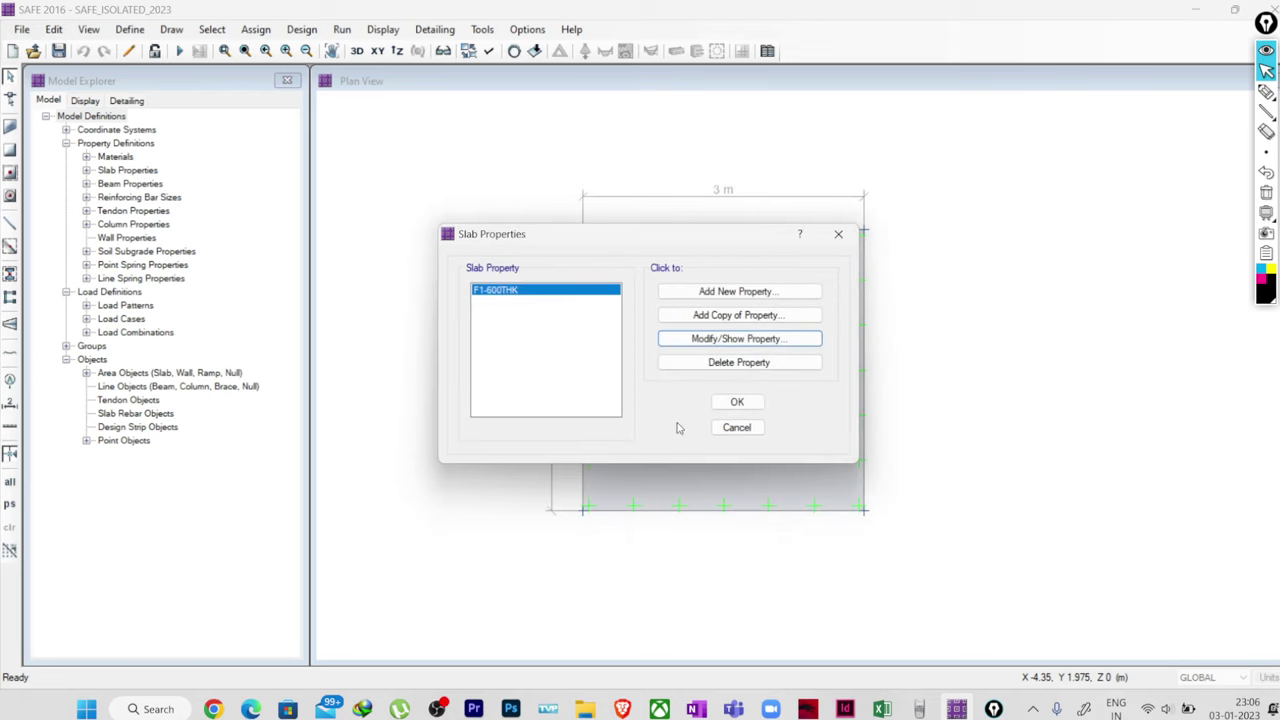
{"action": "left_click", "coordinate": [737, 401]}
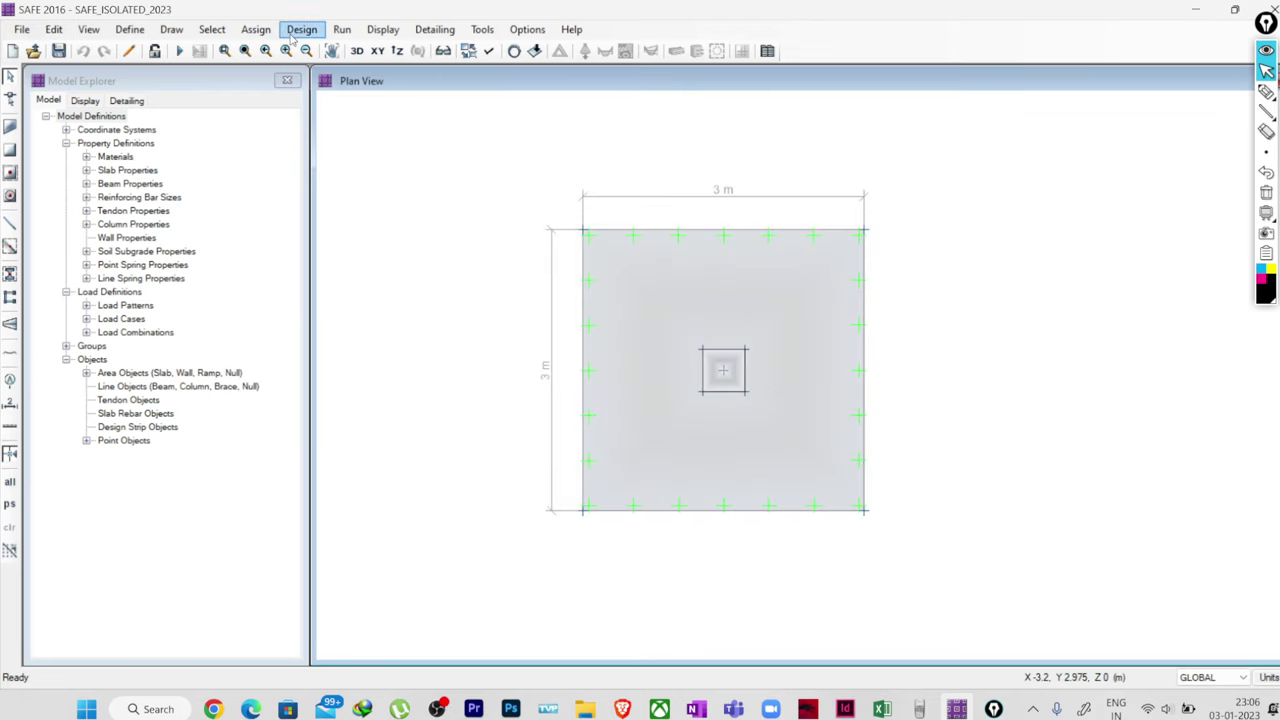
Run the analysis and design for the 600 mm footing and display its punching shear capacity ratio.
{"action": "left_click", "coordinate": [342, 29]}
{"action": "left_click", "coordinate": [370, 46]}
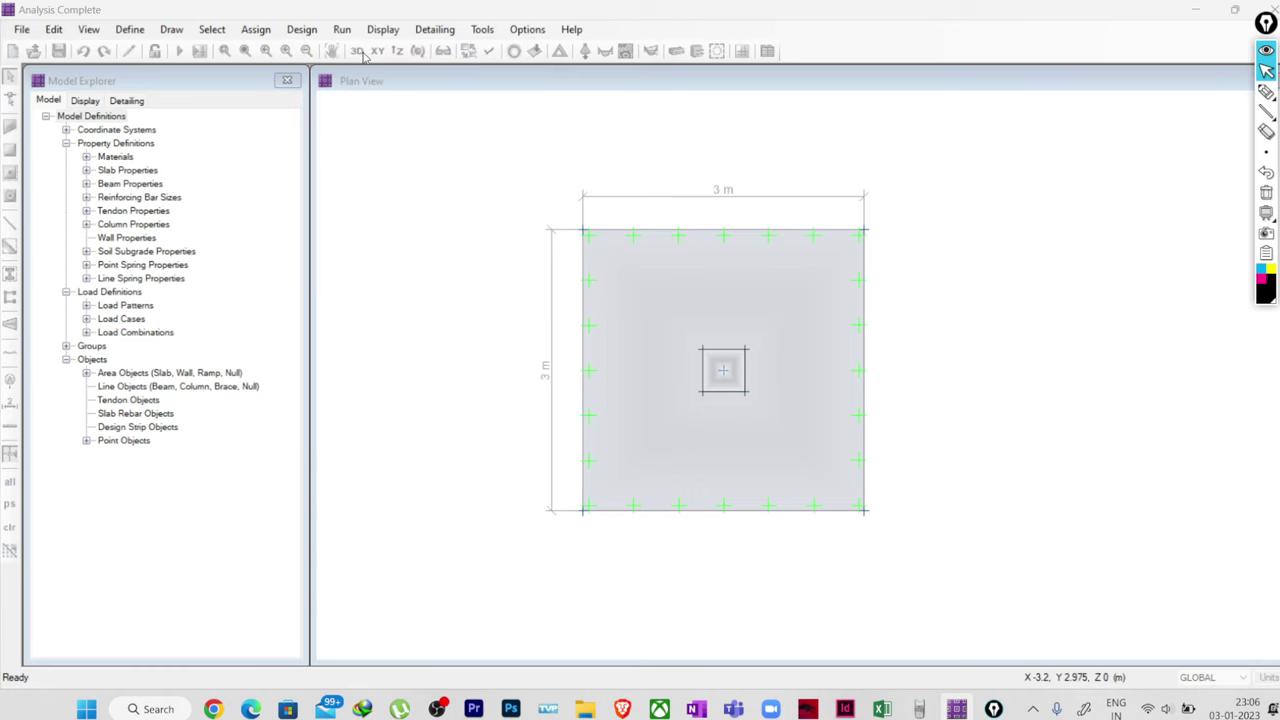
{"action": "left_click", "coordinate": [343, 30]}
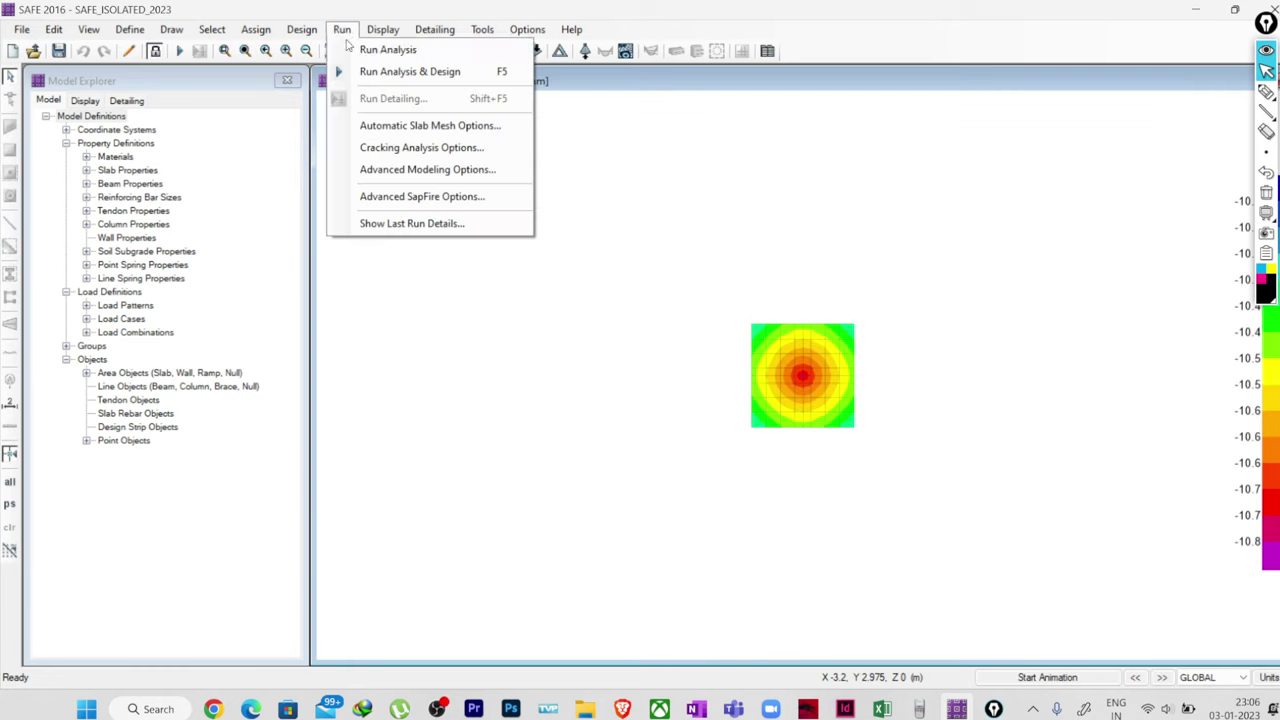
{"action": "left_click", "coordinate": [356, 74]}
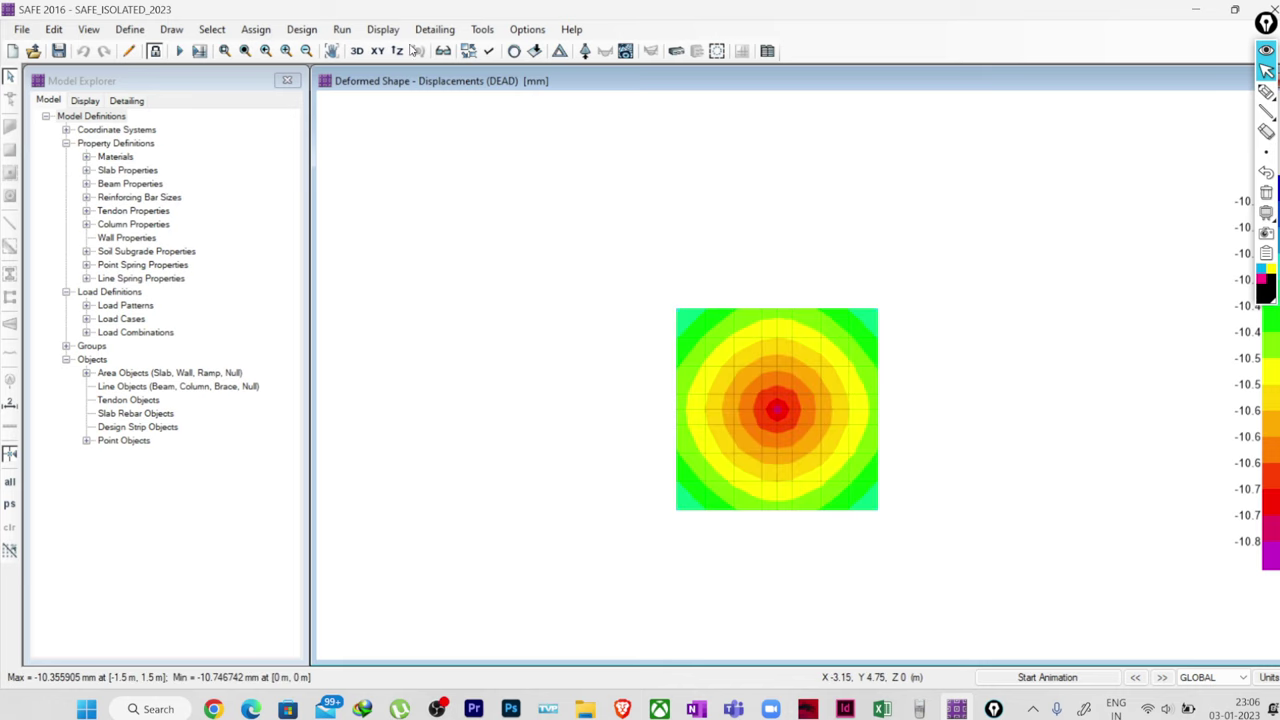
{"action": "left_click", "coordinate": [382, 29]}
{"action": "left_click", "coordinate": [430, 271]}
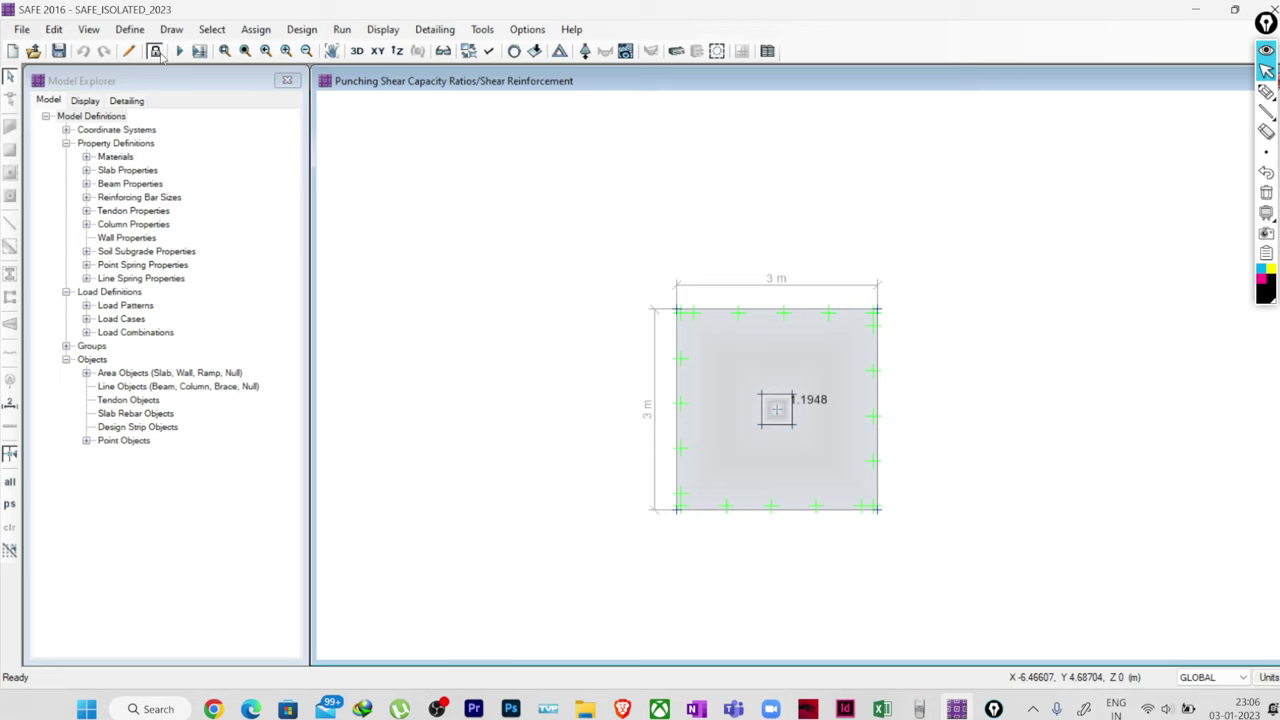
Unlock the model, rename the footing's slab property to F1-700THK and set its thickness to 700 mm.
{"action": "left_click", "coordinate": [155, 50]}
{"action": "left_click", "coordinate": [682, 411]}
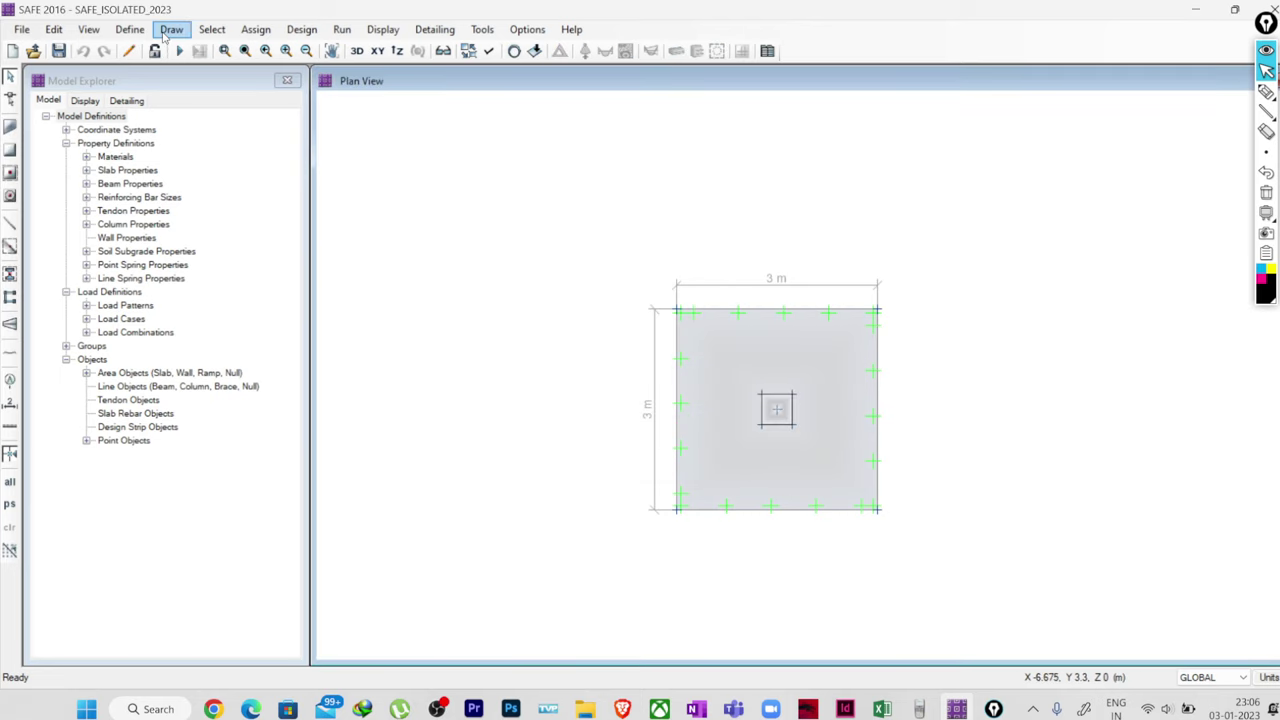
{"action": "left_click", "coordinate": [130, 29]}
{"action": "left_click", "coordinate": [153, 71]}
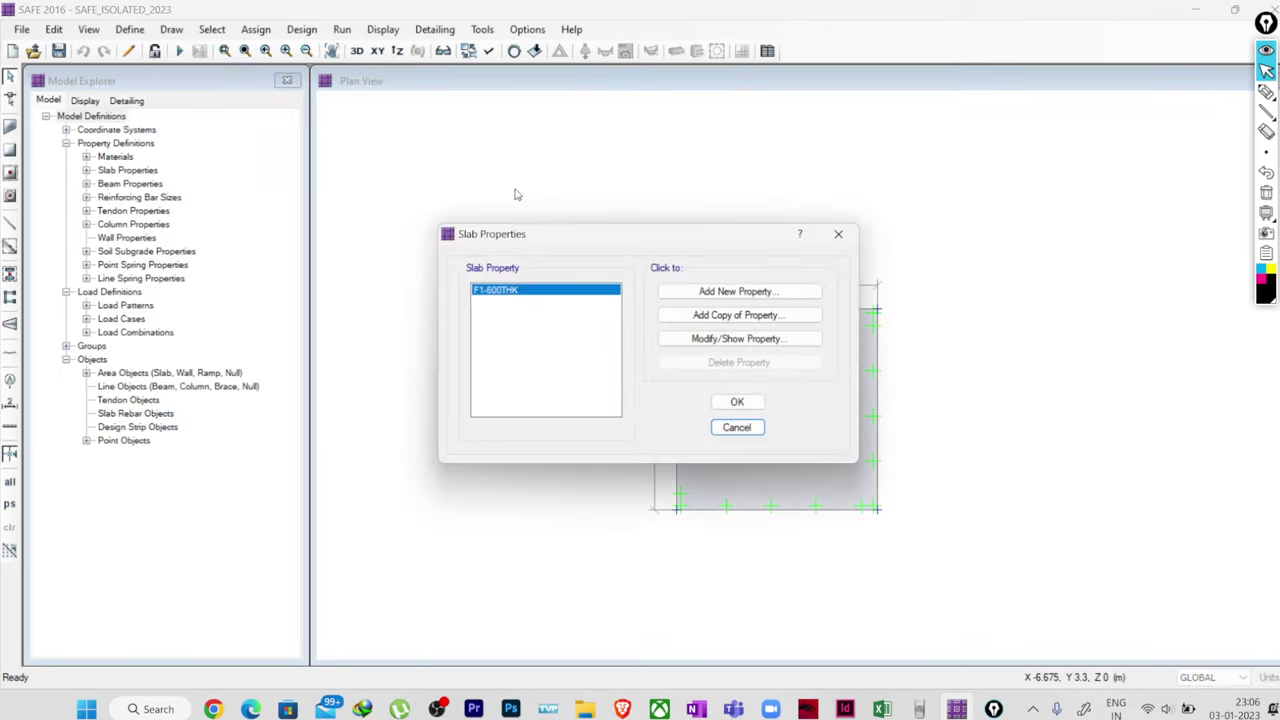
{"action": "left_click", "coordinate": [737, 338]}
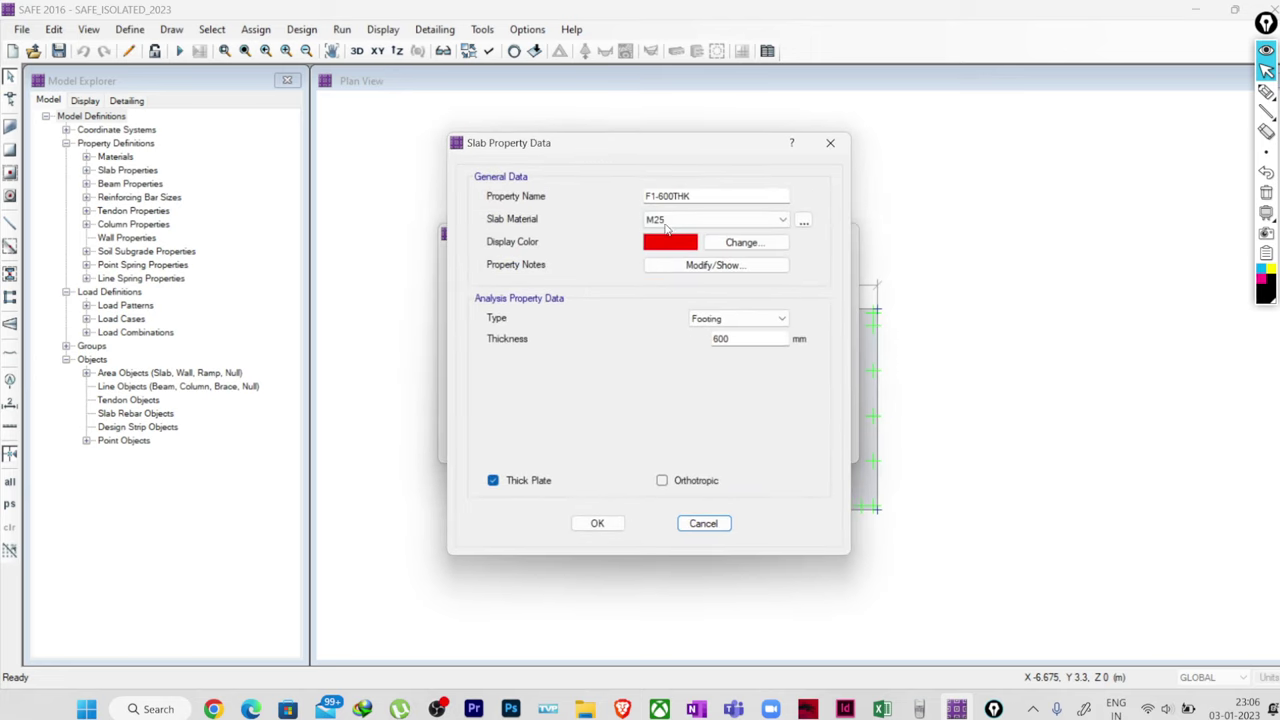
{"action": "left_click_drag", "start_coordinate": [659, 196], "coordinate": [667, 196]}
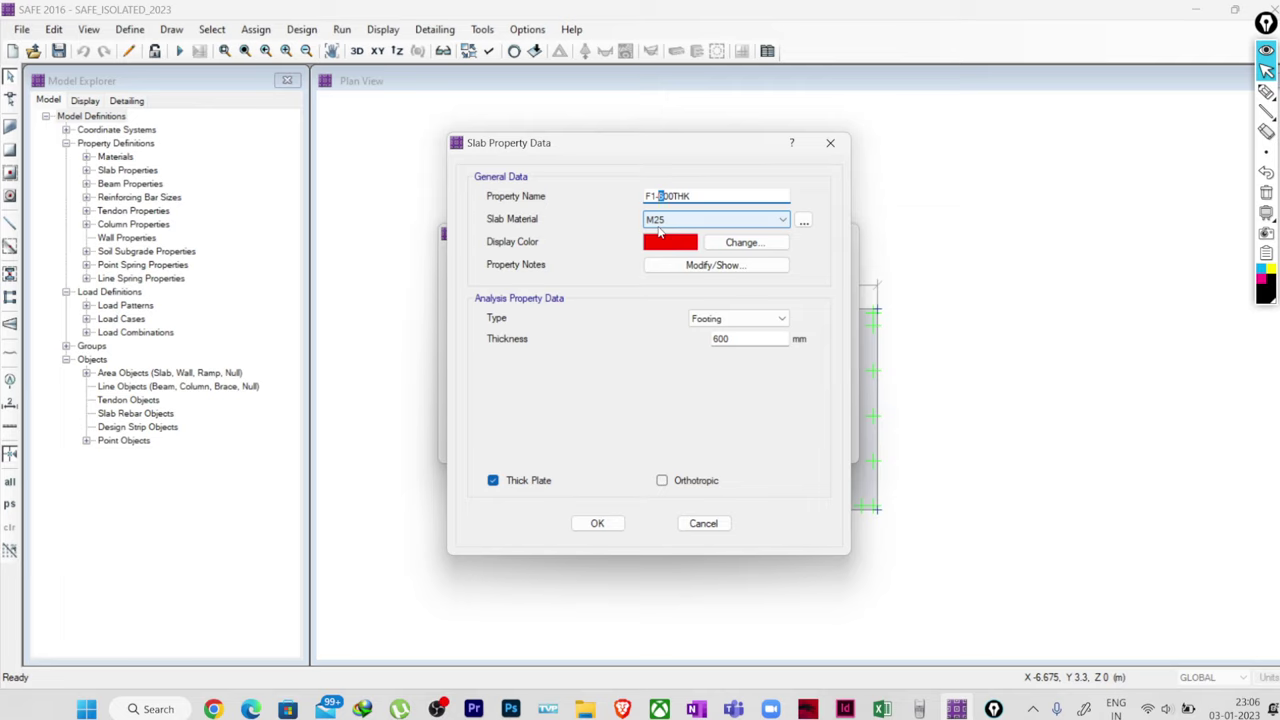
{"action": "left_click_drag", "start_coordinate": [714, 338], "coordinate": [721, 338]}
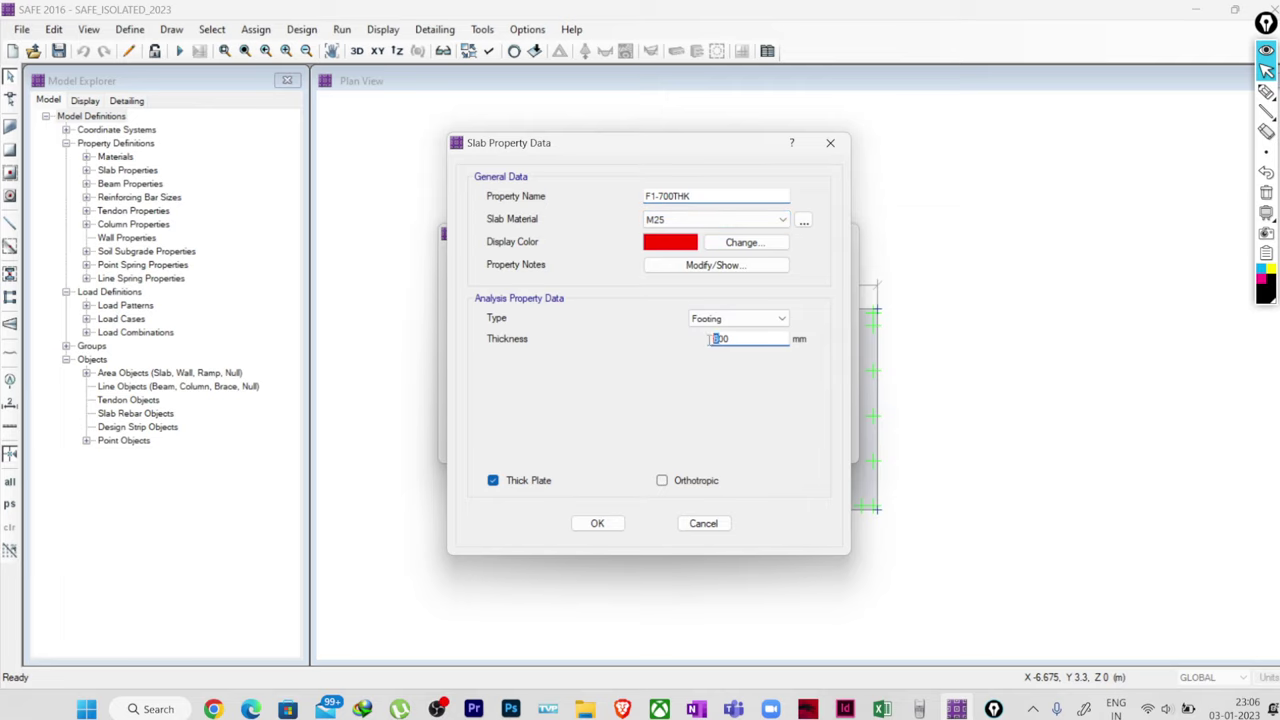
{"action": "type", "text": "7"}
{"action": "left_click", "coordinate": [598, 524]}
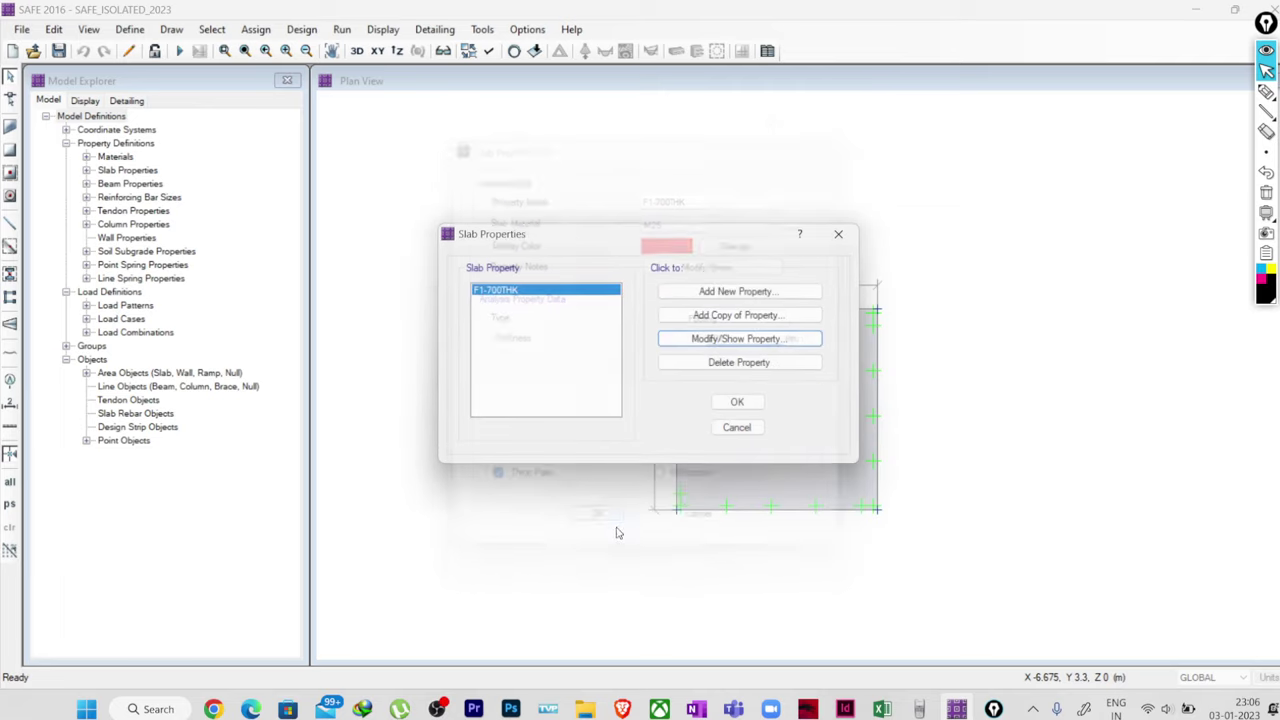
{"action": "left_click", "coordinate": [737, 402]}
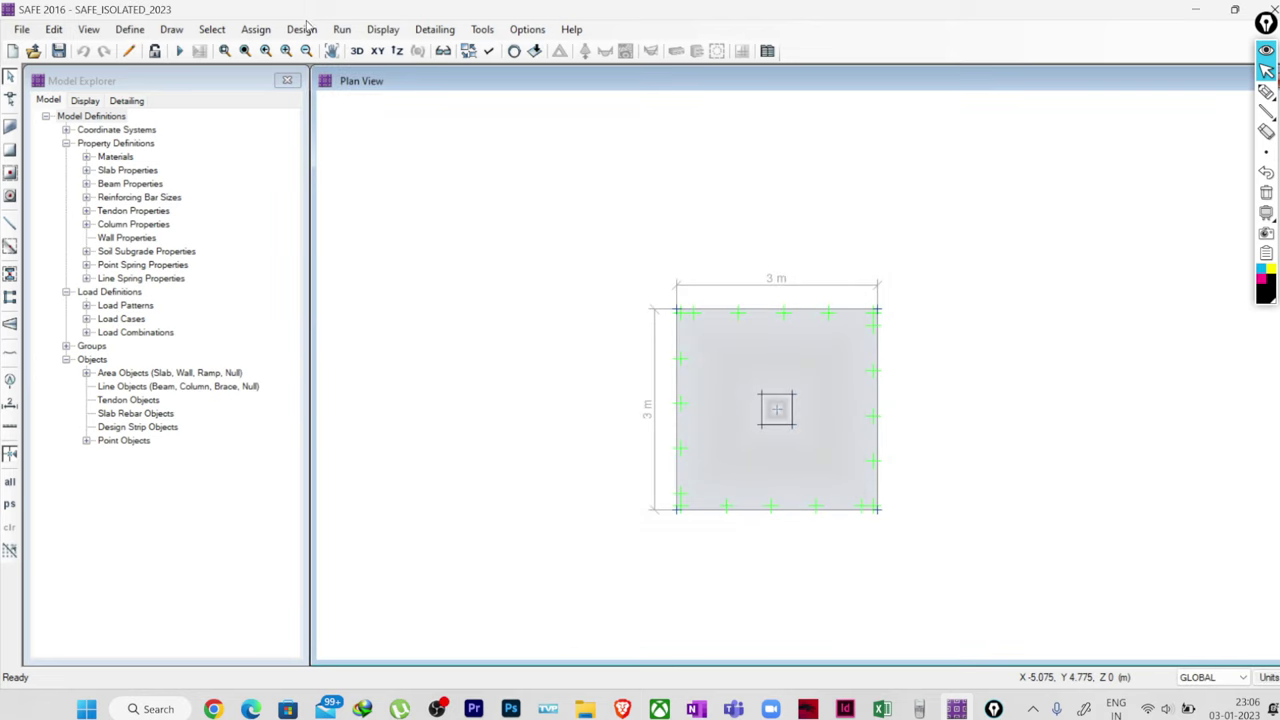
Rerun the analysis and design with the 700 mm footing and display the punching shear design.
{"action": "left_click", "coordinate": [179, 51]}
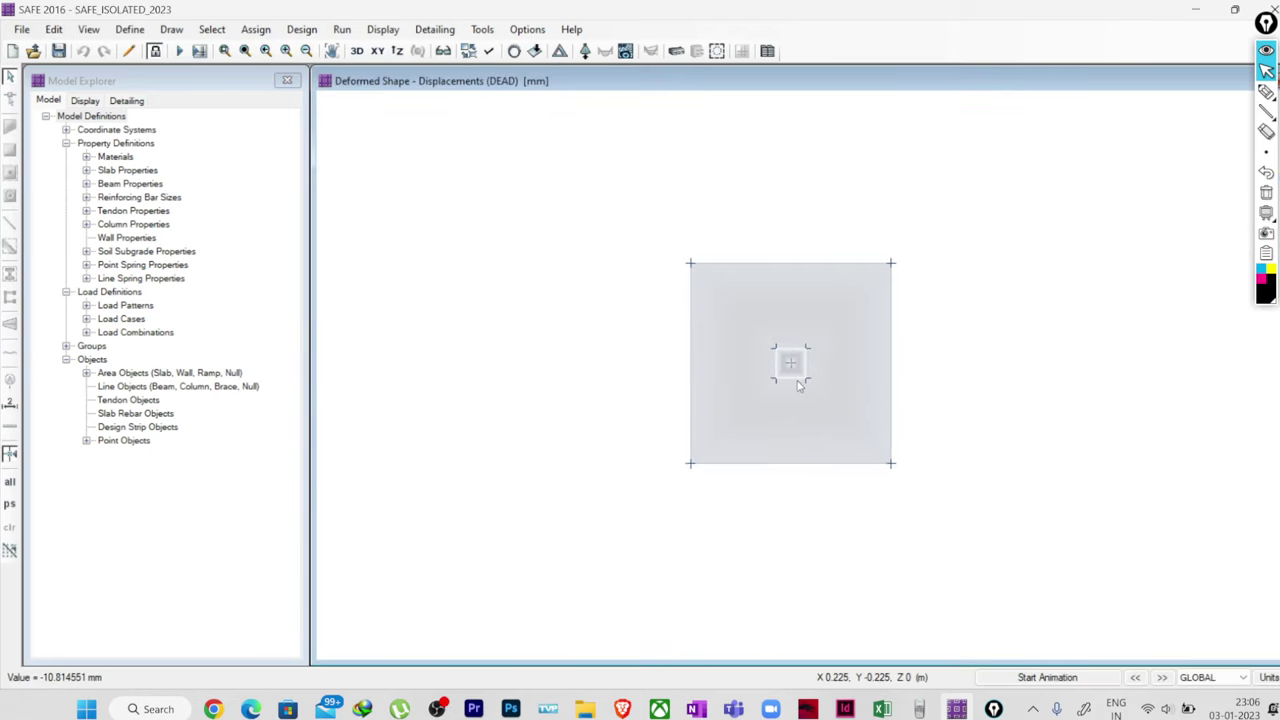
{"action": "left_click", "coordinate": [383, 30]}
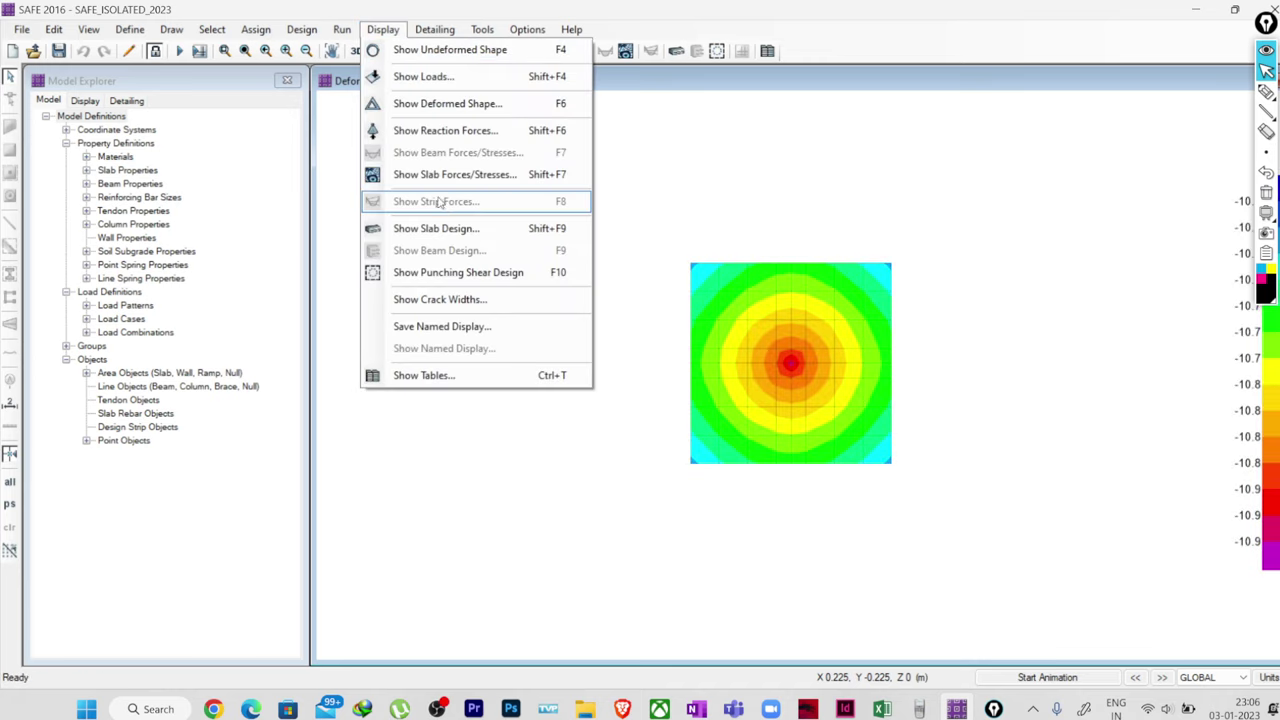
{"action": "left_click", "coordinate": [457, 273]}
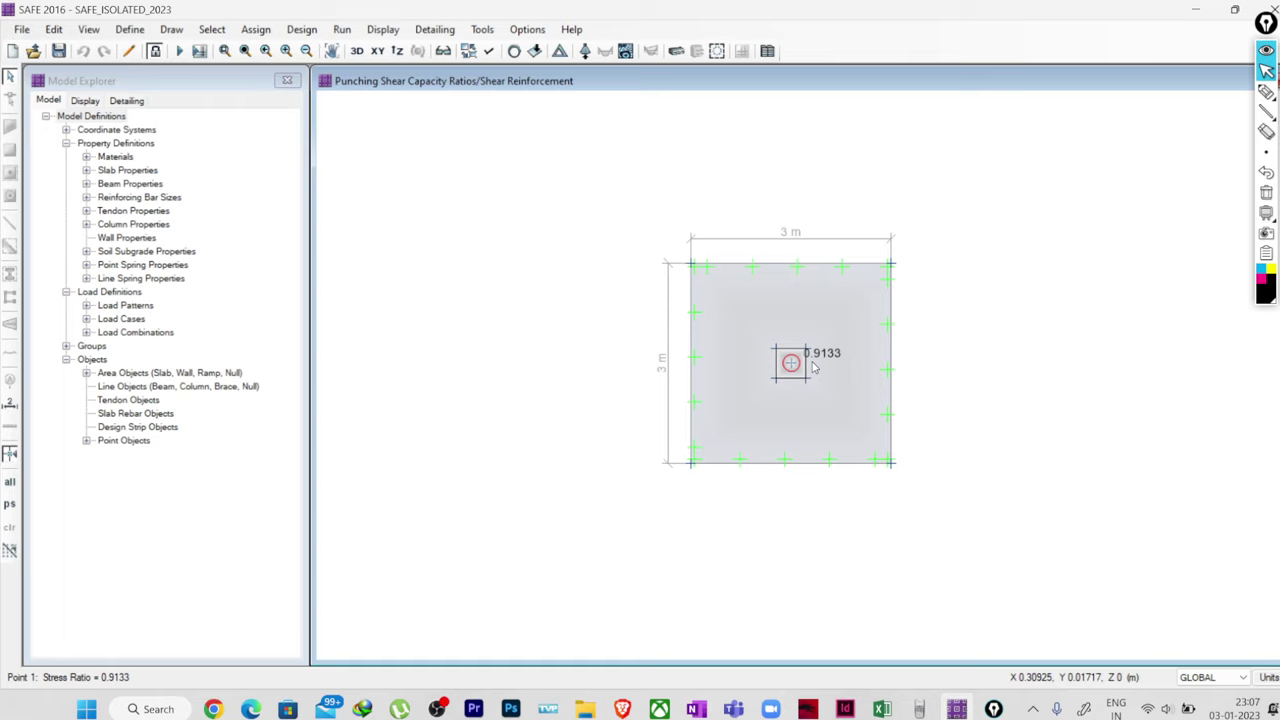
Underline the 0.9133 punching ratio and handwrite a boxed 0.7-0.8 beside the footing plan, then clear the annotations and leave pen mode.
{"action": "left_click", "coordinate": [1266, 92]}
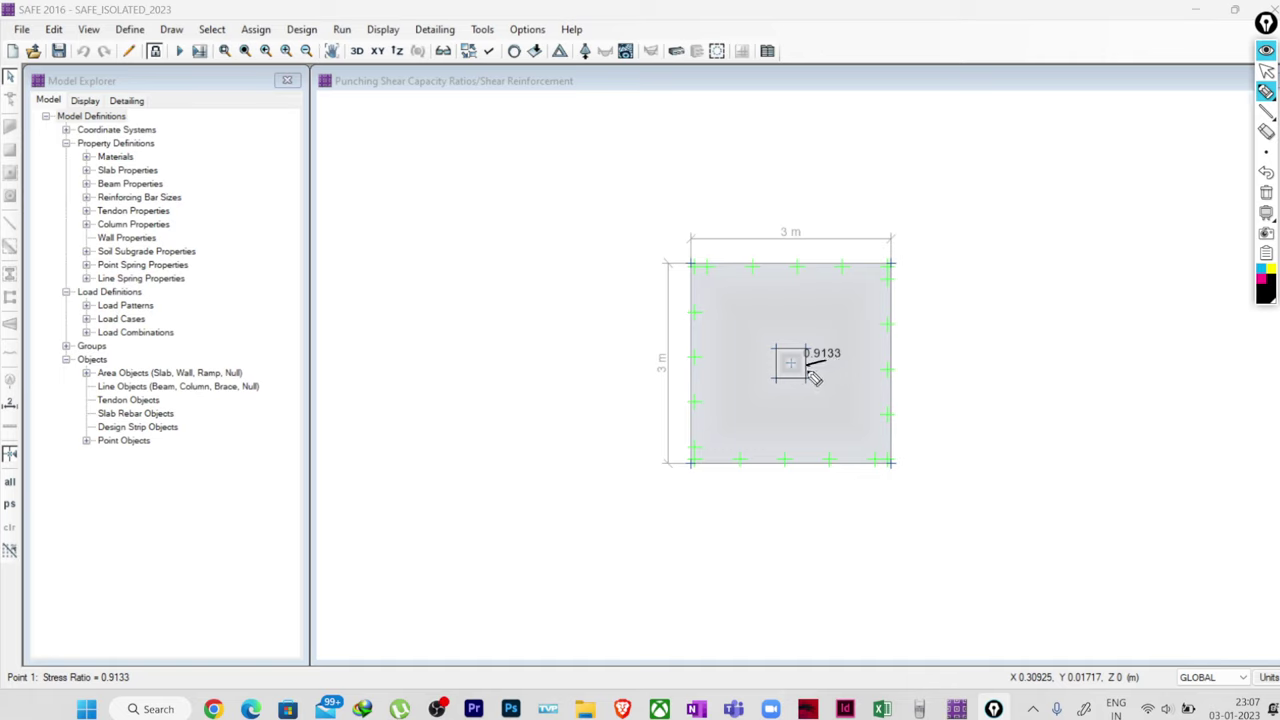
{"action": "left_click_drag", "start_coordinate": [808, 370], "coordinate": [836, 363]}
{"action": "mouse_move", "coordinate": [1040, 262]}
{"action": "left_mouse_down"}
{"action": "mouse_move", "coordinate": [1106, 233]}
{"action": "mouse_move", "coordinate": [1107, 250]}
{"action": "mouse_move", "coordinate": [1020, 258]}
{"action": "mouse_move", "coordinate": [1104, 217]}
{"action": "mouse_move", "coordinate": [1114, 260]}
{"action": "left_mouse_up"}
{"action": "left_click", "coordinate": [1044, 268]}
{"action": "left_click_drag", "start_coordinate": [1014, 299], "coordinate": [1114, 261]}
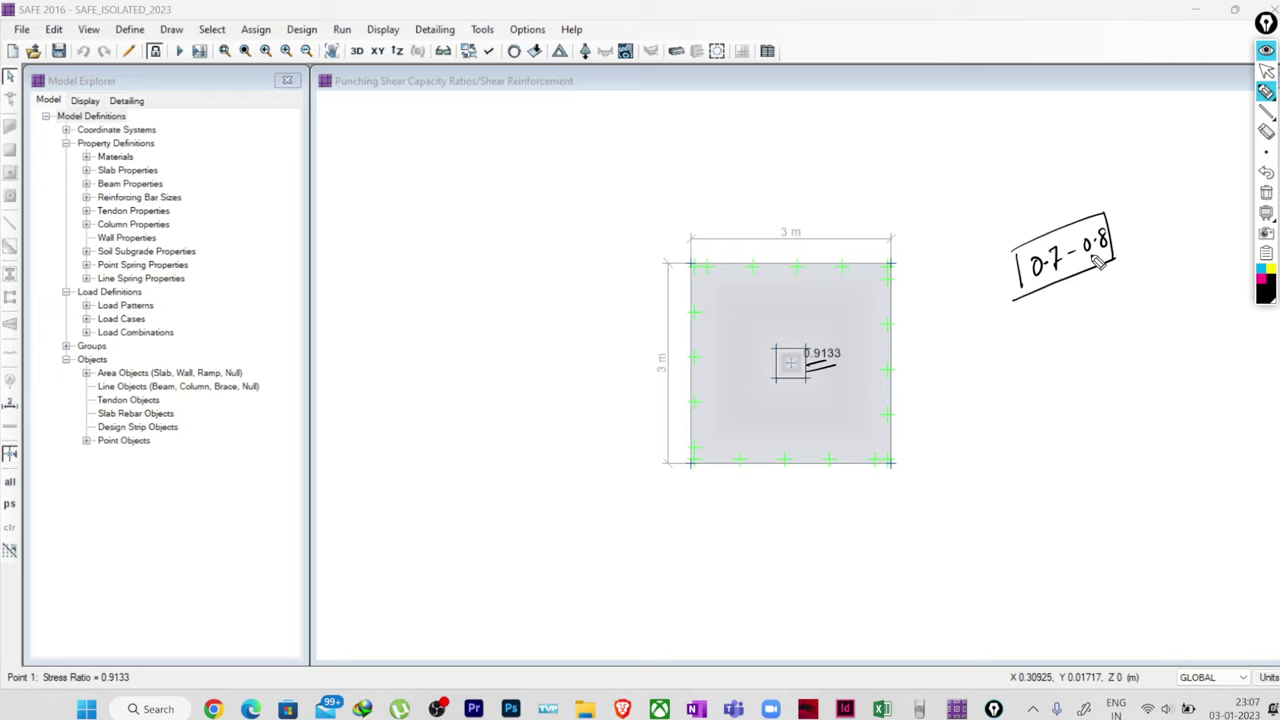
{"action": "mouse_move", "coordinate": [835, 338]}
{"action": "left_mouse_down"}
{"action": "mouse_move", "coordinate": [858, 372]}
{"action": "mouse_move", "coordinate": [845, 338]}
{"action": "left_mouse_up"}
{"action": "left_click", "coordinate": [1266, 196]}
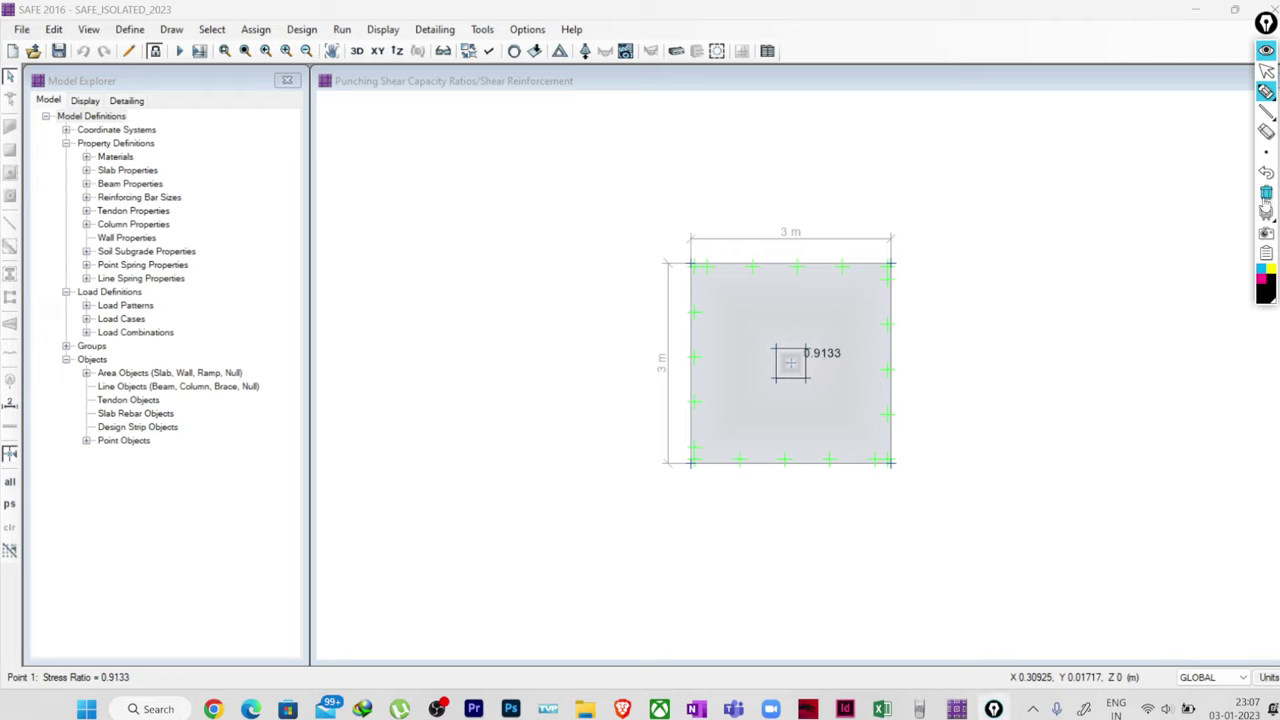
{"action": "left_click", "coordinate": [1266, 70]}
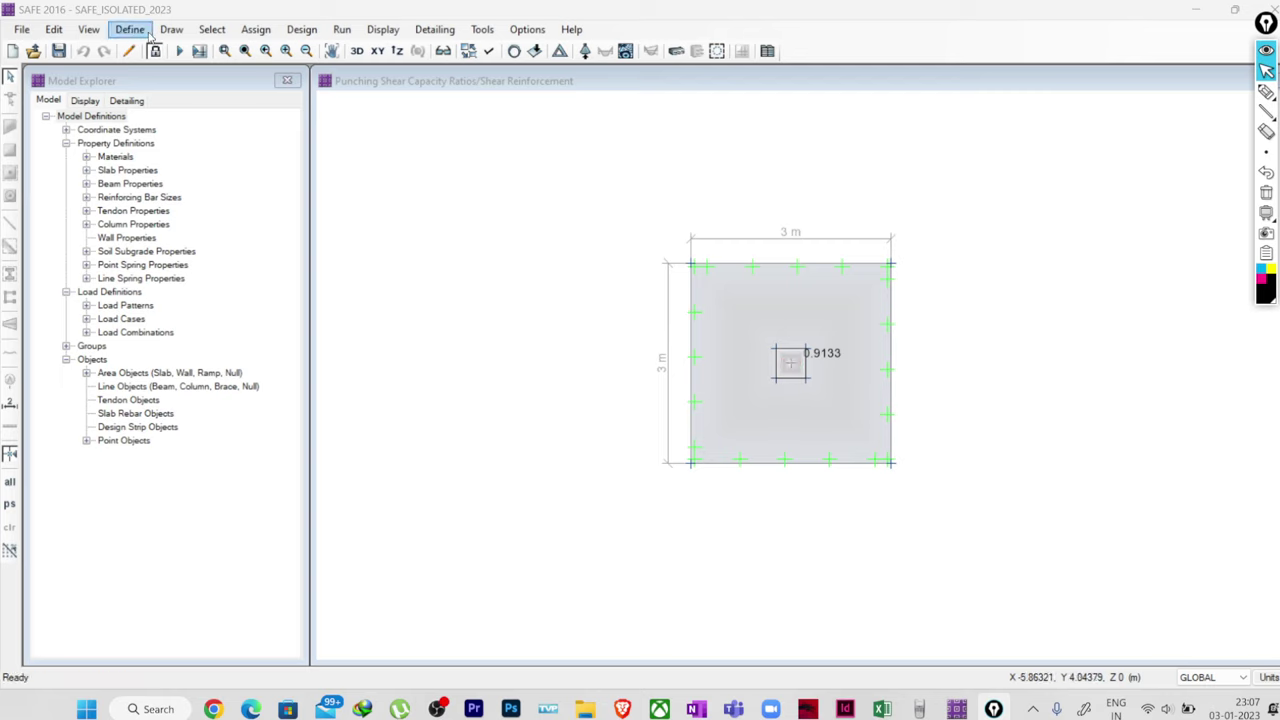
Unlock the model, rename the footing's slab property to F1-850THK and set its thickness to 850 mm.
{"action": "left_click", "coordinate": [151, 58]}
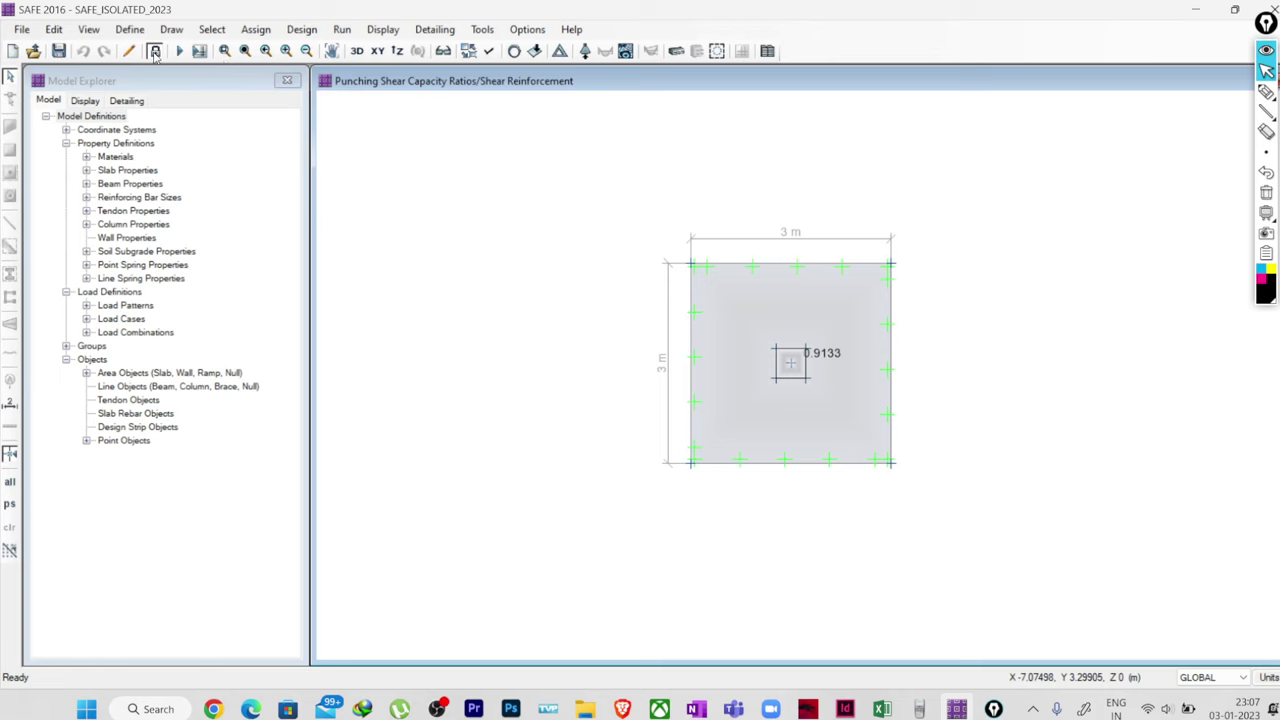
{"action": "left_click", "coordinate": [155, 54]}
{"action": "left_click", "coordinate": [695, 412]}
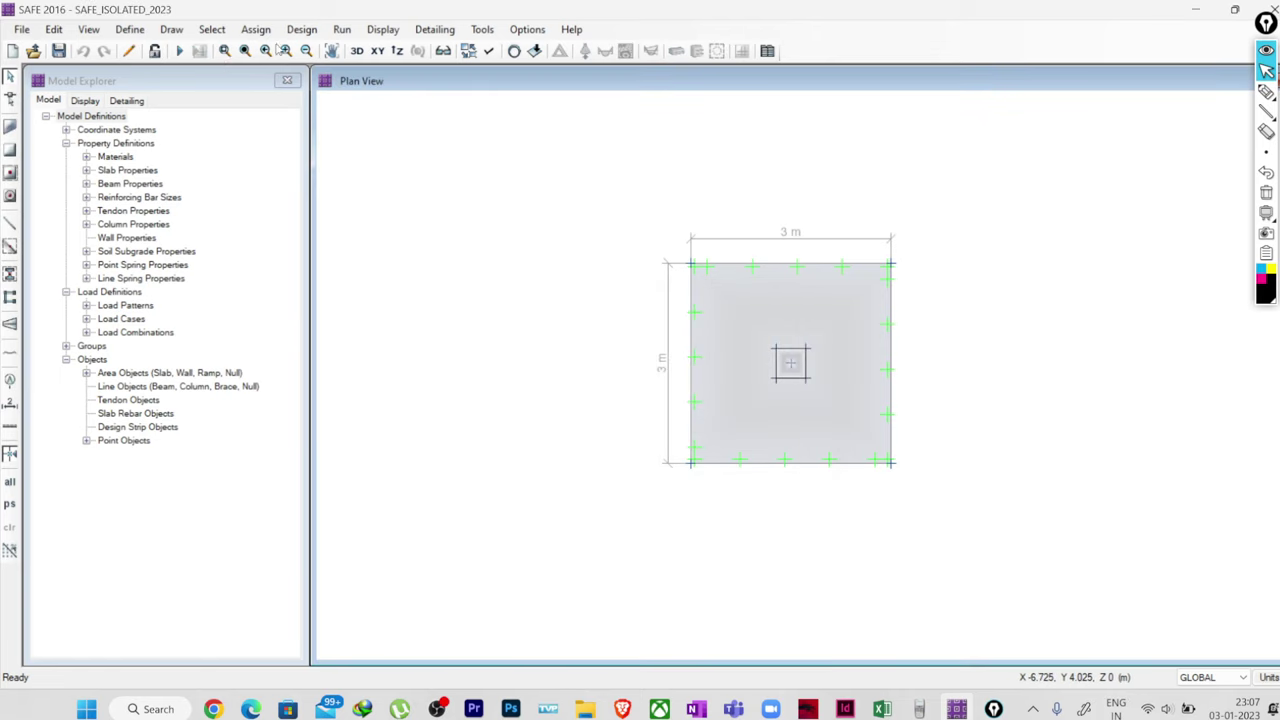
{"action": "left_click", "coordinate": [130, 29]}
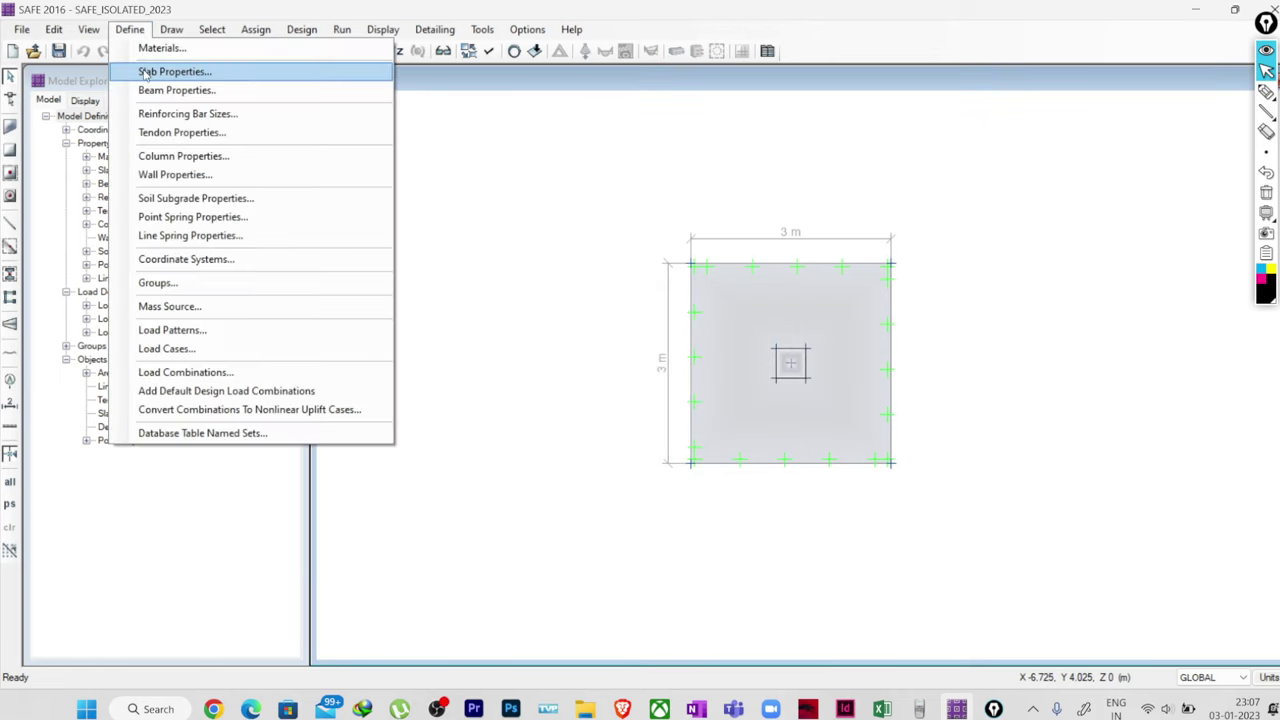
{"action": "left_click", "coordinate": [160, 72]}
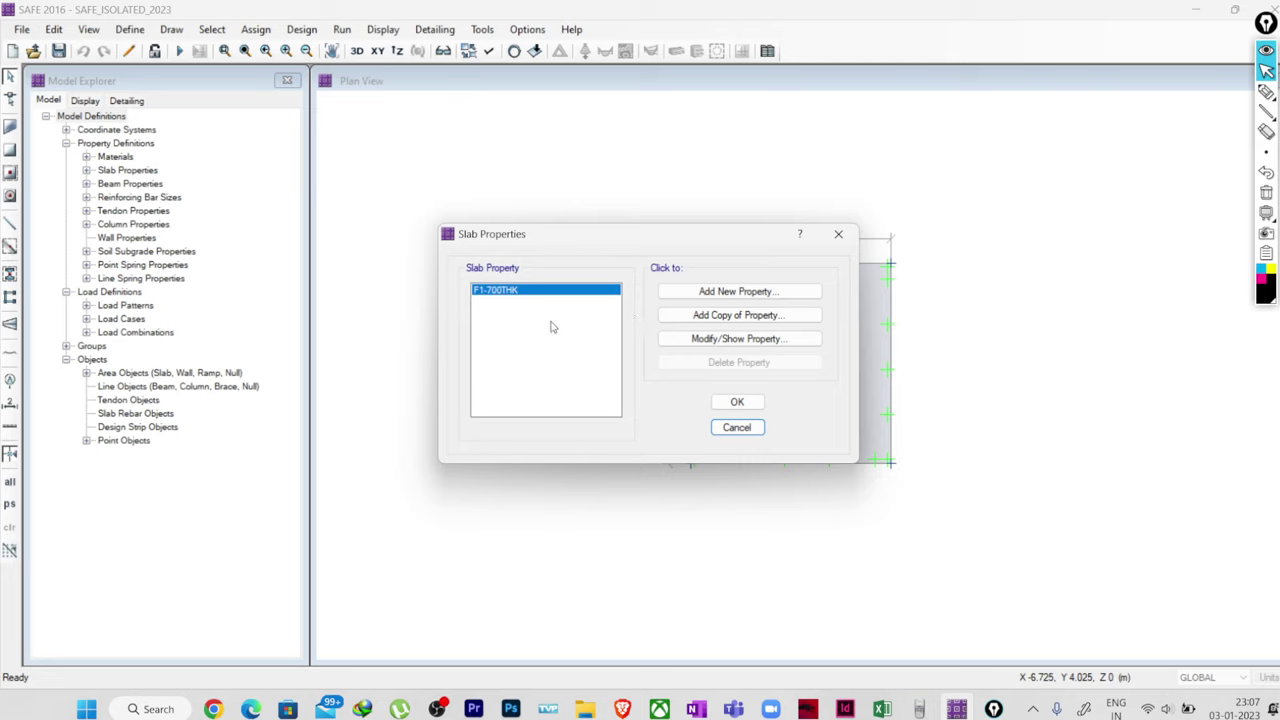
{"action": "left_click", "coordinate": [689, 340]}
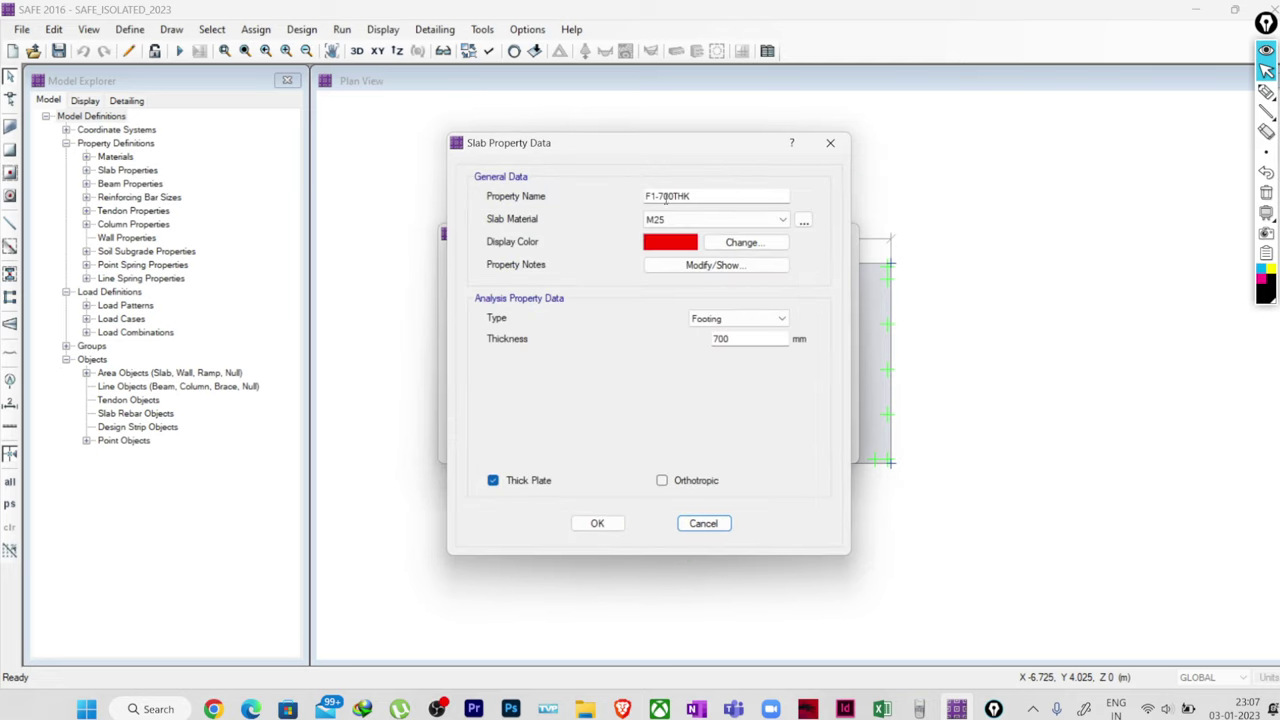
{"action": "left_click_drag", "start_coordinate": [665, 198], "coordinate": [659, 200]}
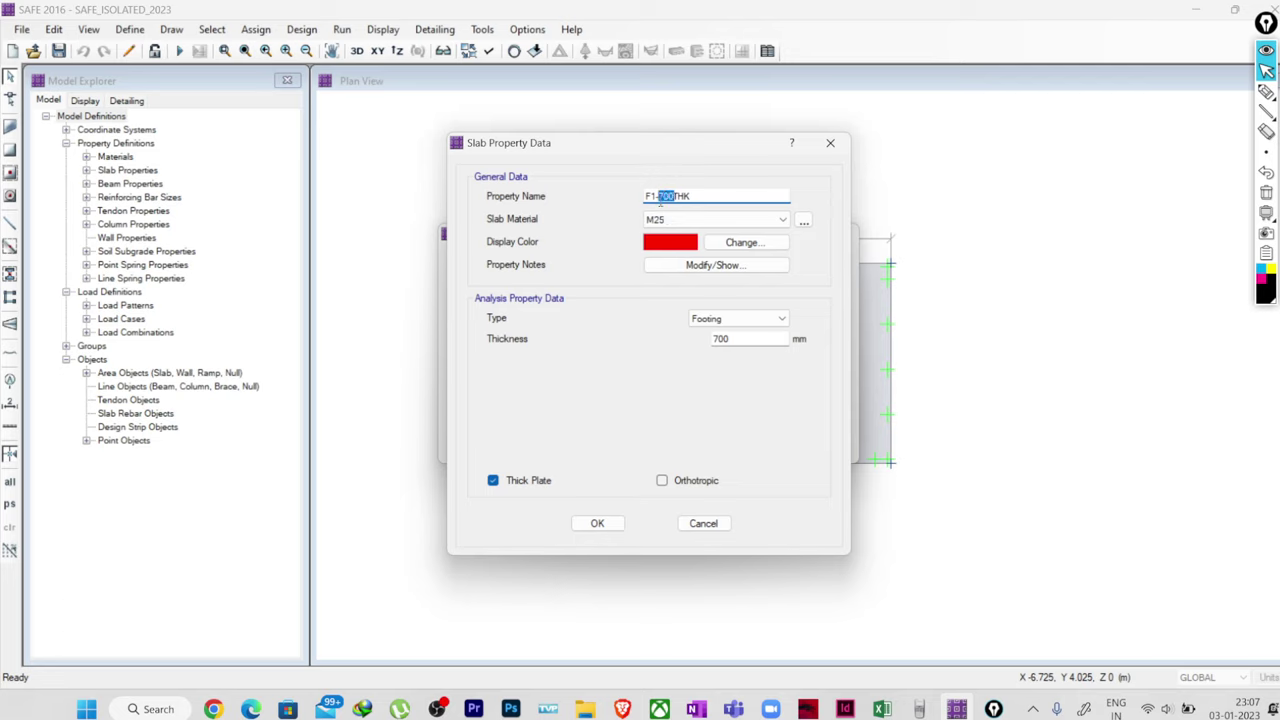
{"action": "type", "text": "850"}
{"action": "key", "text": "Tab"}
{"action": "key", "text": "Tab"}
{"action": "key", "text": "Tab"}
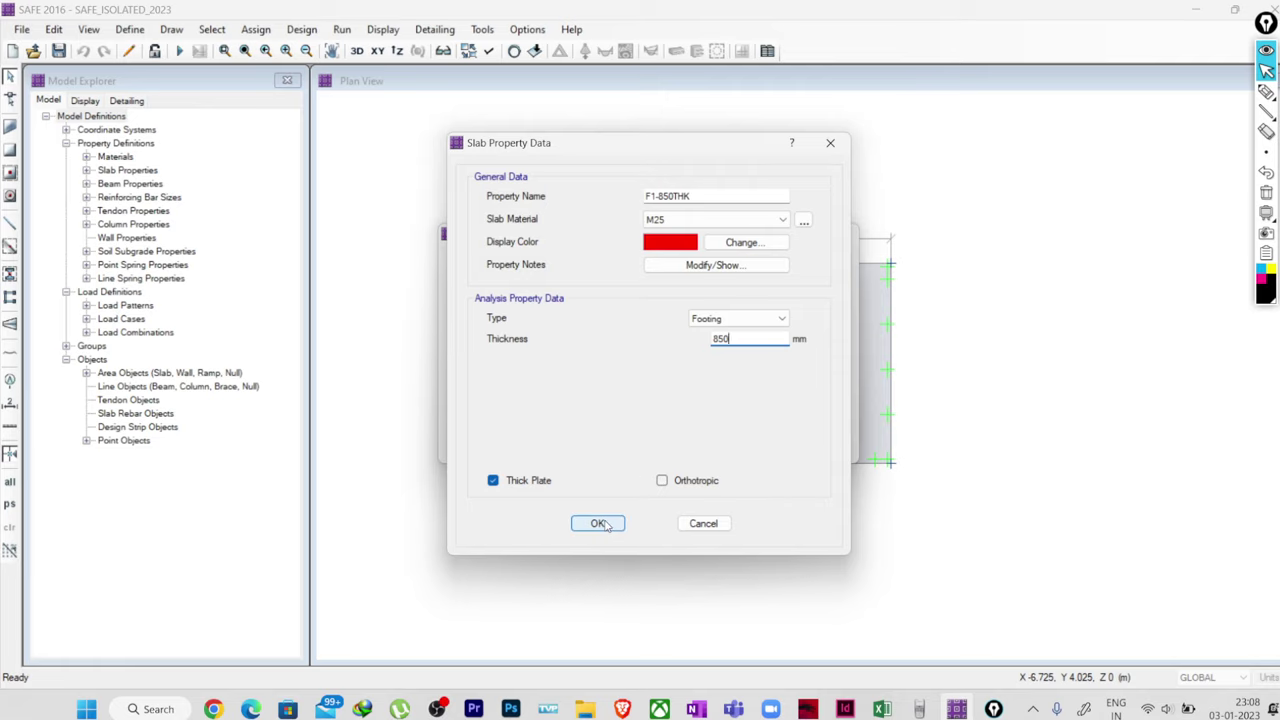
{"action": "left_click", "coordinate": [598, 523]}
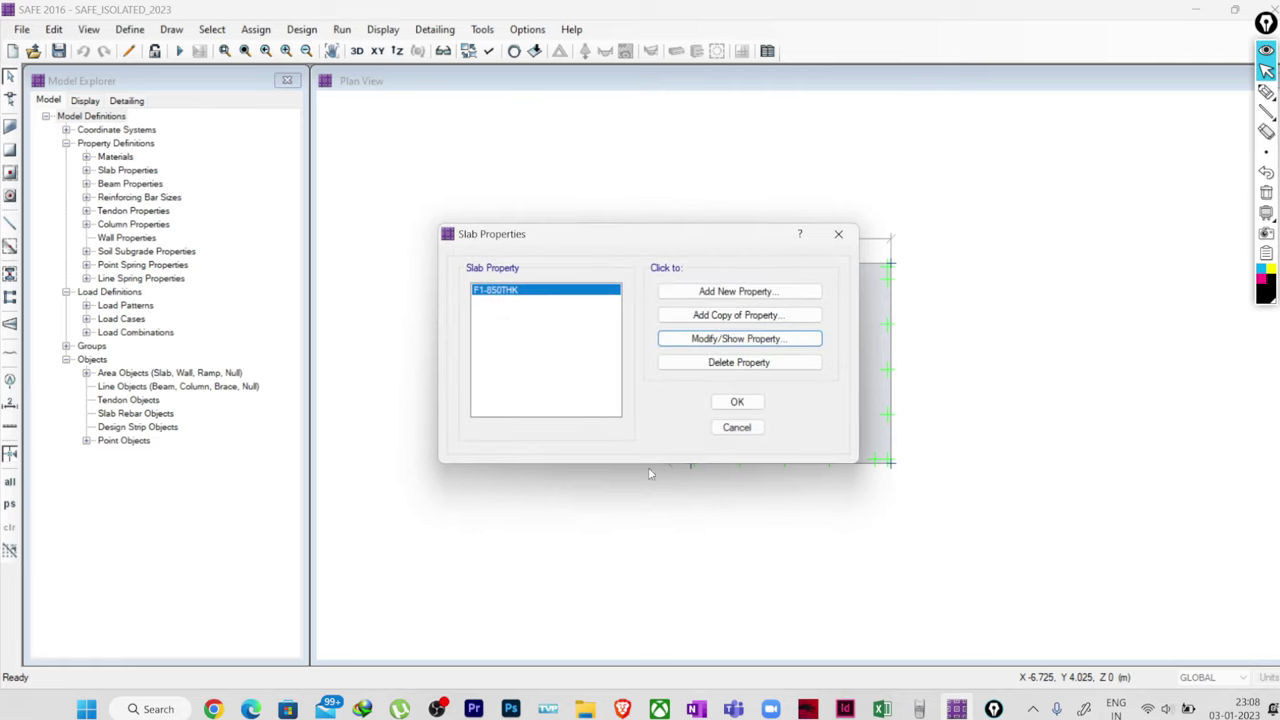
{"action": "left_click", "coordinate": [740, 404]}
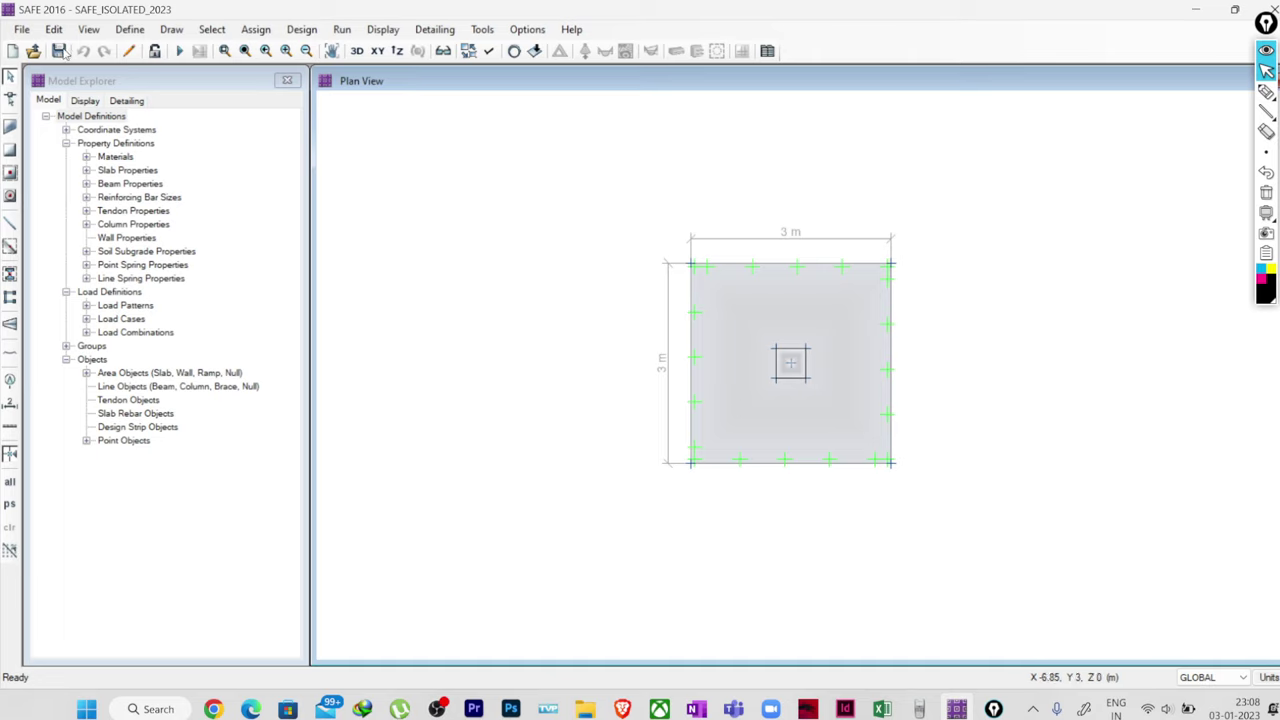
Save the model and rerun the analysis and design with the 850 mm footing.
{"action": "left_click", "coordinate": [60, 52]}
{"action": "left_click", "coordinate": [180, 52]}
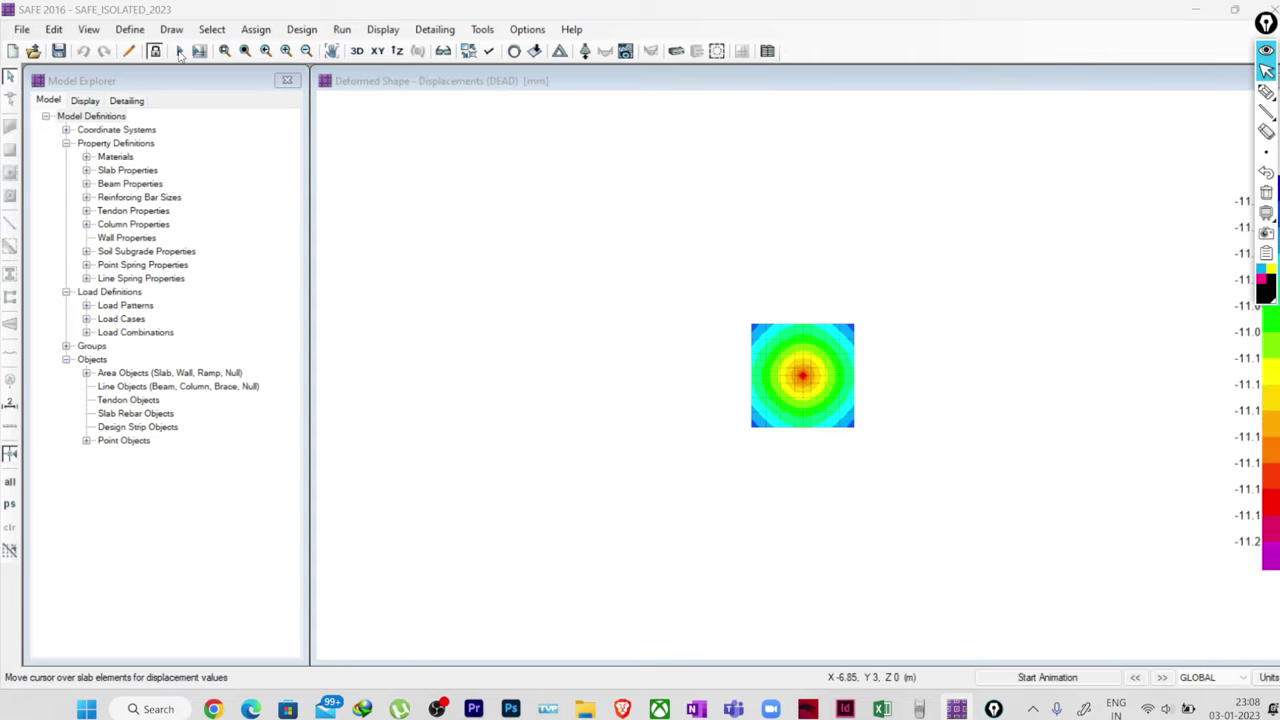
{"action": "scroll", "coordinate": [797, 325], "scroll_direction": "up", "scroll_amount": 3}
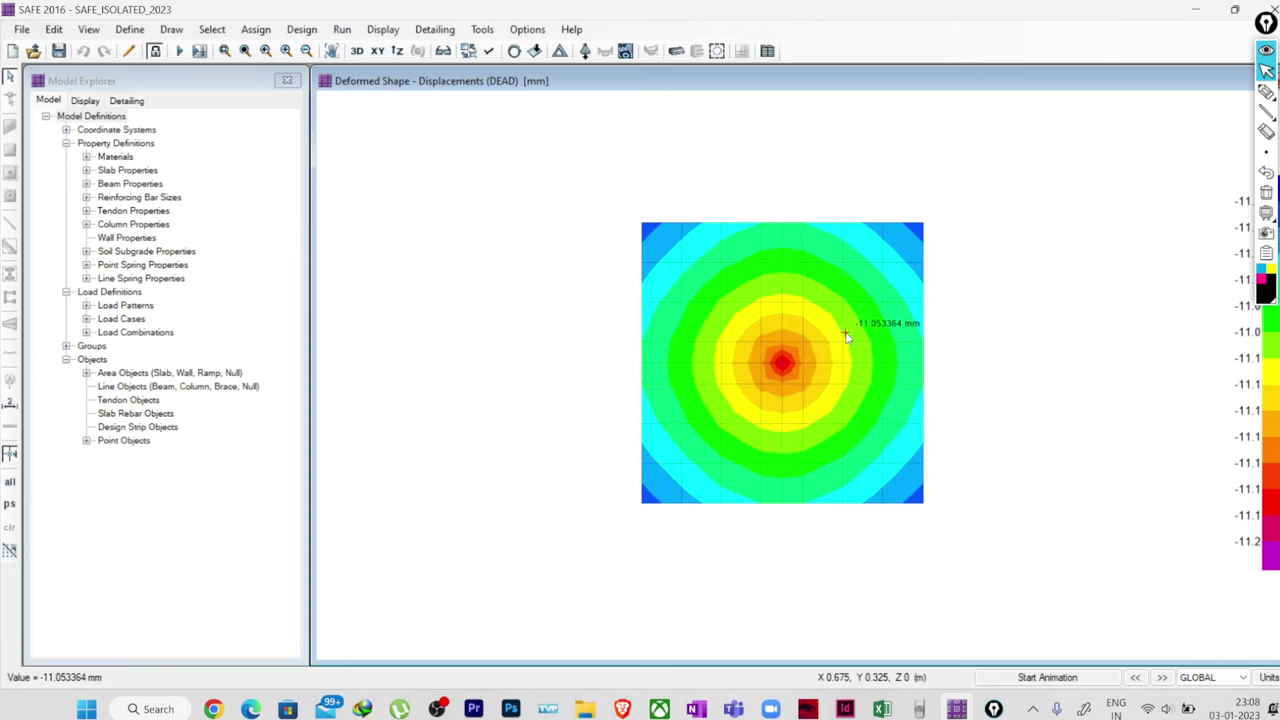
Display the soil pressure contours for the 1.0D+1.0LL+1.0Q combination, followed by the footing's punching shear design.
{"action": "left_click", "coordinate": [585, 51]}
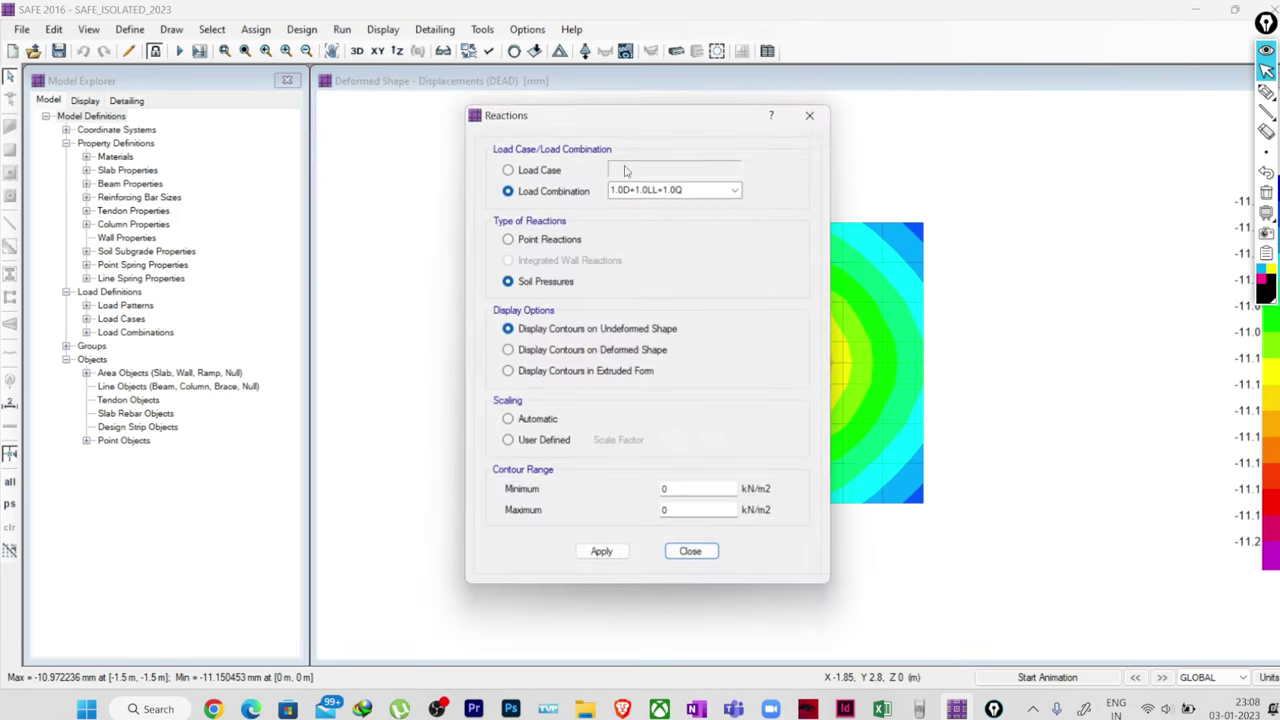
{"action": "left_click", "coordinate": [733, 190]}
{"action": "left_click", "coordinate": [655, 202]}
{"action": "left_click", "coordinate": [601, 551]}
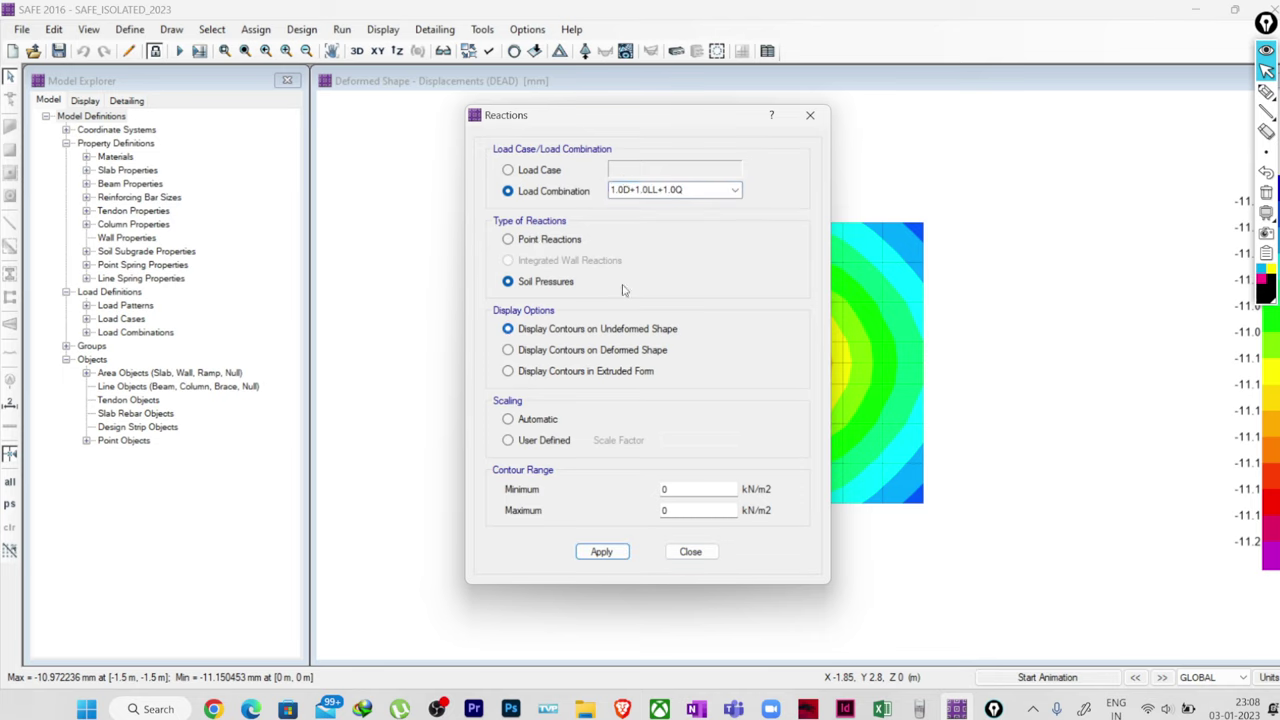
{"action": "left_click_drag", "start_coordinate": [628, 115], "coordinate": [402, 128]}
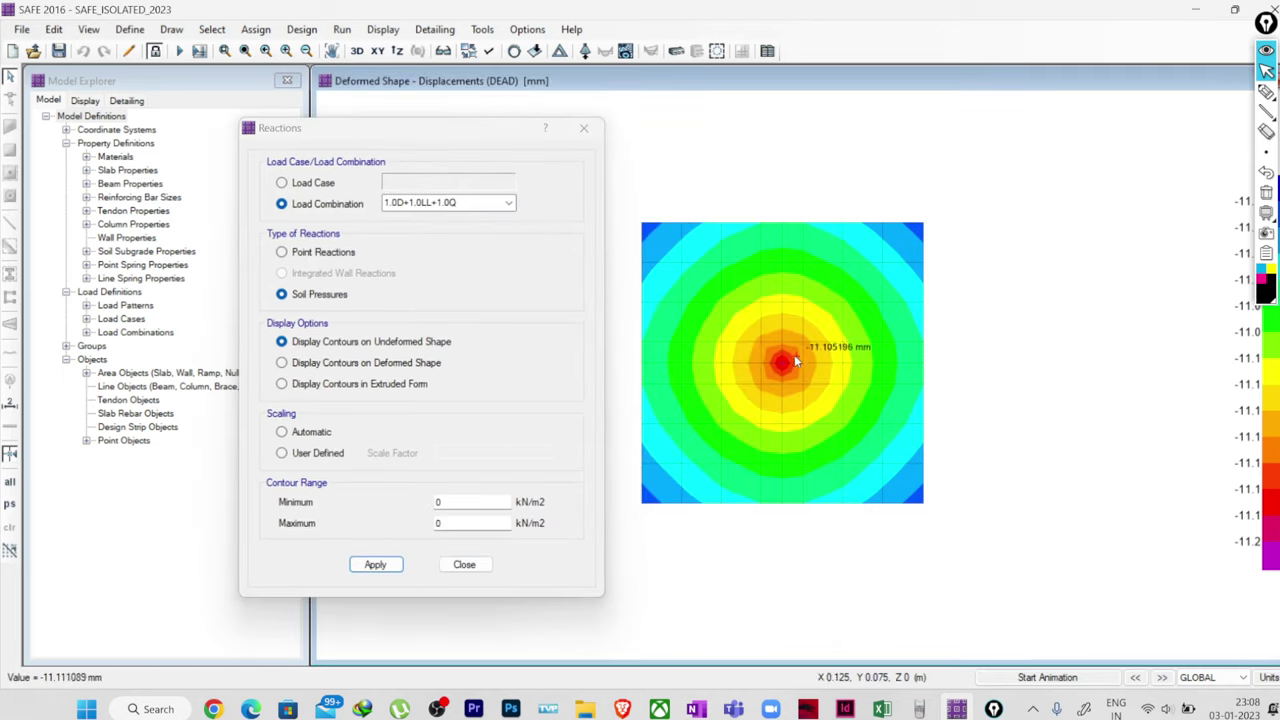
{"action": "left_click", "coordinate": [375, 564]}
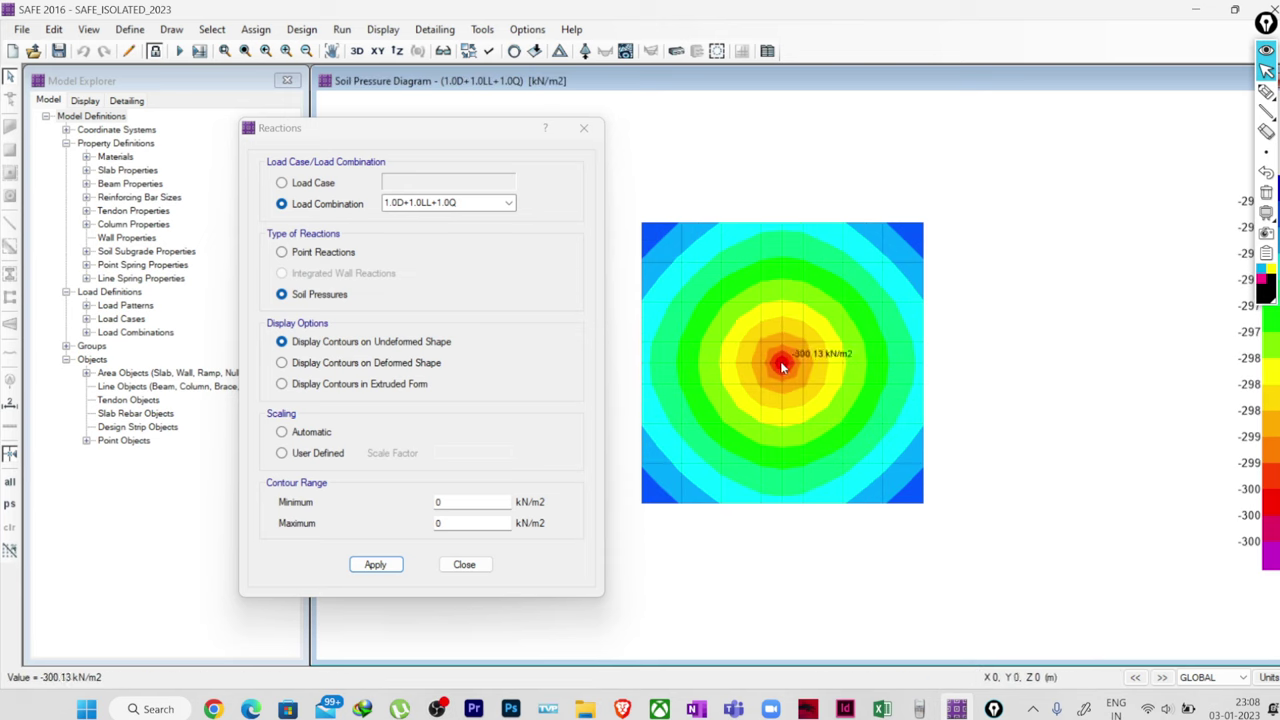
{"action": "left_click", "coordinate": [461, 565]}
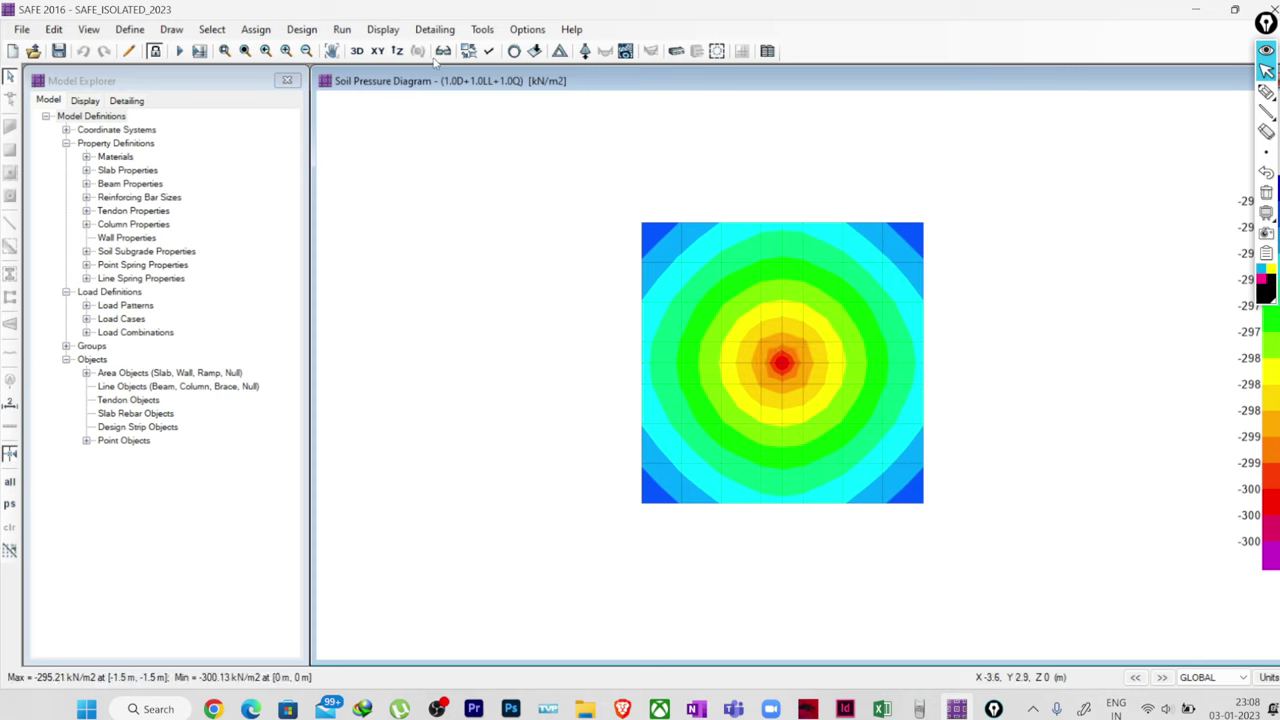
{"action": "left_click", "coordinate": [383, 30]}
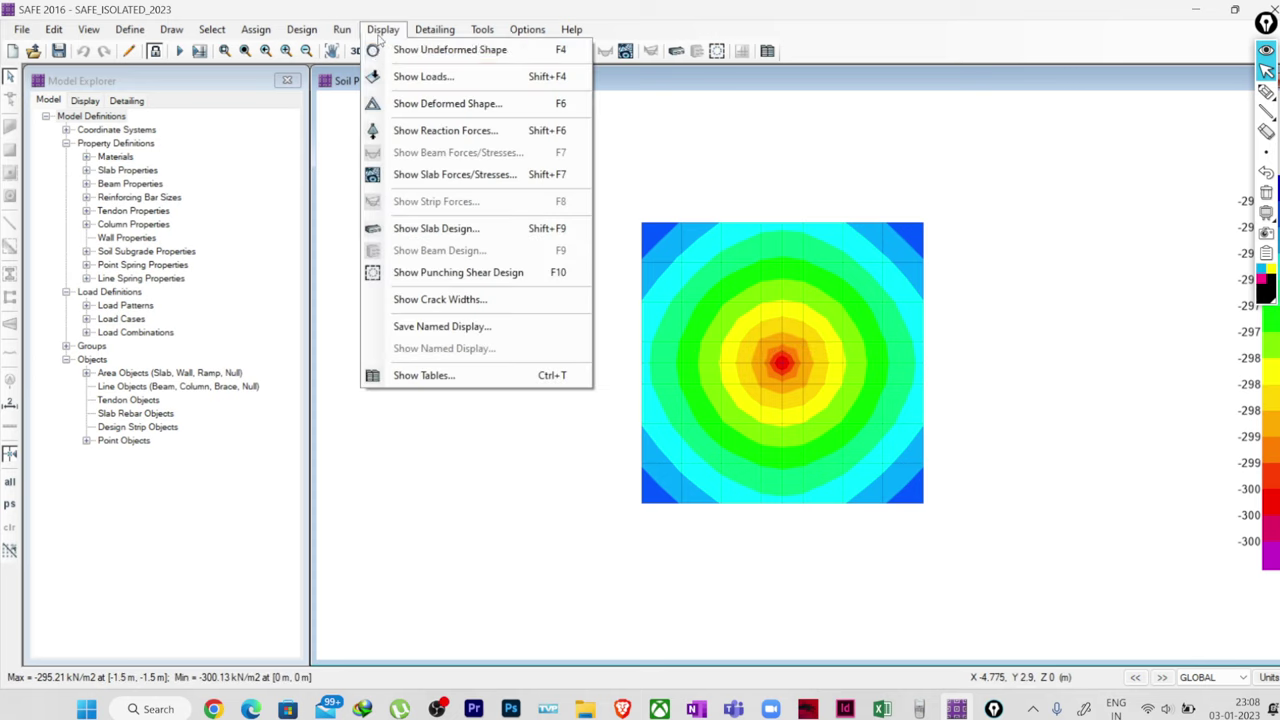
{"action": "left_click", "coordinate": [443, 280]}
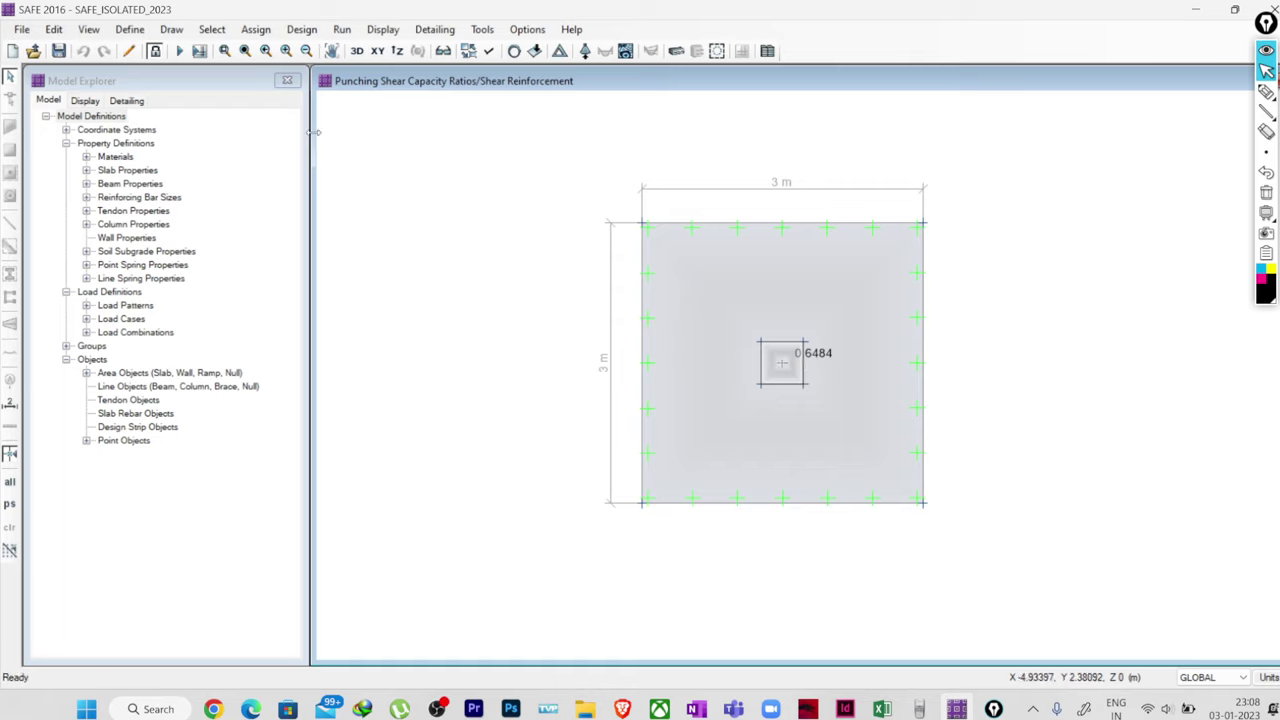
Unlock the model, rename the footing's slab property to F1-800THK and set its thickness to 800 mm.
{"action": "left_click", "coordinate": [155, 52]}
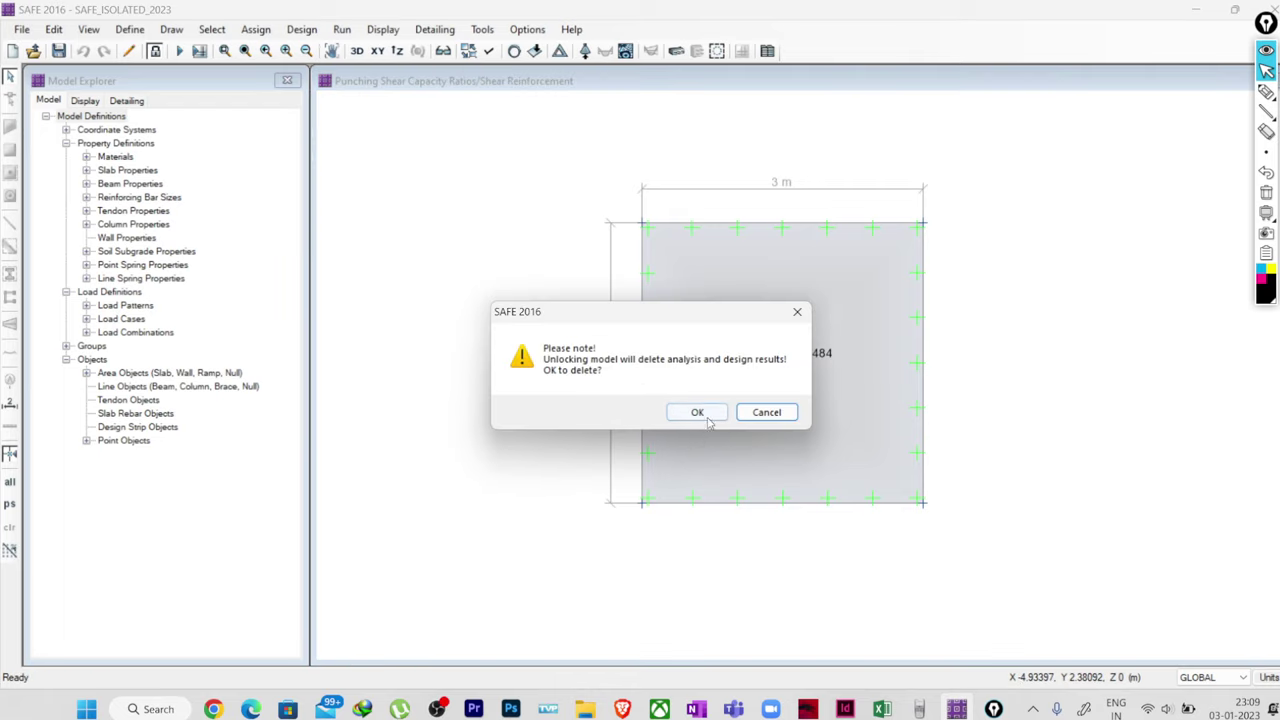
{"action": "left_click", "coordinate": [767, 412]}
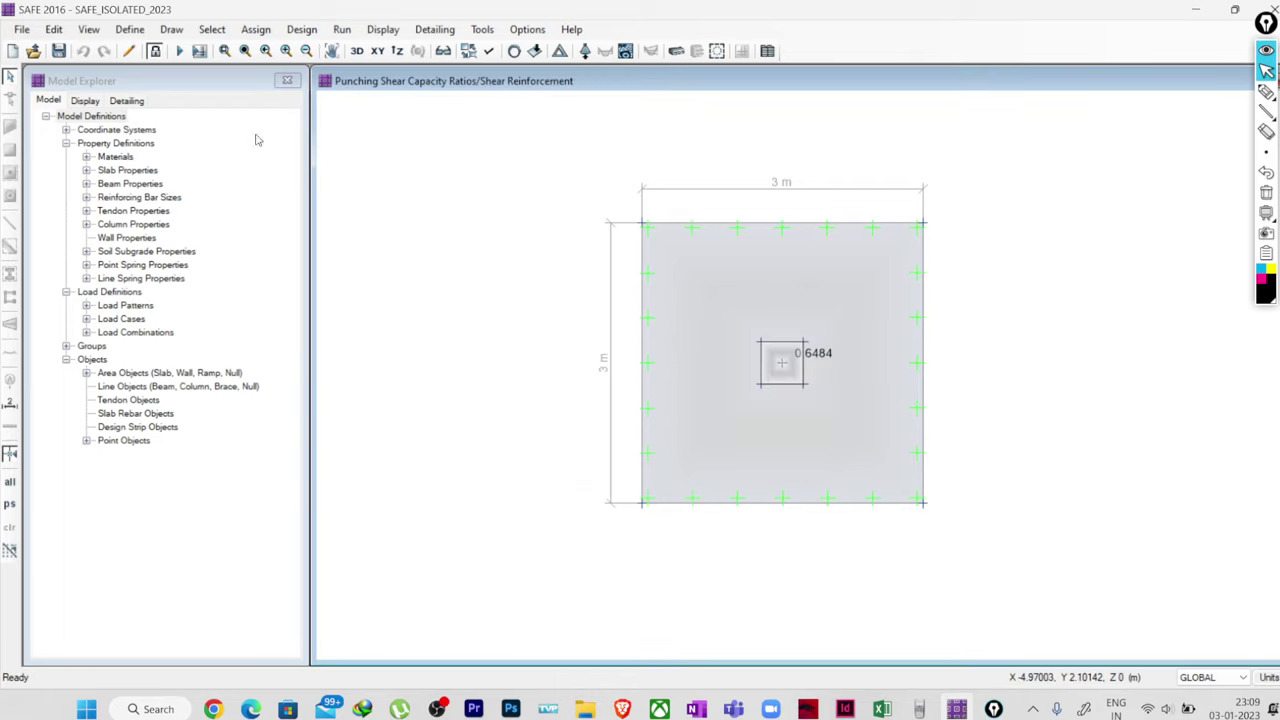
{"action": "left_click", "coordinate": [155, 52]}
{"action": "left_click", "coordinate": [694, 411]}
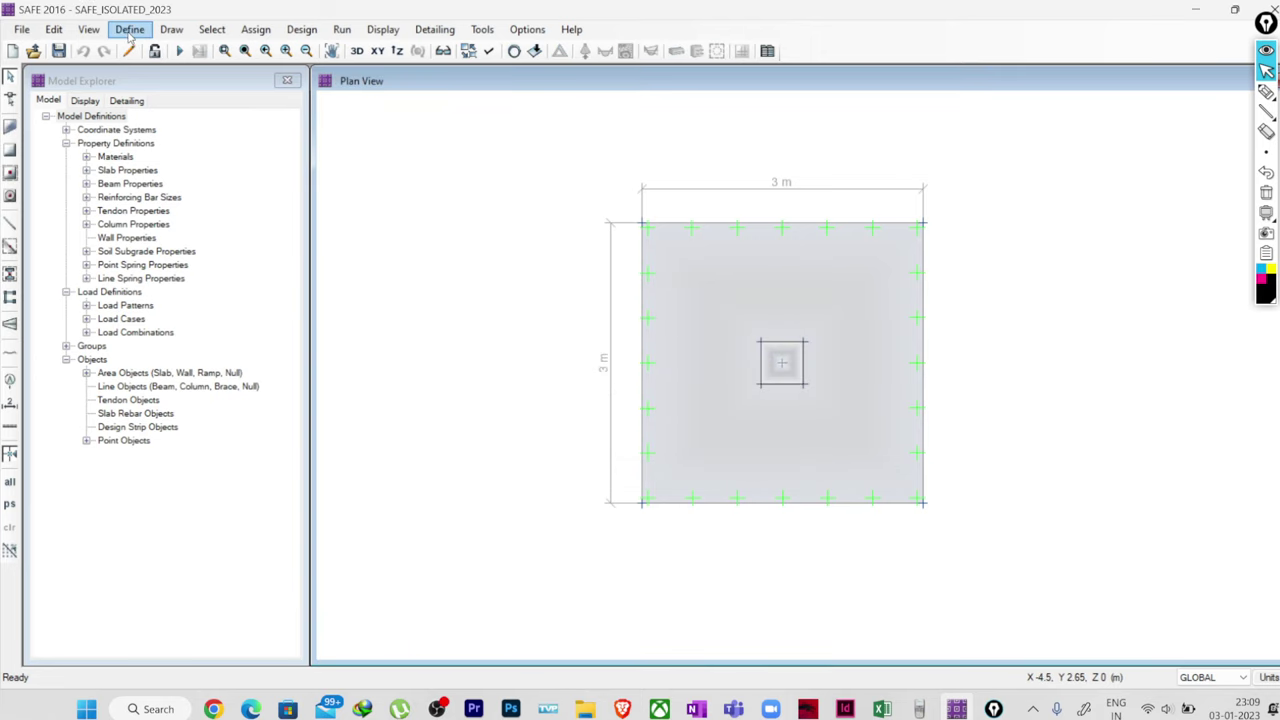
{"action": "left_click", "coordinate": [130, 29]}
{"action": "left_click", "coordinate": [163, 75]}
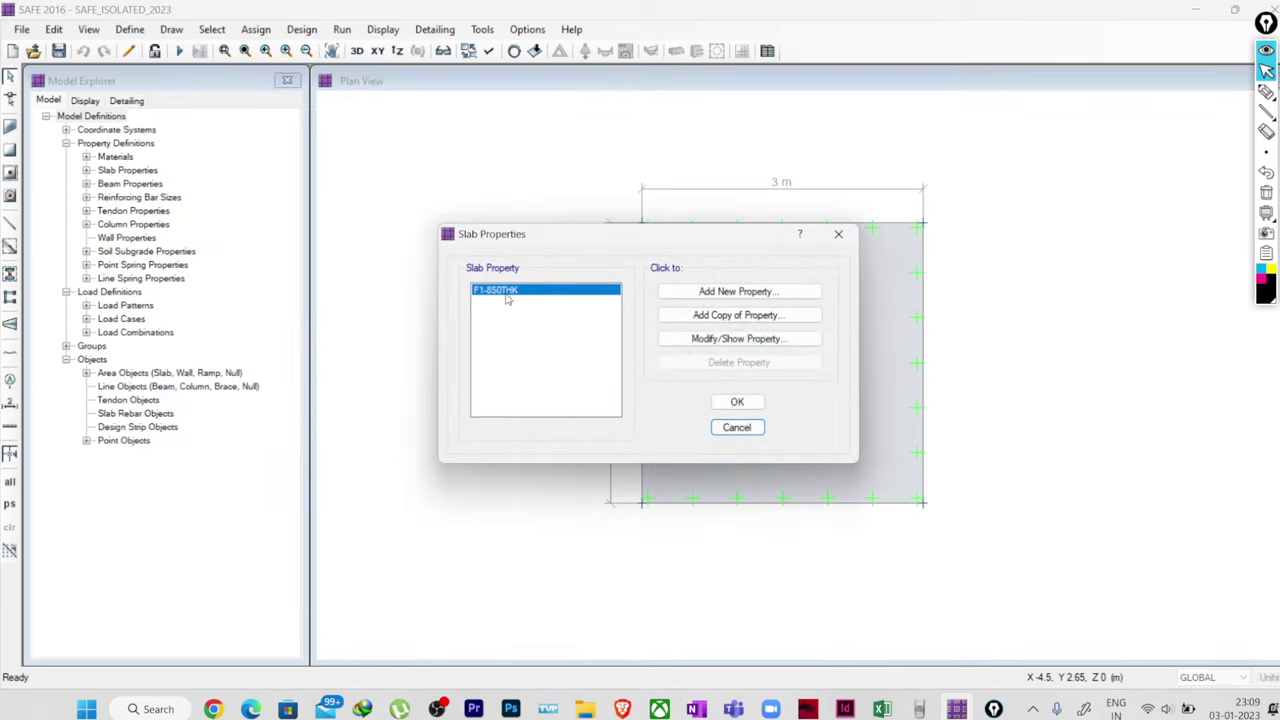
{"action": "left_click", "coordinate": [690, 342]}
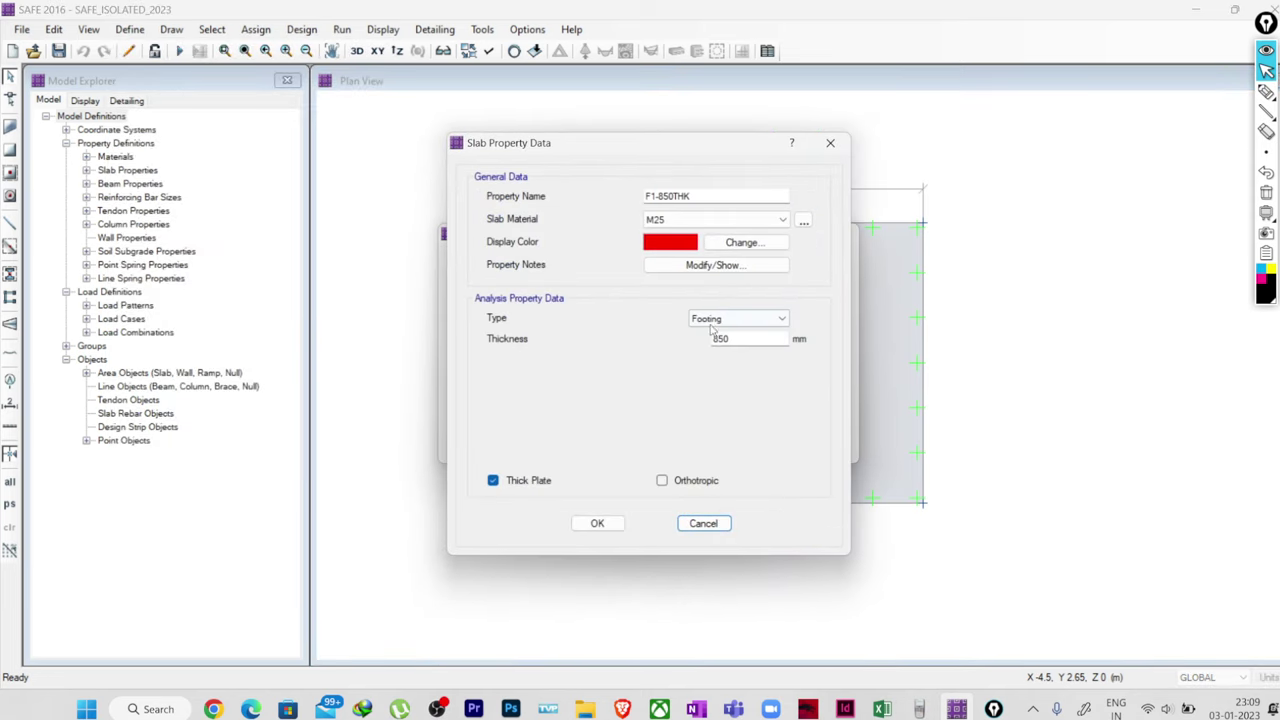
{"action": "left_click_drag", "start_coordinate": [673, 196], "coordinate": [658, 196]}
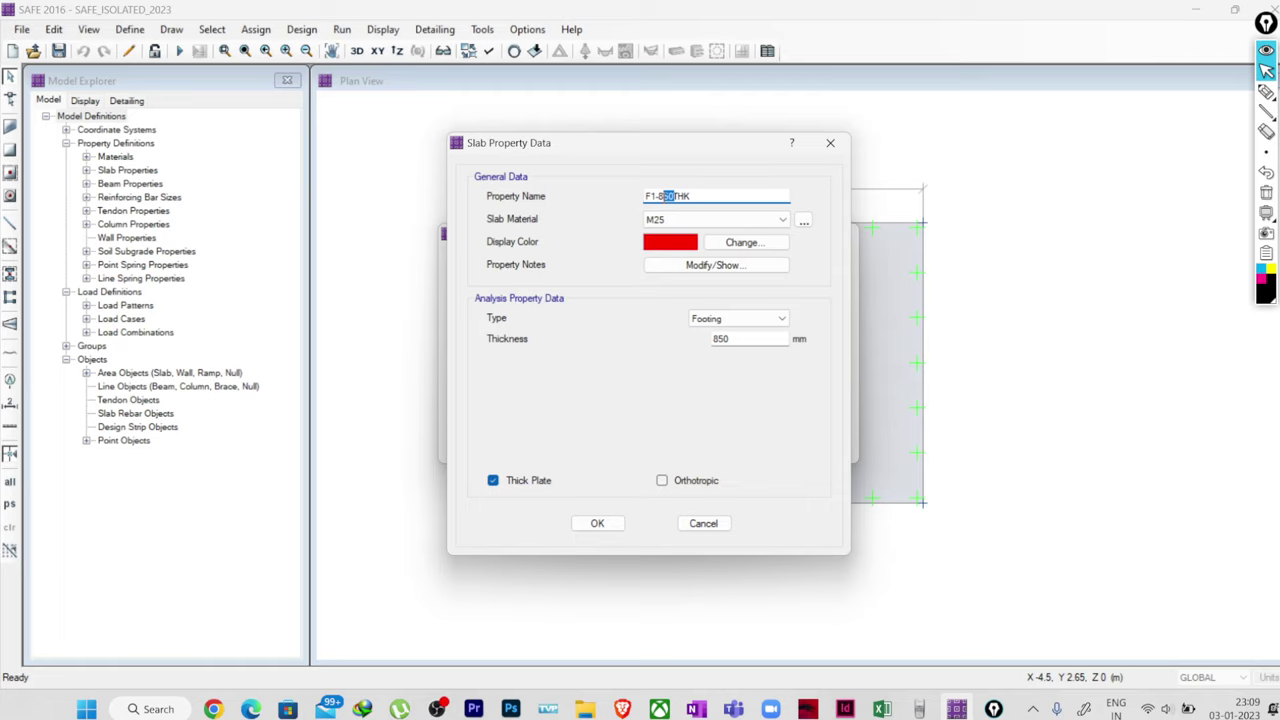
{"action": "double_click", "coordinate": [740, 339]}
{"action": "type", "text": "80"}
{"action": "left_click", "coordinate": [597, 523]}
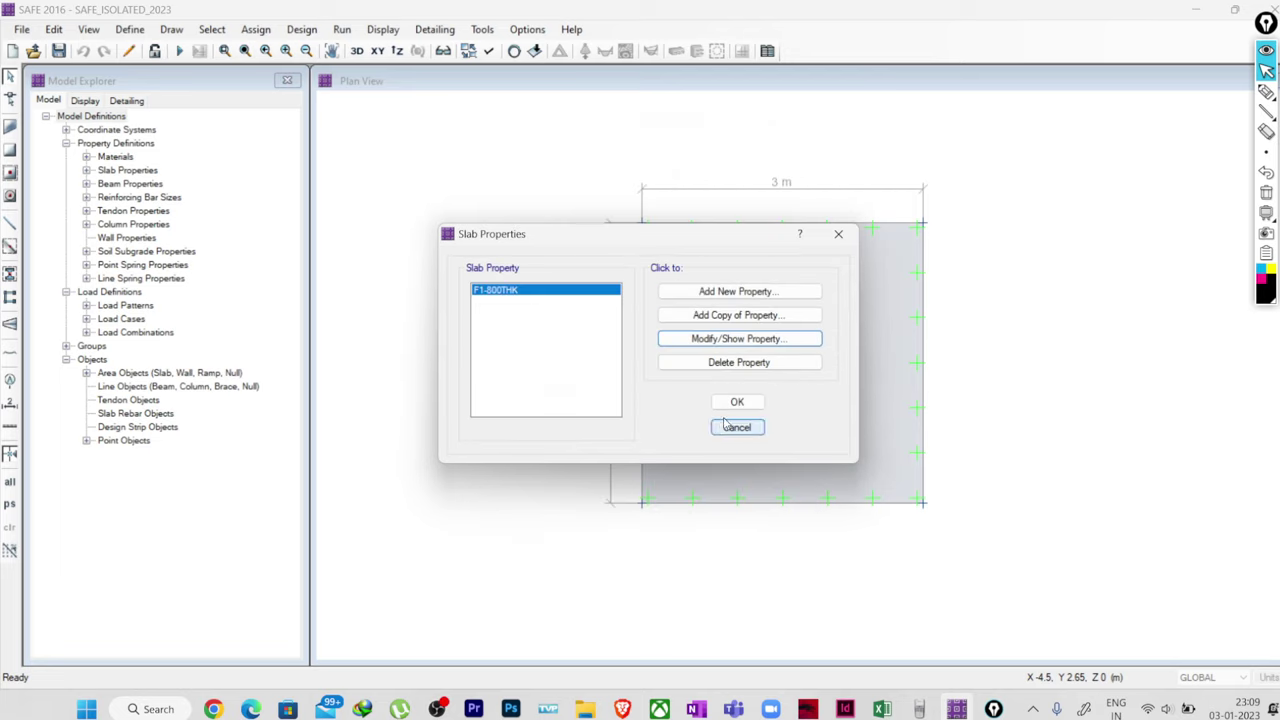
{"action": "left_click", "coordinate": [737, 400]}
Sketch a footing cross-section with a column stub beside the plan and label its depth 0.8m in freehand pen.
{"action": "left_click", "coordinate": [1266, 91]}
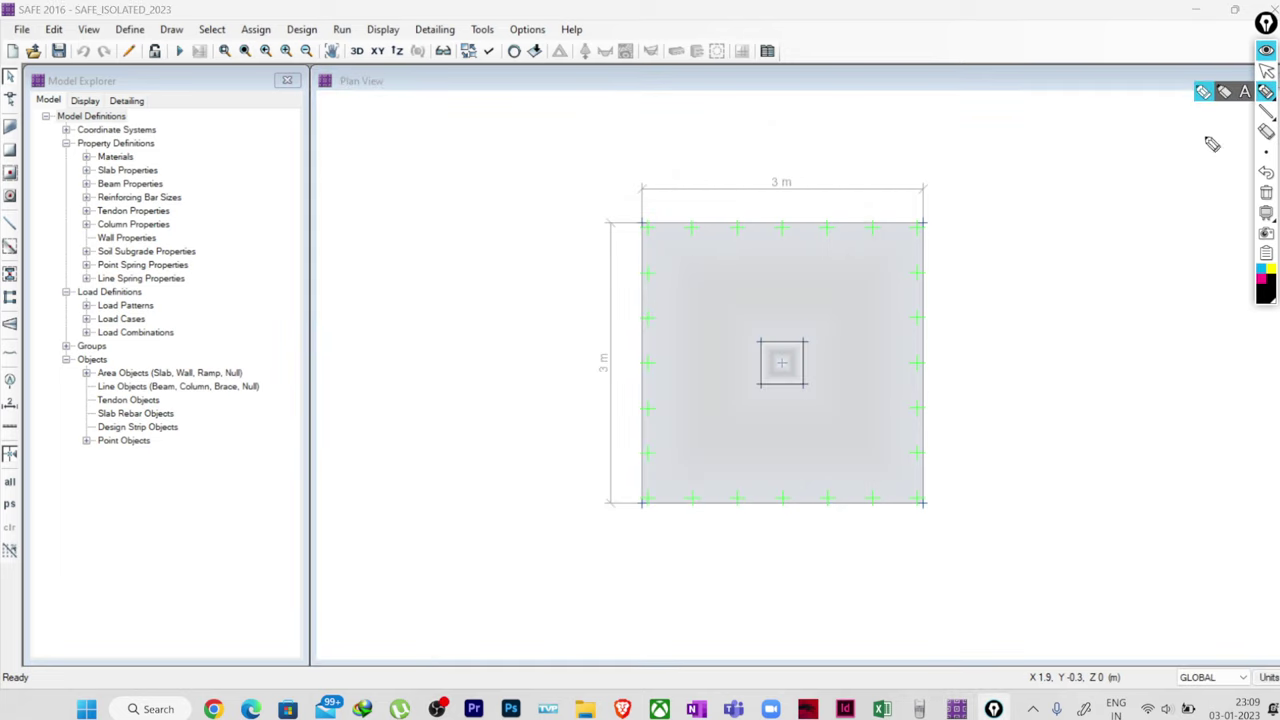
{"action": "left_click_drag", "start_coordinate": [1072, 179], "coordinate": [1075, 223]}
{"action": "mouse_move", "coordinate": [1127, 181]}
{"action": "left_mouse_down"}
{"action": "mouse_move", "coordinate": [1129, 248]}
{"action": "mouse_move", "coordinate": [1028, 265]}
{"action": "mouse_move", "coordinate": [1018, 330]}
{"action": "left_mouse_up"}
{"action": "mouse_move", "coordinate": [1131, 262]}
{"action": "left_mouse_down"}
{"action": "mouse_move", "coordinate": [1194, 314]}
{"action": "mouse_move", "coordinate": [1028, 333]}
{"action": "left_mouse_up"}
{"action": "mouse_move", "coordinate": [1010, 266]}
{"action": "left_mouse_down"}
{"action": "mouse_move", "coordinate": [1000, 343]}
{"action": "mouse_move", "coordinate": [984, 337]}
{"action": "left_mouse_up"}
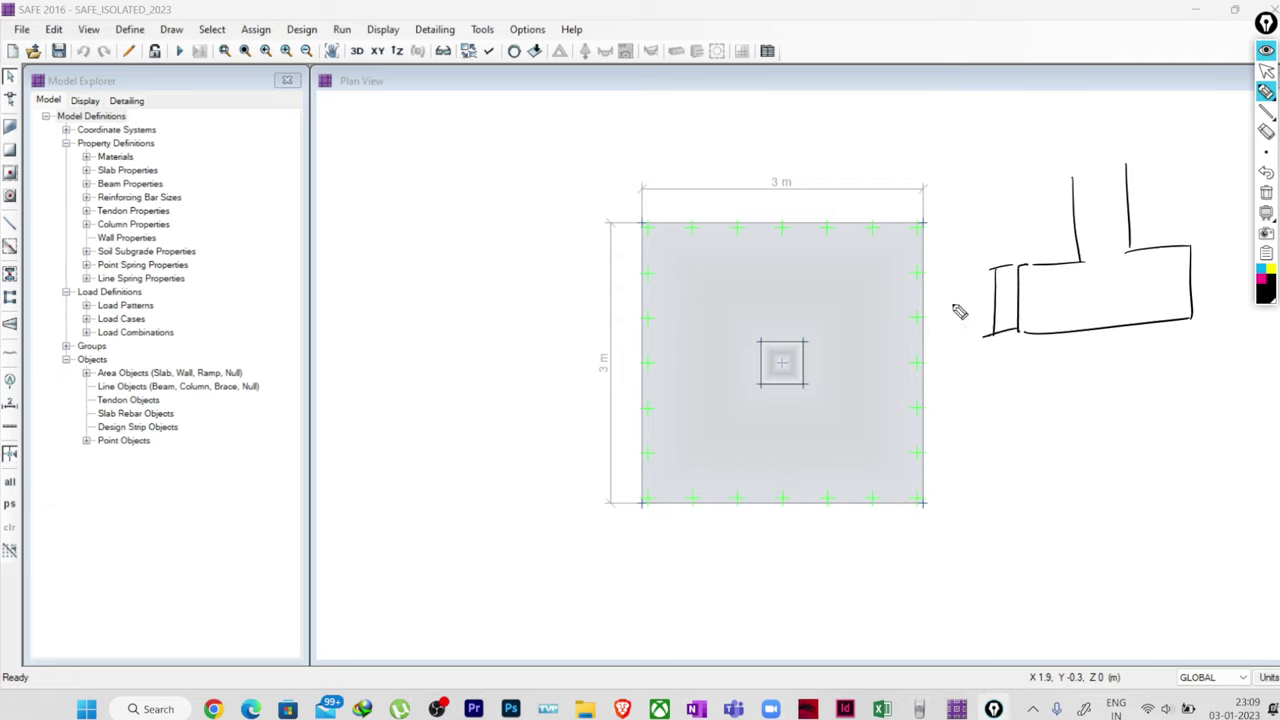
{"action": "mouse_move", "coordinate": [953, 296]}
{"action": "left_mouse_down"}
{"action": "mouse_move", "coordinate": [952, 308]}
{"action": "mouse_move", "coordinate": [992, 296]}
{"action": "left_mouse_up"}
{"action": "left_click", "coordinate": [959, 305]}
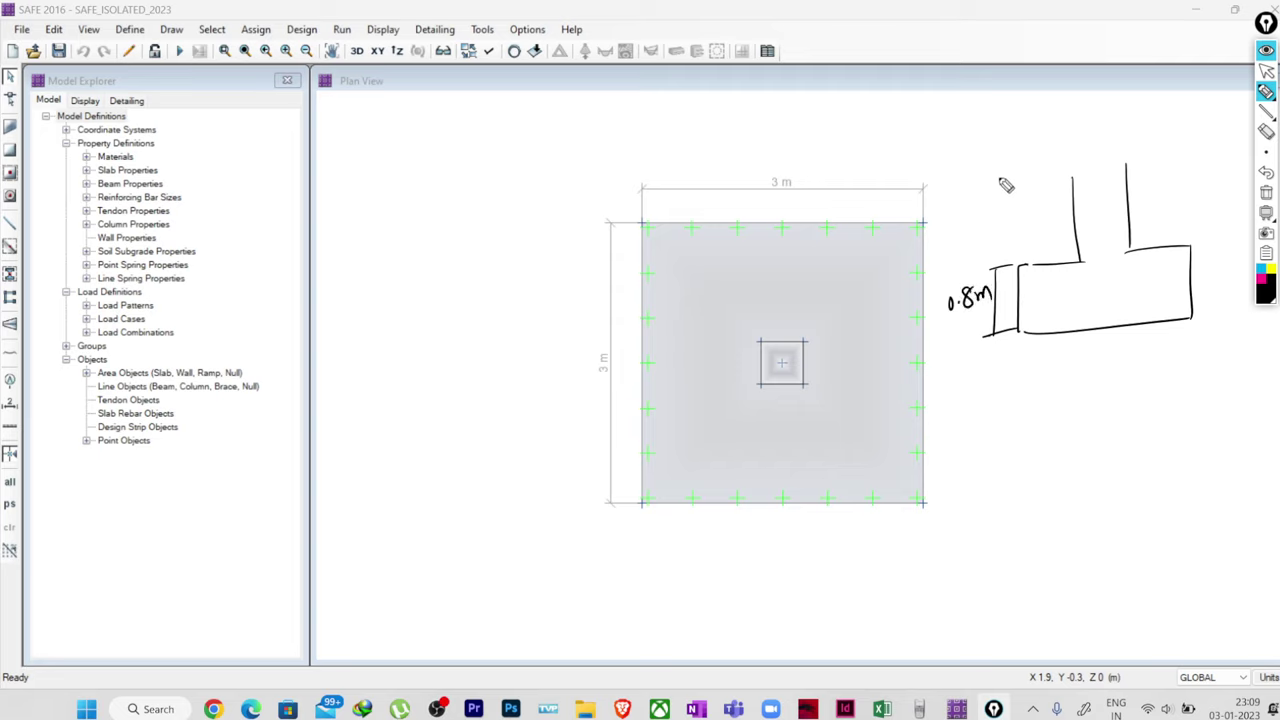
Draw a dimension line for the height above the sketched footing, tick the dimension ends, and leave pen mode.
{"action": "left_click_drag", "start_coordinate": [998, 177], "coordinate": [997, 265]}
{"action": "mouse_move", "coordinate": [964, 176]}
{"action": "left_mouse_down"}
{"action": "mouse_move", "coordinate": [1050, 174]}
{"action": "mouse_move", "coordinate": [980, 197]}
{"action": "left_mouse_up"}
{"action": "left_click_drag", "start_coordinate": [1009, 254], "coordinate": [987, 272]}
{"action": "left_click_drag", "start_coordinate": [1009, 322], "coordinate": [976, 353]}
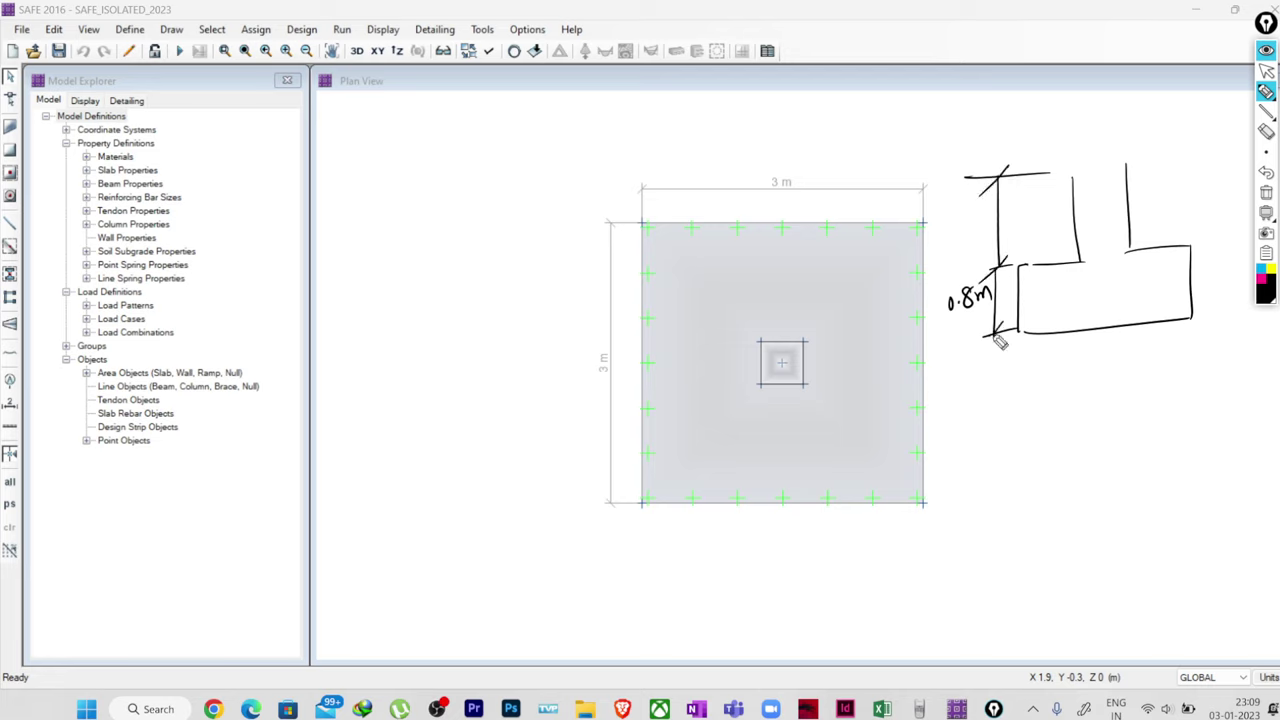
{"action": "left_click", "coordinate": [1265, 72]}
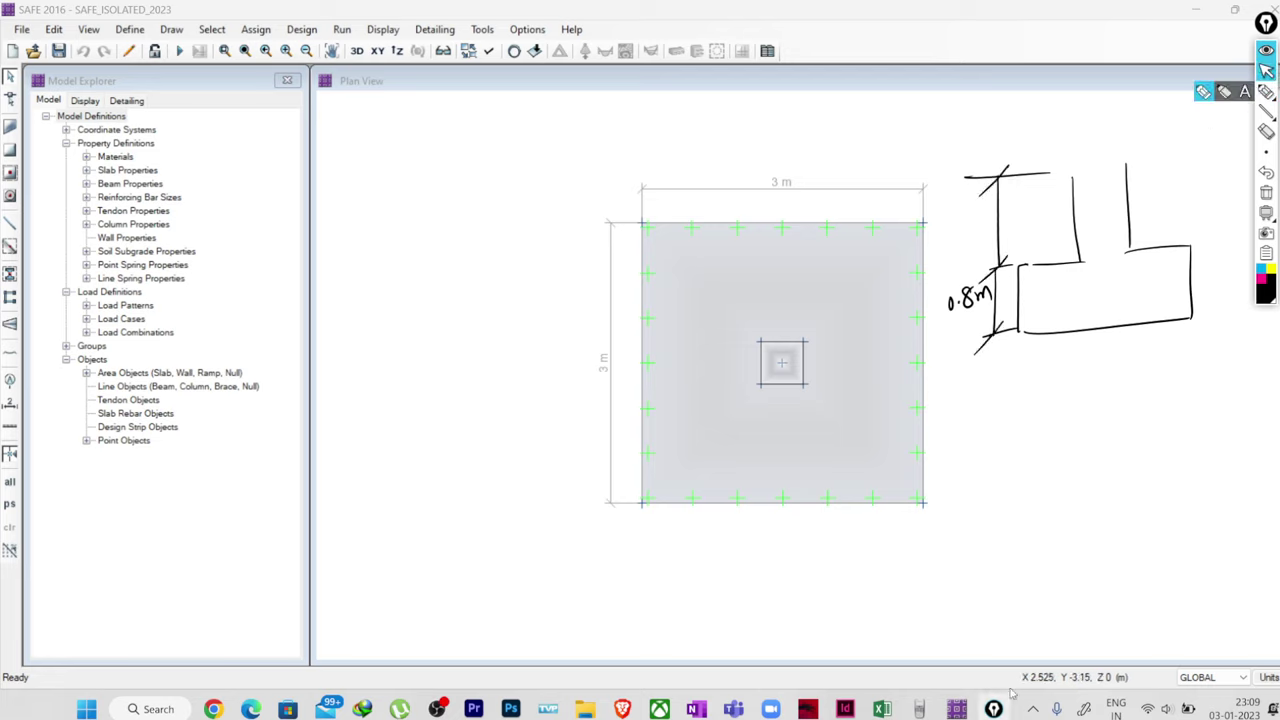
Switch to the fx-991ES PLUS C calculator emulator and compute 1.5-0.8 as a decimal.
{"action": "left_click", "coordinate": [919, 708]}
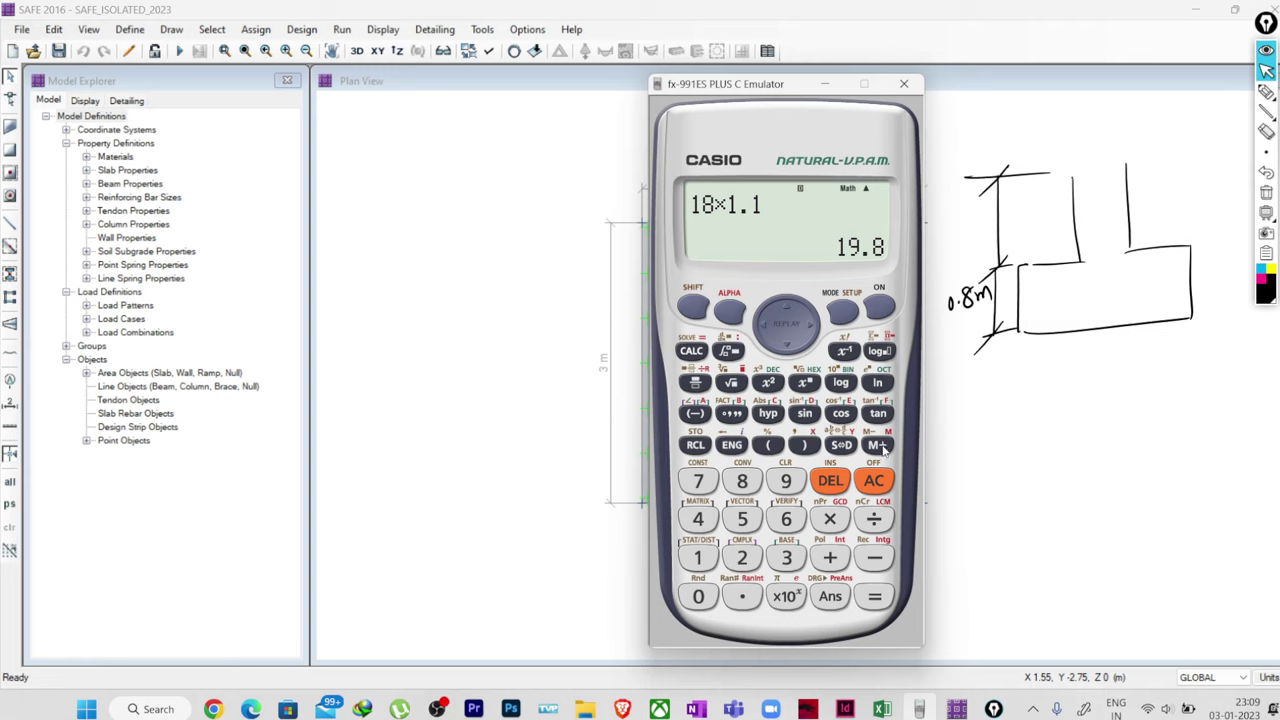
{"action": "left_click", "coordinate": [873, 480]}
{"action": "left_click", "coordinate": [698, 557]}
{"action": "left_click", "coordinate": [742, 596]}
{"action": "left_click", "coordinate": [742, 519]}
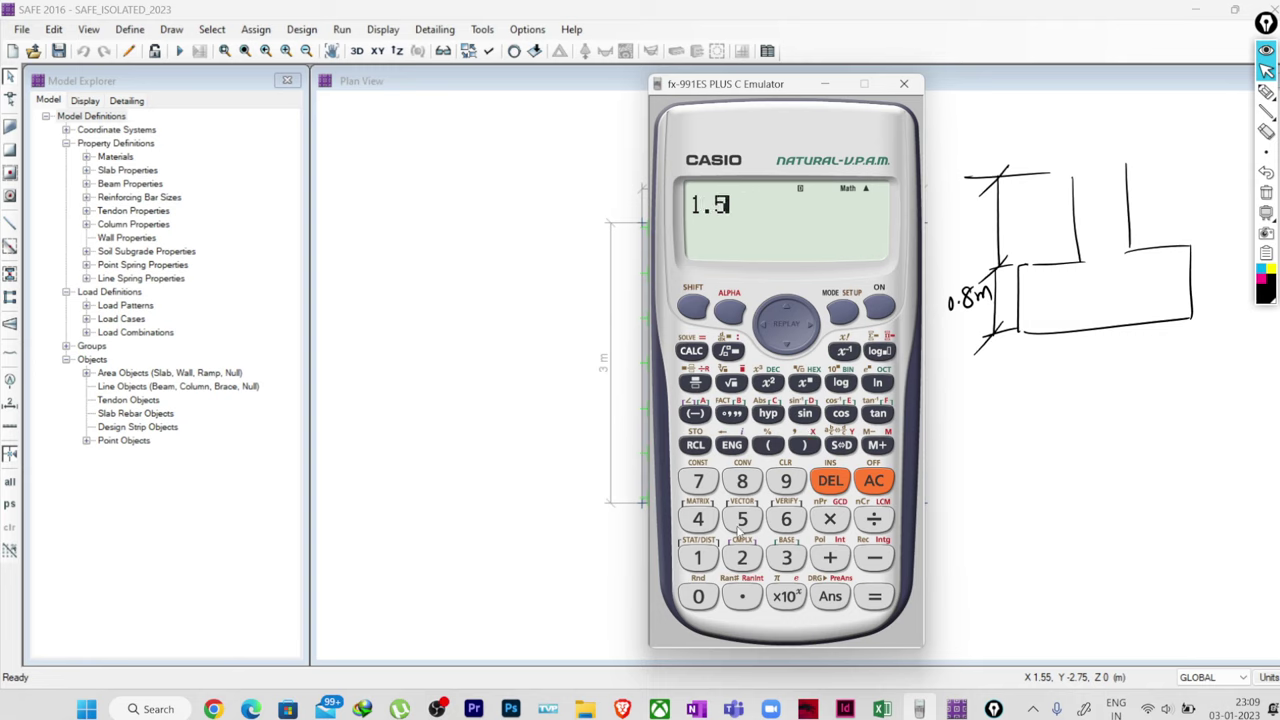
{"action": "left_click", "coordinate": [874, 557]}
{"action": "left_click", "coordinate": [698, 596]}
{"action": "left_click", "coordinate": [742, 596]}
{"action": "left_click", "coordinate": [742, 481]}
{"action": "left_click", "coordinate": [874, 597]}
{"action": "left_click", "coordinate": [846, 444]}
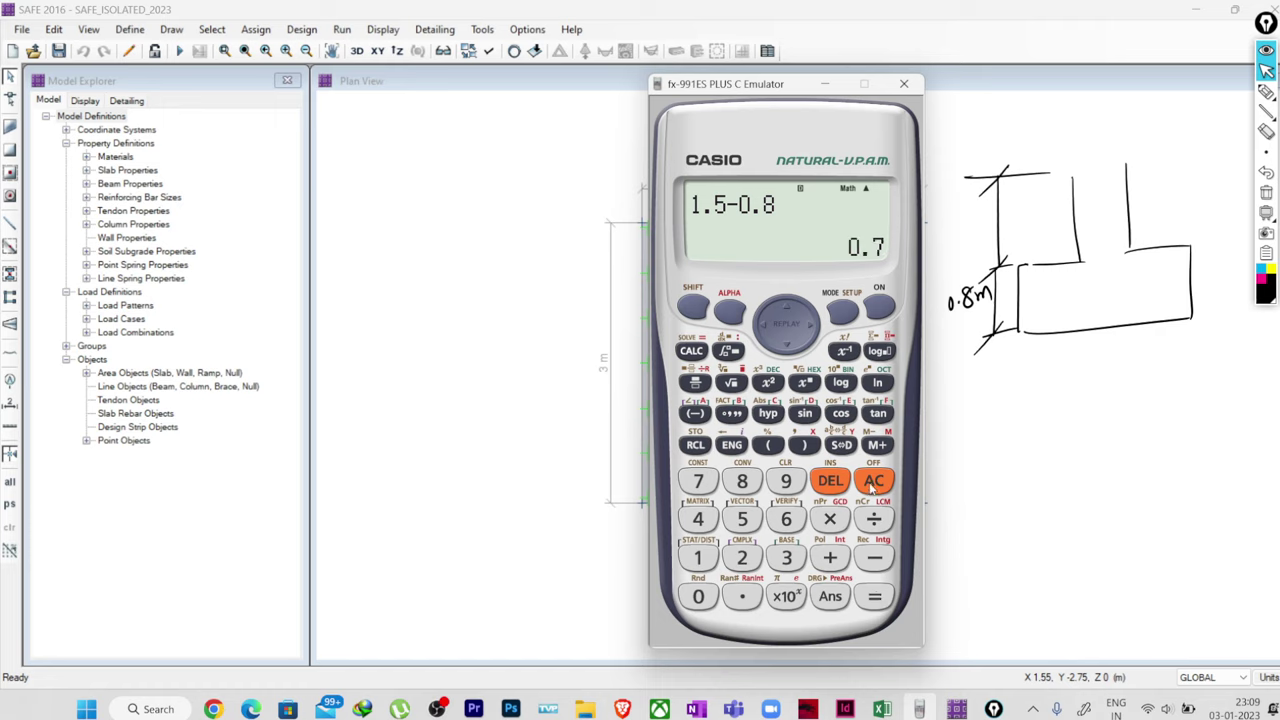
Multiply the calculator's last answer by 18.
{"action": "left_click", "coordinate": [830, 520]}
{"action": "left_click", "coordinate": [698, 558]}
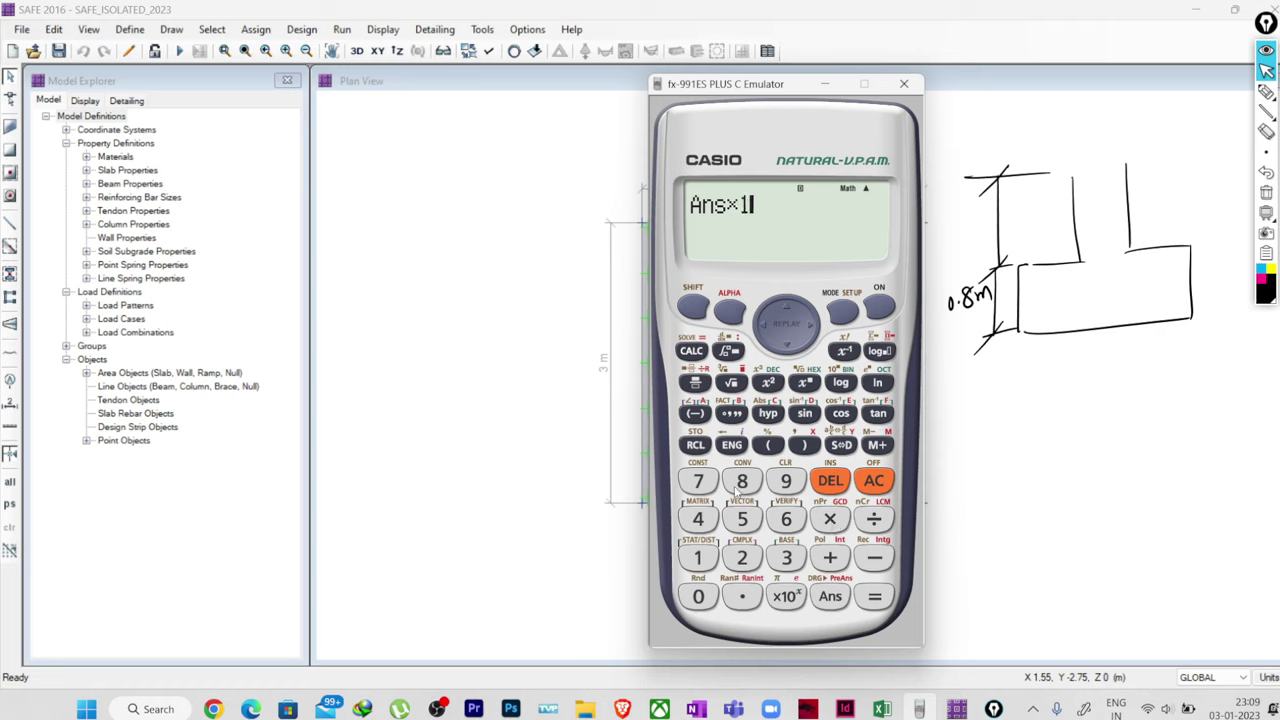
{"action": "left_click", "coordinate": [756, 490]}
{"action": "left_click", "coordinate": [874, 597]}
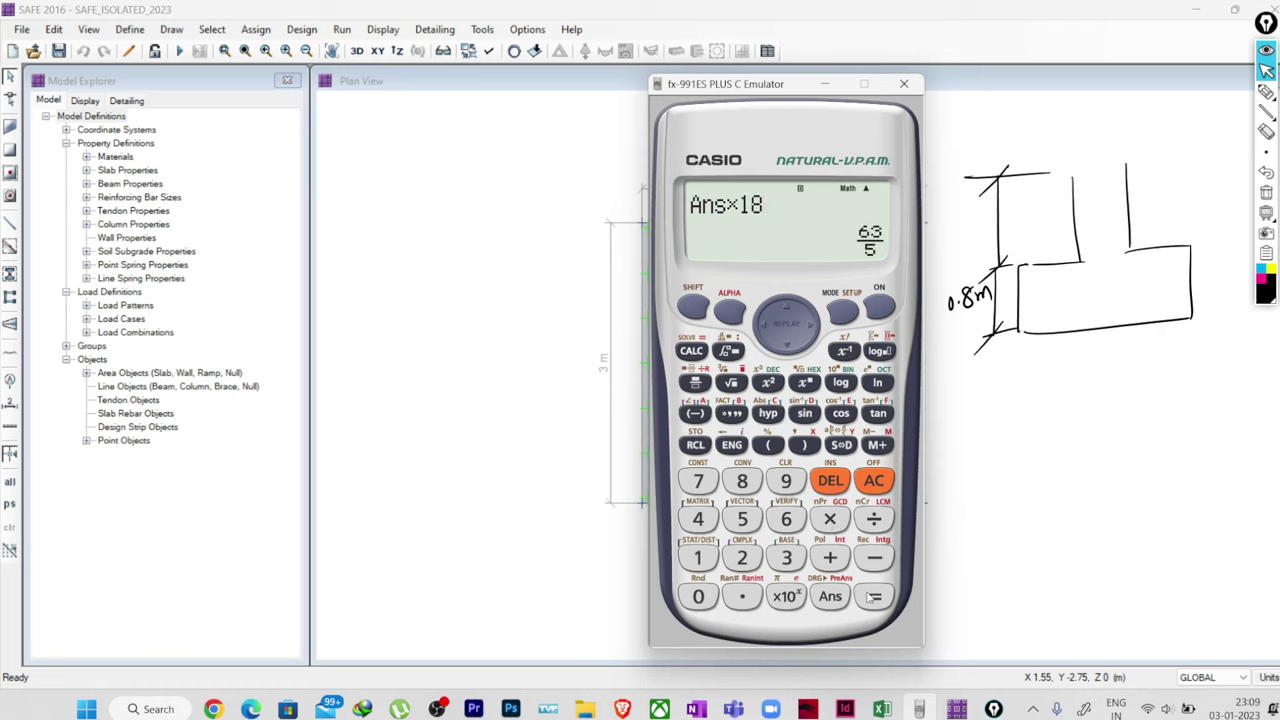
Convert the calculator result to a decimal and return to the SAFE plan view.
{"action": "left_click", "coordinate": [840, 447]}
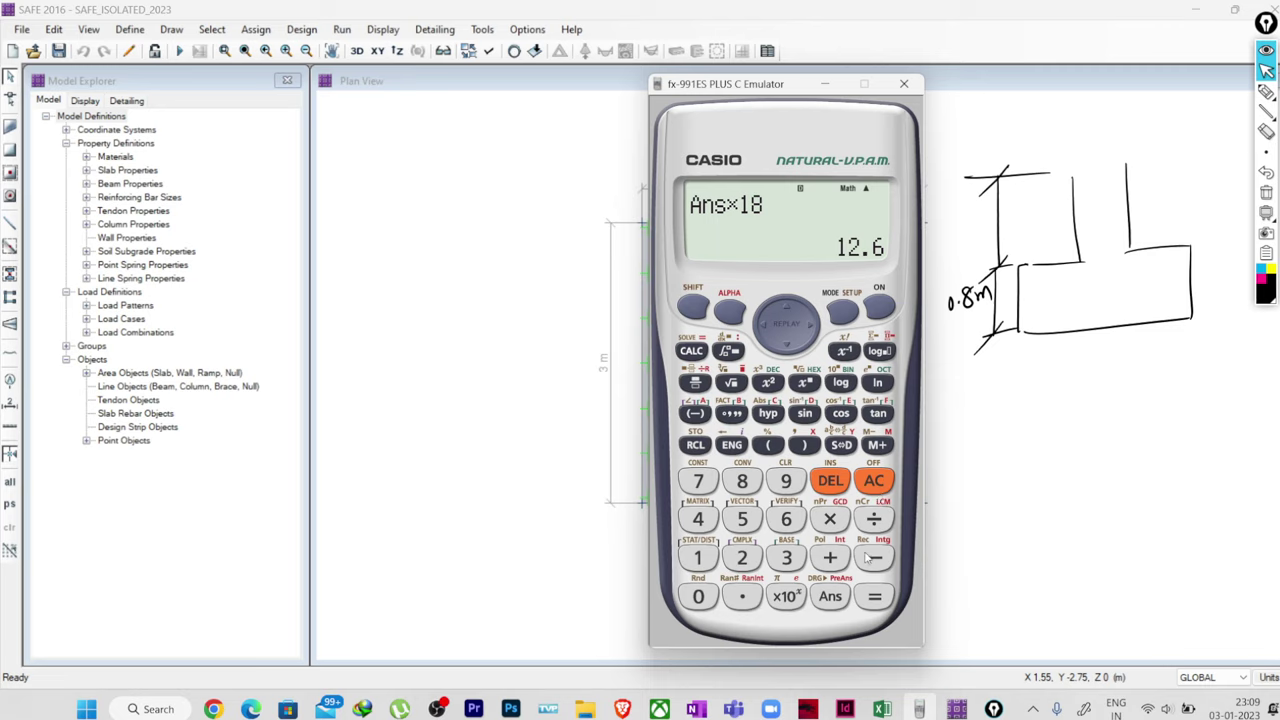
{"action": "left_click", "coordinate": [824, 84]}
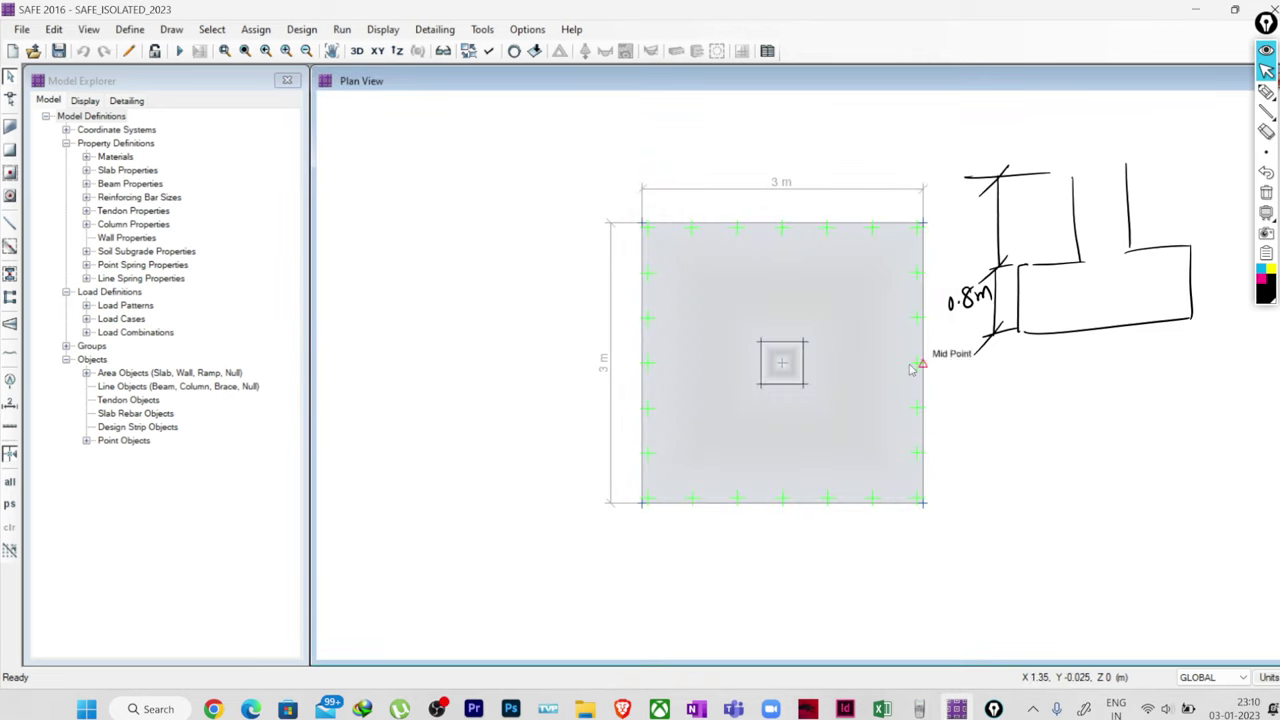
Assign a 13 kN/m2 uniform gravity load in pattern Q to the footing slab, replacing its existing loads.
{"action": "left_click", "coordinate": [772, 289]}
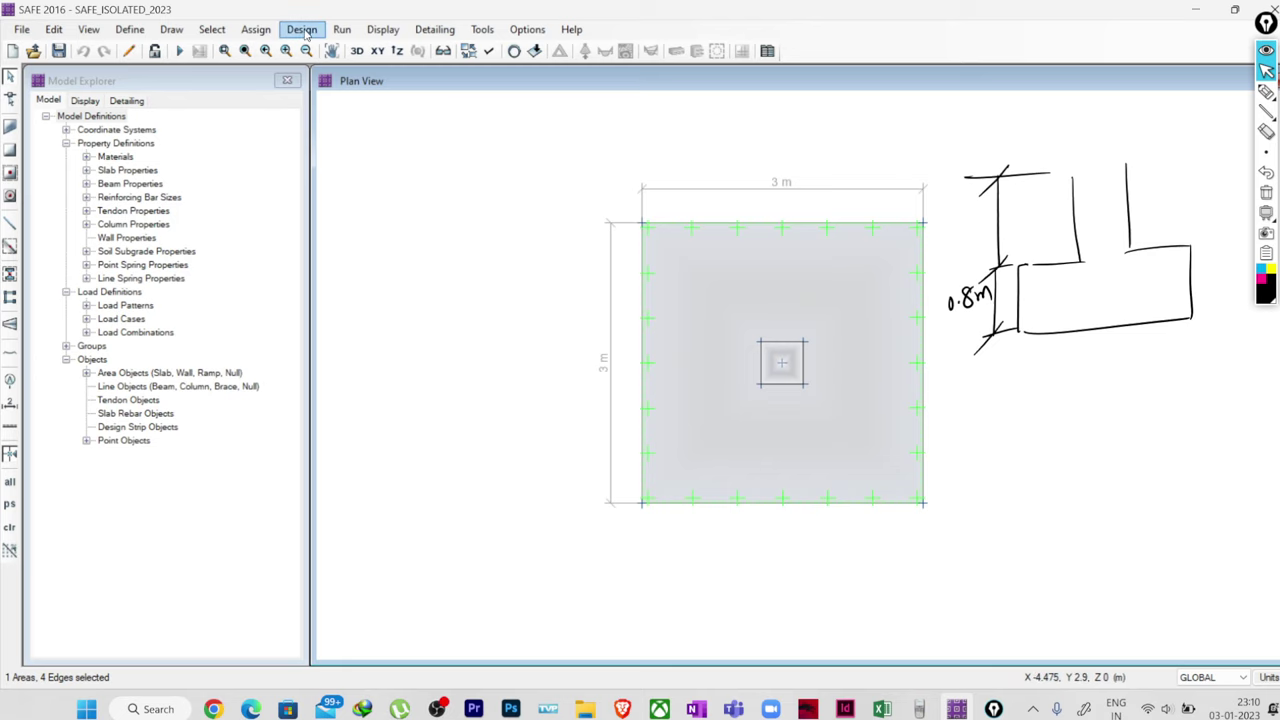
{"action": "left_click", "coordinate": [256, 30]}
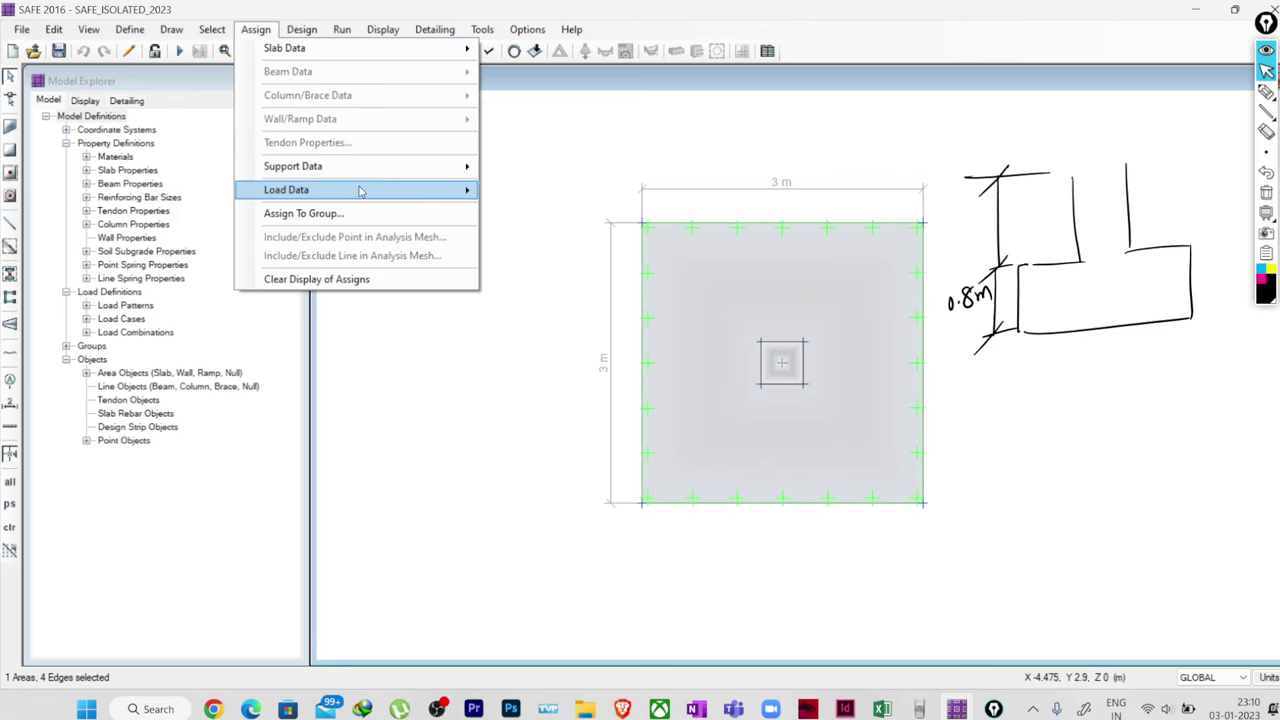
{"action": "mouse_move", "coordinate": [360, 190]}
{"action": "left_click", "coordinate": [587, 199]}
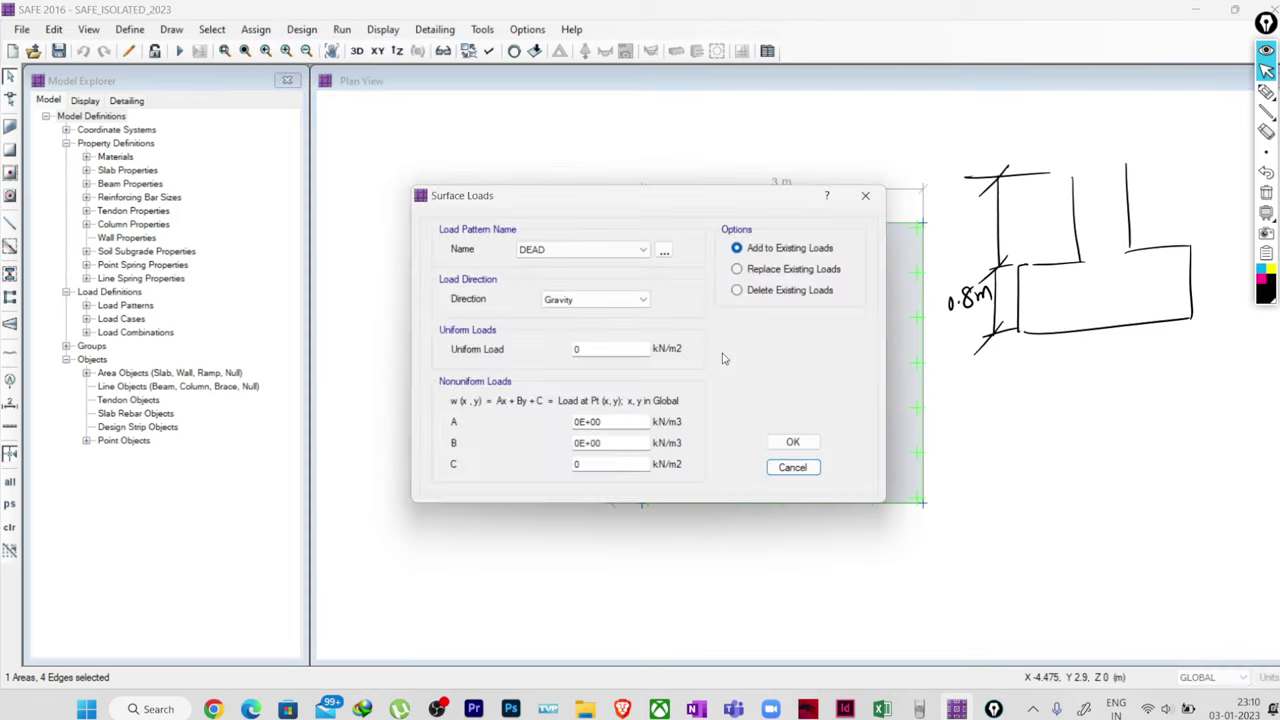
{"action": "left_click", "coordinate": [583, 249]}
{"action": "left_click", "coordinate": [562, 290]}
{"action": "double_click", "coordinate": [589, 348]}
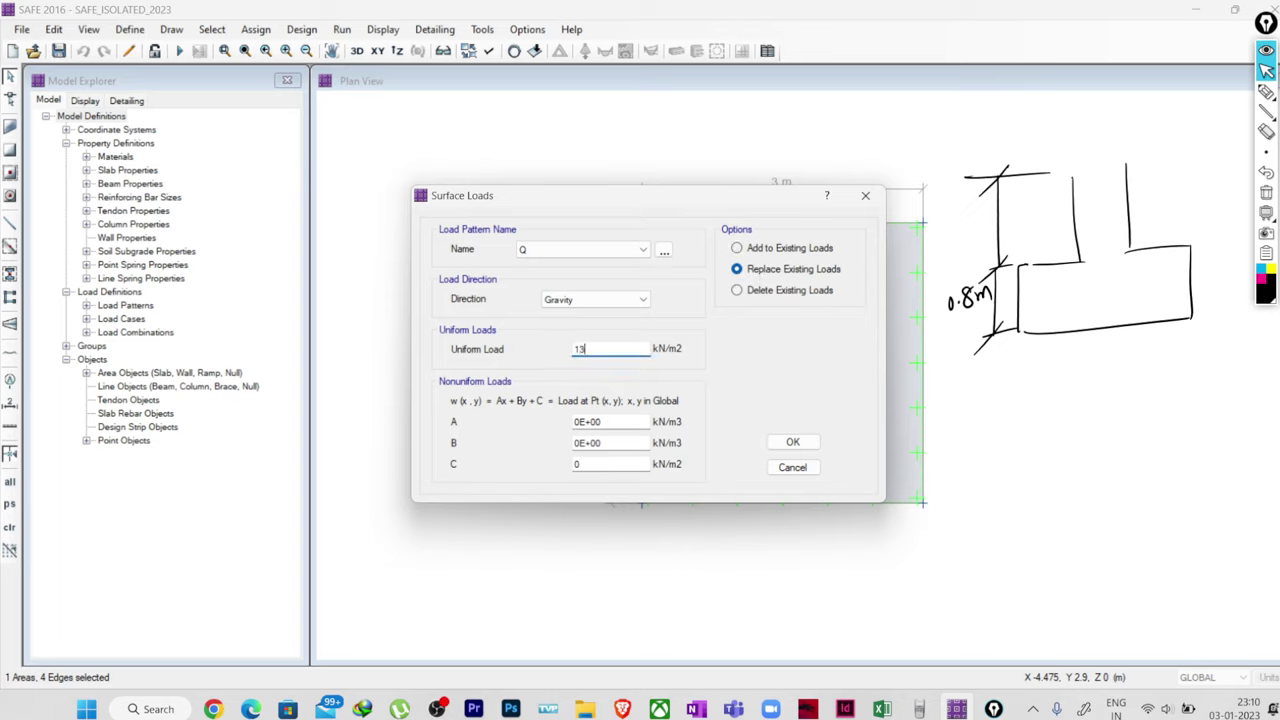
{"action": "left_click", "coordinate": [792, 443]}
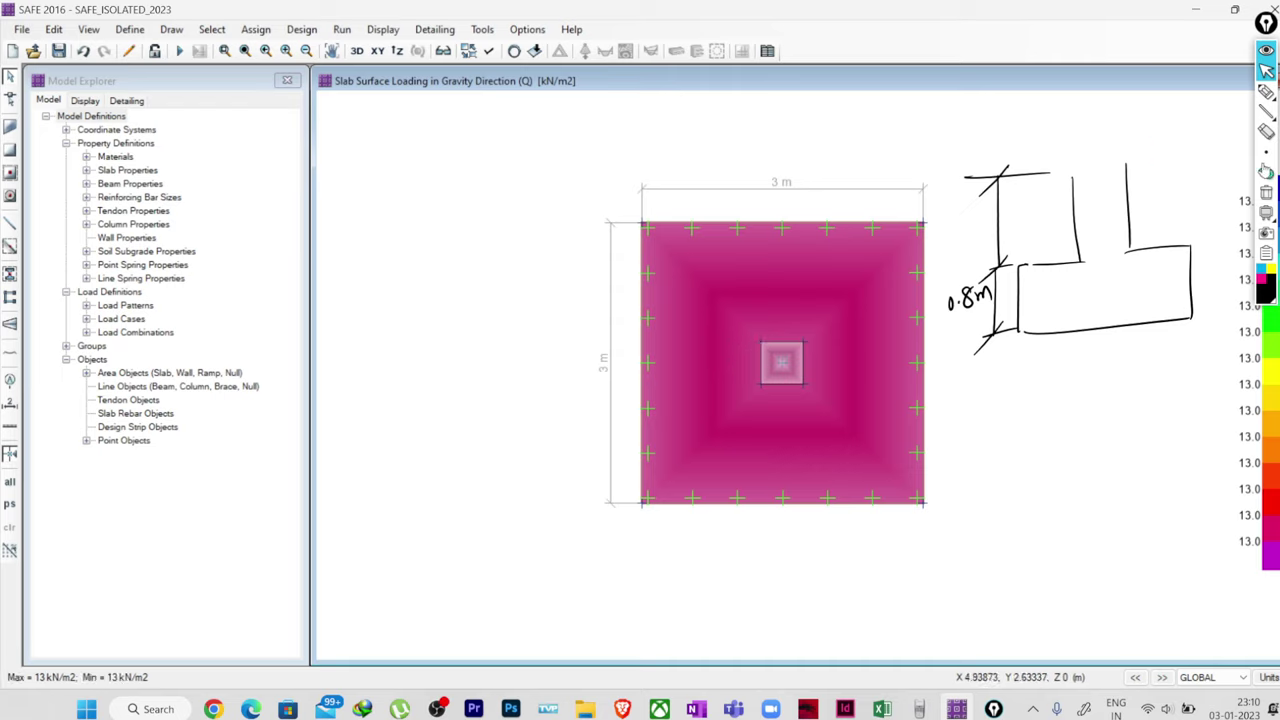
Outline the central column square on the plan in yellow pen and hatch across it with diagonal strokes.
{"action": "left_click", "coordinate": [1266, 282]}
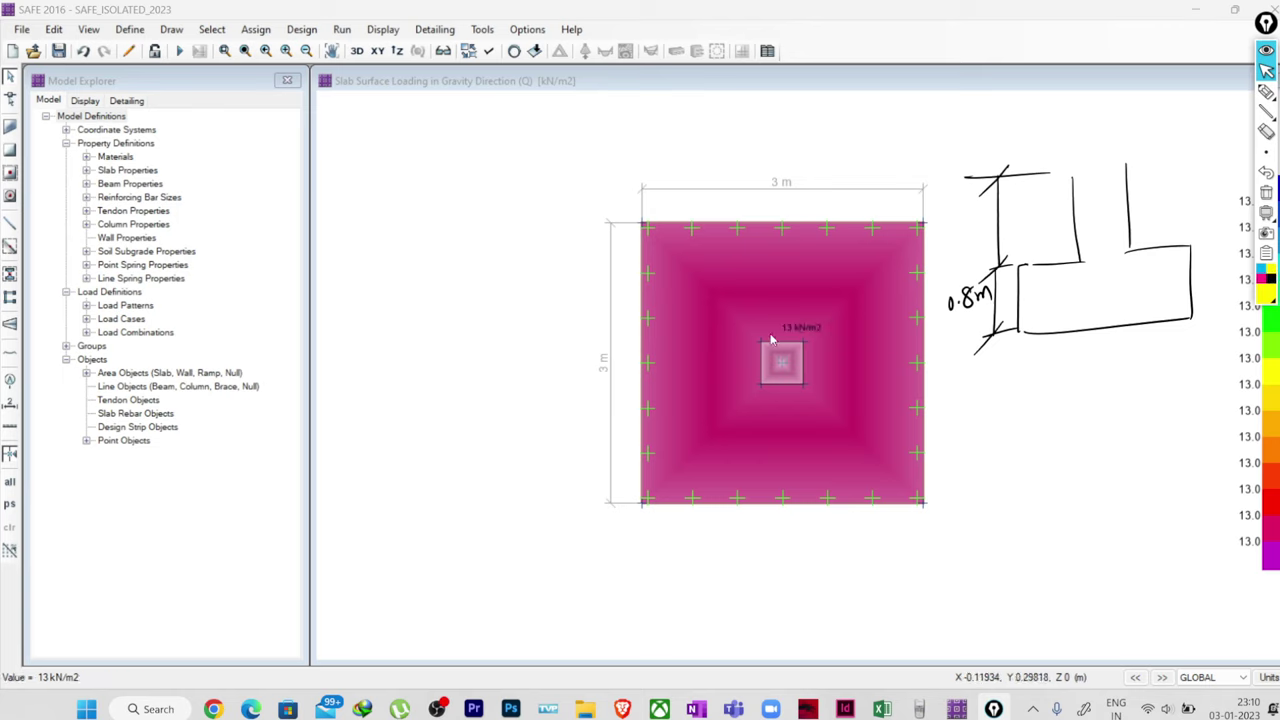
{"action": "left_click", "coordinate": [1266, 91]}
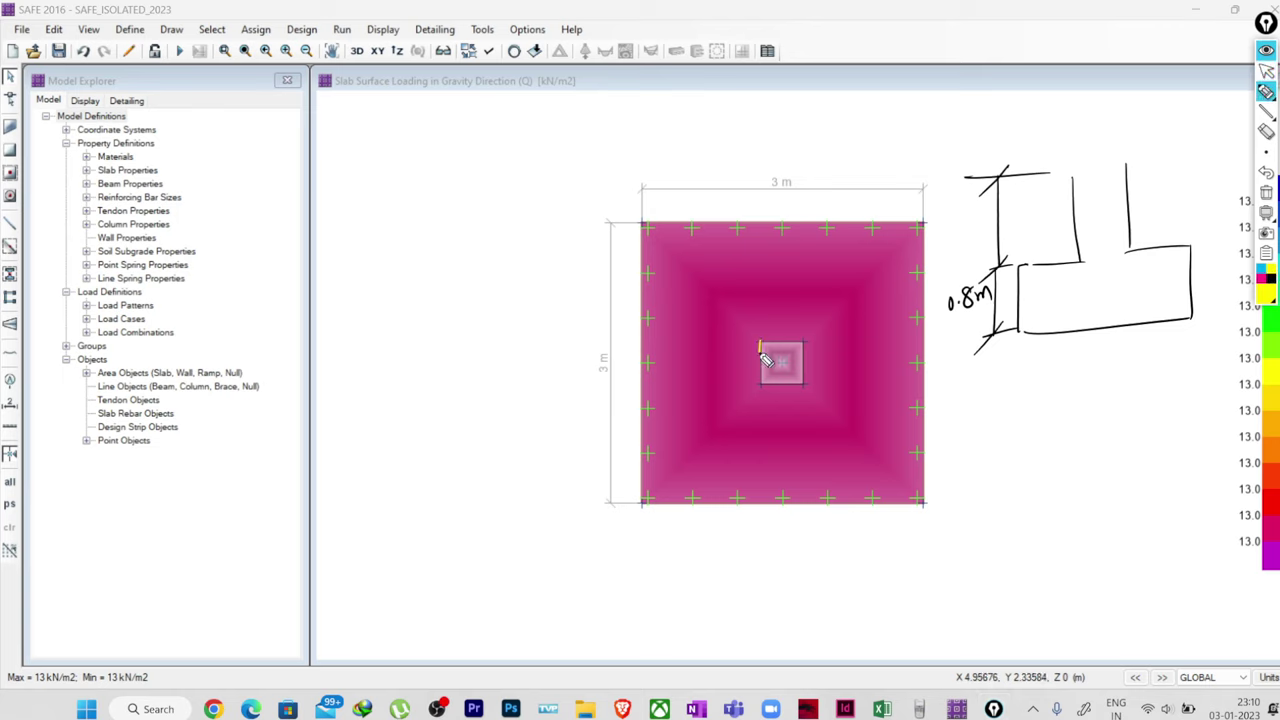
{"action": "mouse_move", "coordinate": [760, 344]}
{"action": "left_mouse_down"}
{"action": "mouse_move", "coordinate": [806, 344]}
{"action": "mouse_move", "coordinate": [807, 378]}
{"action": "mouse_move", "coordinate": [766, 389]}
{"action": "left_mouse_up"}
{"action": "mouse_move", "coordinate": [800, 318]}
{"action": "left_mouse_down"}
{"action": "mouse_move", "coordinate": [714, 395]}
{"action": "mouse_move", "coordinate": [730, 402]}
{"action": "left_mouse_up"}
{"action": "mouse_move", "coordinate": [824, 330]}
{"action": "left_mouse_down"}
{"action": "mouse_move", "coordinate": [742, 410]}
{"action": "mouse_move", "coordinate": [758, 414]}
{"action": "left_mouse_up"}
{"action": "left_click_drag", "start_coordinate": [840, 358], "coordinate": [768, 430]}
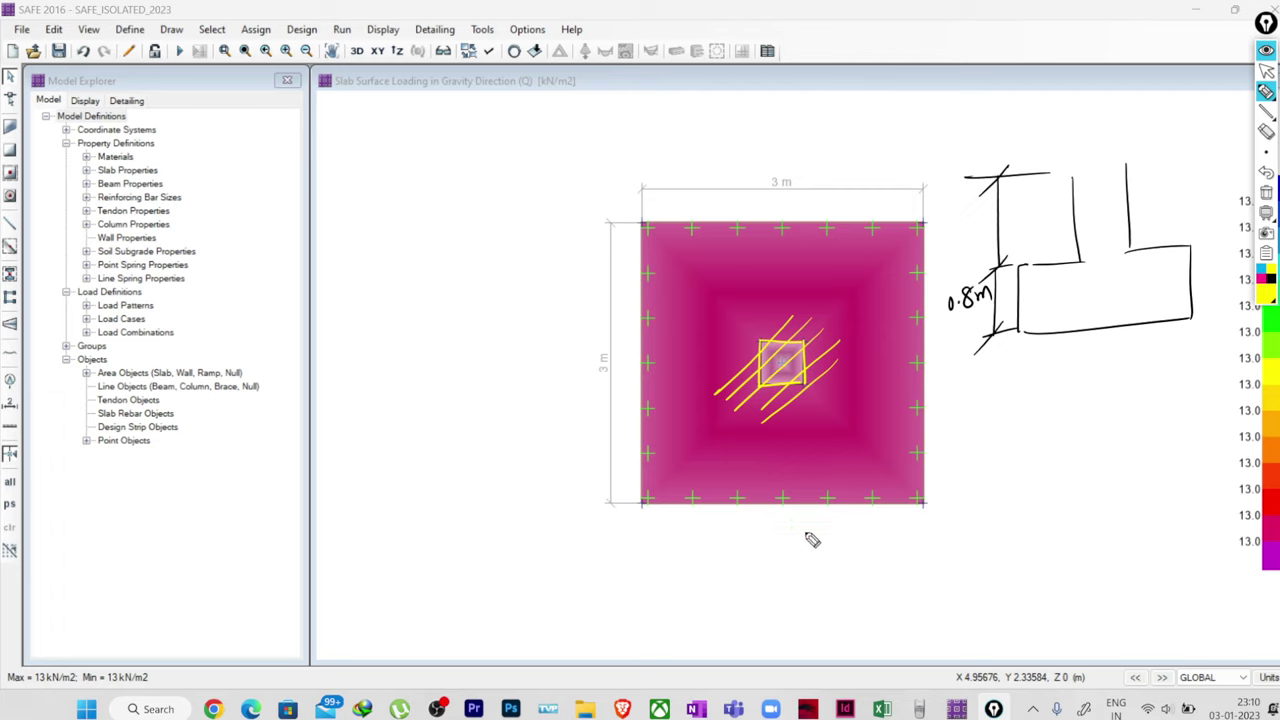
Trace the sketched column stub's sides in yellow and blue pen, and hatch the soil areas on both sides in blue.
{"action": "left_click_drag", "start_coordinate": [1073, 178], "coordinate": [1078, 262]}
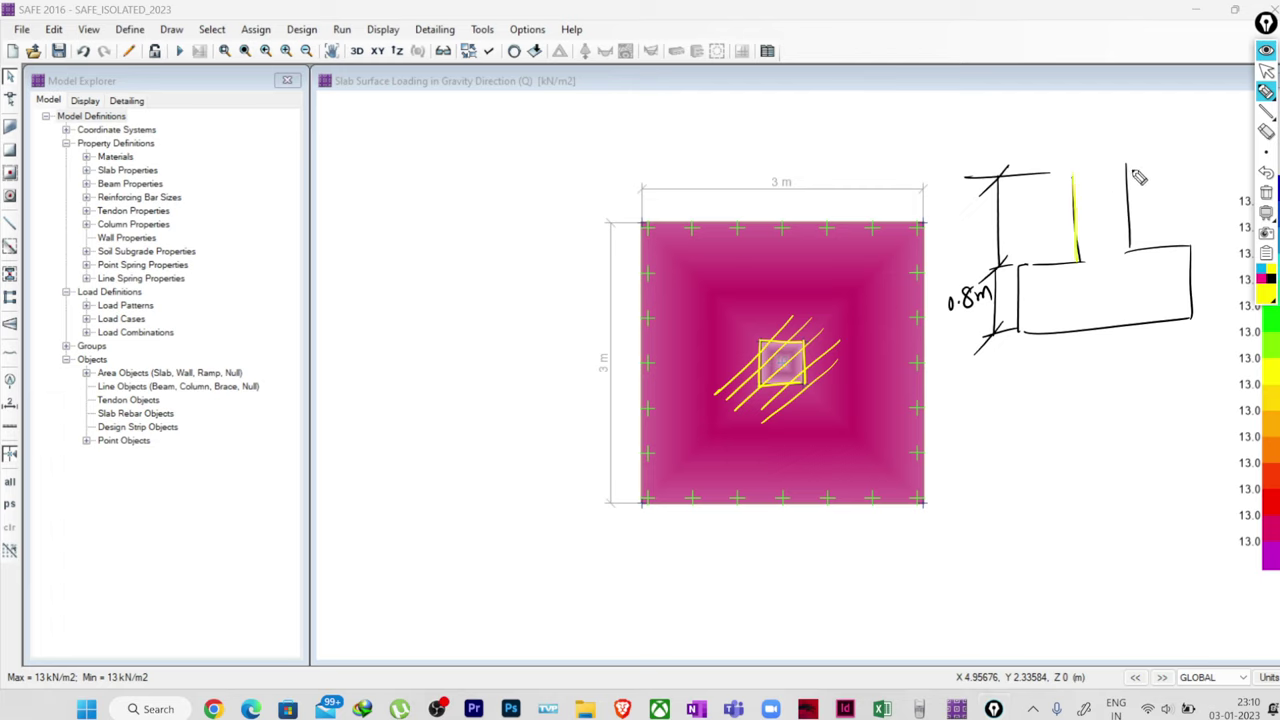
{"action": "left_click_drag", "start_coordinate": [1128, 166], "coordinate": [1130, 245]}
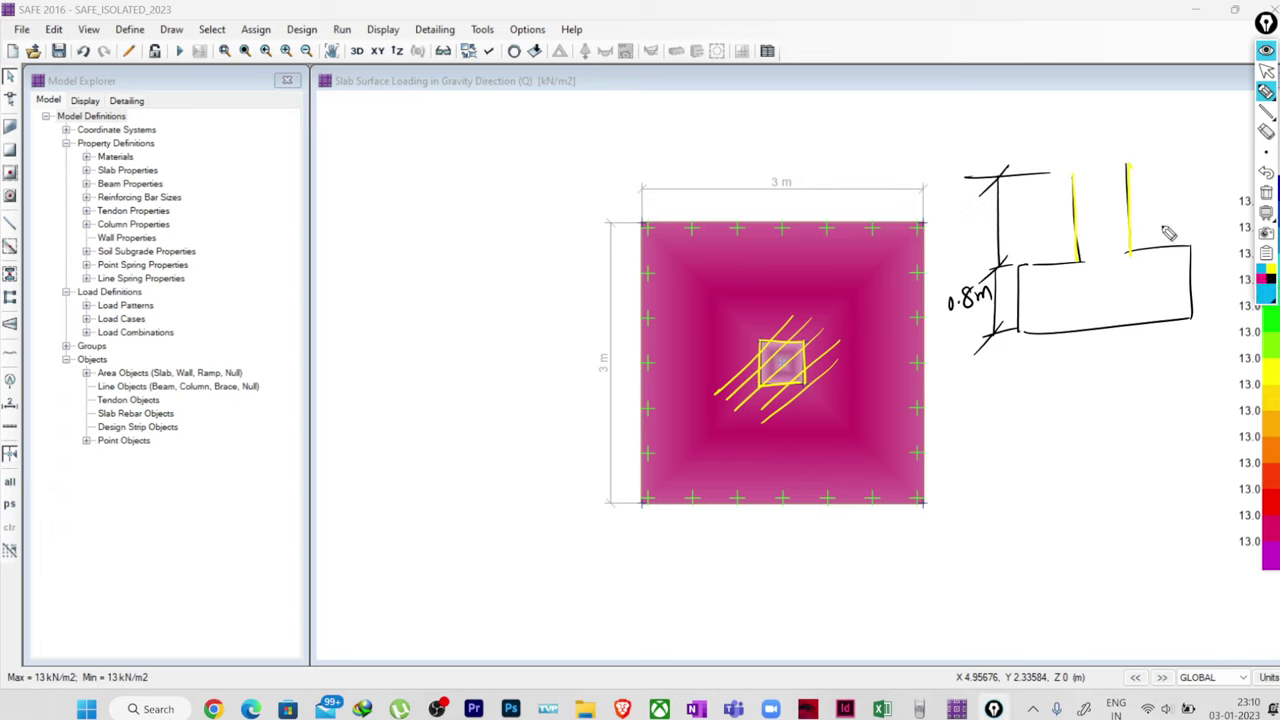
{"action": "left_click_drag", "start_coordinate": [1070, 178], "coordinate": [1078, 262]}
{"action": "left_click_drag", "start_coordinate": [1128, 166], "coordinate": [1129, 249]}
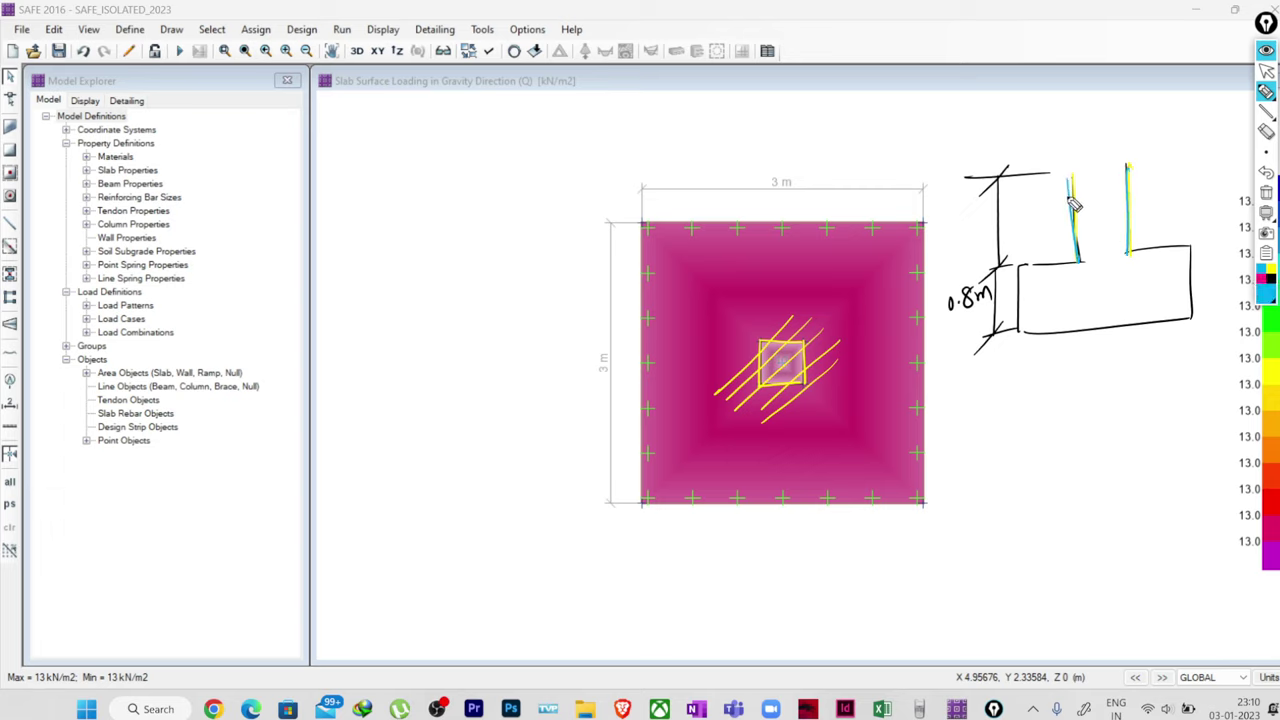
{"action": "mouse_move", "coordinate": [1046, 175]}
{"action": "left_mouse_down"}
{"action": "mouse_move", "coordinate": [1005, 205]}
{"action": "mouse_move", "coordinate": [1005, 235]}
{"action": "left_mouse_up"}
{"action": "mouse_move", "coordinate": [1066, 210]}
{"action": "left_mouse_down"}
{"action": "mouse_move", "coordinate": [1023, 255]}
{"action": "mouse_move", "coordinate": [1053, 250]}
{"action": "left_mouse_up"}
{"action": "mouse_move", "coordinate": [1160, 160]}
{"action": "left_mouse_down"}
{"action": "mouse_move", "coordinate": [1130, 190]}
{"action": "mouse_move", "coordinate": [1130, 232]}
{"action": "left_mouse_up"}
{"action": "mouse_move", "coordinate": [1198, 192]}
{"action": "left_mouse_down"}
{"action": "mouse_move", "coordinate": [1143, 245]}
{"action": "mouse_move", "coordinate": [1166, 243]}
{"action": "left_mouse_up"}
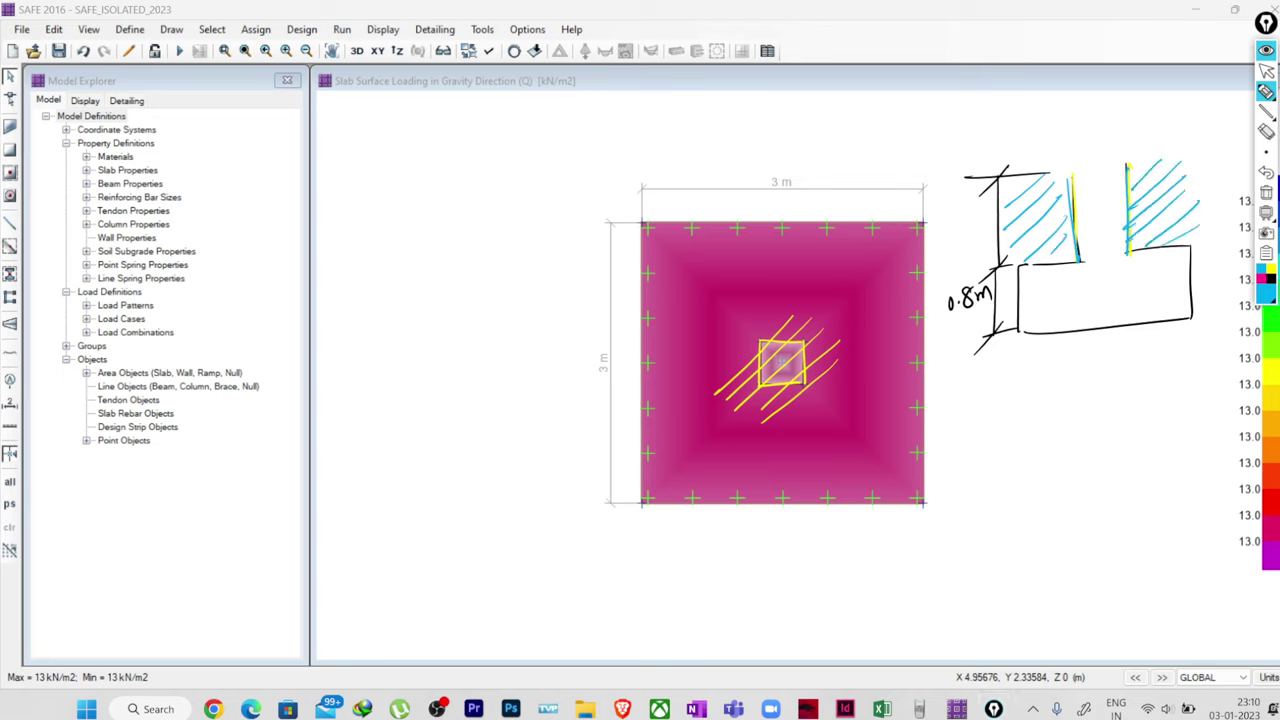
Erase all pen annotations, leave pen mode, and return the model from the surface load display to the plain plan view.
{"action": "left_click", "coordinate": [1266, 192]}
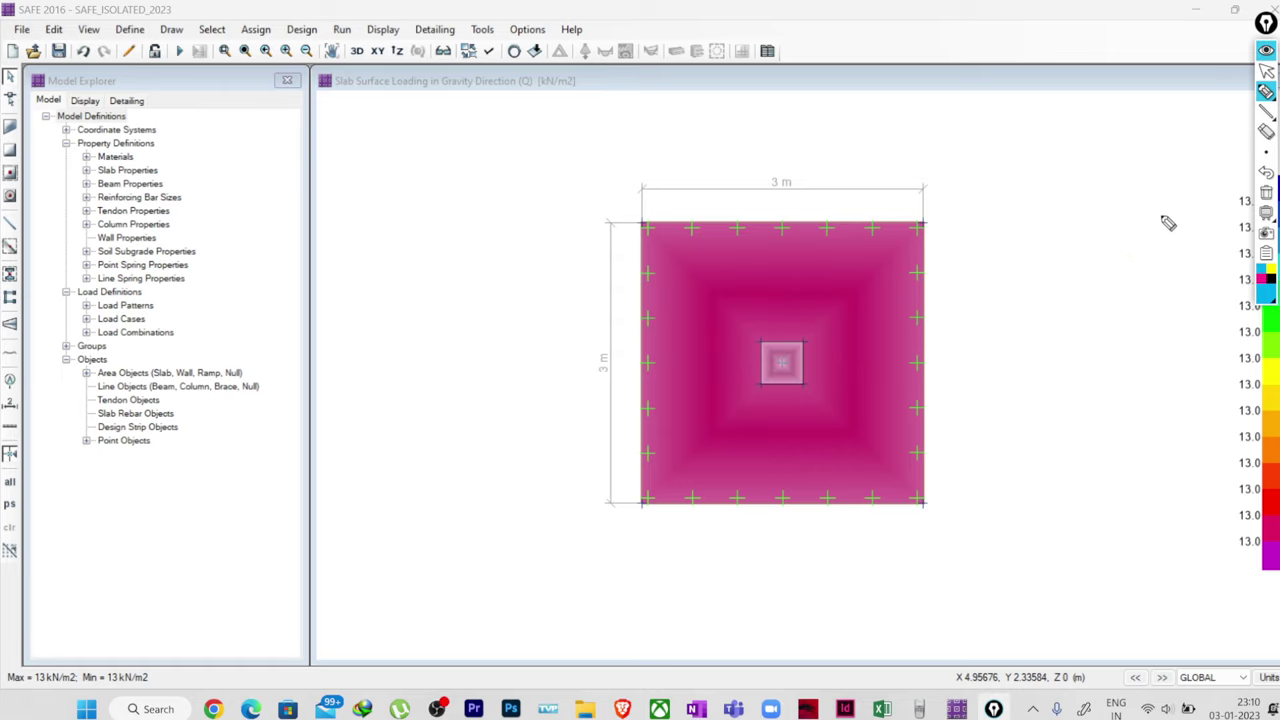
{"action": "left_click", "coordinate": [1266, 70]}
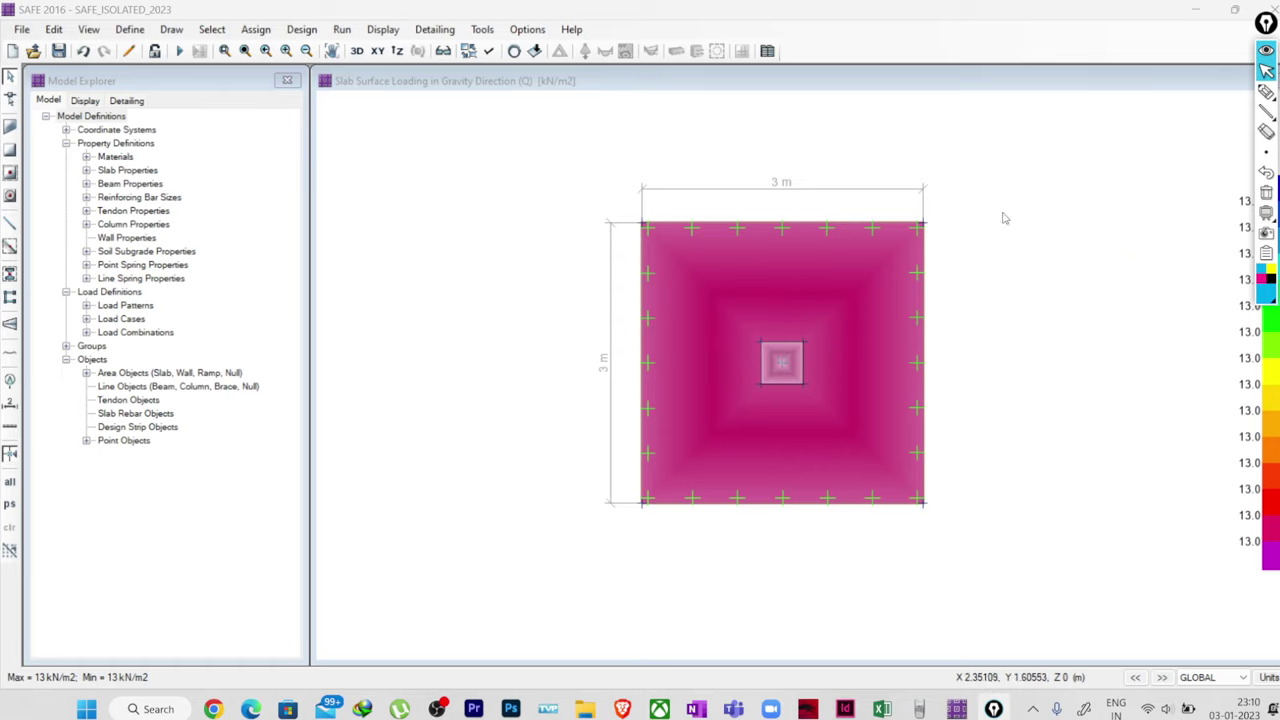
{"action": "mouse_move", "coordinate": [779, 362]}
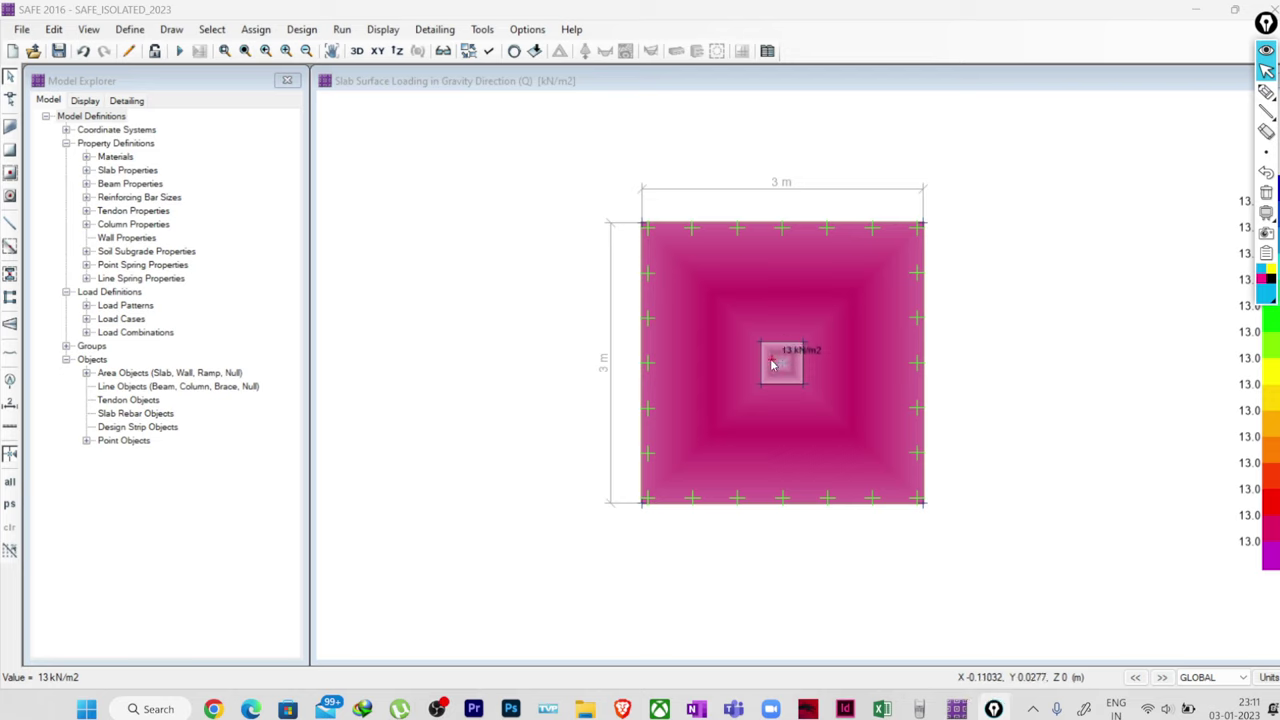
{"action": "left_click", "coordinate": [514, 51]}
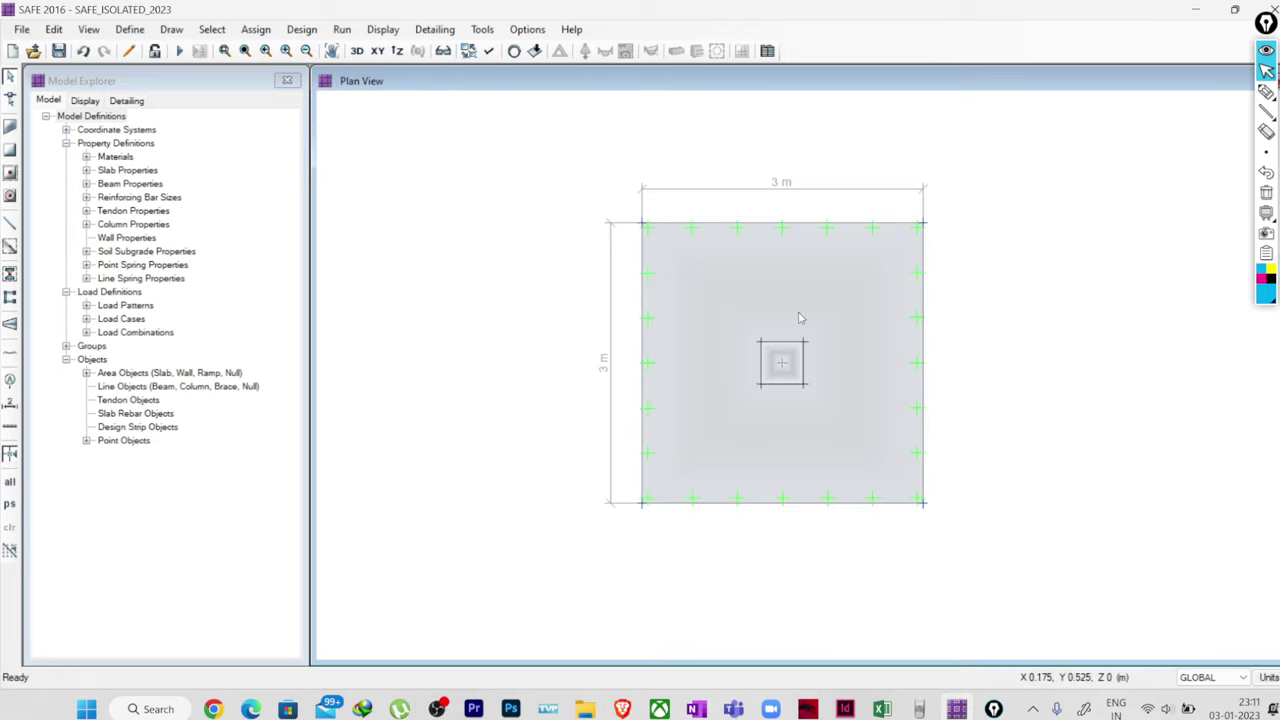
Add a -13 kN/m2 uniform gravity load in pattern Q to the column square at the footing's centre, keeping existing loads.
{"action": "left_click", "coordinate": [771, 358]}
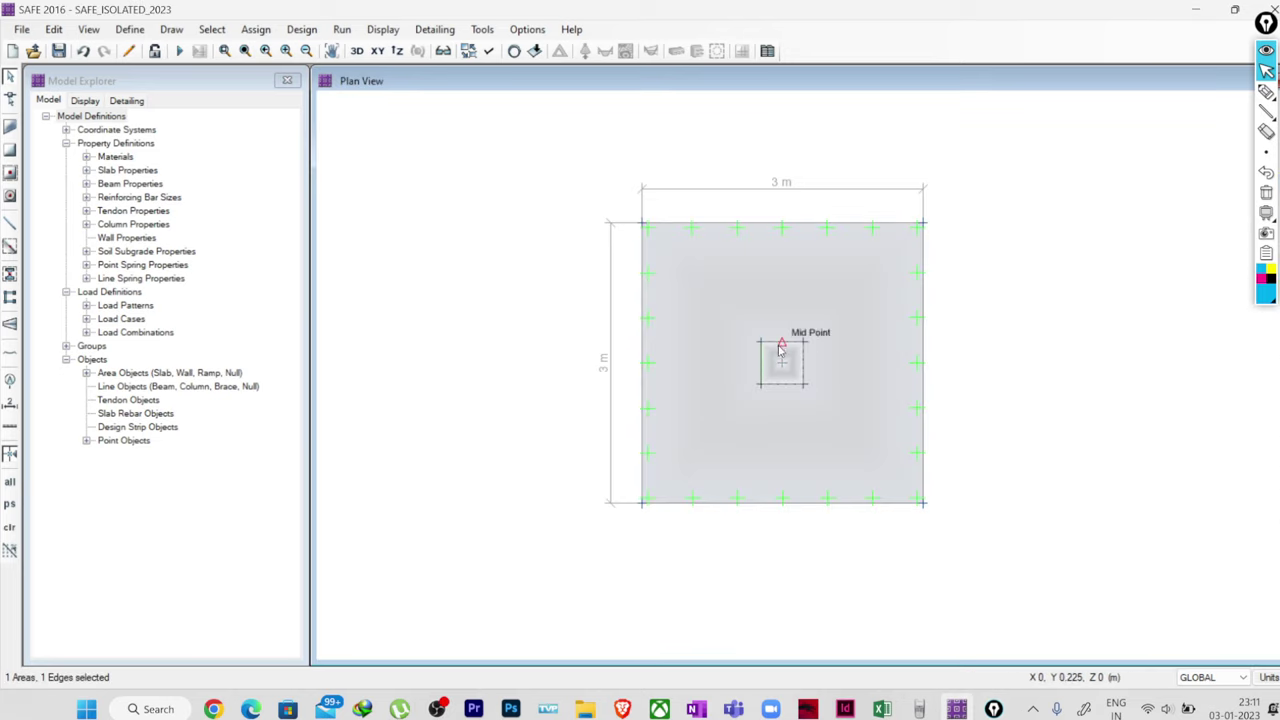
{"action": "left_click", "coordinate": [797, 343]}
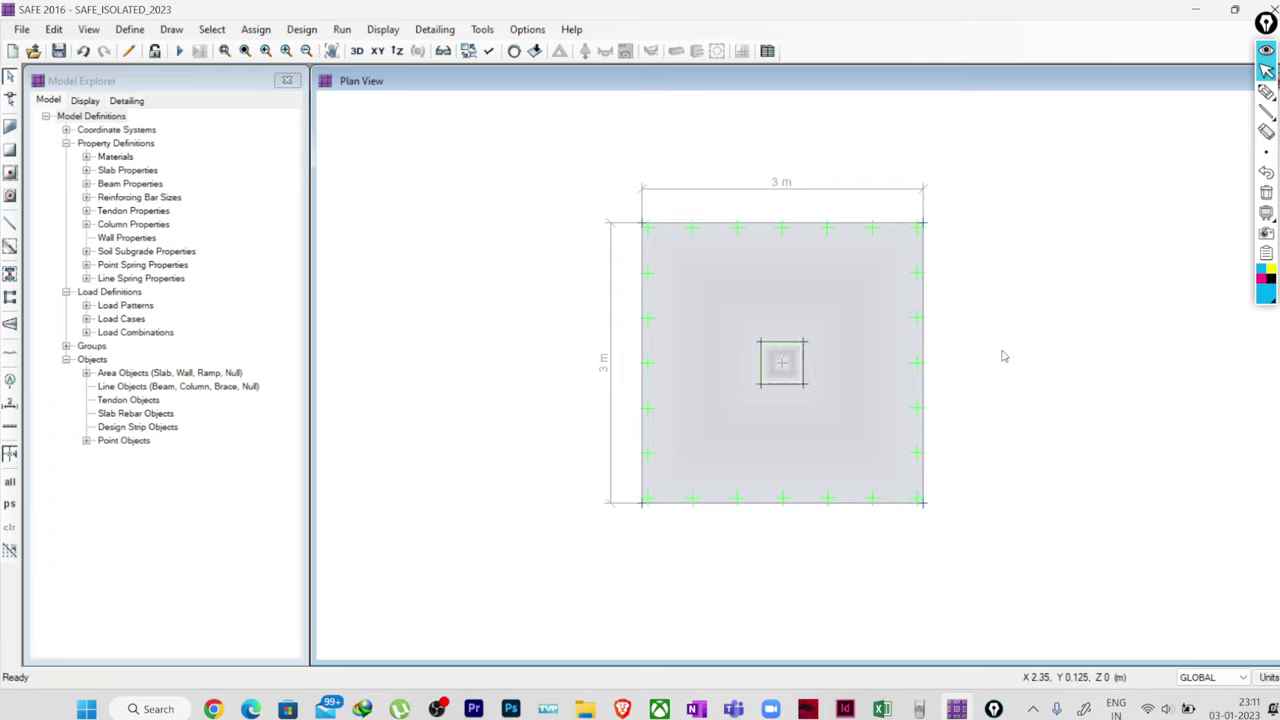
{"action": "left_click", "coordinate": [790, 361]}
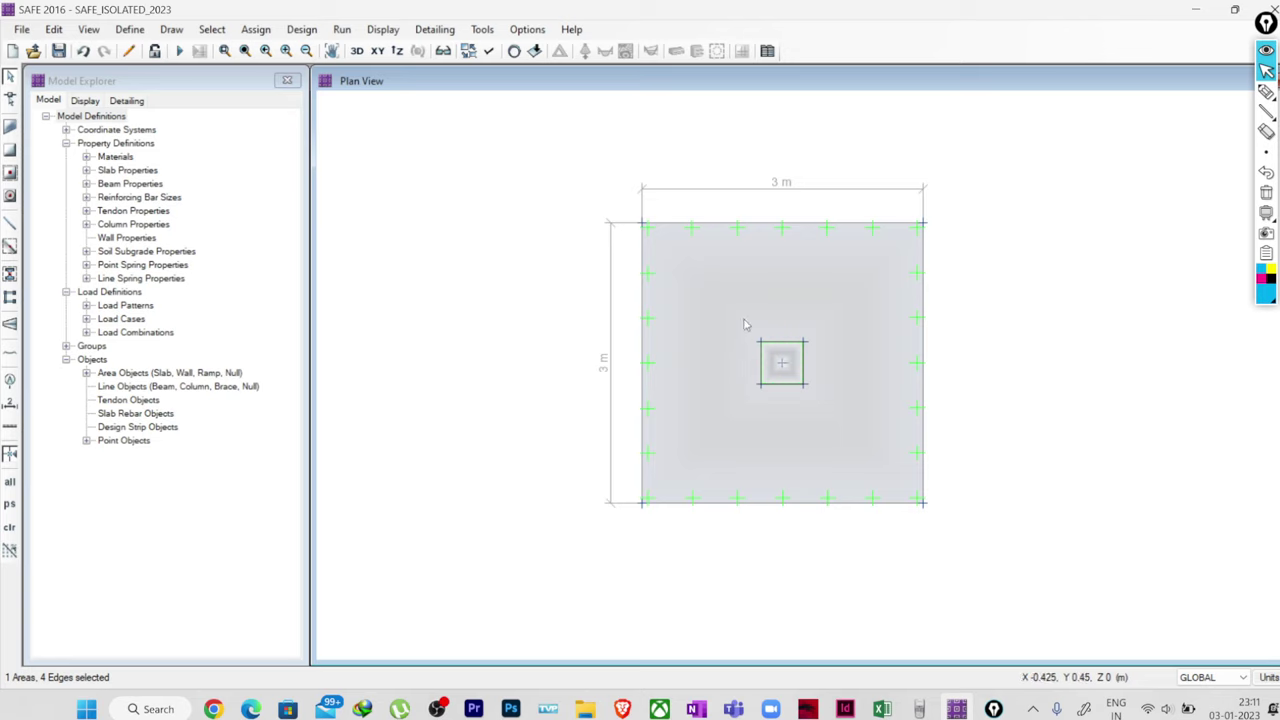
{"action": "left_click_drag", "start_coordinate": [742, 318], "coordinate": [831, 418]}
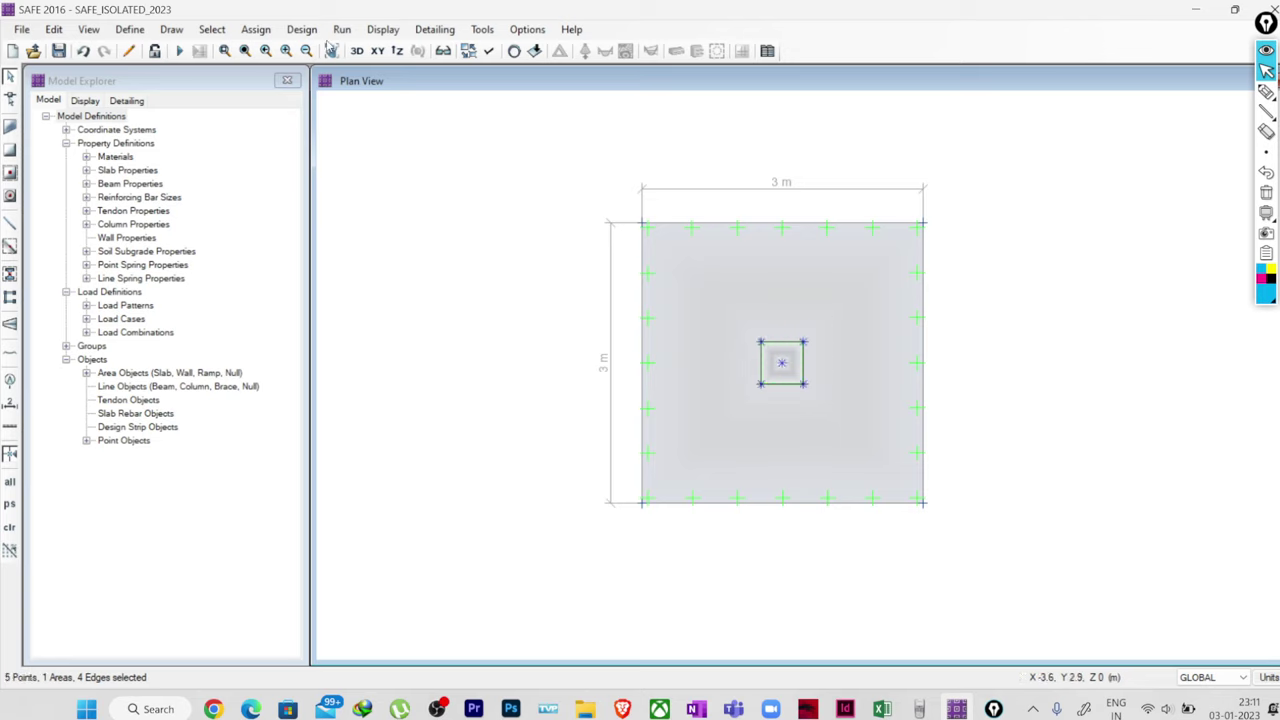
{"action": "left_click", "coordinate": [255, 29]}
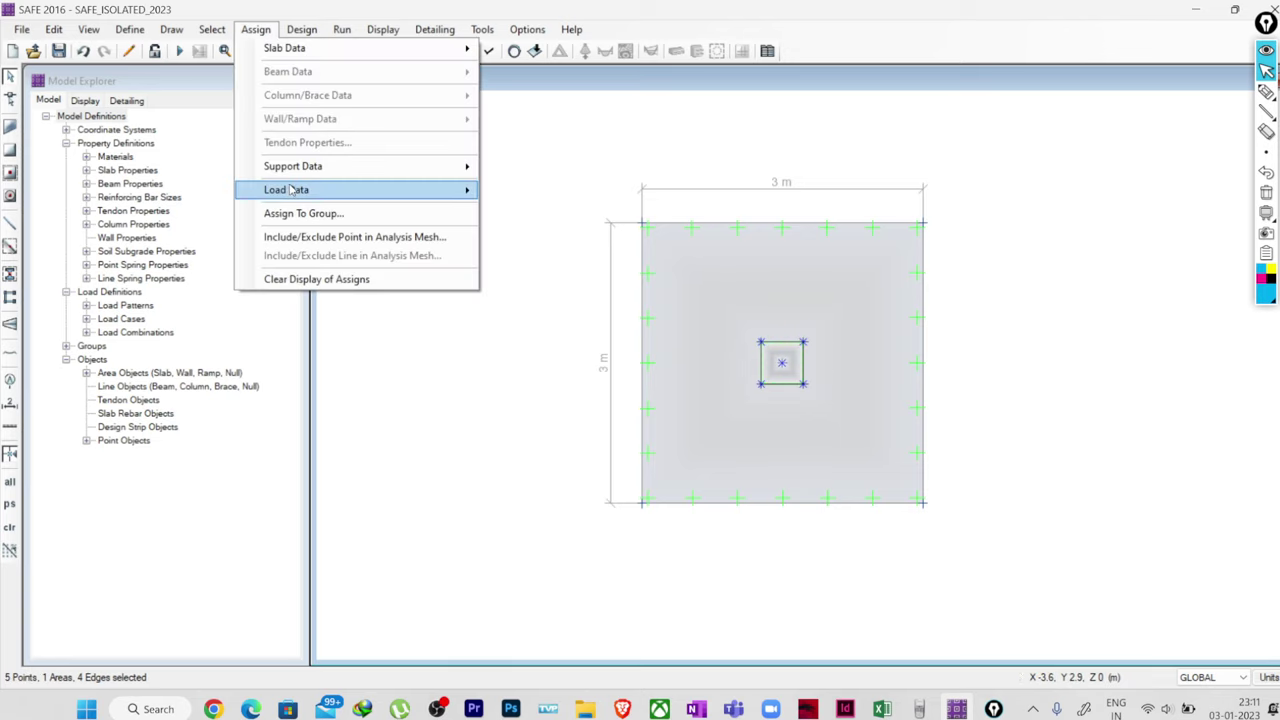
{"action": "mouse_move", "coordinate": [392, 192]}
{"action": "left_click", "coordinate": [531, 193]}
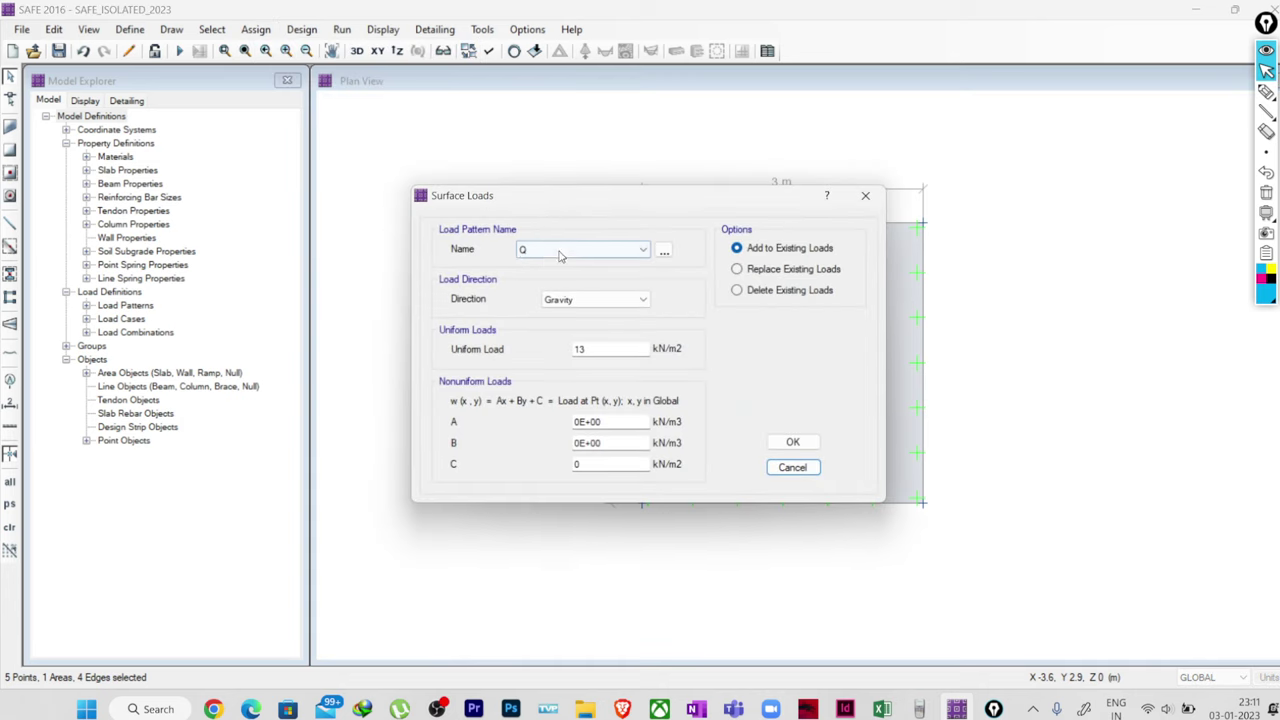
{"action": "left_click", "coordinate": [577, 349]}
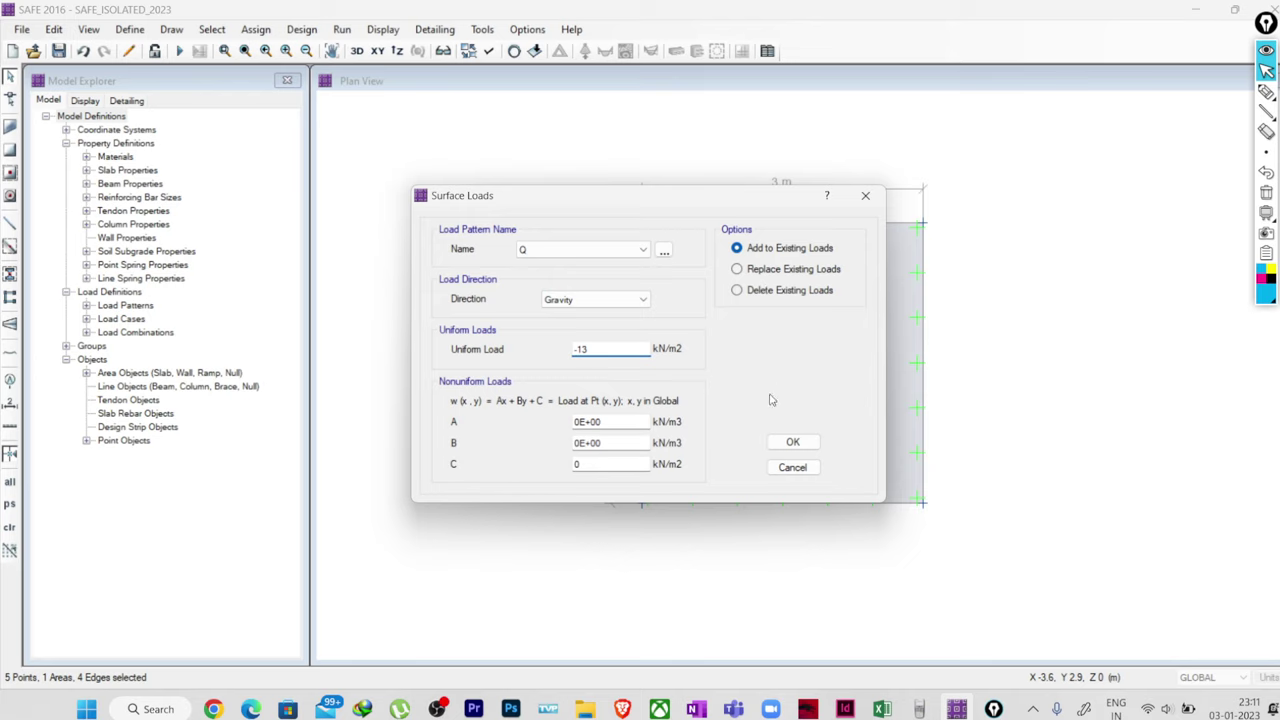
{"action": "left_click_drag", "start_coordinate": [657, 198], "coordinate": [457, 195]}
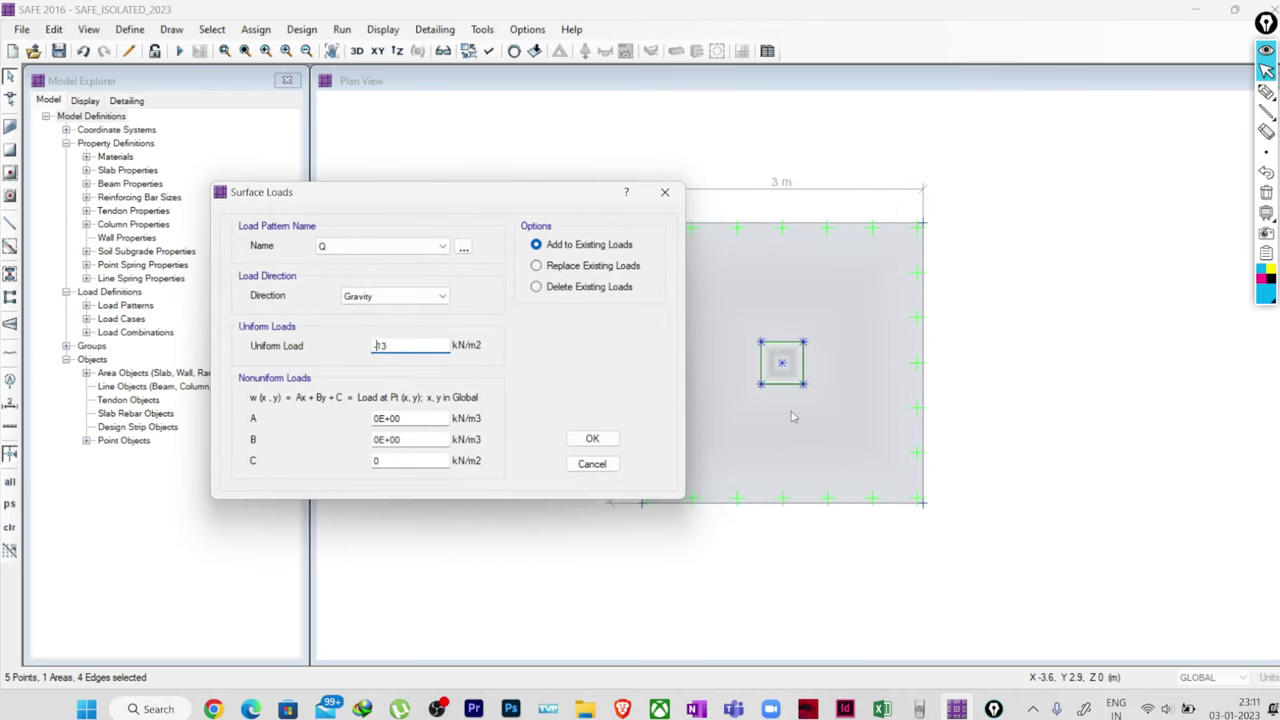
{"action": "left_click", "coordinate": [592, 441]}
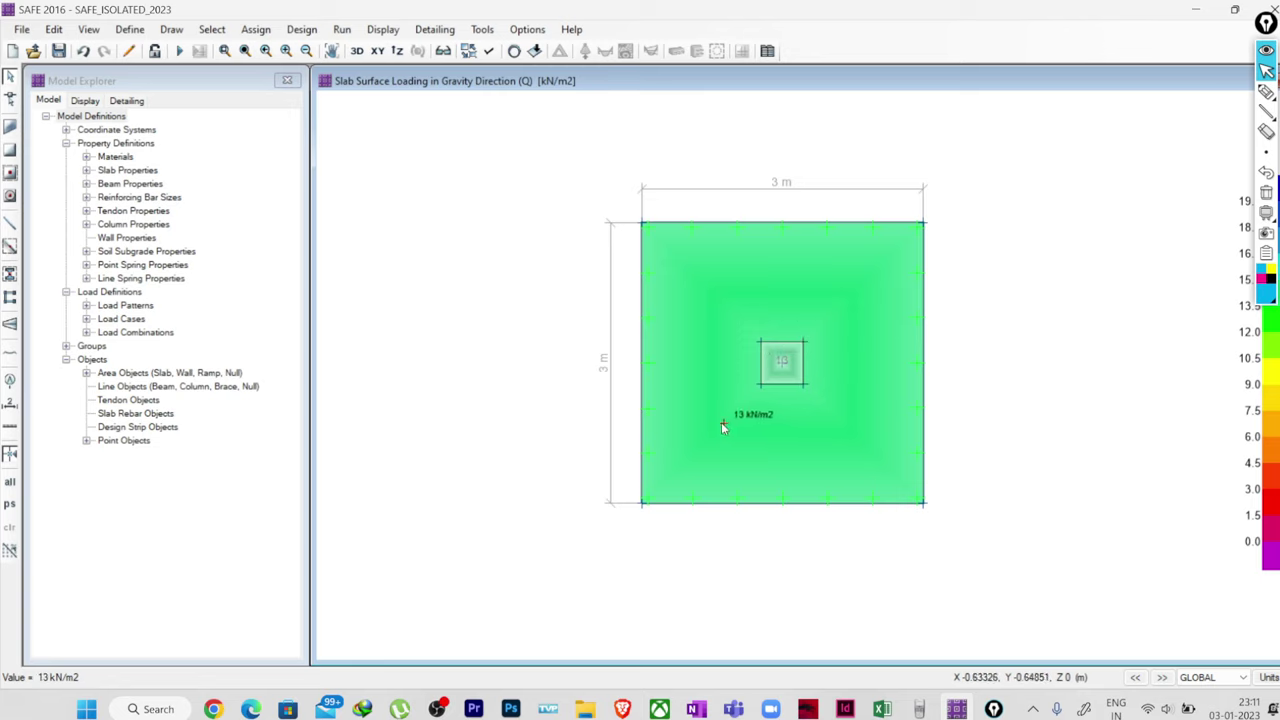
Outline and hatch the central column square in yellow pen, erase the markings, and leave pen mode.
{"action": "left_click", "coordinate": [1266, 90]}
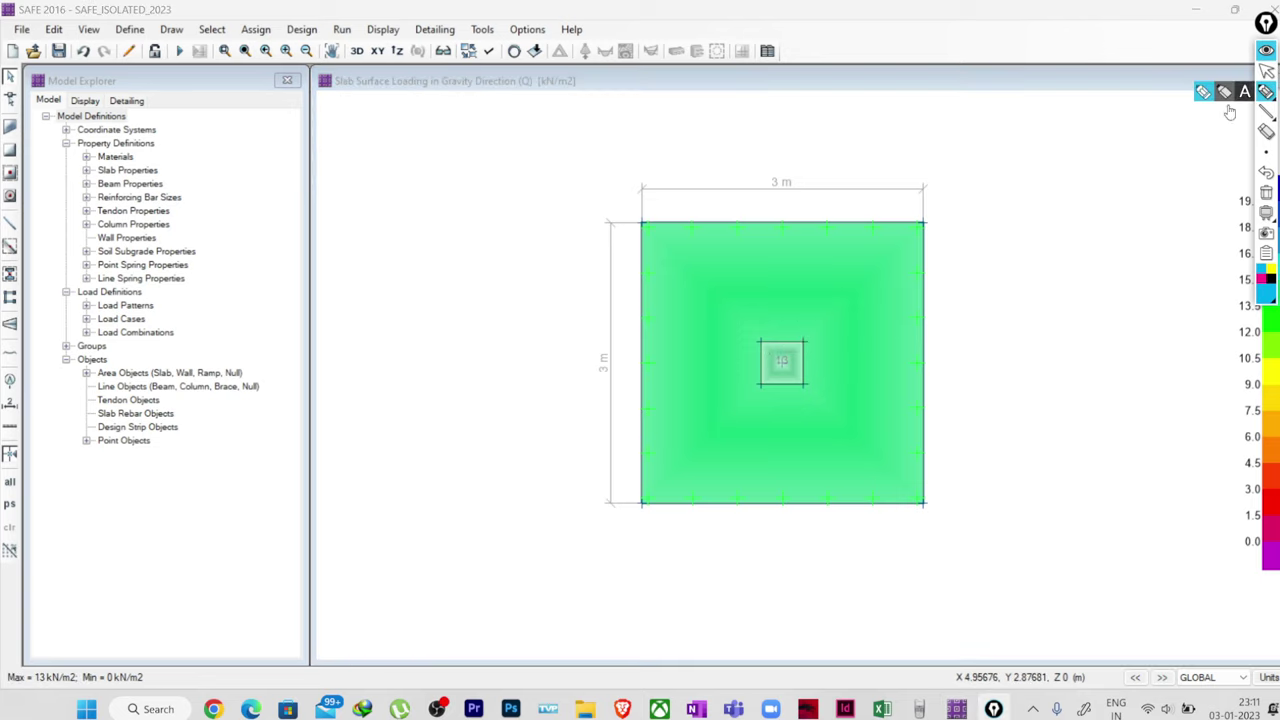
{"action": "mouse_move", "coordinate": [762, 342]}
{"action": "left_mouse_down"}
{"action": "mouse_move", "coordinate": [762, 387]}
{"action": "mouse_move", "coordinate": [763, 346]}
{"action": "mouse_move", "coordinate": [799, 342]}
{"action": "mouse_move", "coordinate": [802, 373]}
{"action": "mouse_move", "coordinate": [763, 387]}
{"action": "mouse_move", "coordinate": [826, 374]}
{"action": "mouse_move", "coordinate": [764, 365]}
{"action": "mouse_move", "coordinate": [789, 343]}
{"action": "mouse_move", "coordinate": [804, 378]}
{"action": "mouse_move", "coordinate": [768, 391]}
{"action": "mouse_move", "coordinate": [781, 362]}
{"action": "mouse_move", "coordinate": [762, 370]}
{"action": "mouse_move", "coordinate": [795, 392]}
{"action": "left_mouse_up"}
{"action": "left_click", "coordinate": [1273, 269]}
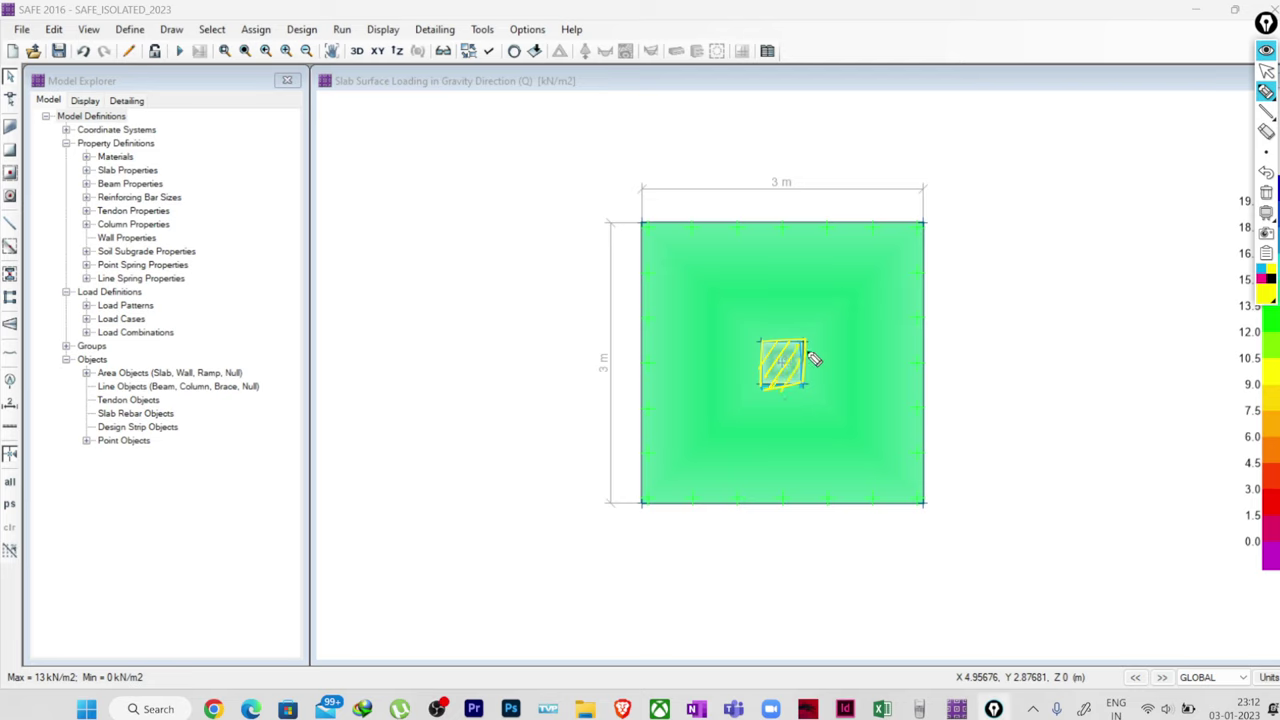
{"action": "left_click", "coordinate": [1266, 70]}
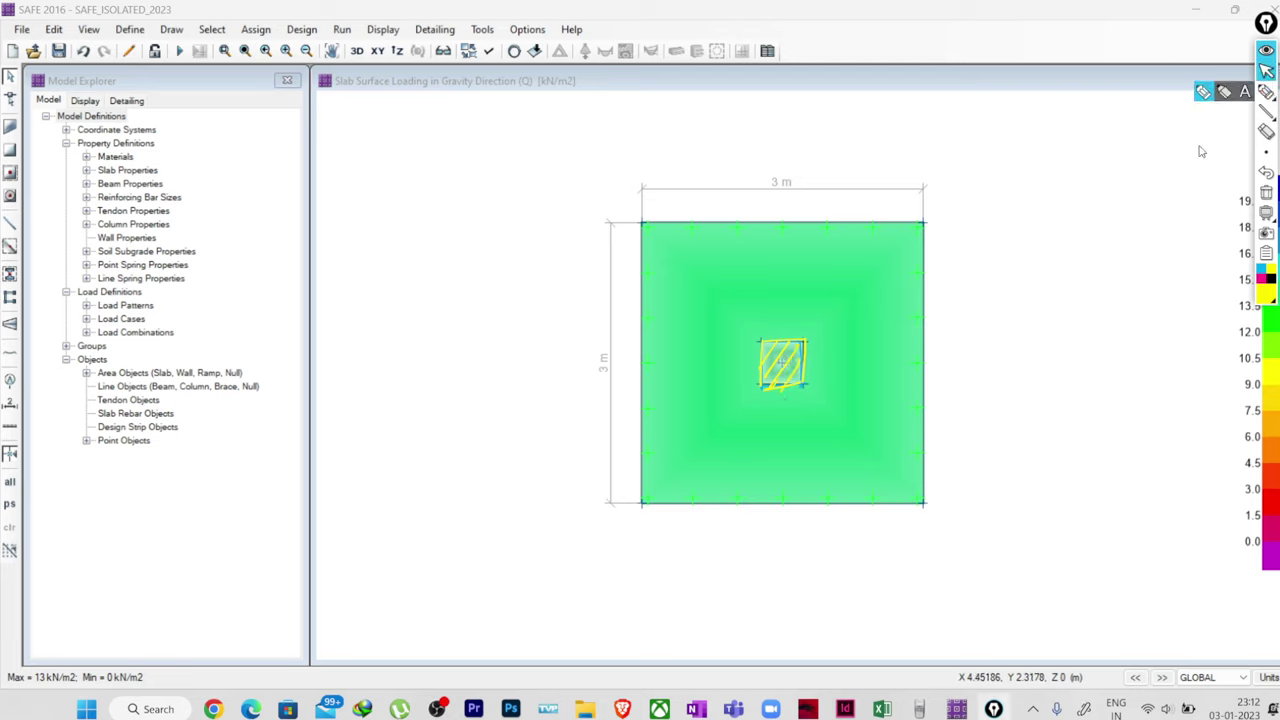
{"action": "left_click", "coordinate": [1266, 192]}
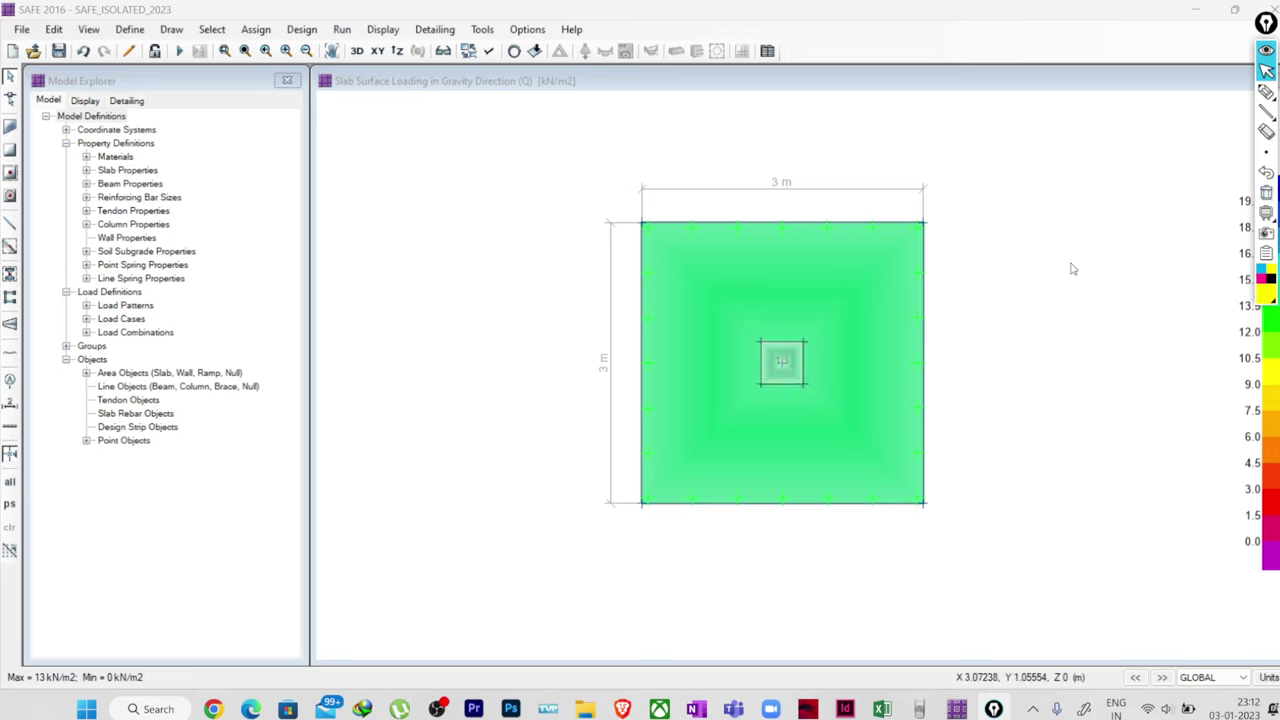
{"action": "left_click", "coordinate": [1267, 68]}
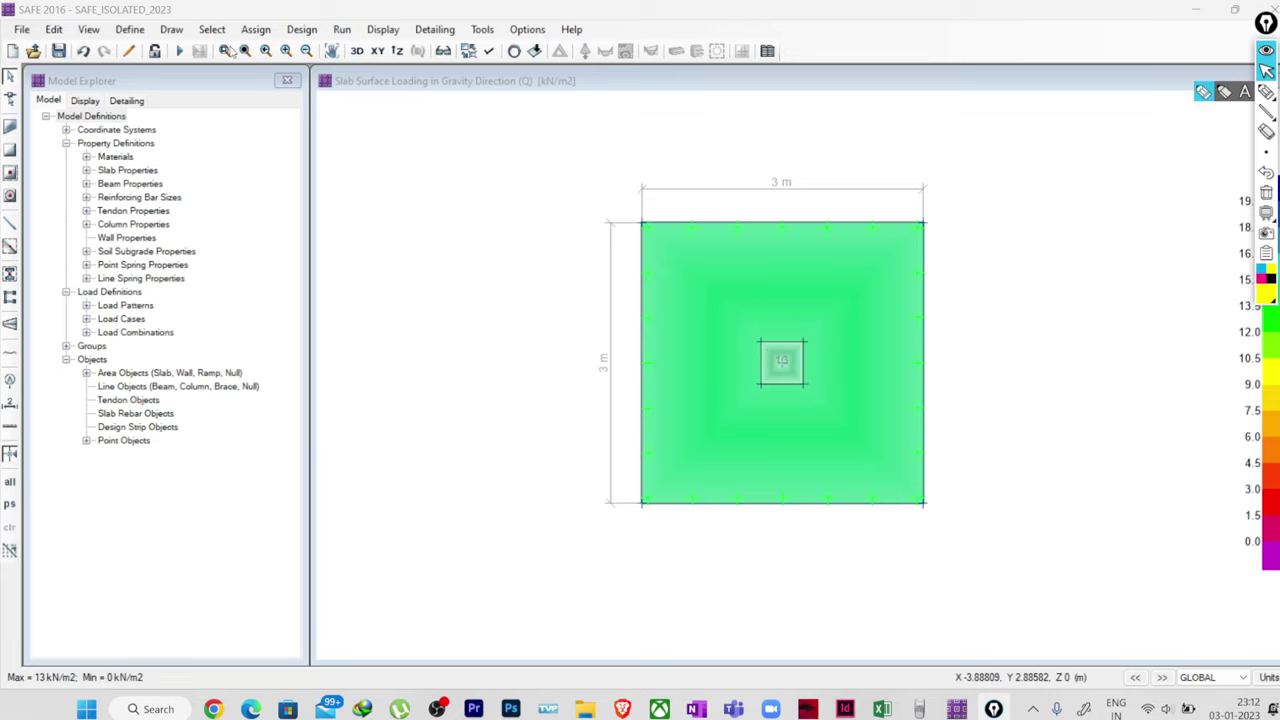
Run the analysis and design, and display the footing's punching shear capacity ratios.
{"action": "left_click", "coordinate": [180, 51]}
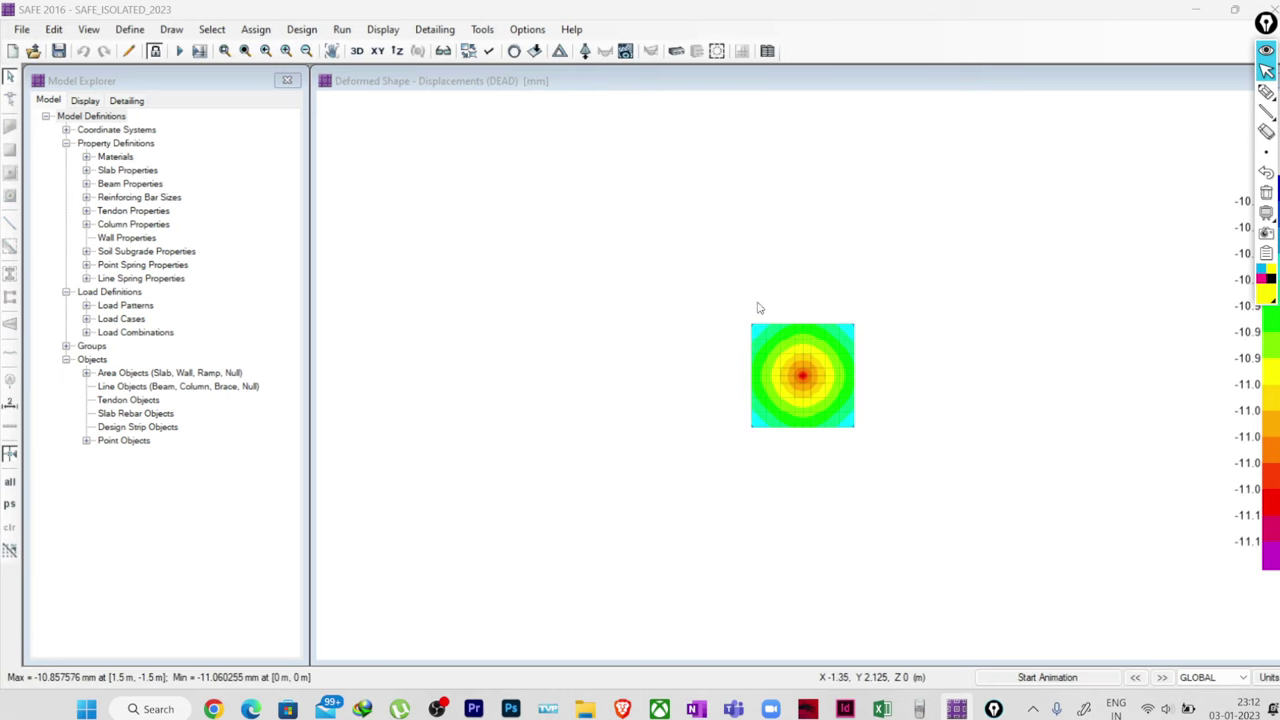
{"action": "scroll", "coordinate": [810, 385], "scroll_direction": "up", "scroll_amount": 5}
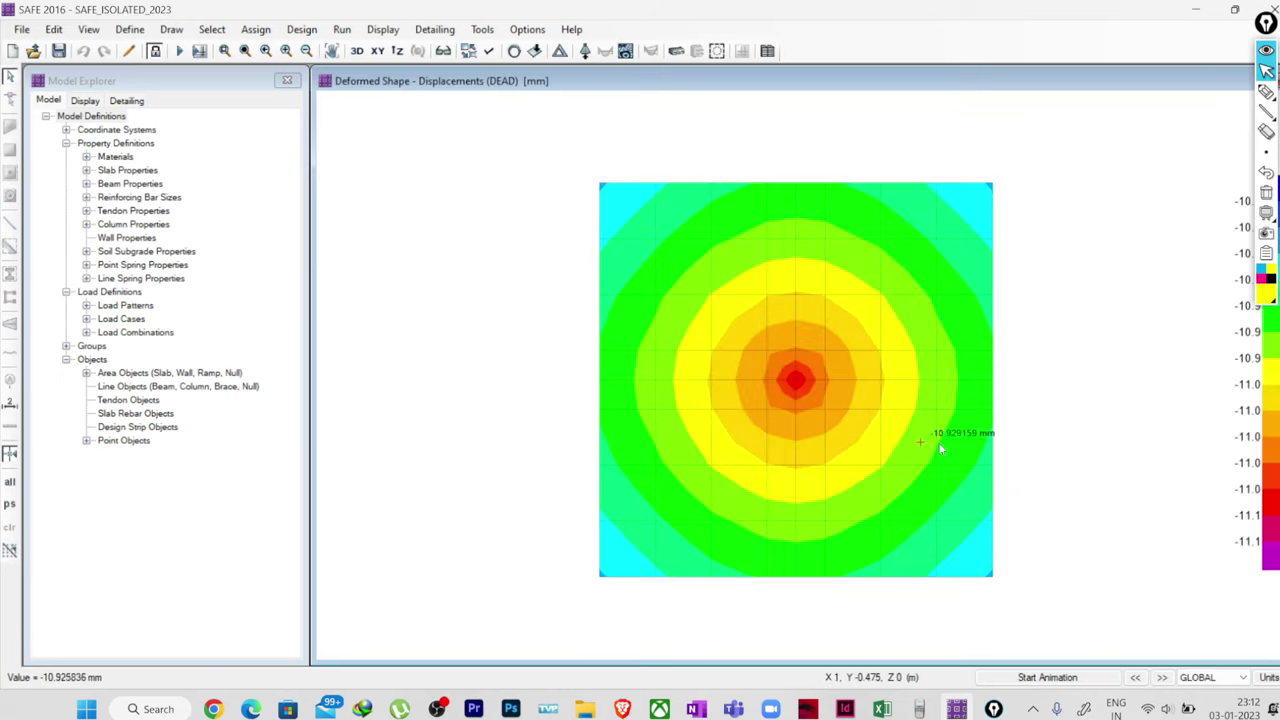
{"action": "left_click", "coordinate": [388, 30]}
{"action": "left_click", "coordinate": [450, 274]}
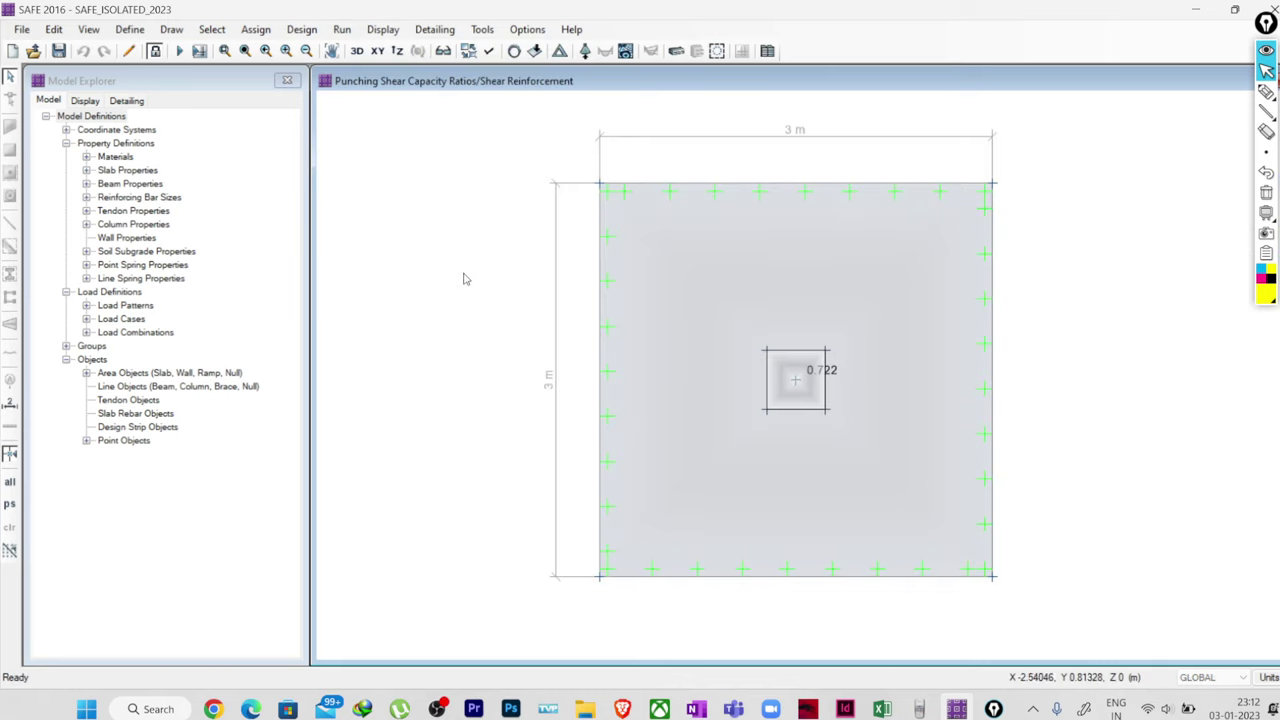